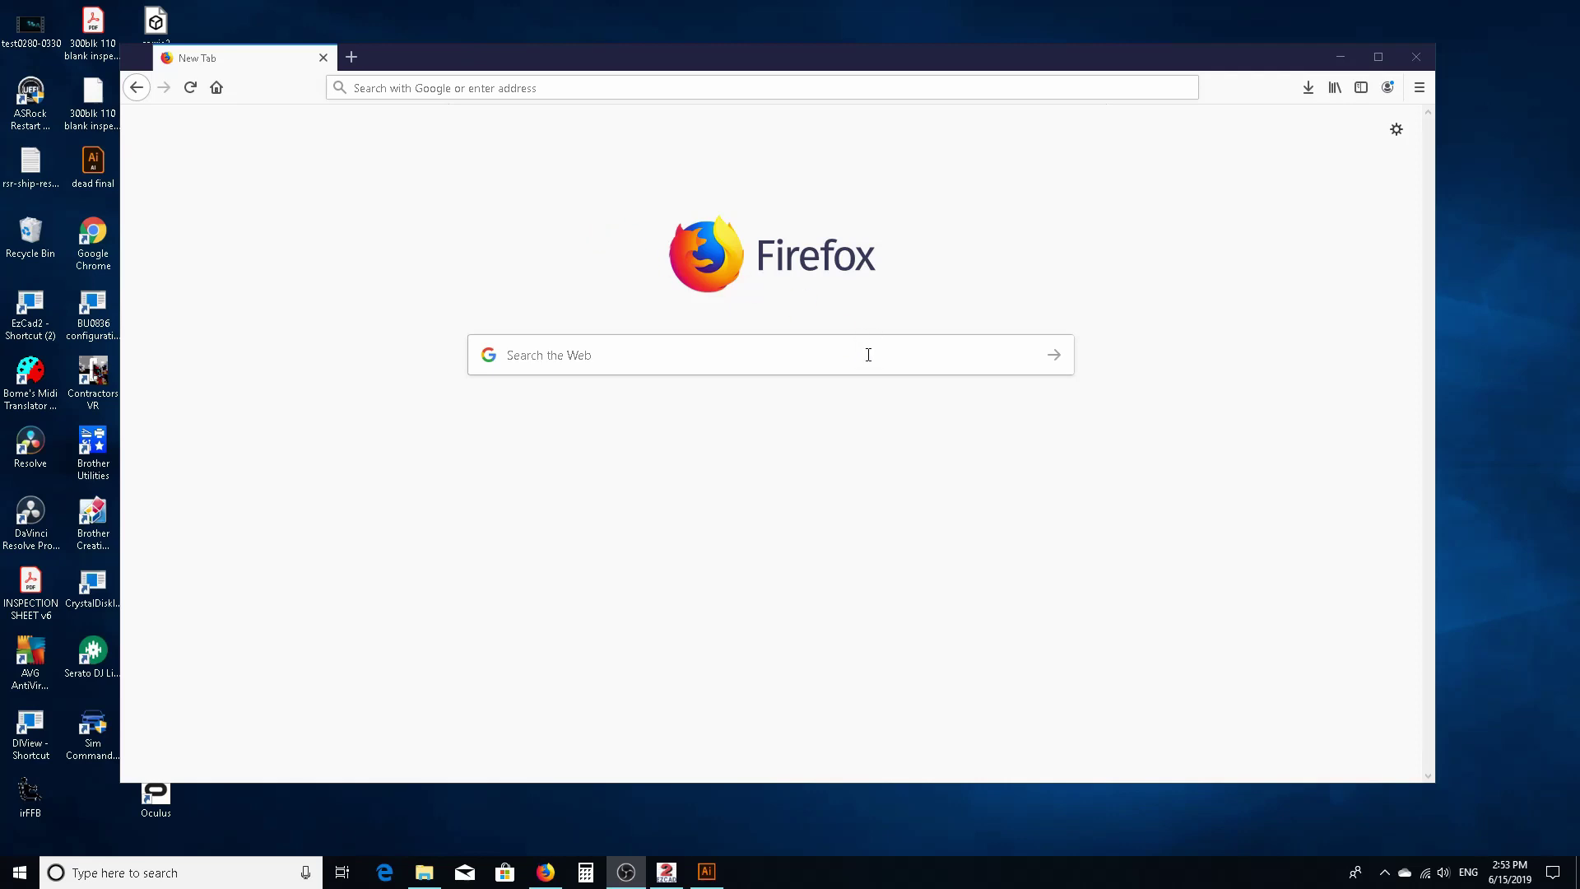
Search Google for 'logos' from a new Firefox tab.
left_click(663, 359)
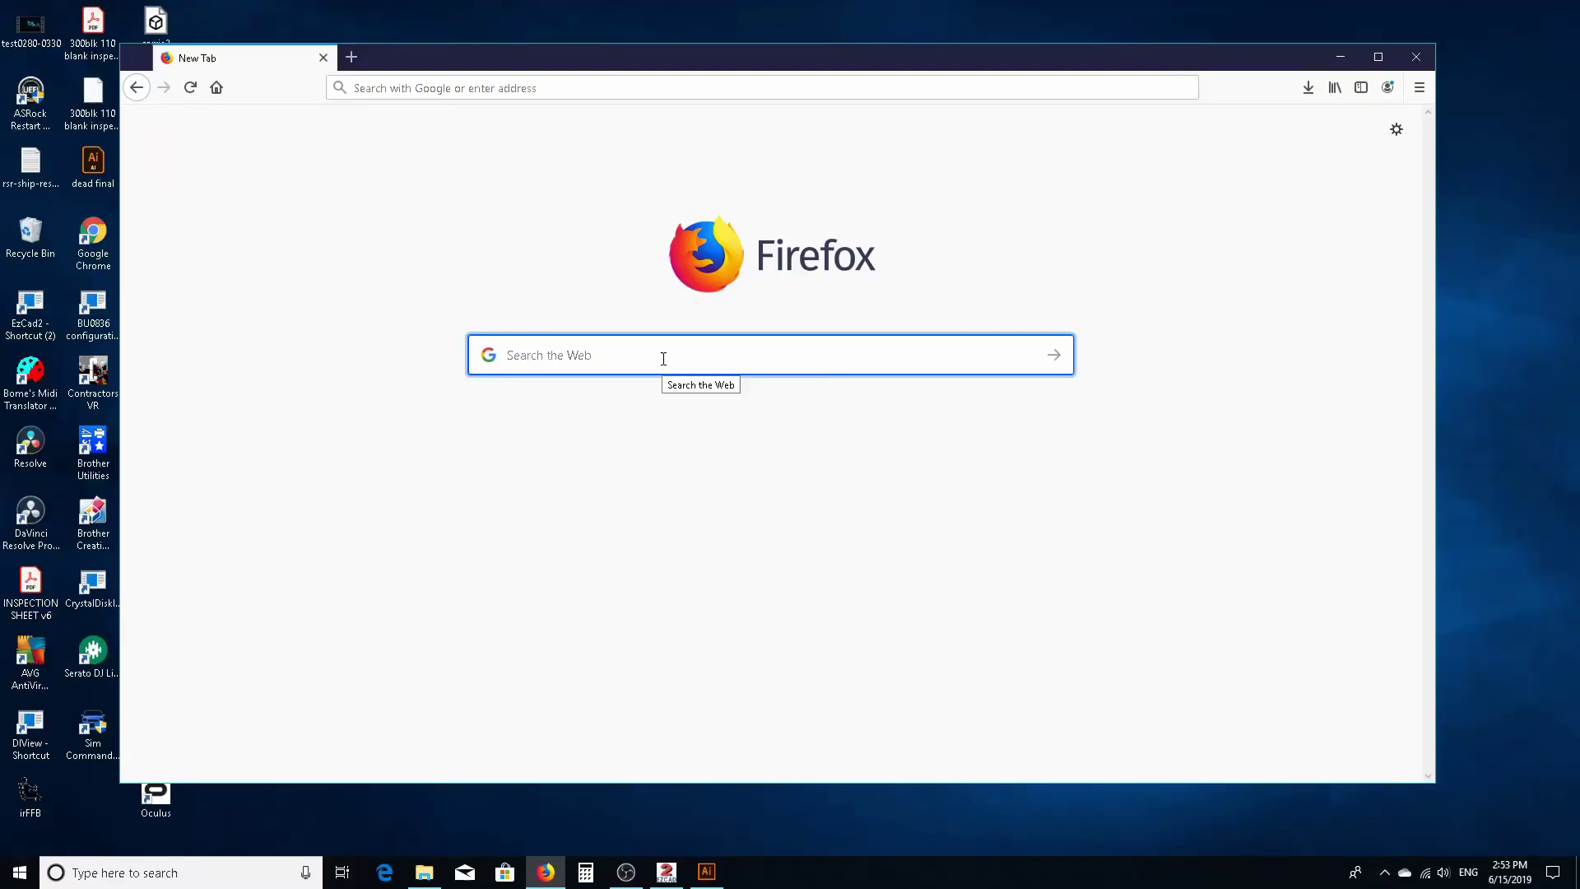
type("logos")
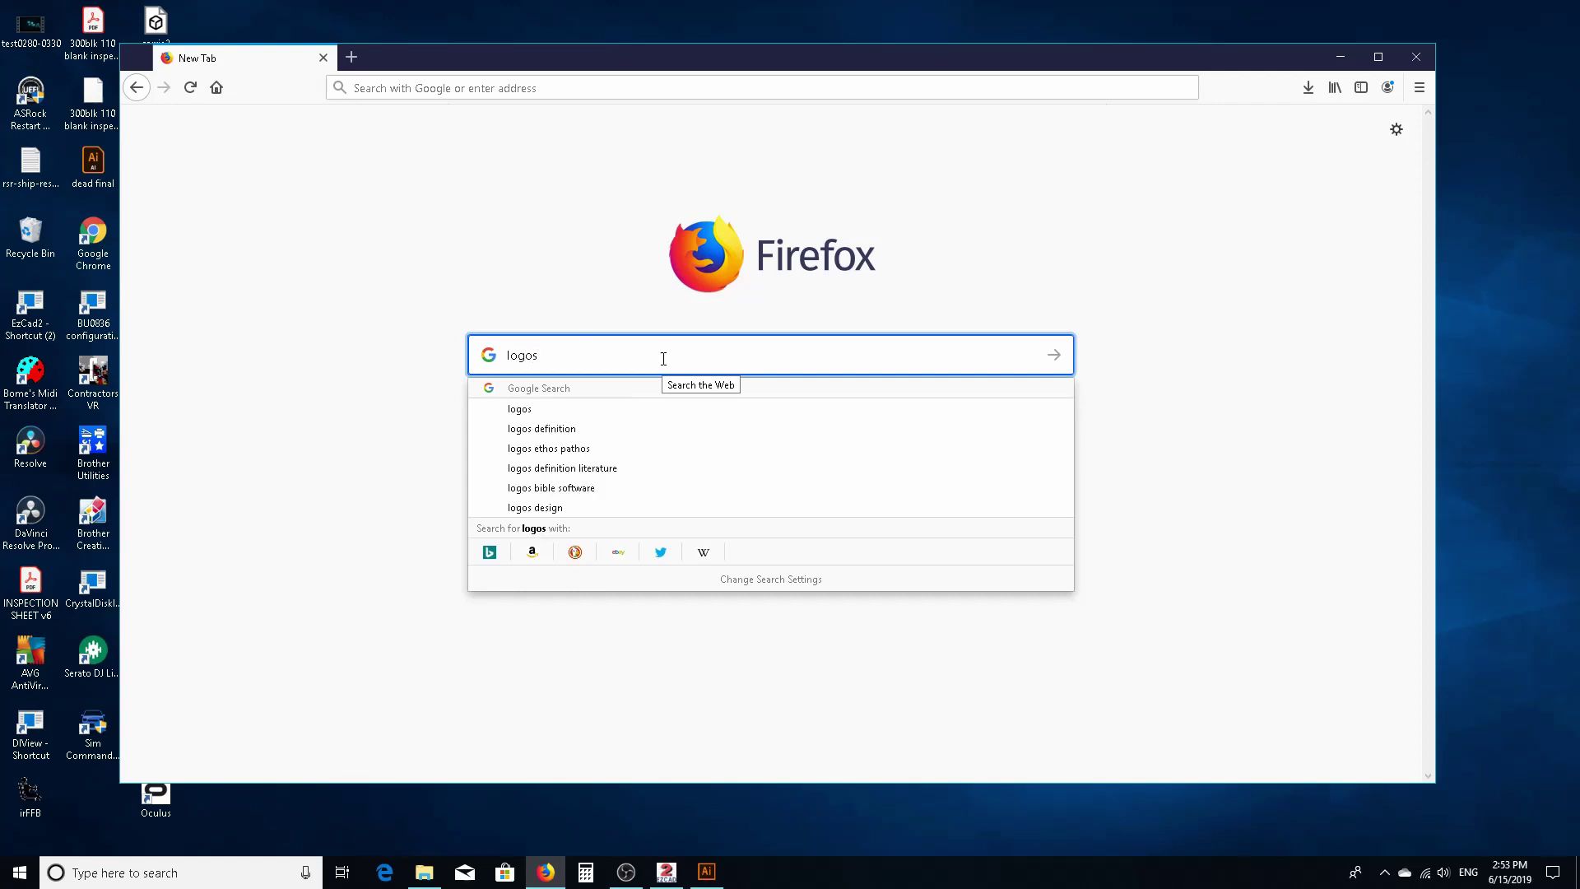
key("Return")
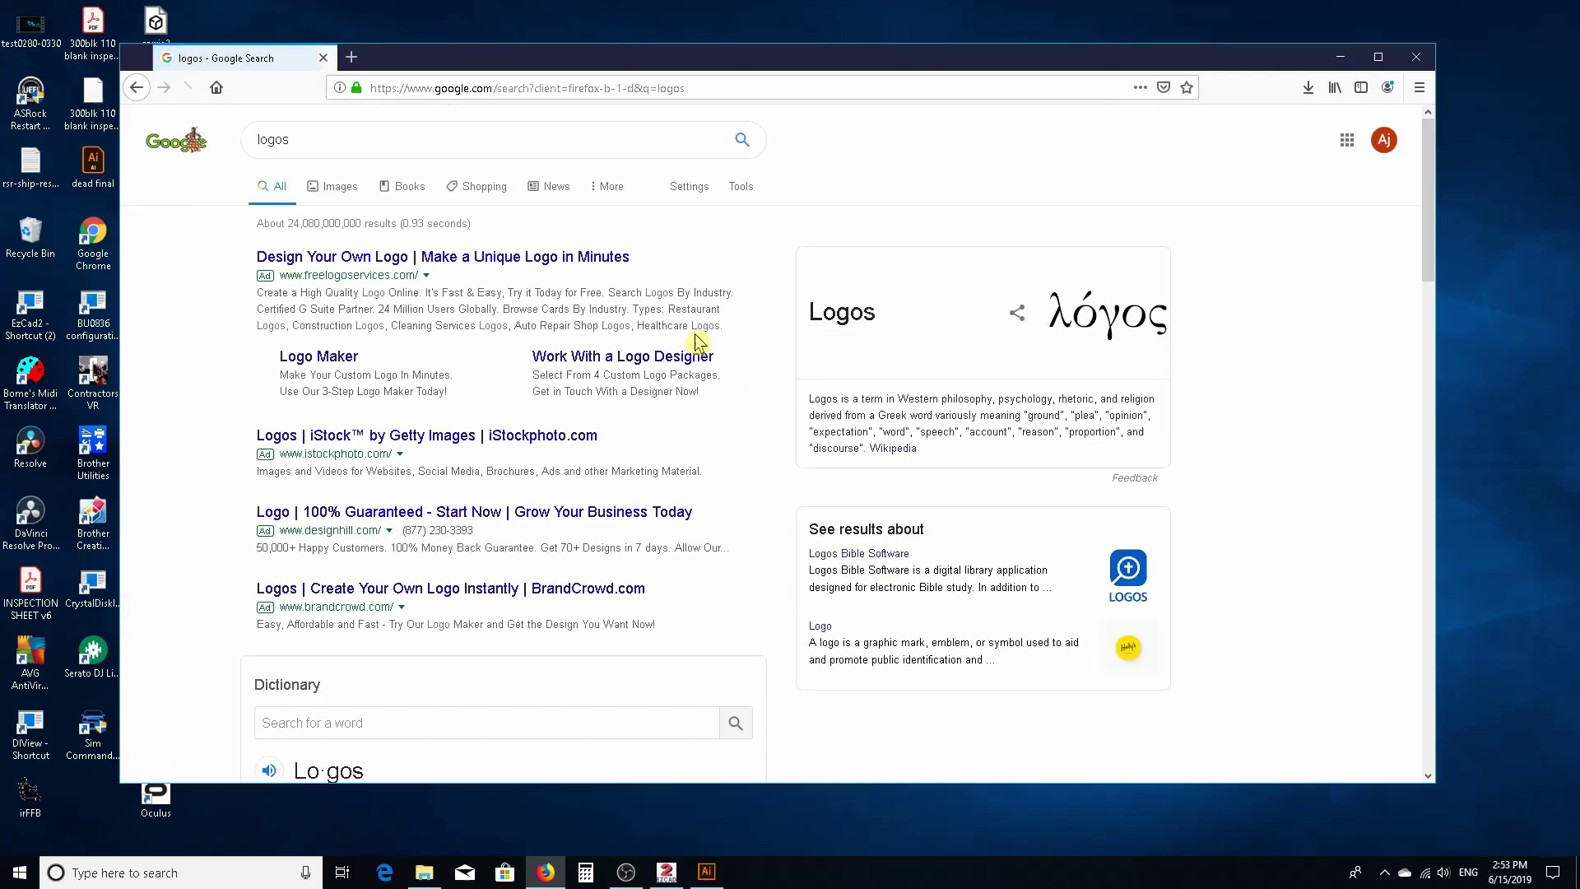
Switch to Images results for logos and show the Tools filter bar.
left_click(745, 190)
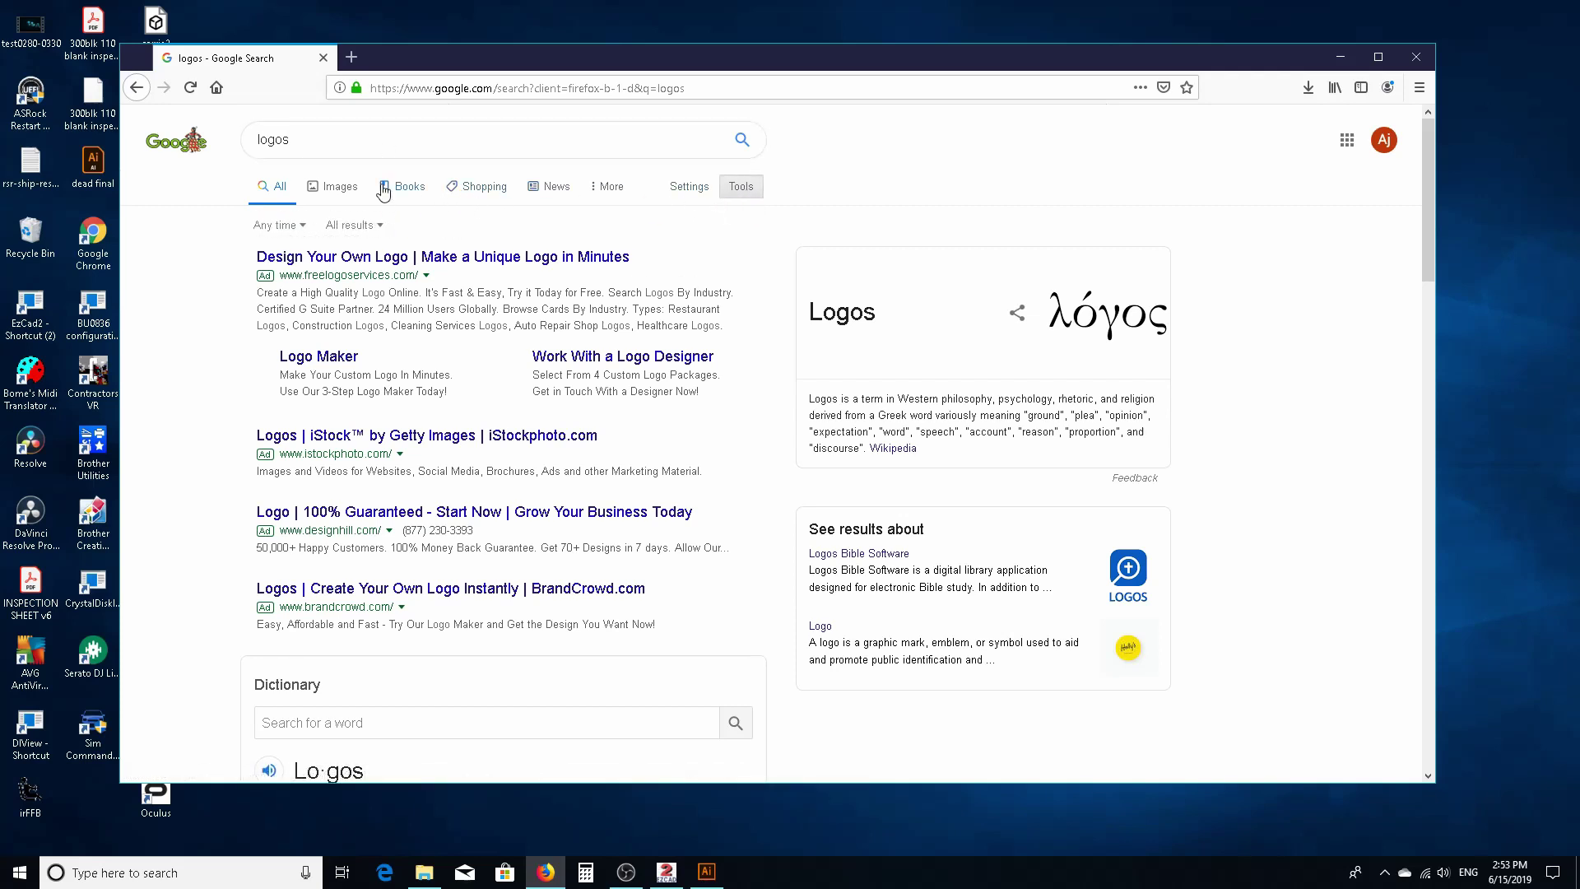
left_click(333, 186)
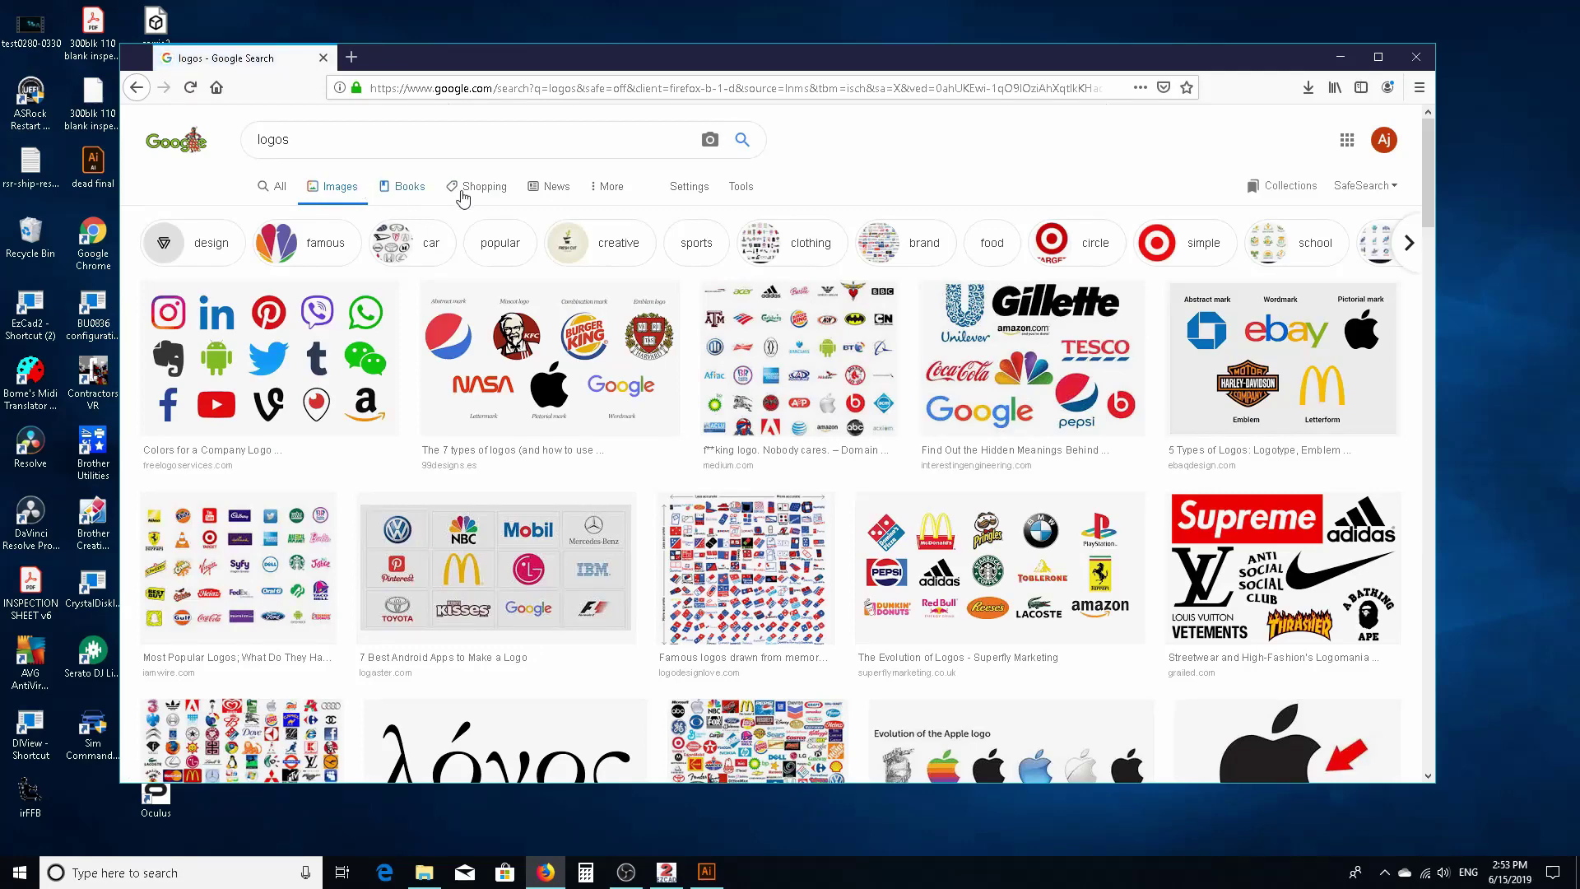
left_click(741, 188)
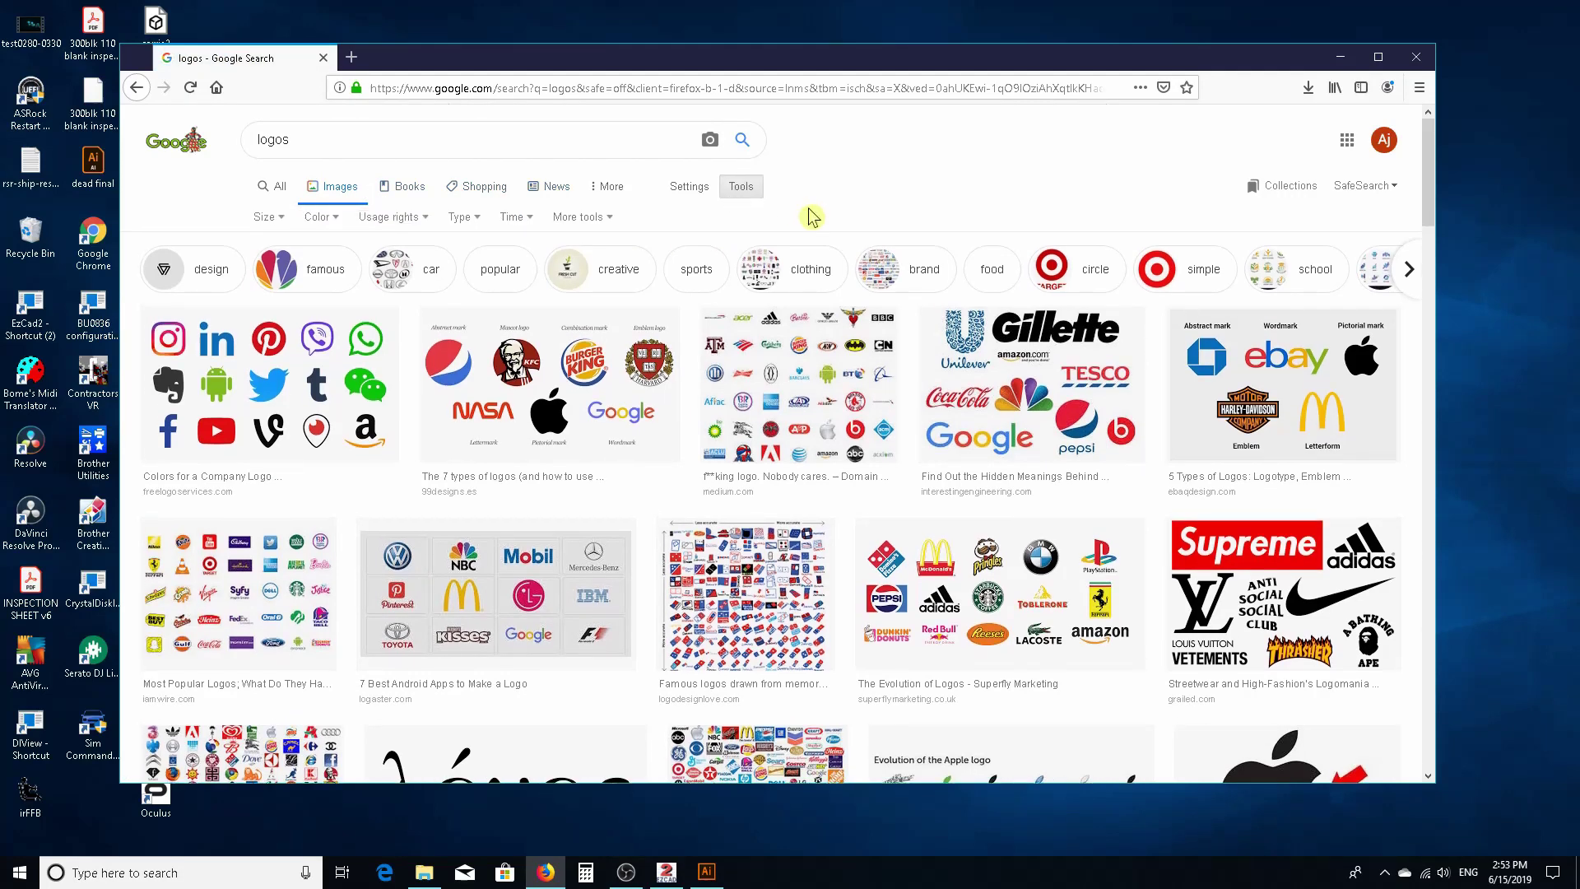
Filter the logo images to Black and white and scroll through the monochrome results.
left_click(320, 219)
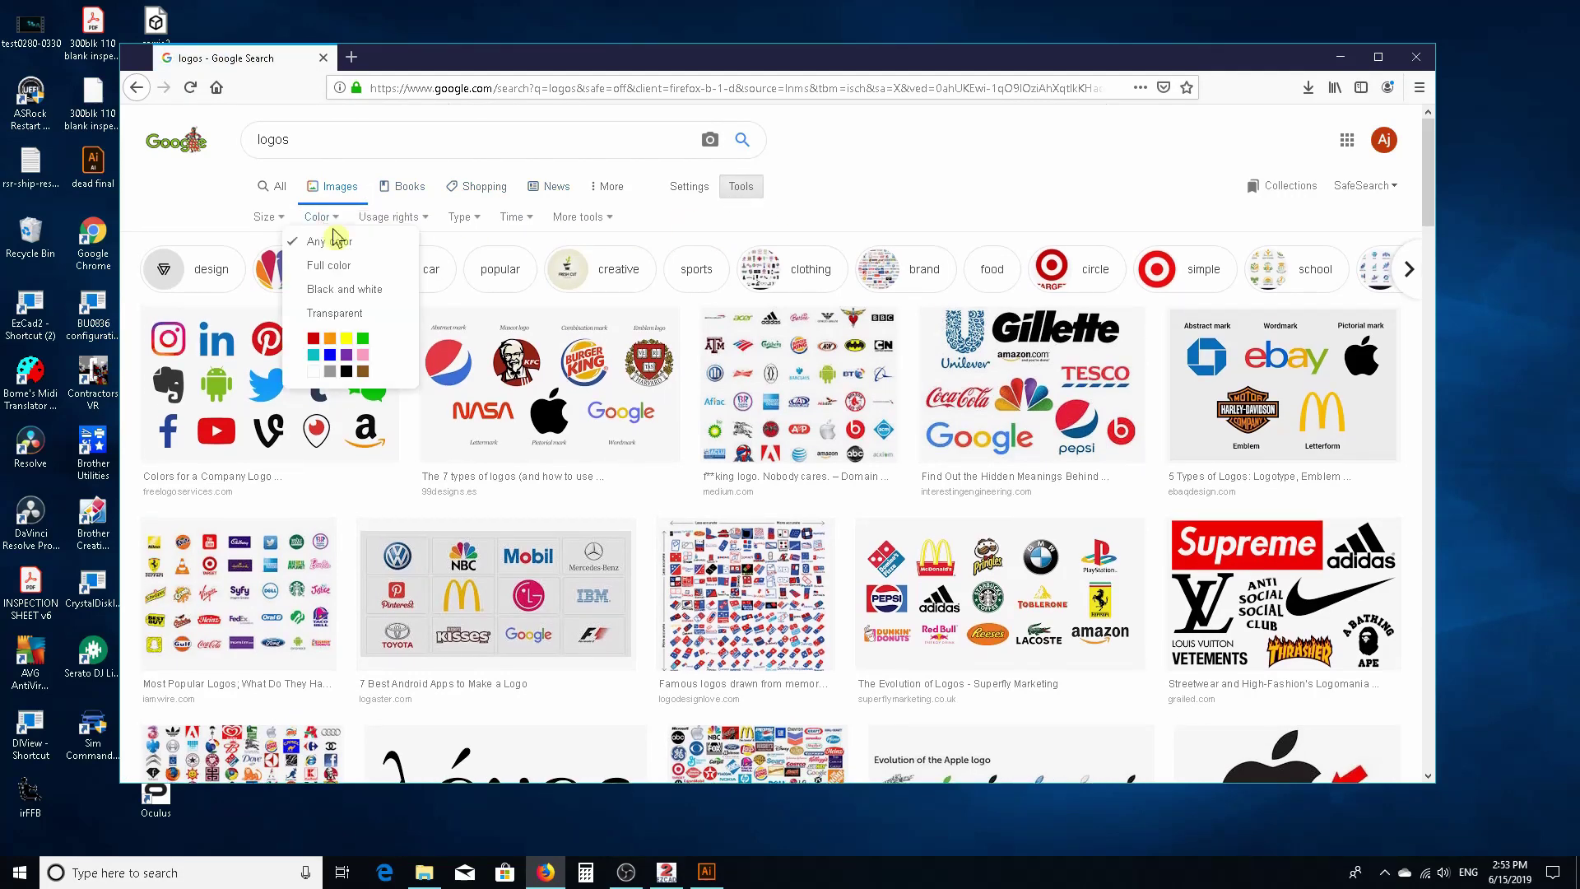
left_click(346, 290)
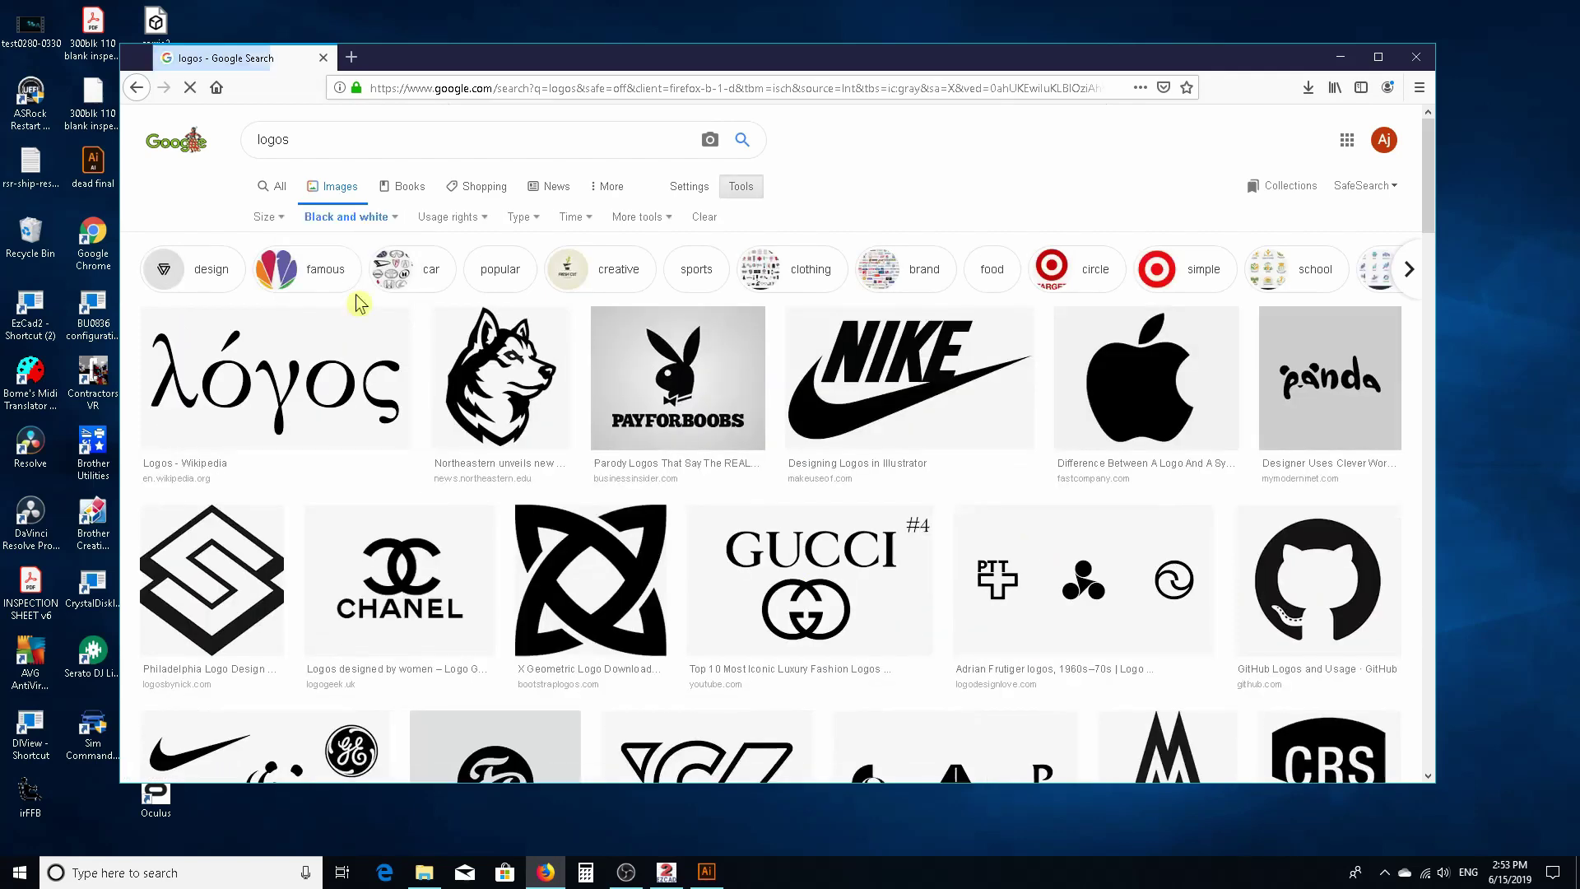
scroll(753, 317, "down", 4)
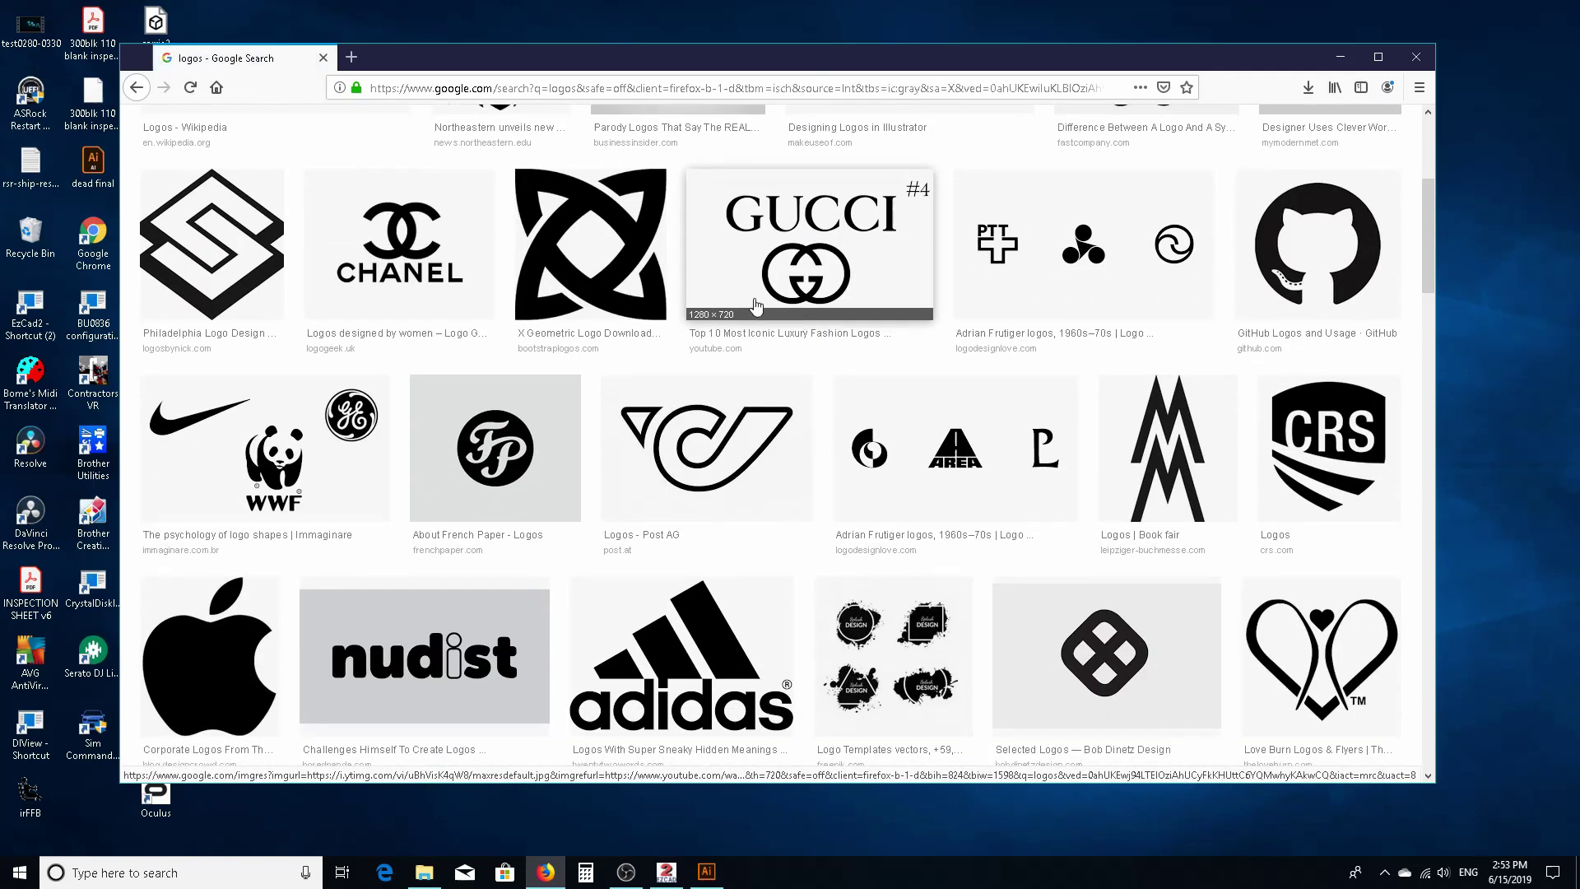
scroll(756, 306, "down", 6)
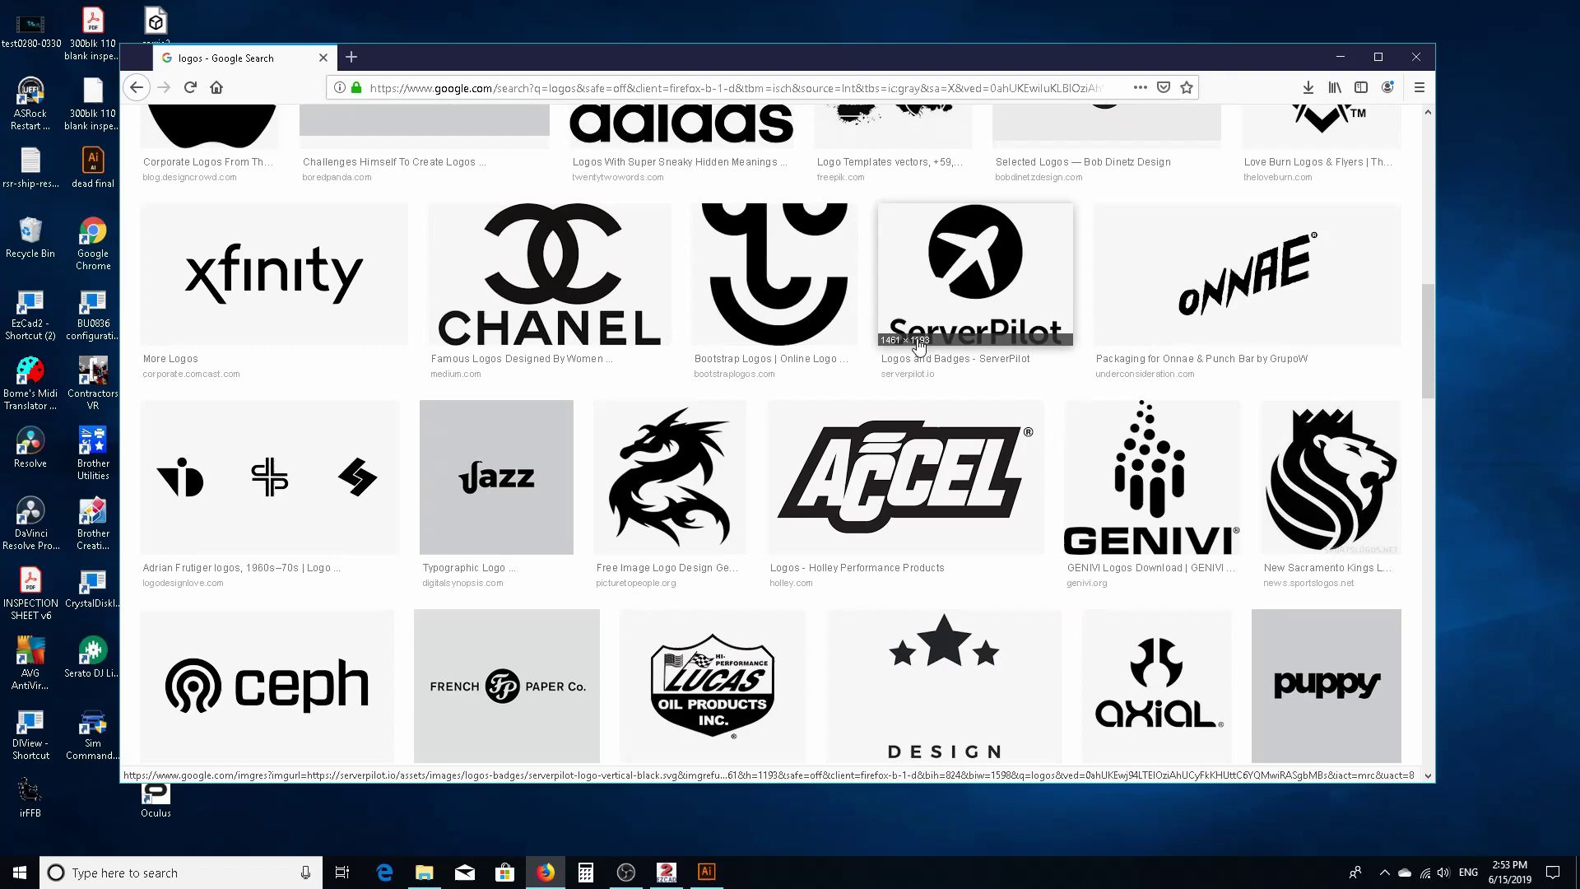
scroll(919, 345, "down", 7)
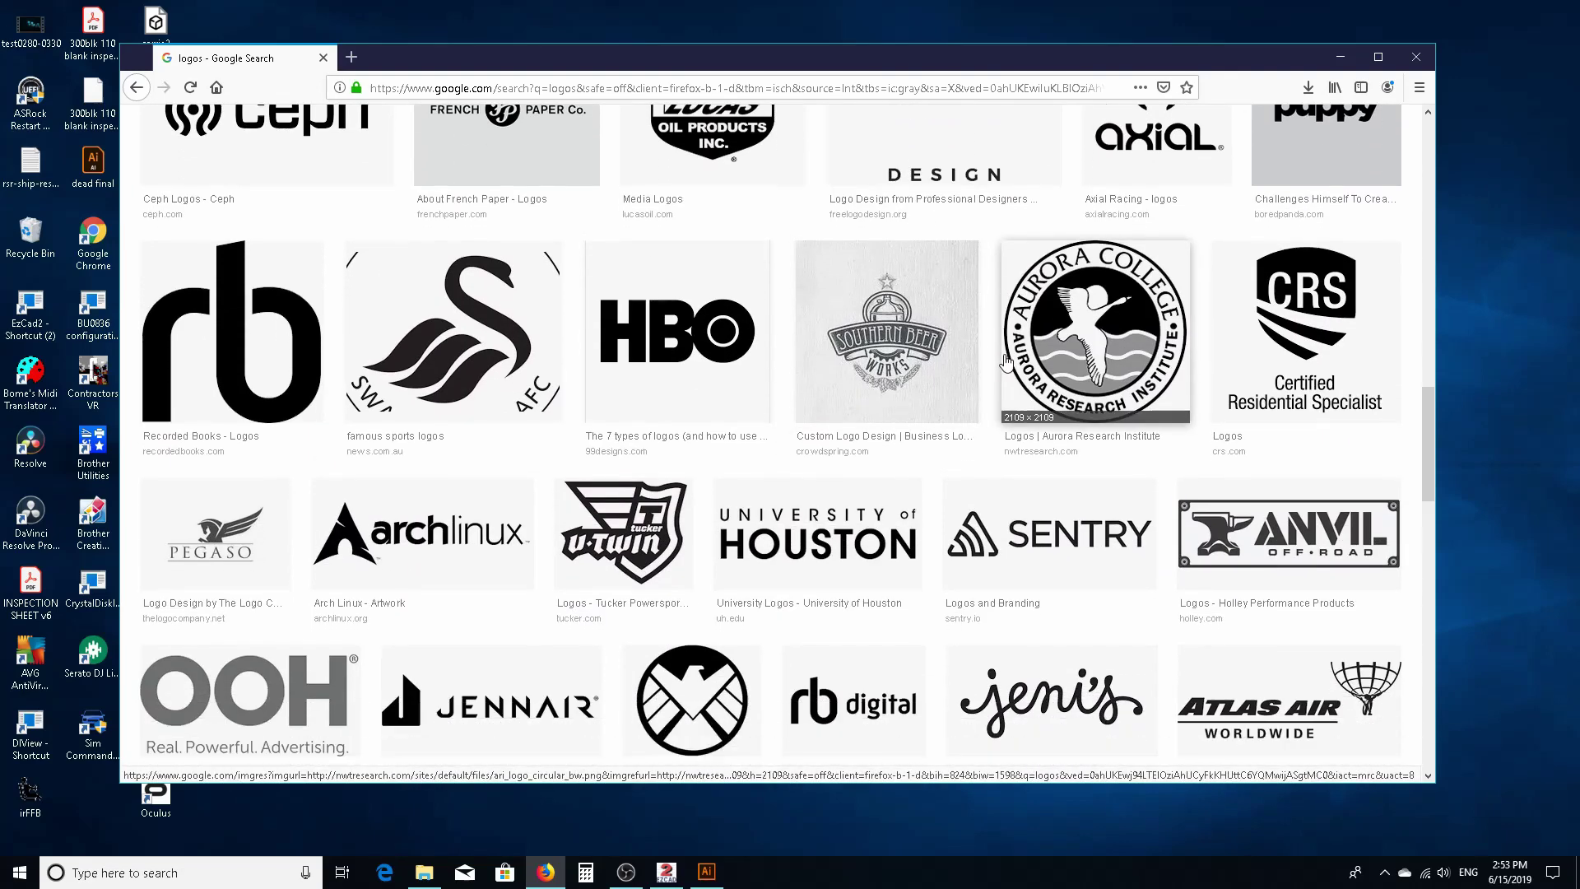
scroll(1006, 360, "down", 4)
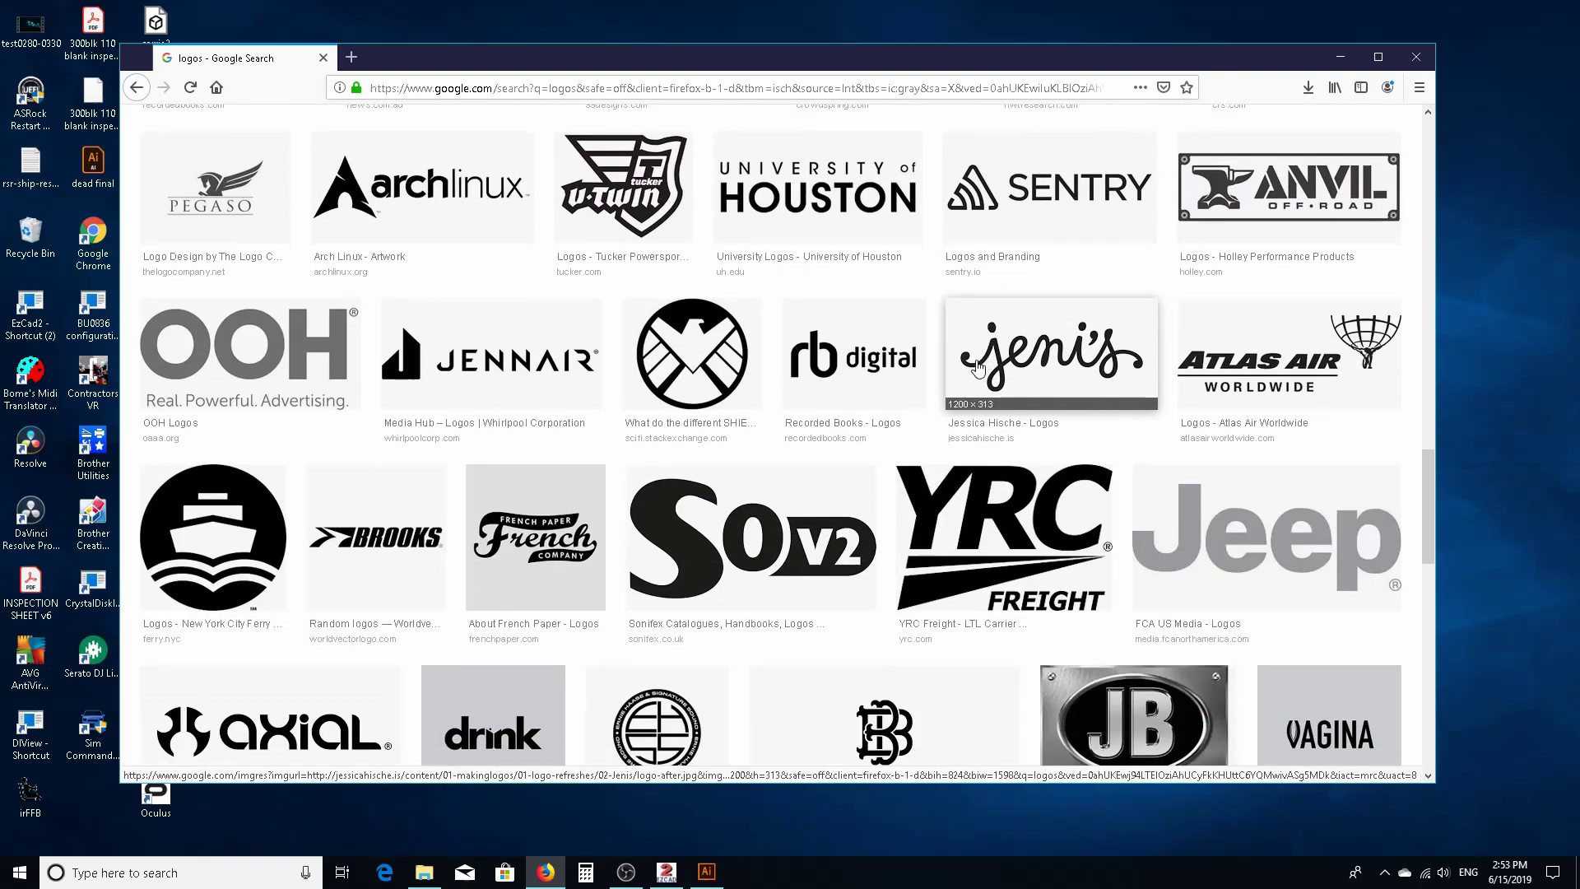
scroll(979, 366, "down", 9)
scroll(980, 367, "up", 9)
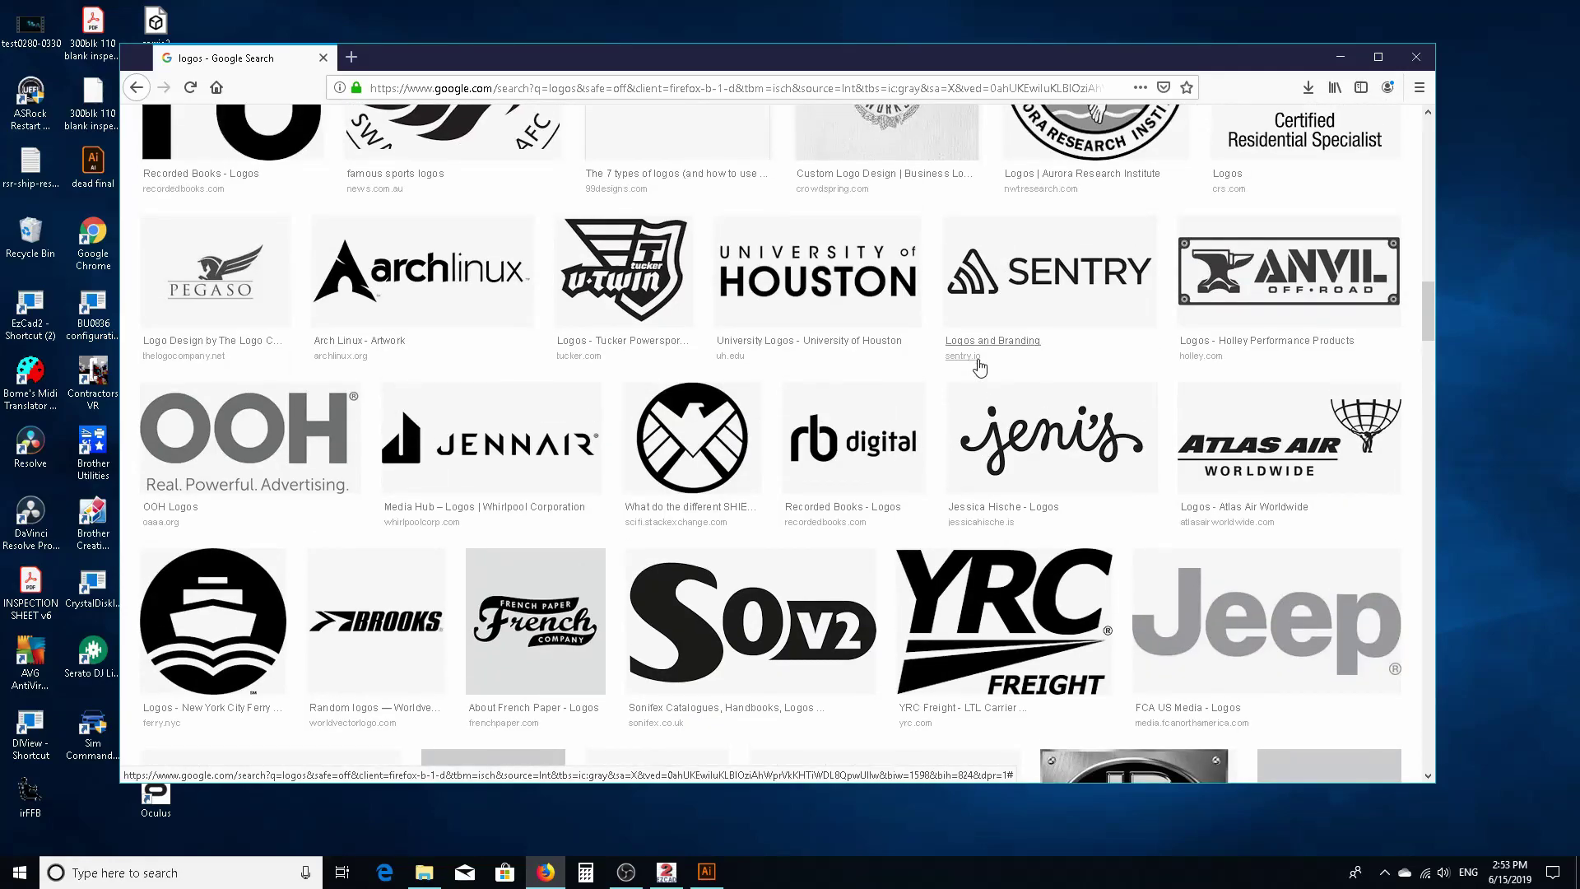
scroll(980, 368, "up", 16)
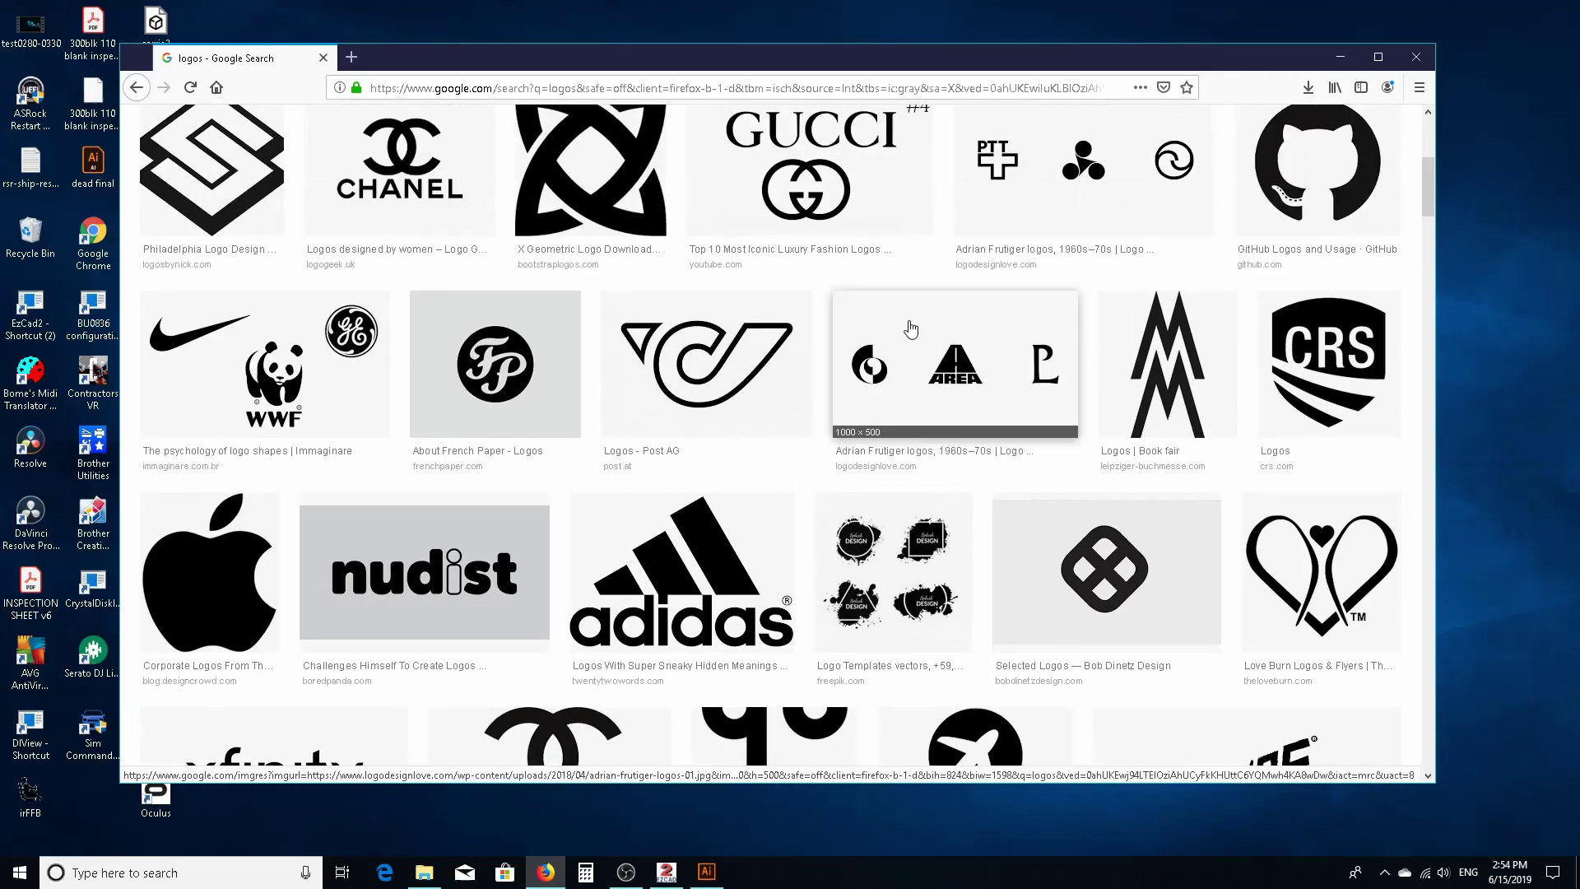
scroll(1013, 411, "up", 5)
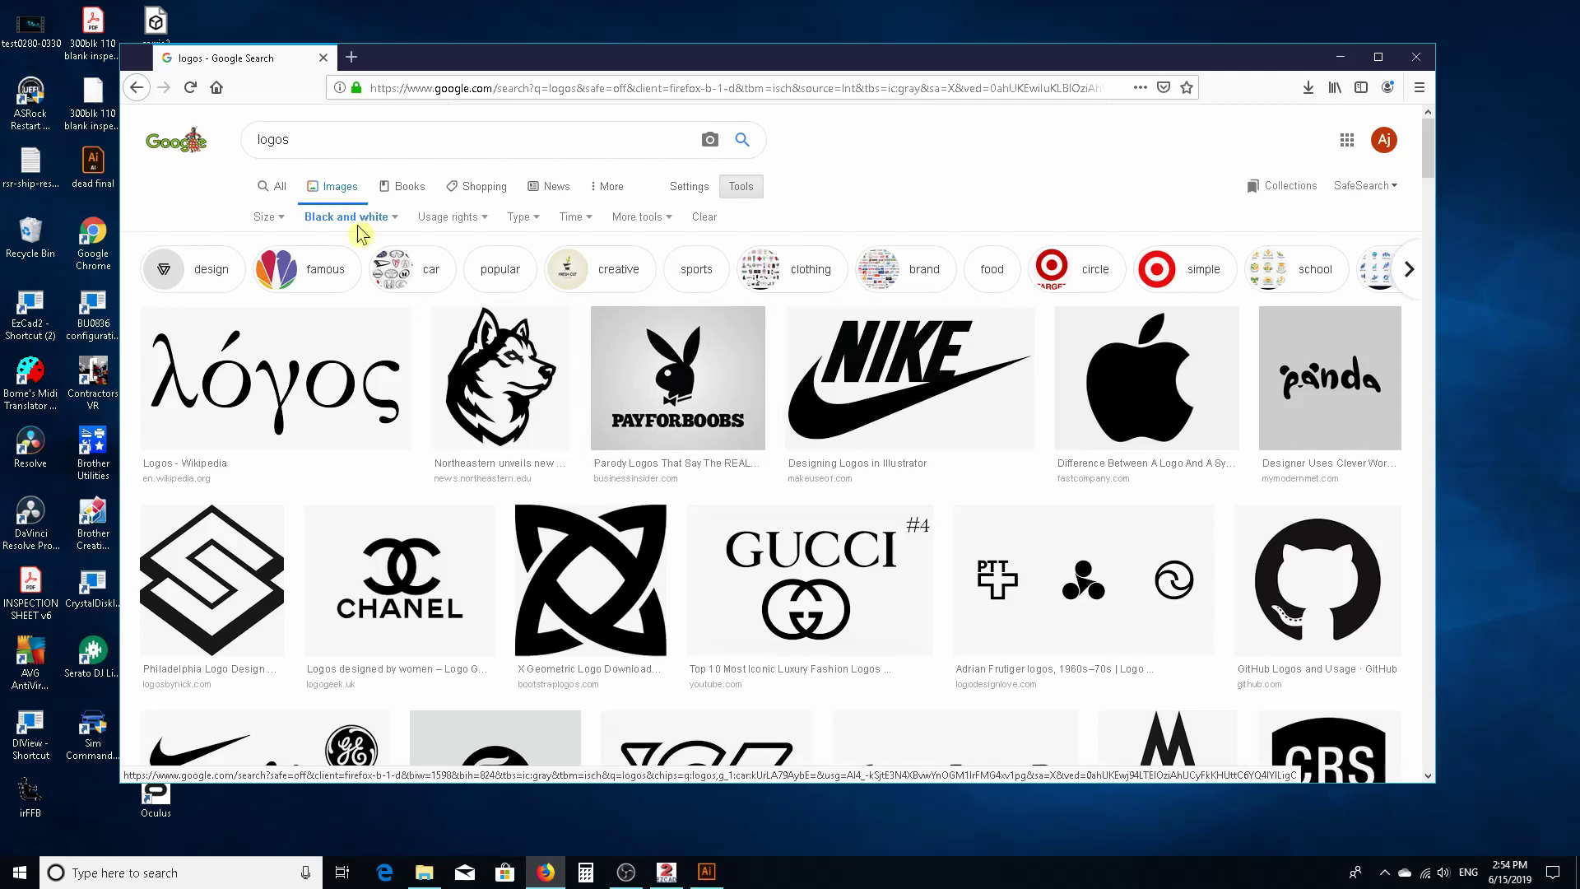
left_click(265, 219)
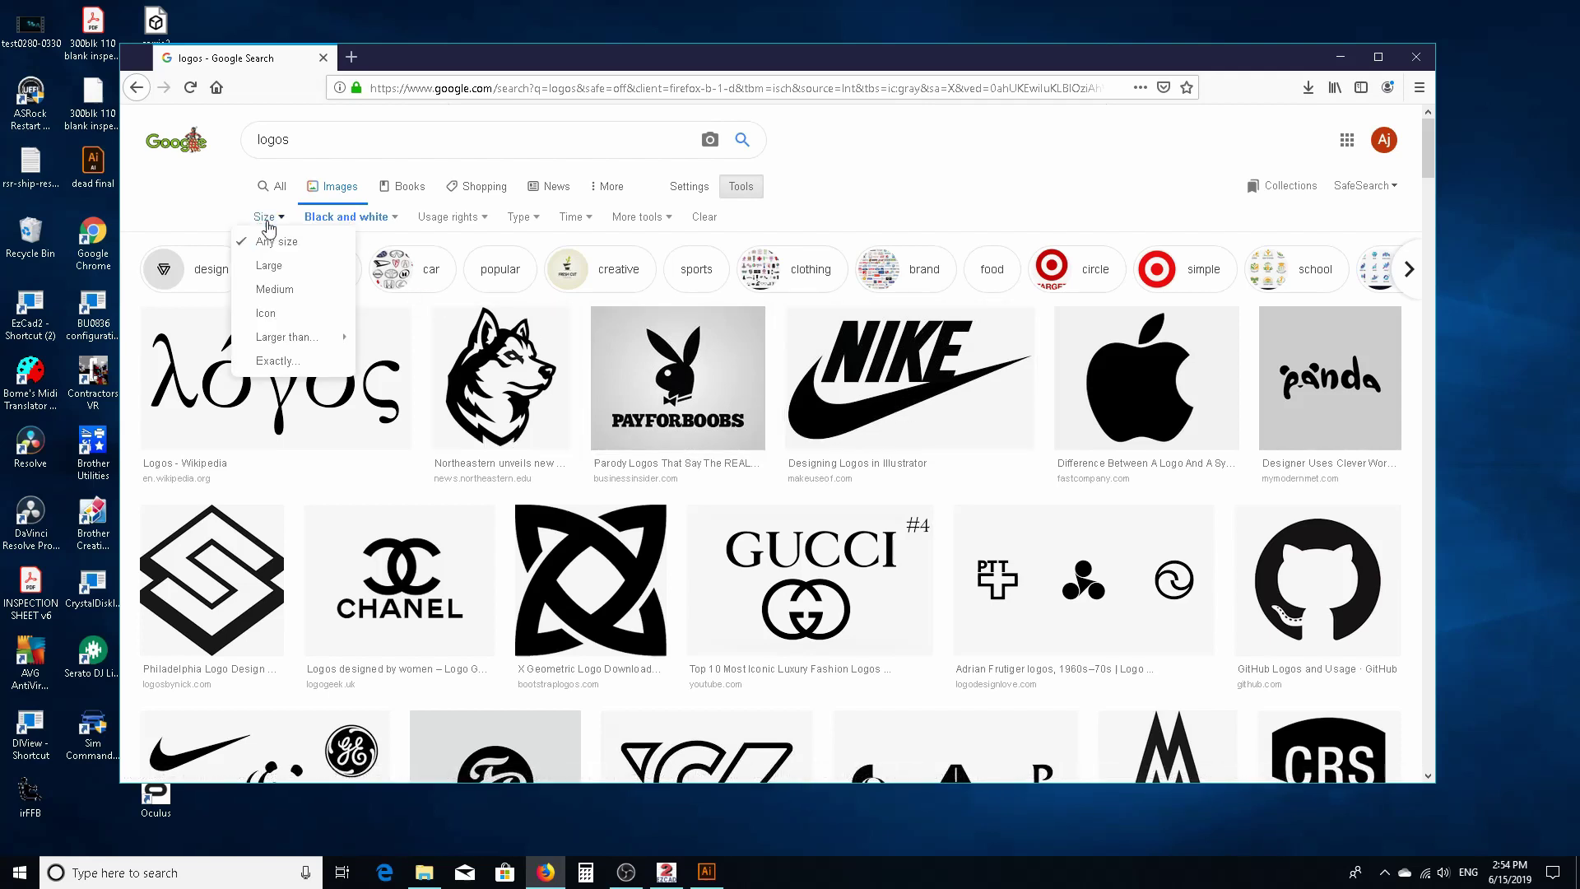
mouse_move(300, 339)
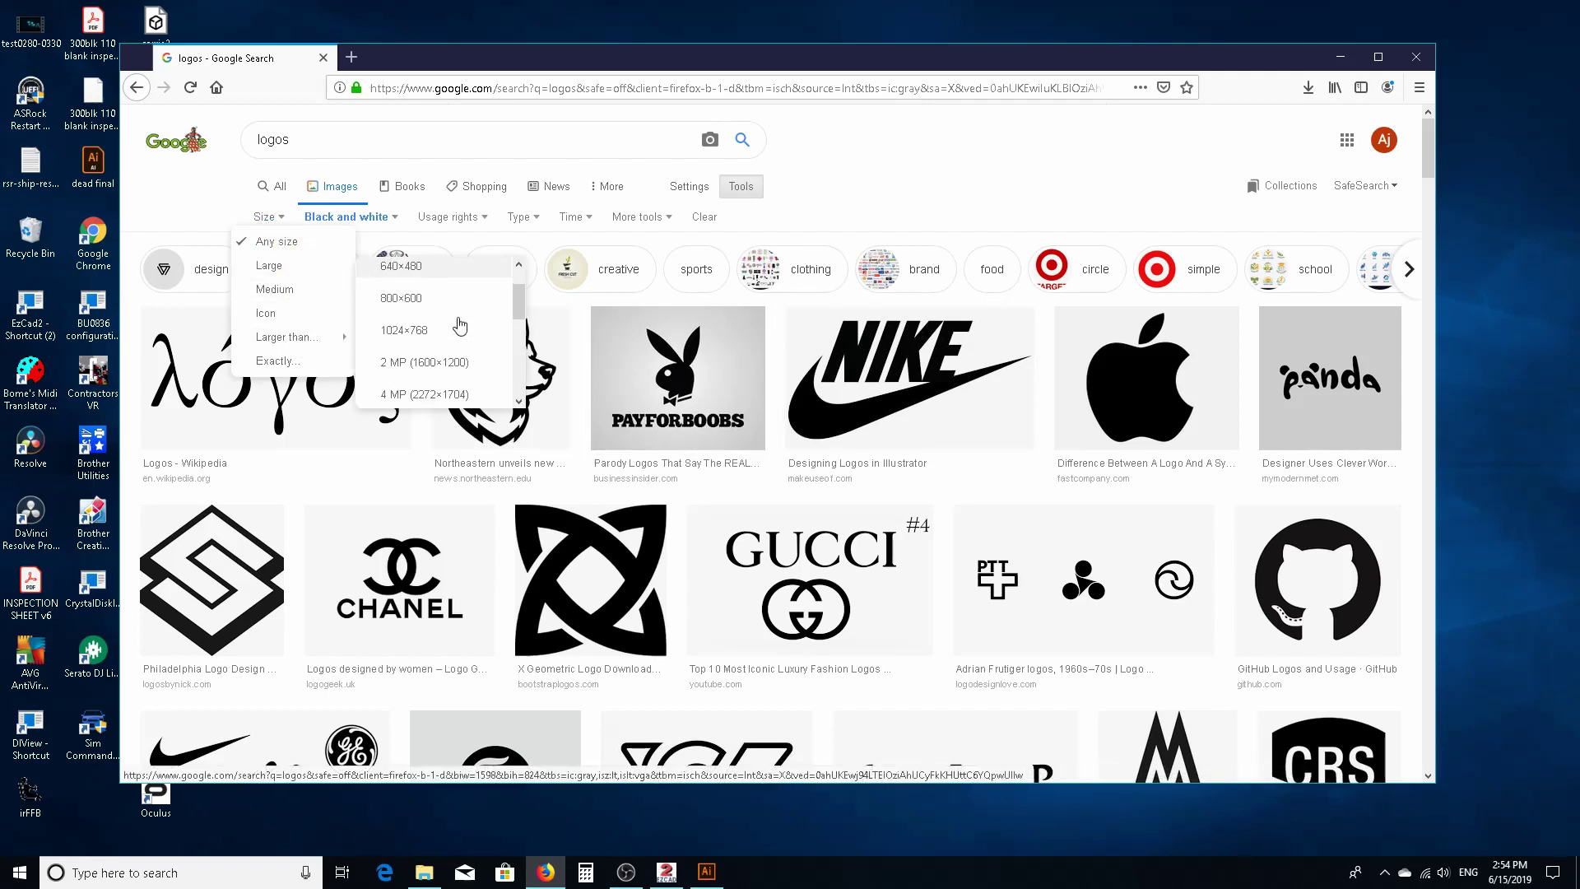
scroll(459, 327, "down", 1)
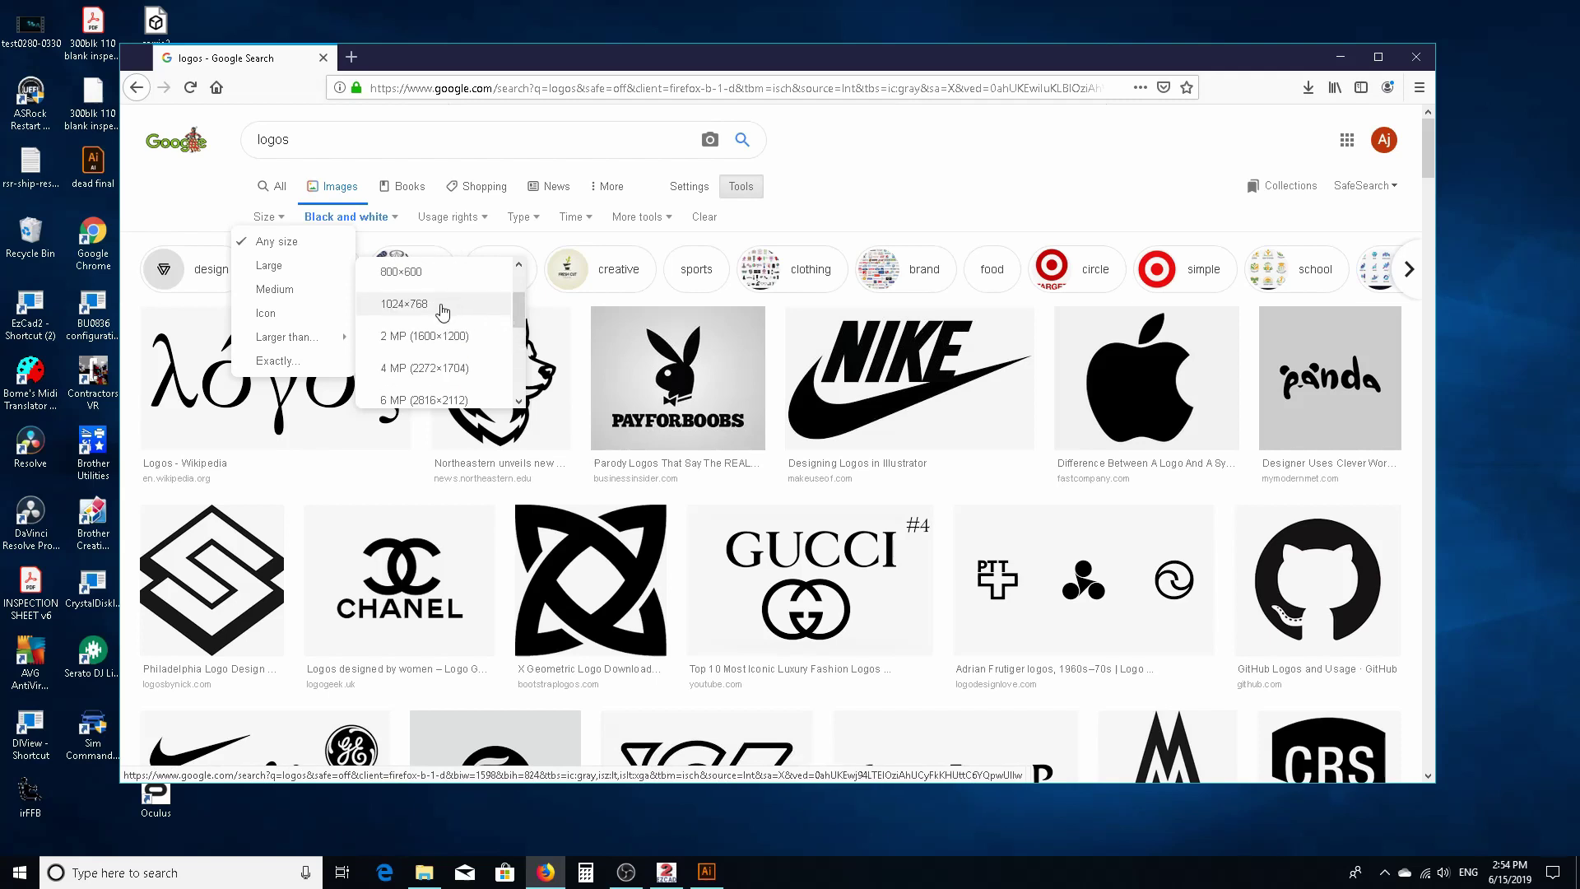
left_click(438, 336)
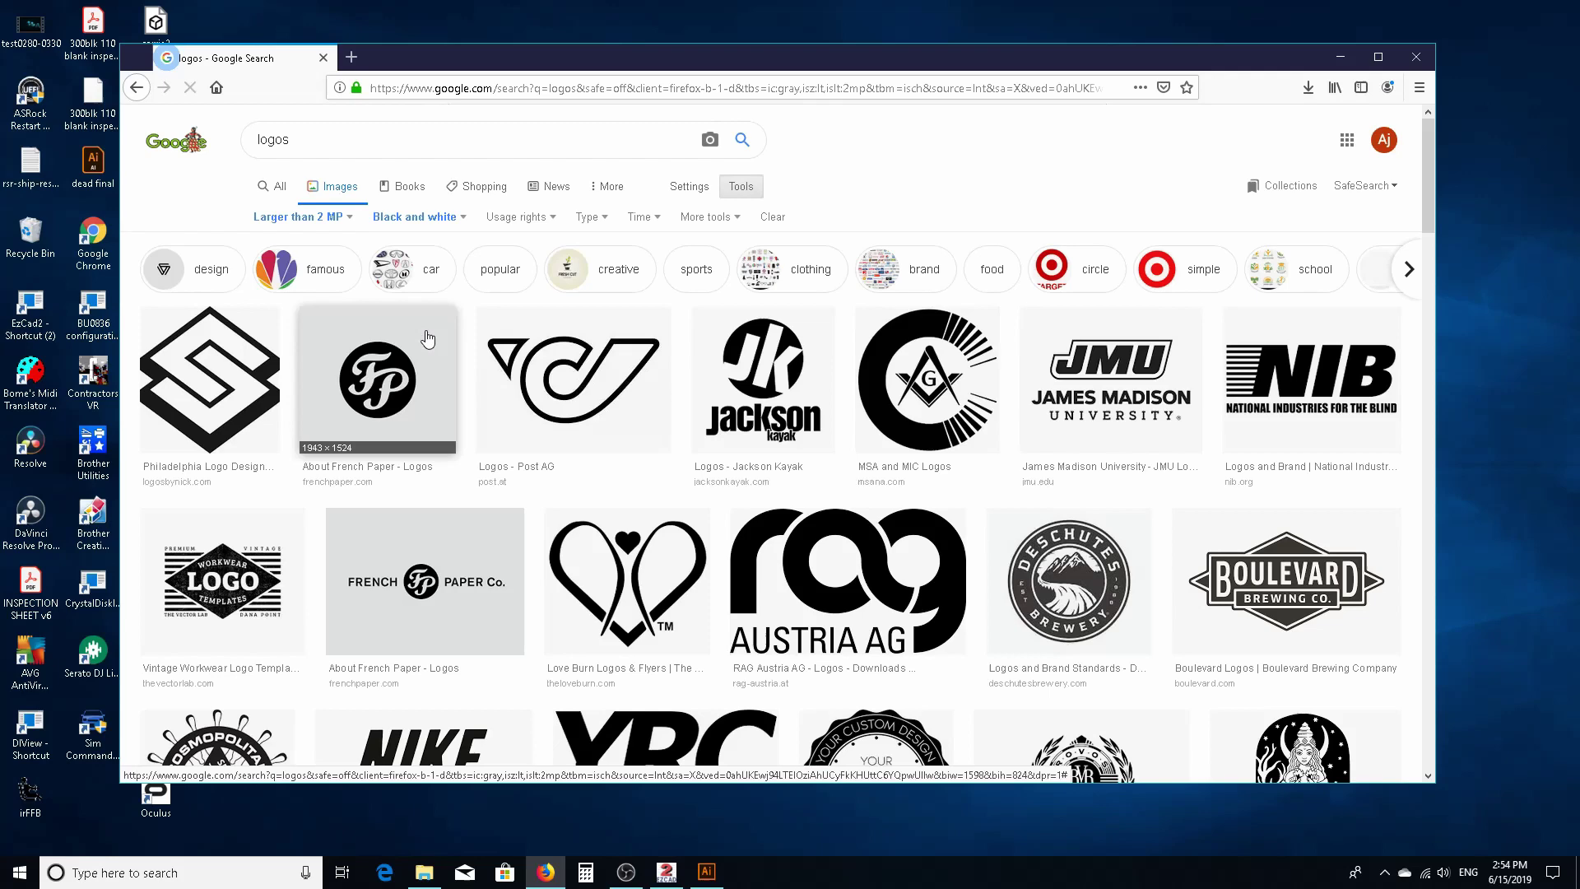
scroll(1009, 377, "down", 4)
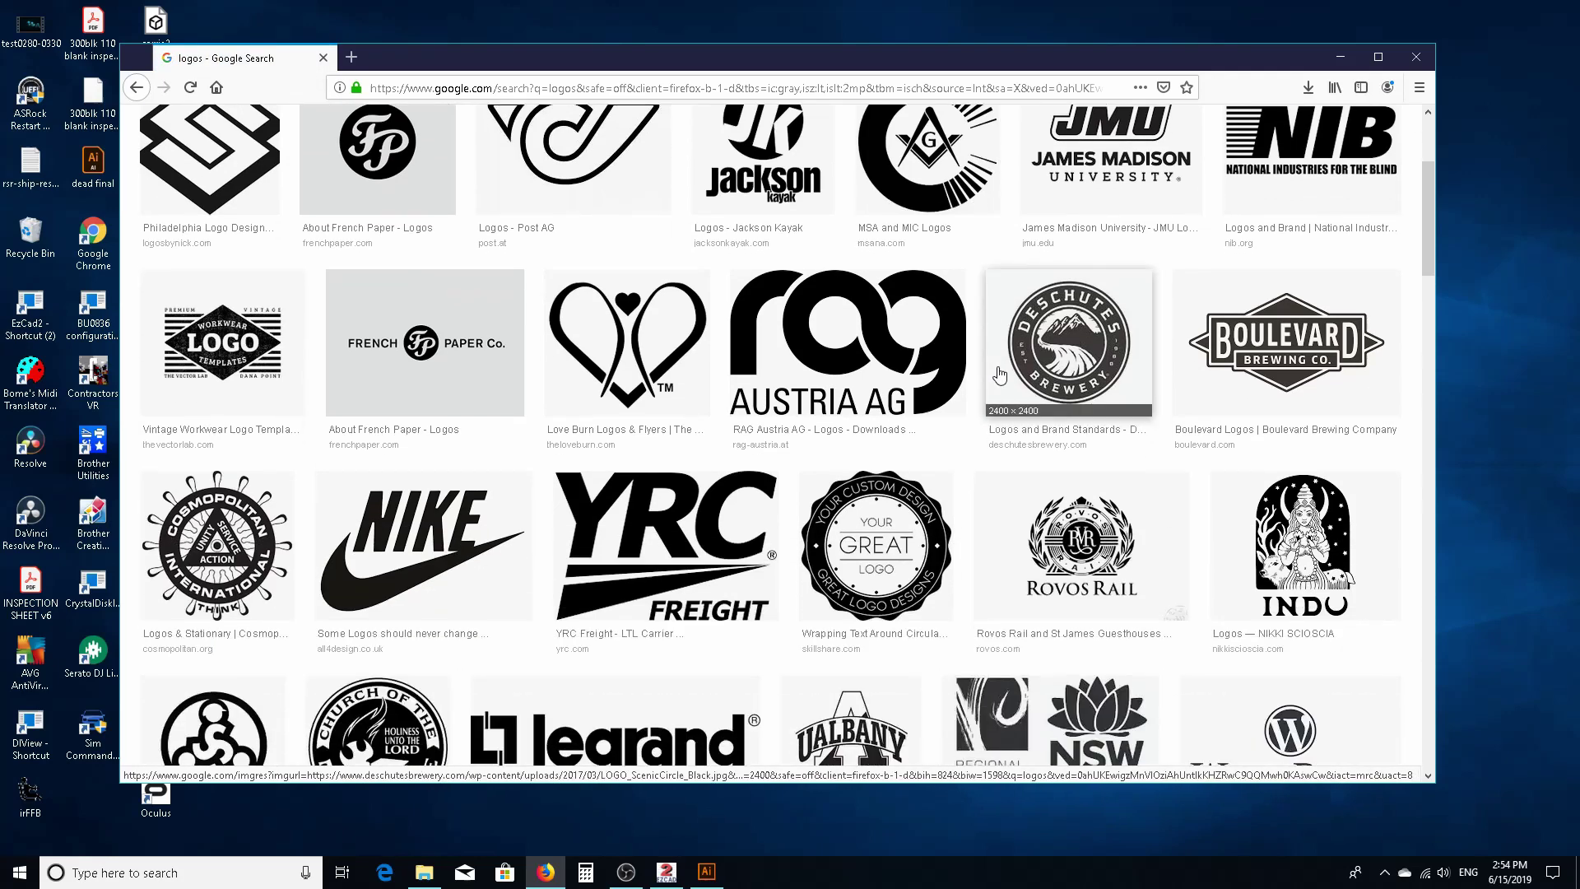
scroll(1009, 377, "down", 10)
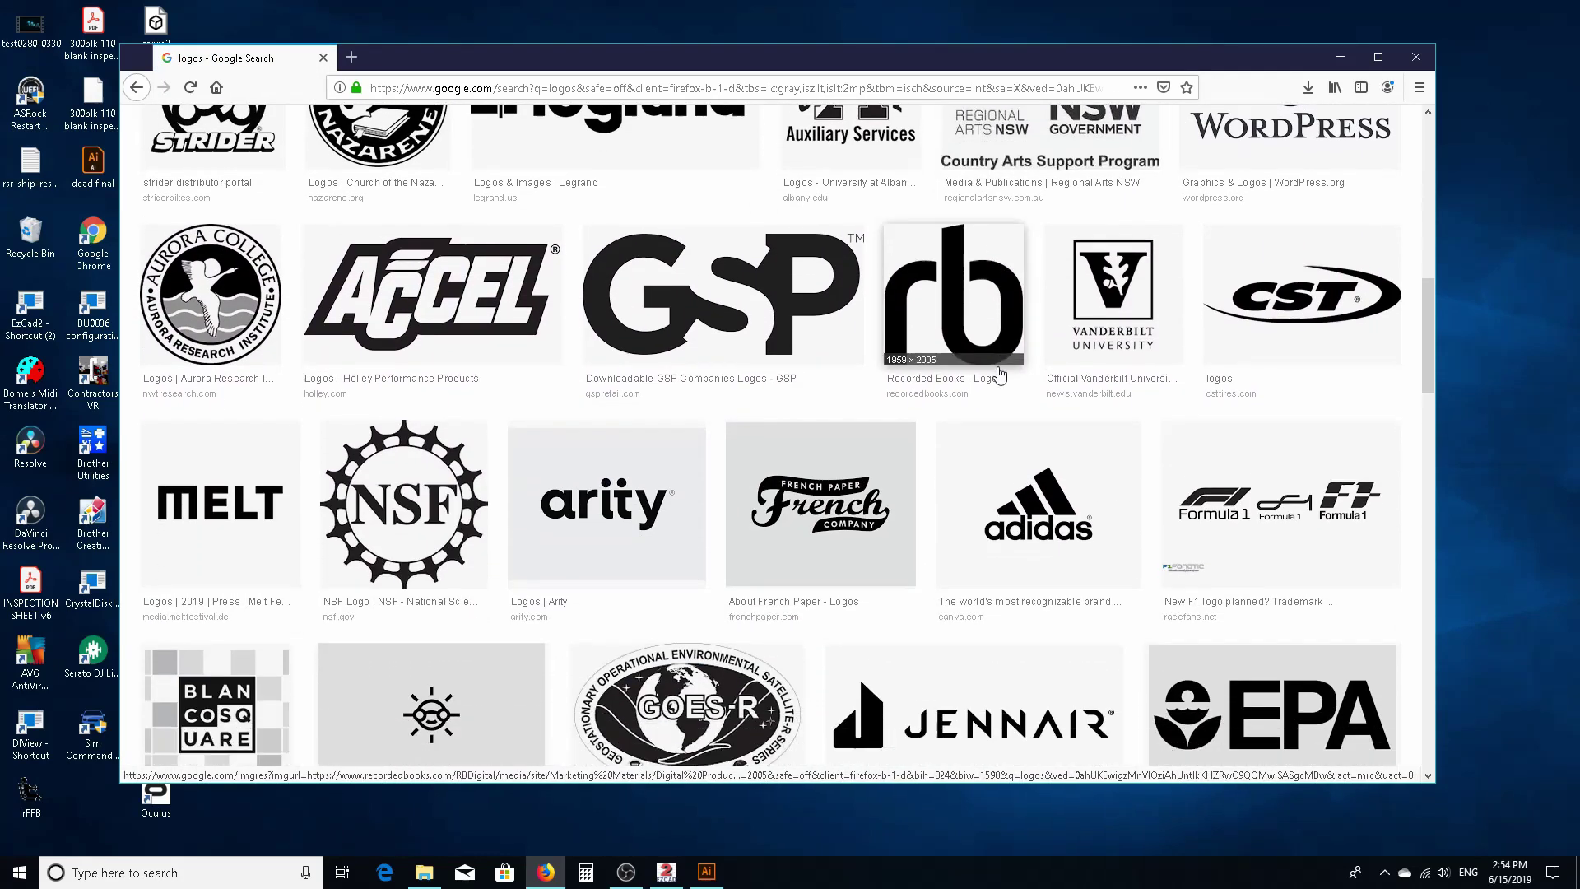
scroll(1000, 375, "down", 8)
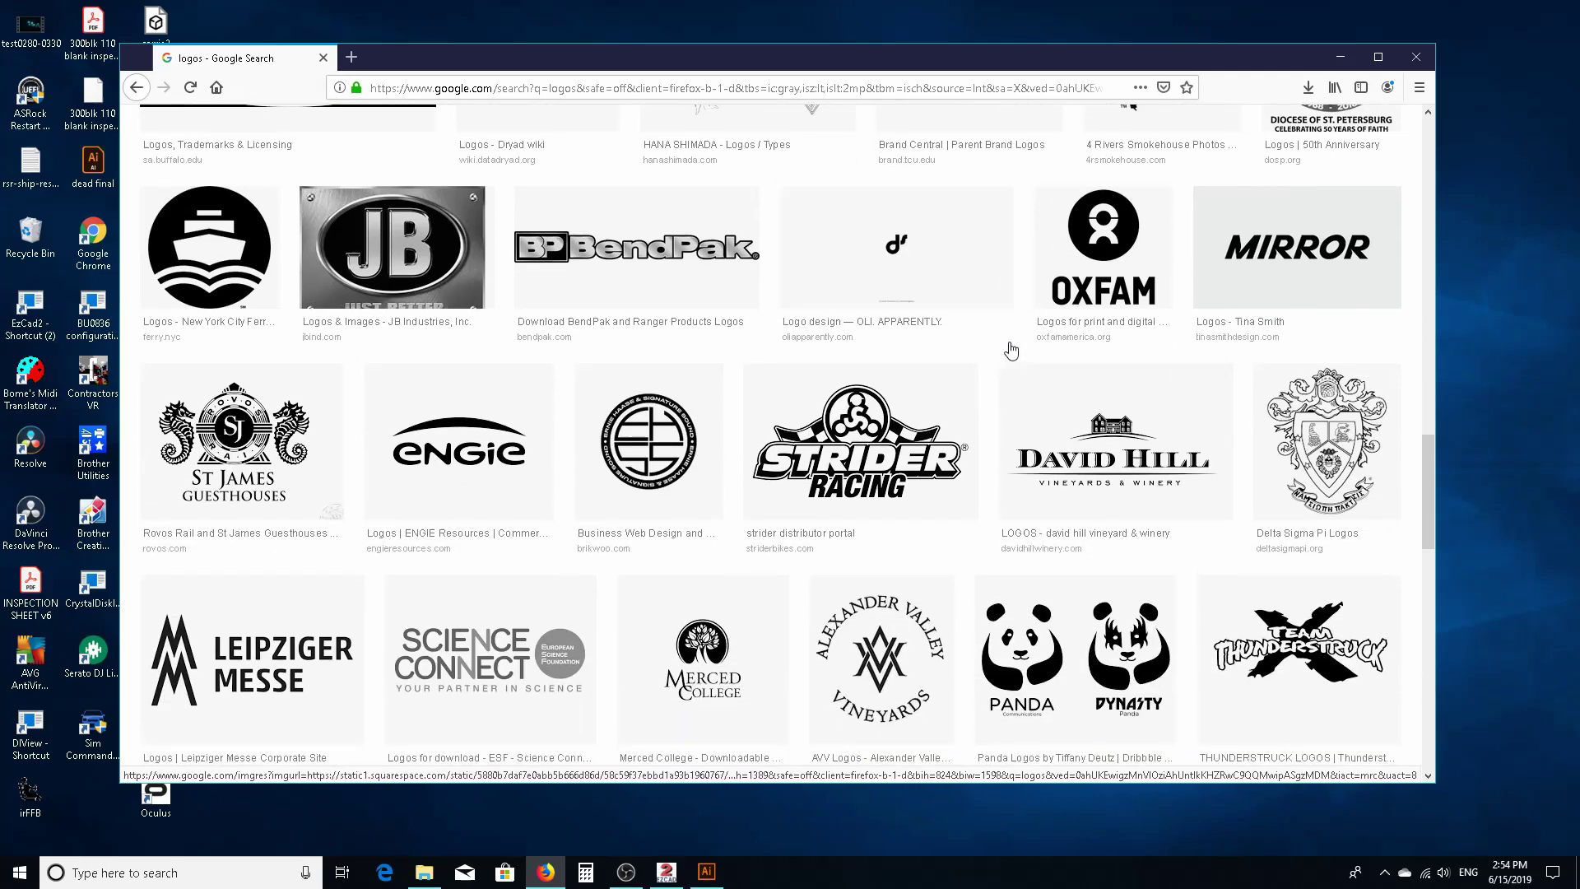
scroll(996, 344, "down", 13)
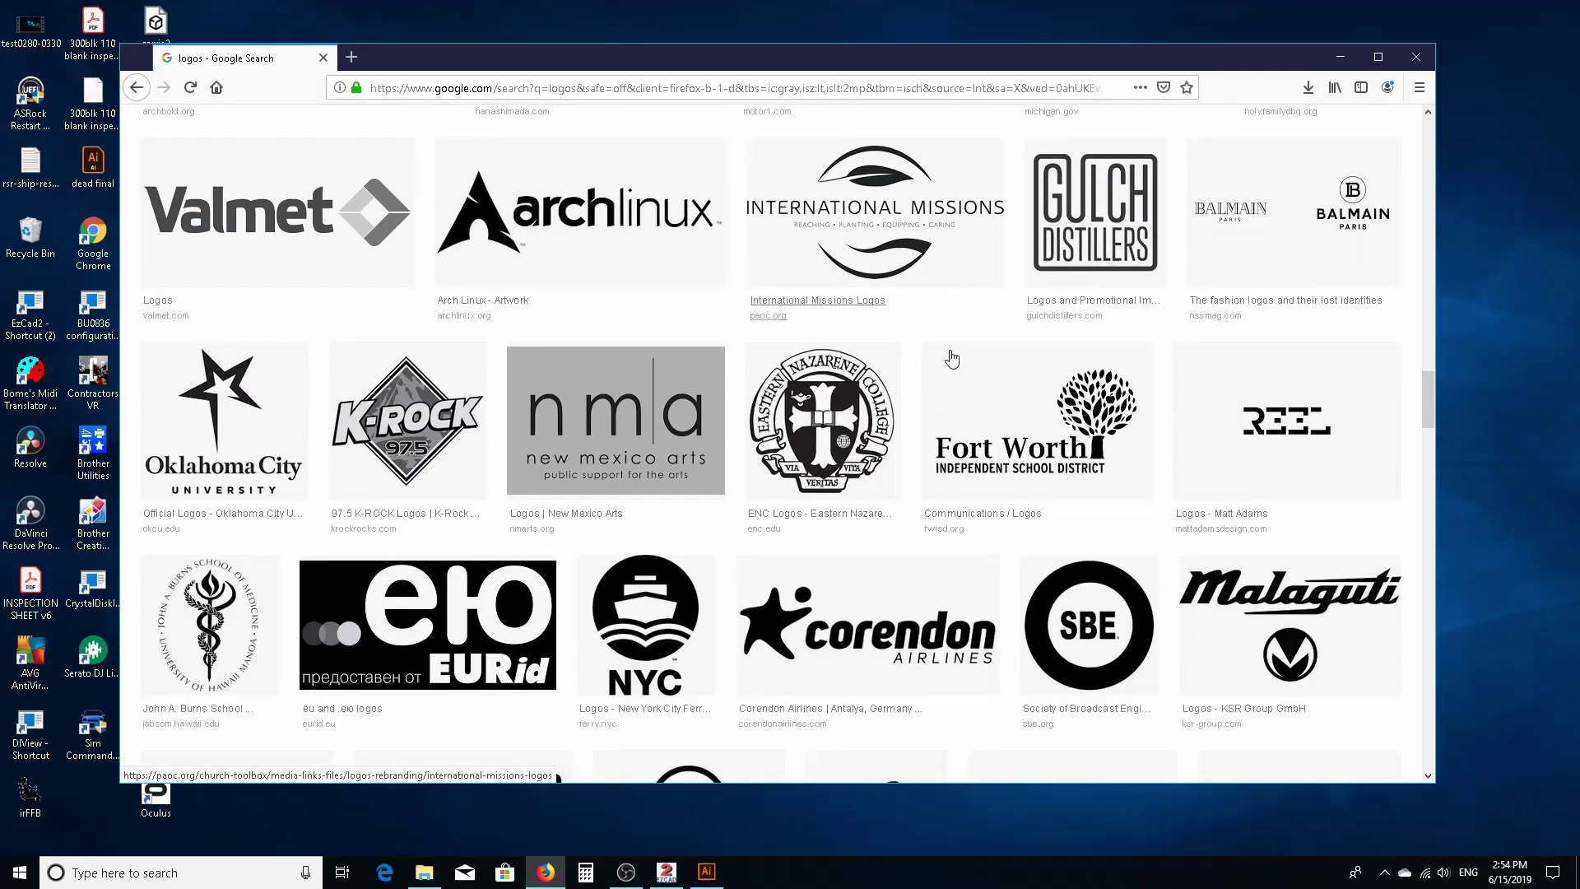
scroll(929, 371, "down", 10)
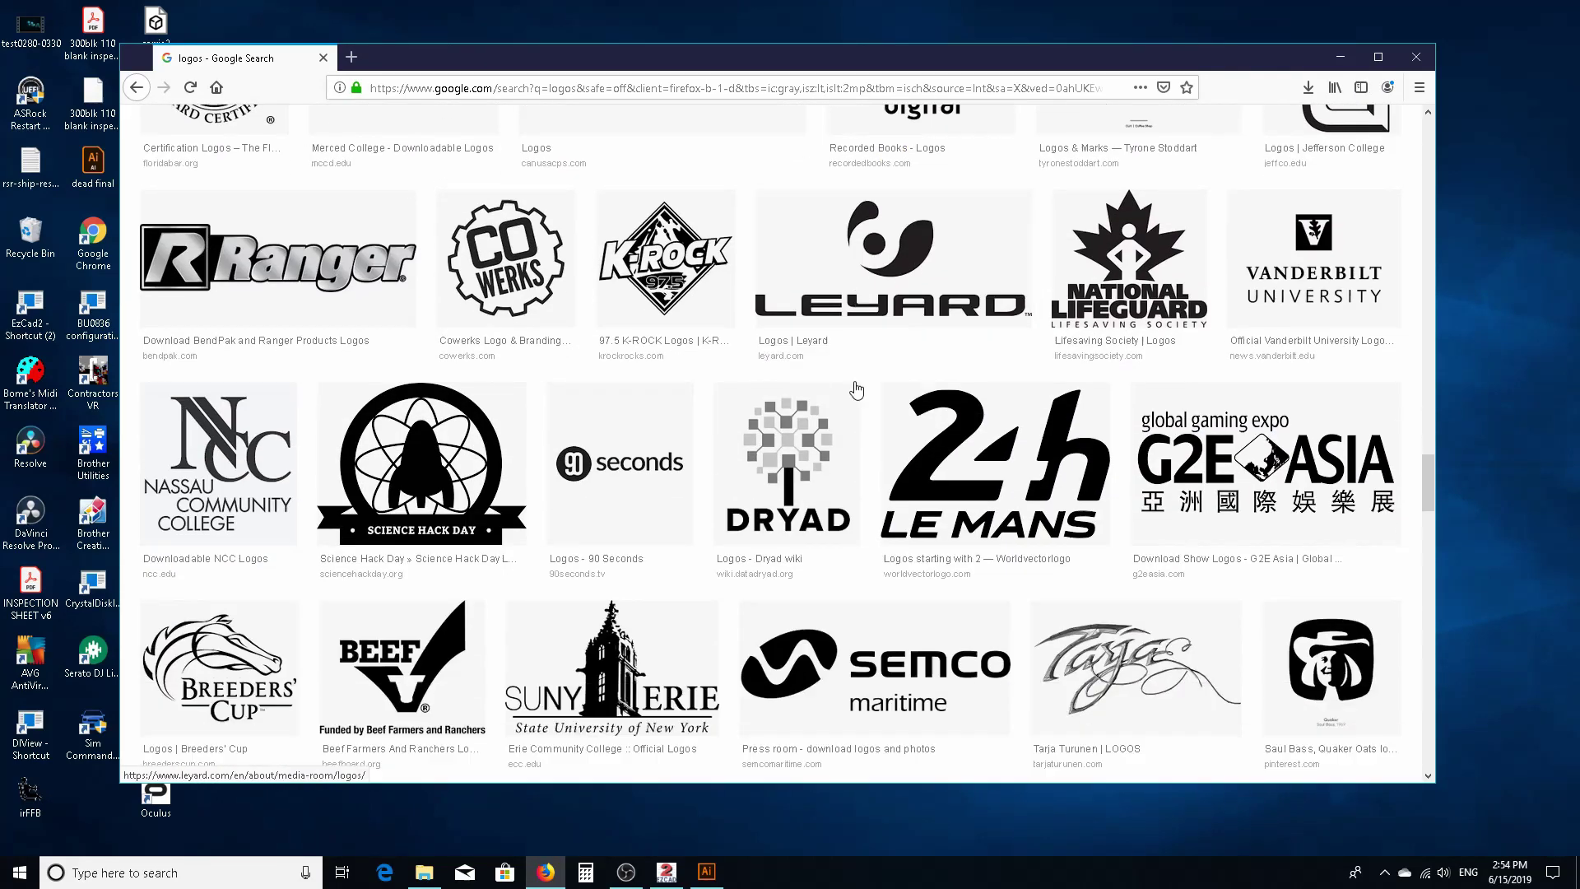
scroll(856, 398, "up", 20)
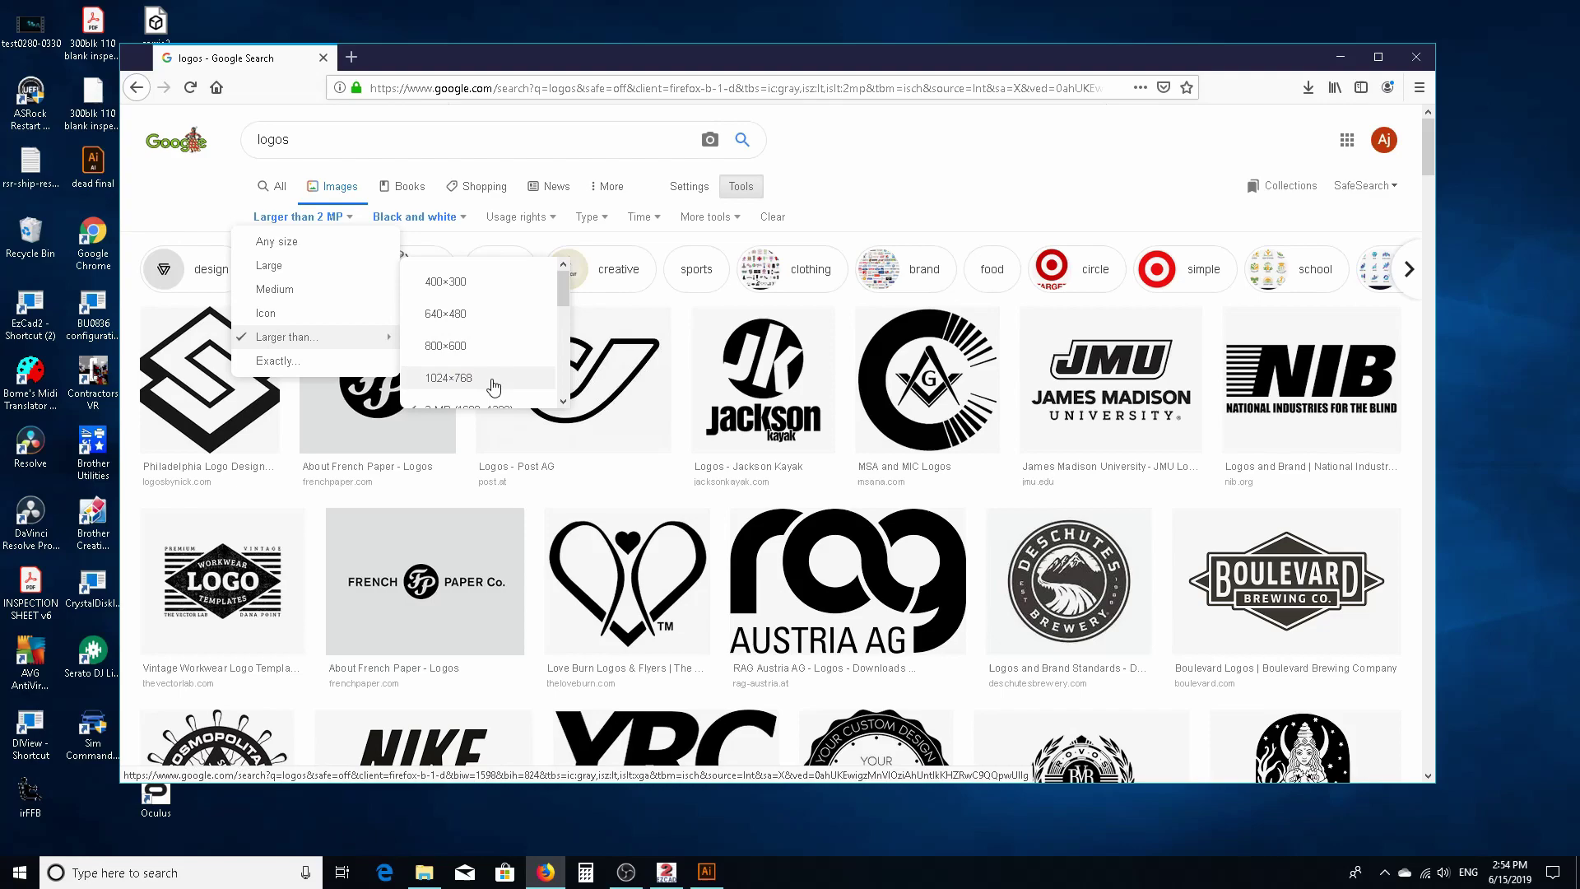
left_click(492, 383)
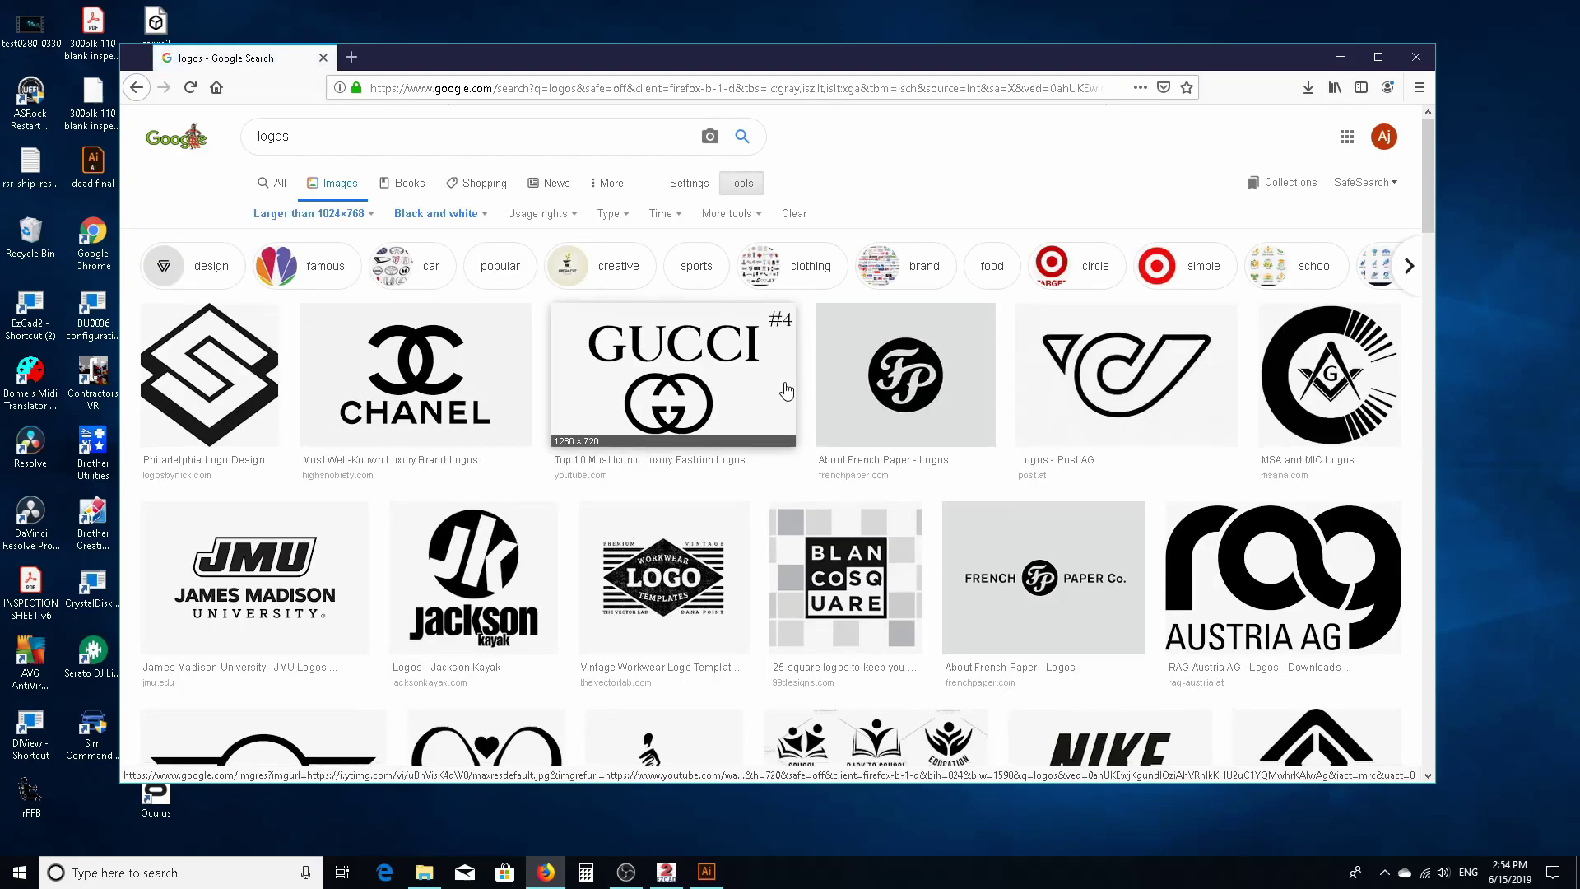
scroll(780, 387, "down", 5)
scroll(788, 393, "down", 12)
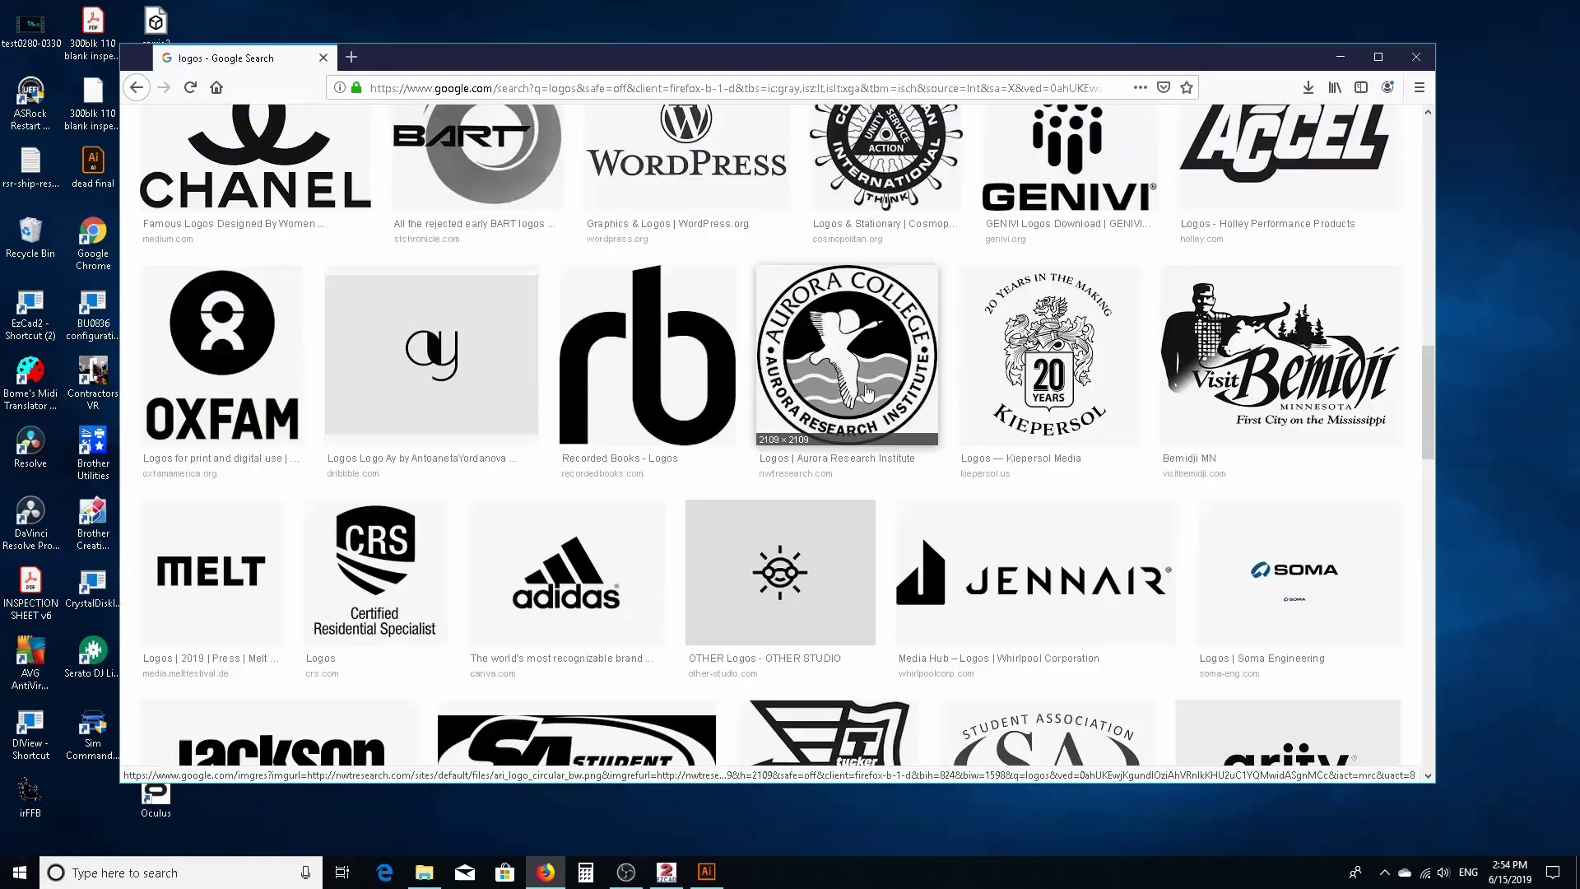
scroll(944, 389, "down", 5)
scroll(963, 407, "up", 10)
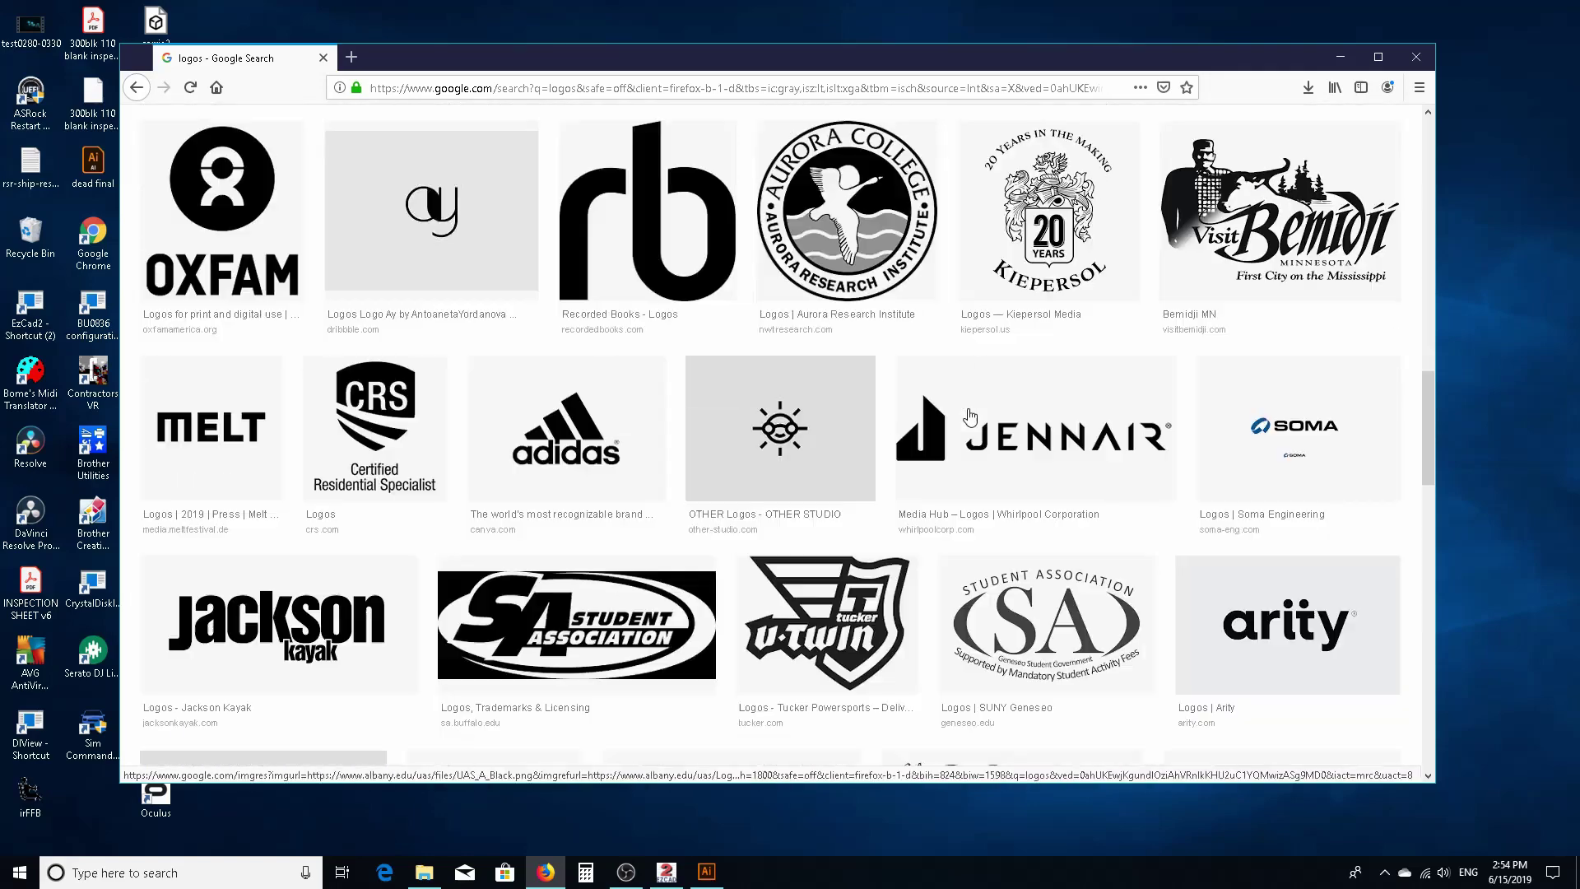
scroll(971, 412, "up", 5)
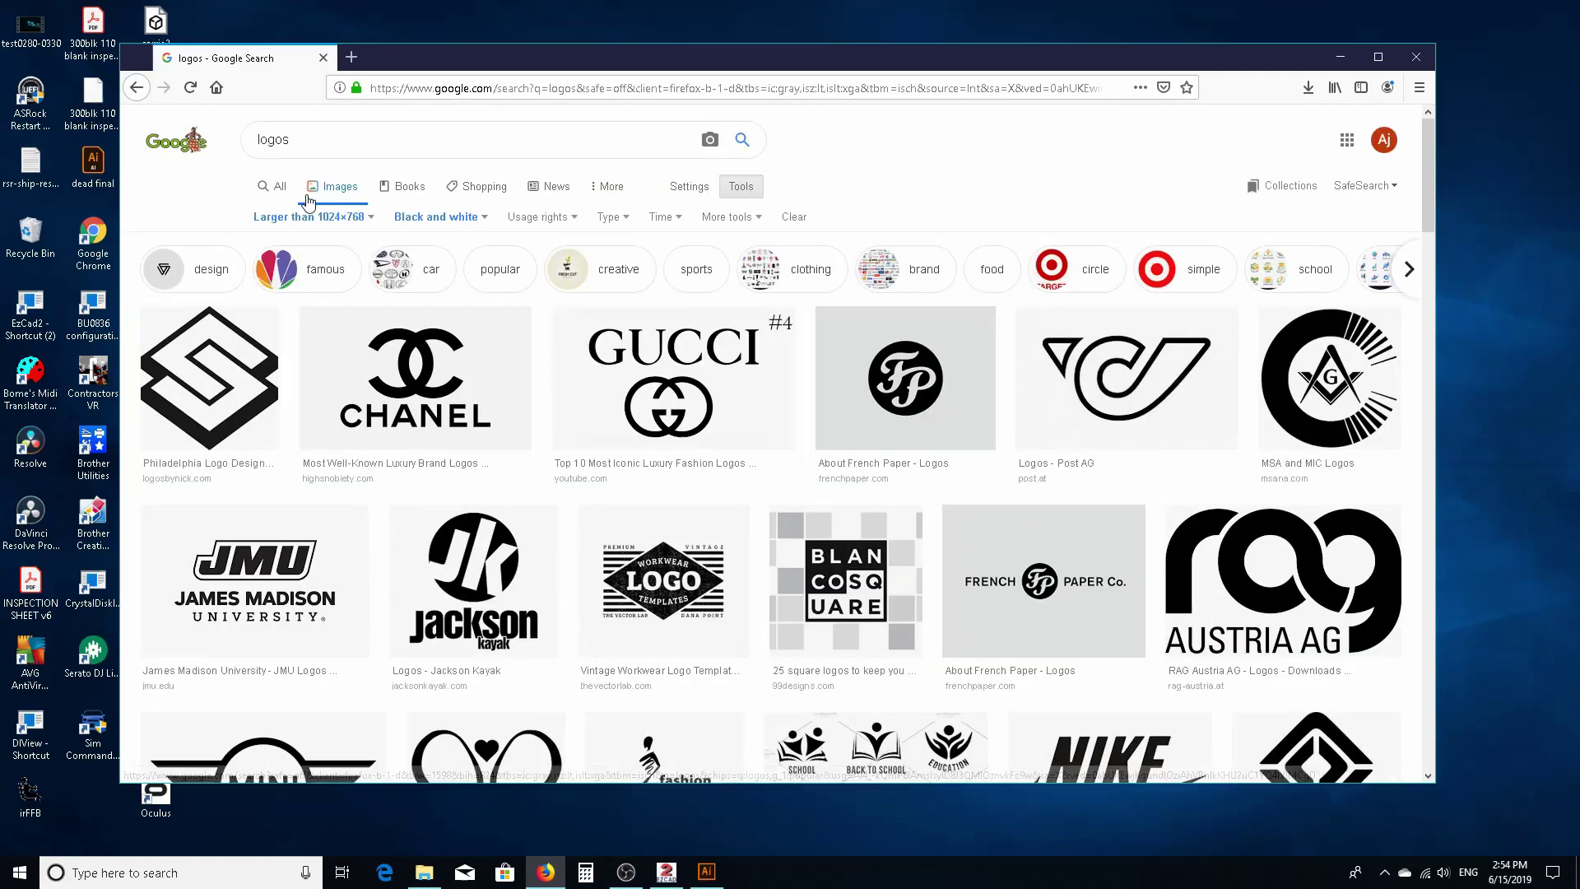
Return to the results without a size filter and open the Northeastern husky logo preview (716 × 912).
left_click(138, 89)
left_click(138, 88)
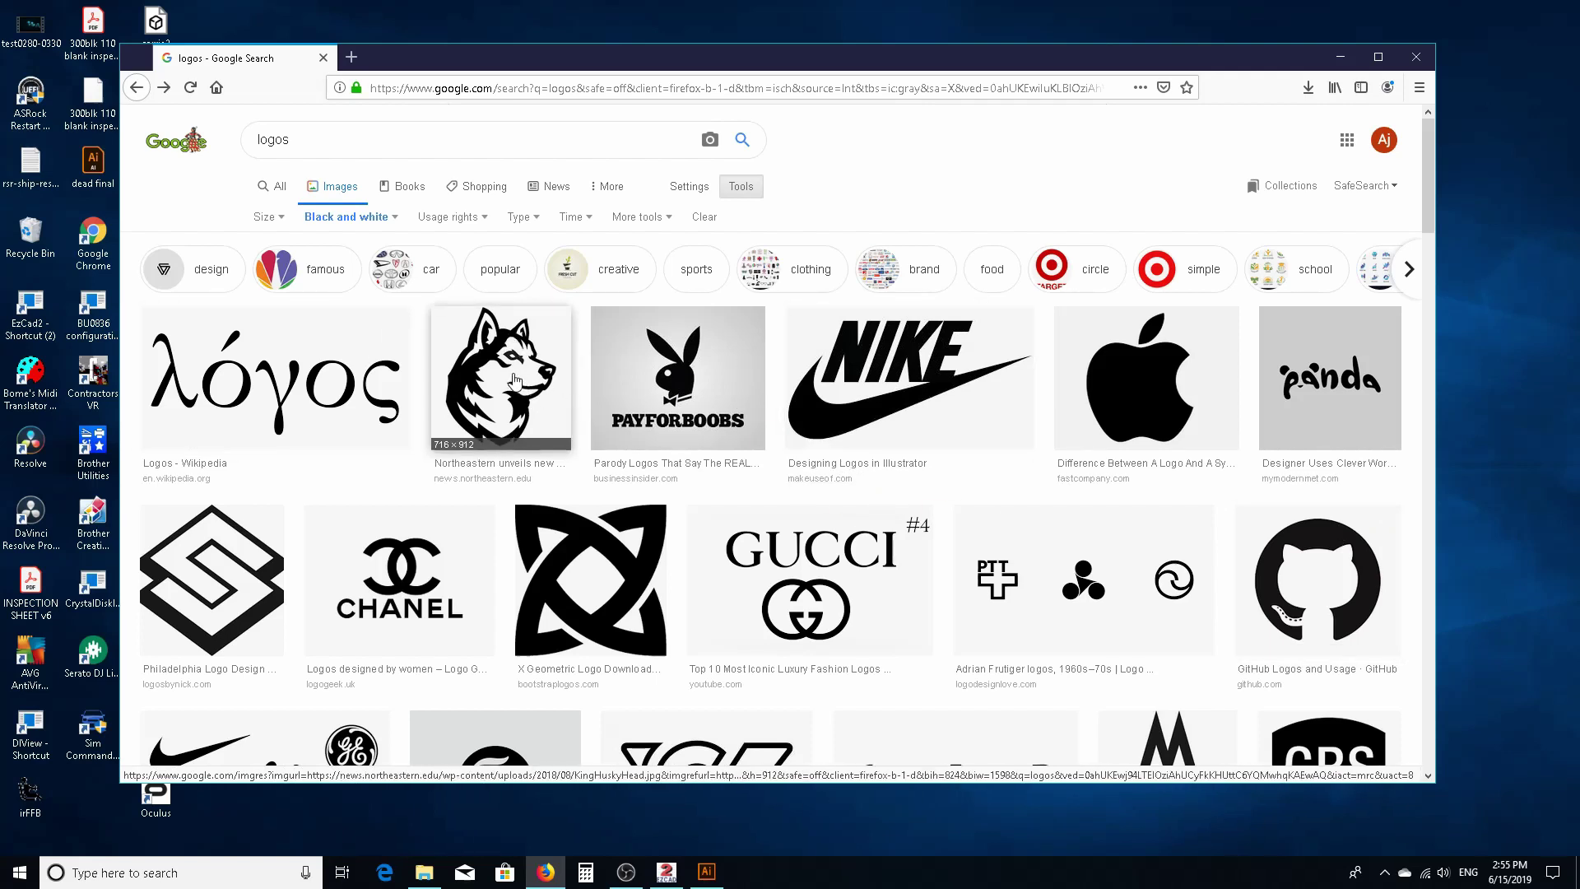
left_click(515, 380)
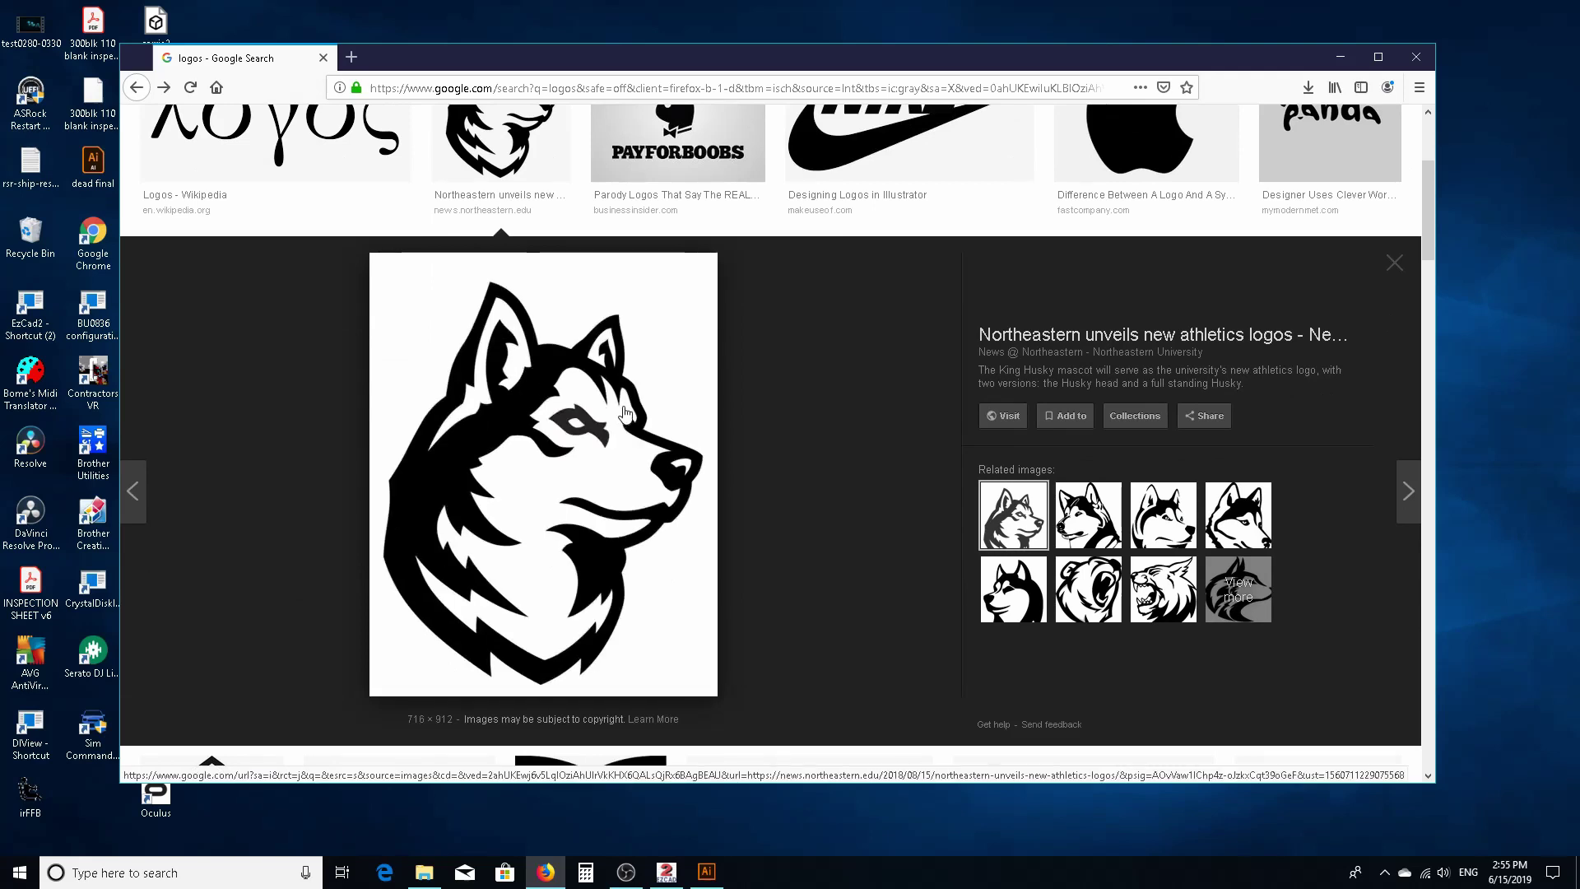
Save the husky preview image as KingHuskyHead in the downloads folder on F:.
right_click(575, 449)
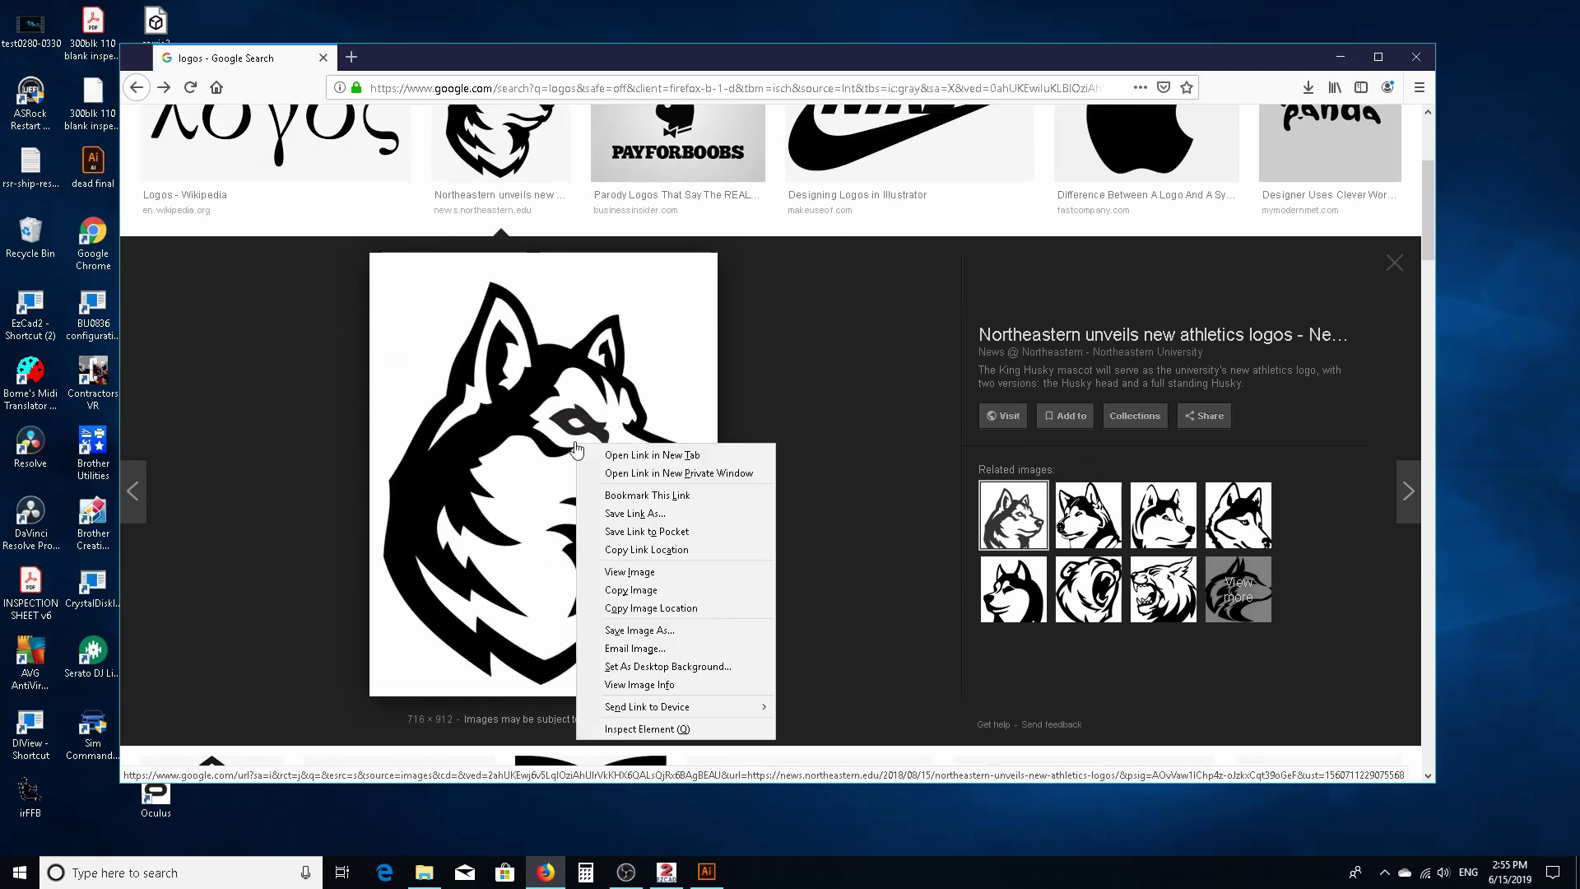
left_click(652, 631)
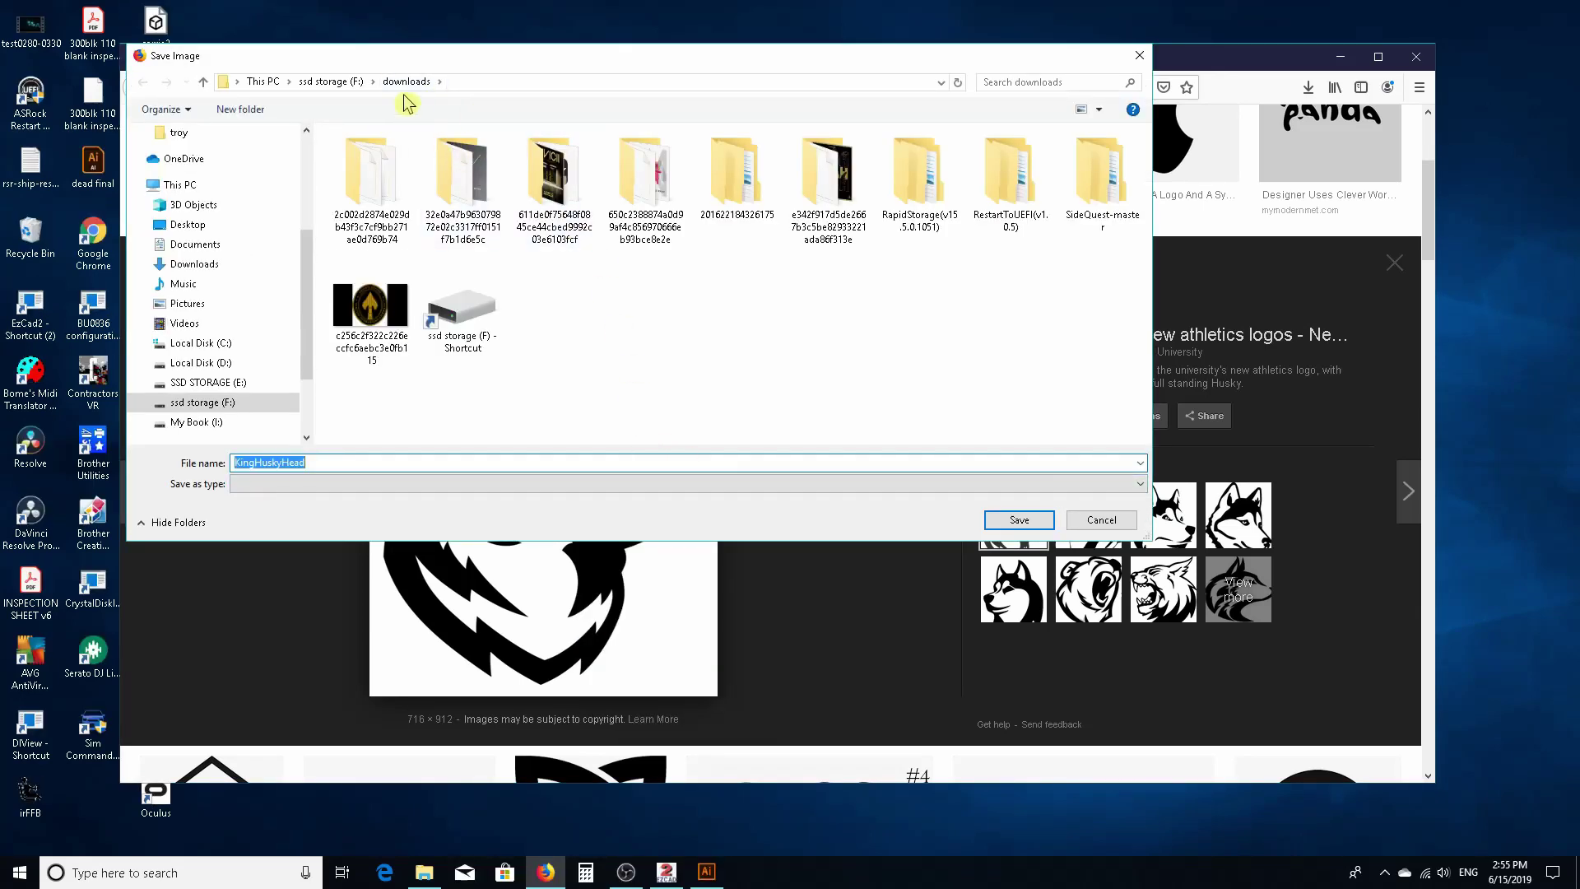
left_click(1017, 520)
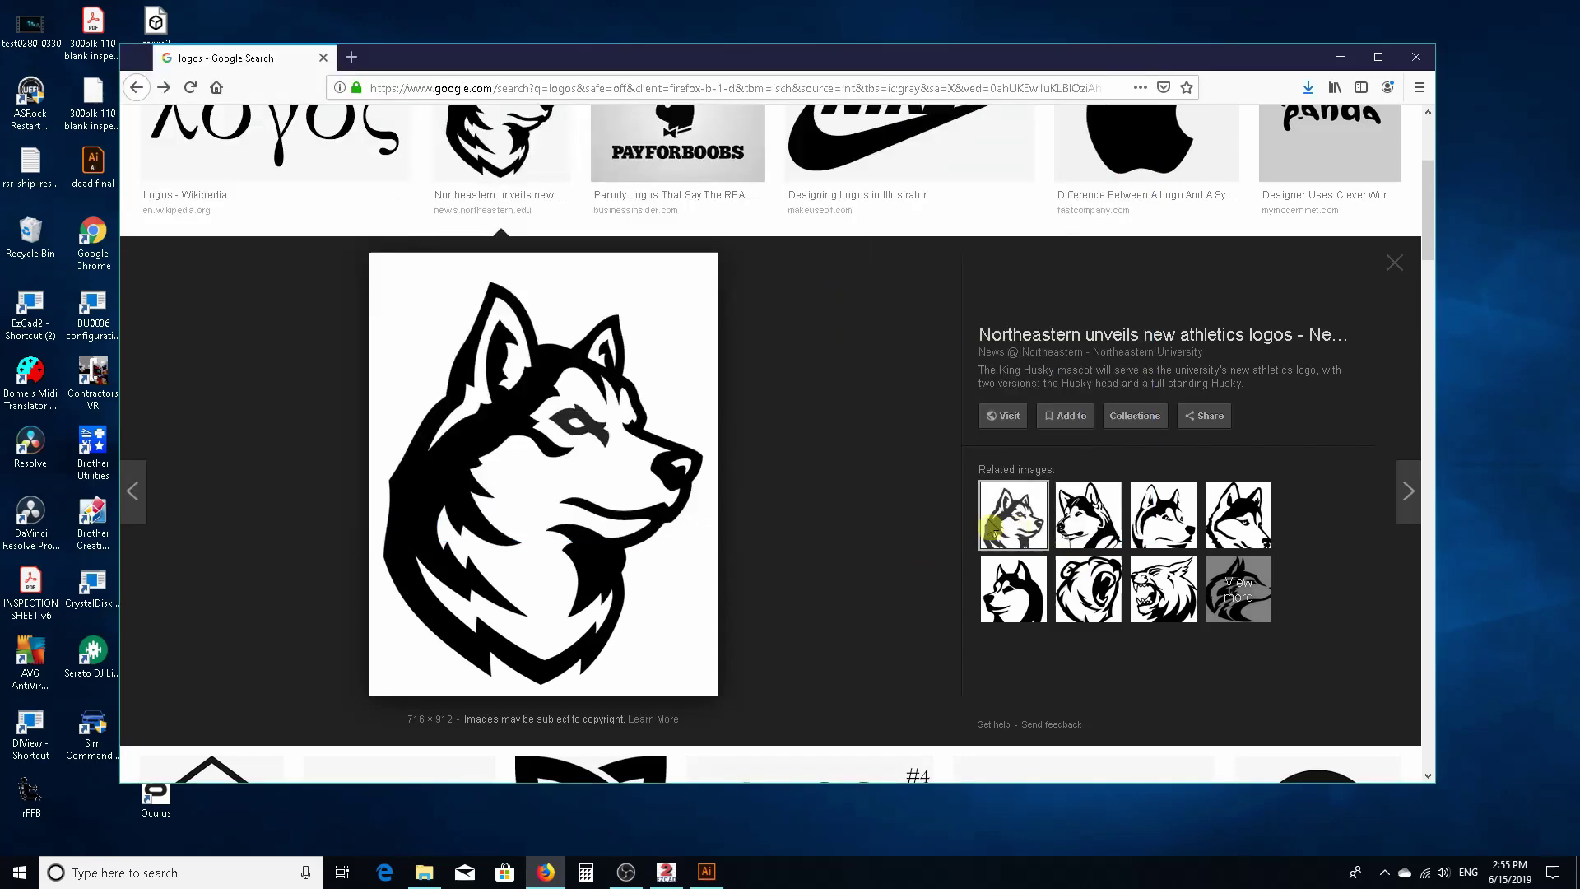
Open the Northeastern News source article and enlarge the husky logo in its gallery.
left_click(492, 493)
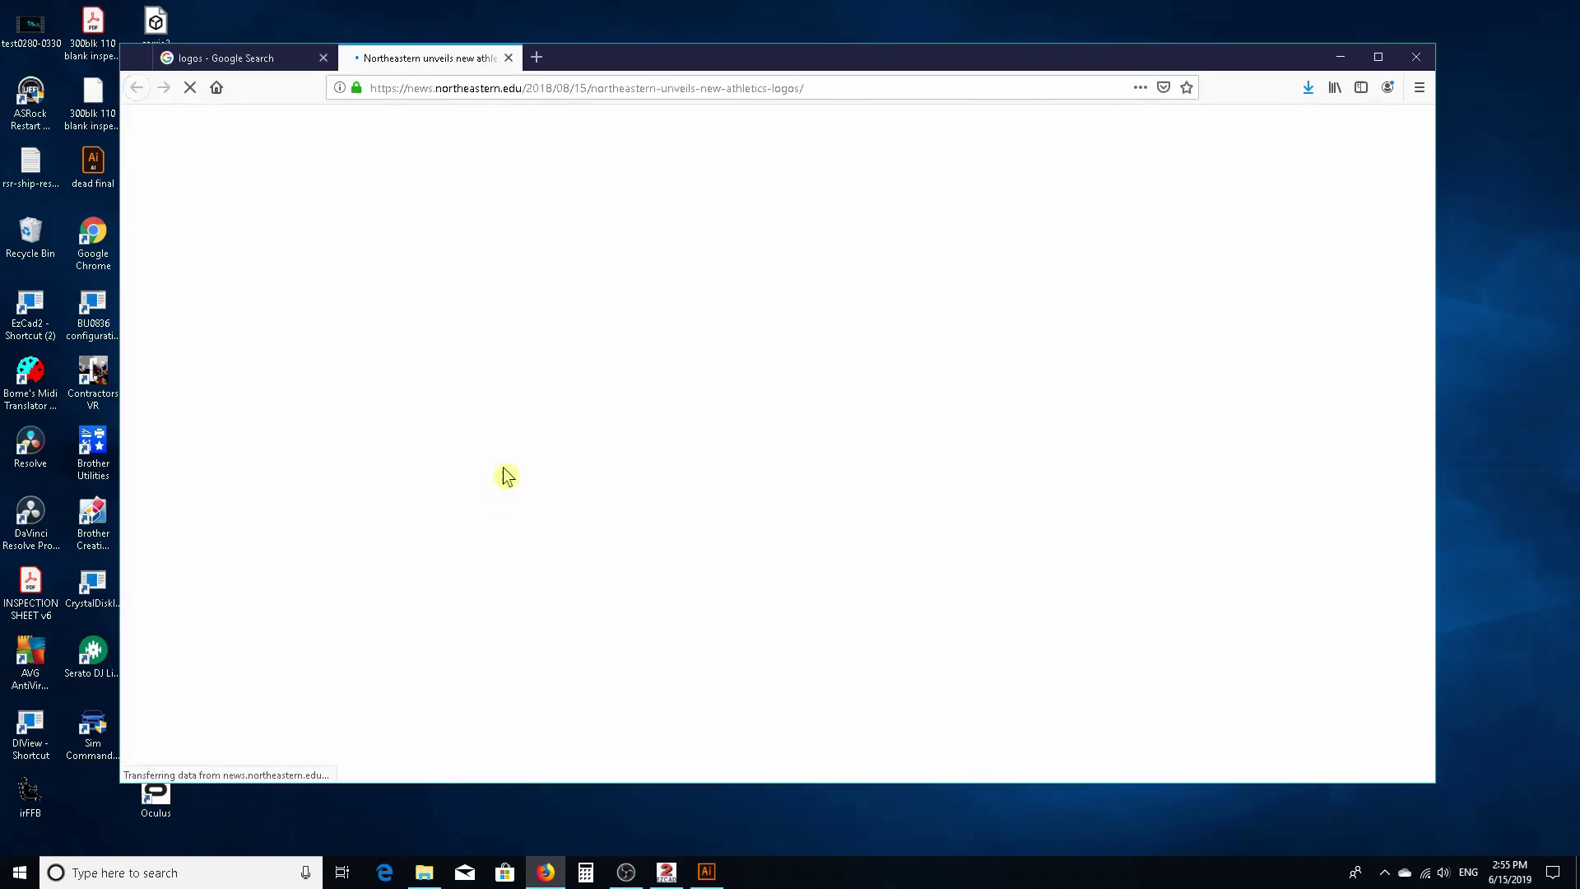
scroll(780, 412, "down", 6)
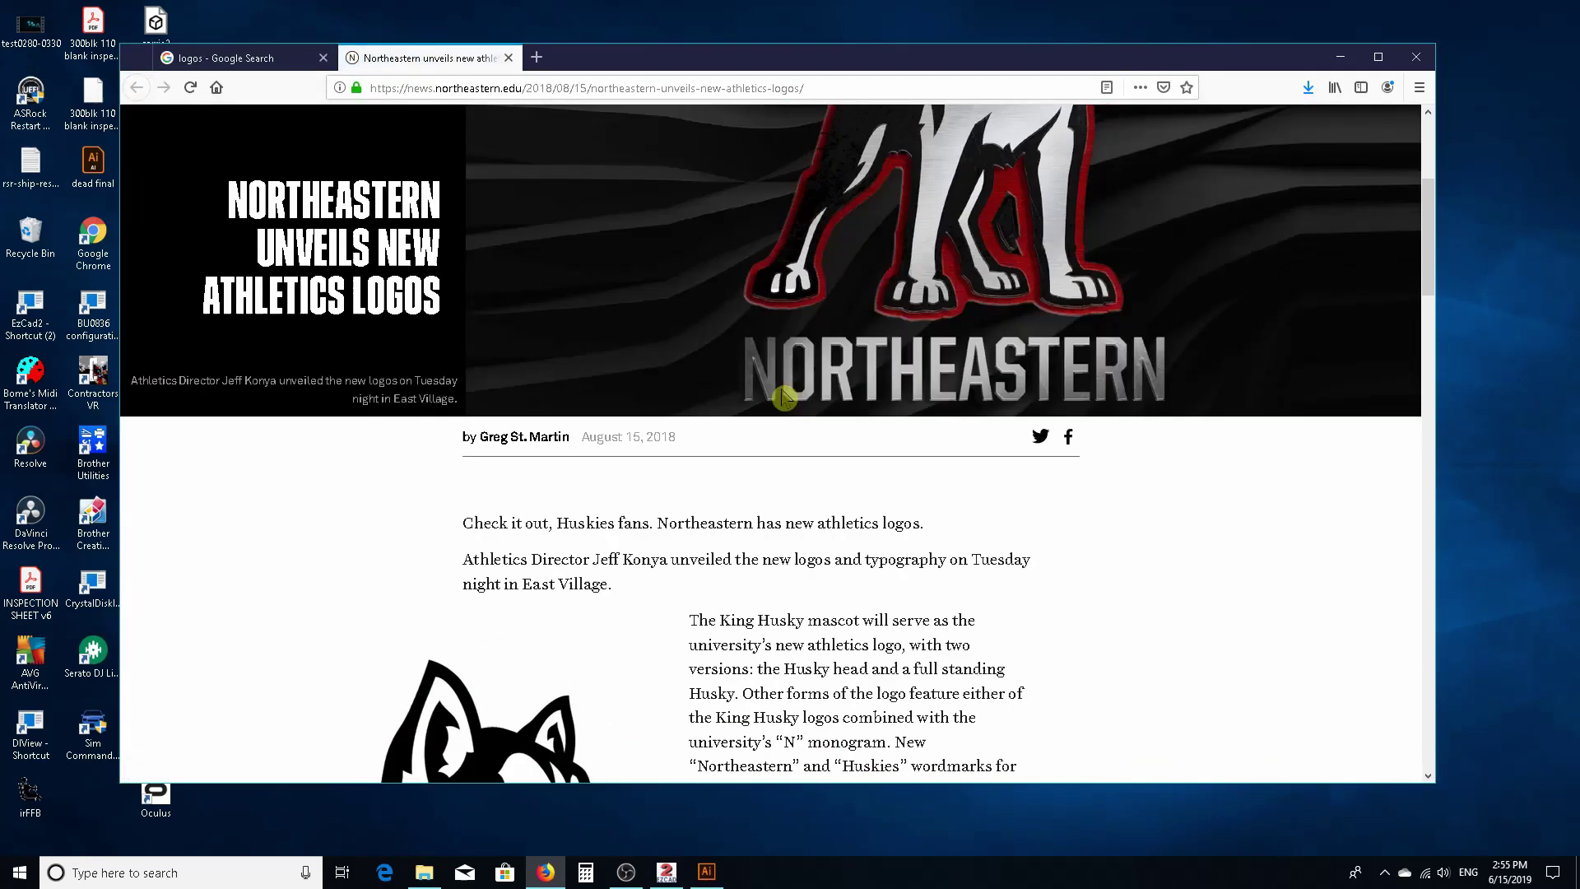
scroll(776, 388, "down", 4)
scroll(1117, 386, "up", 3)
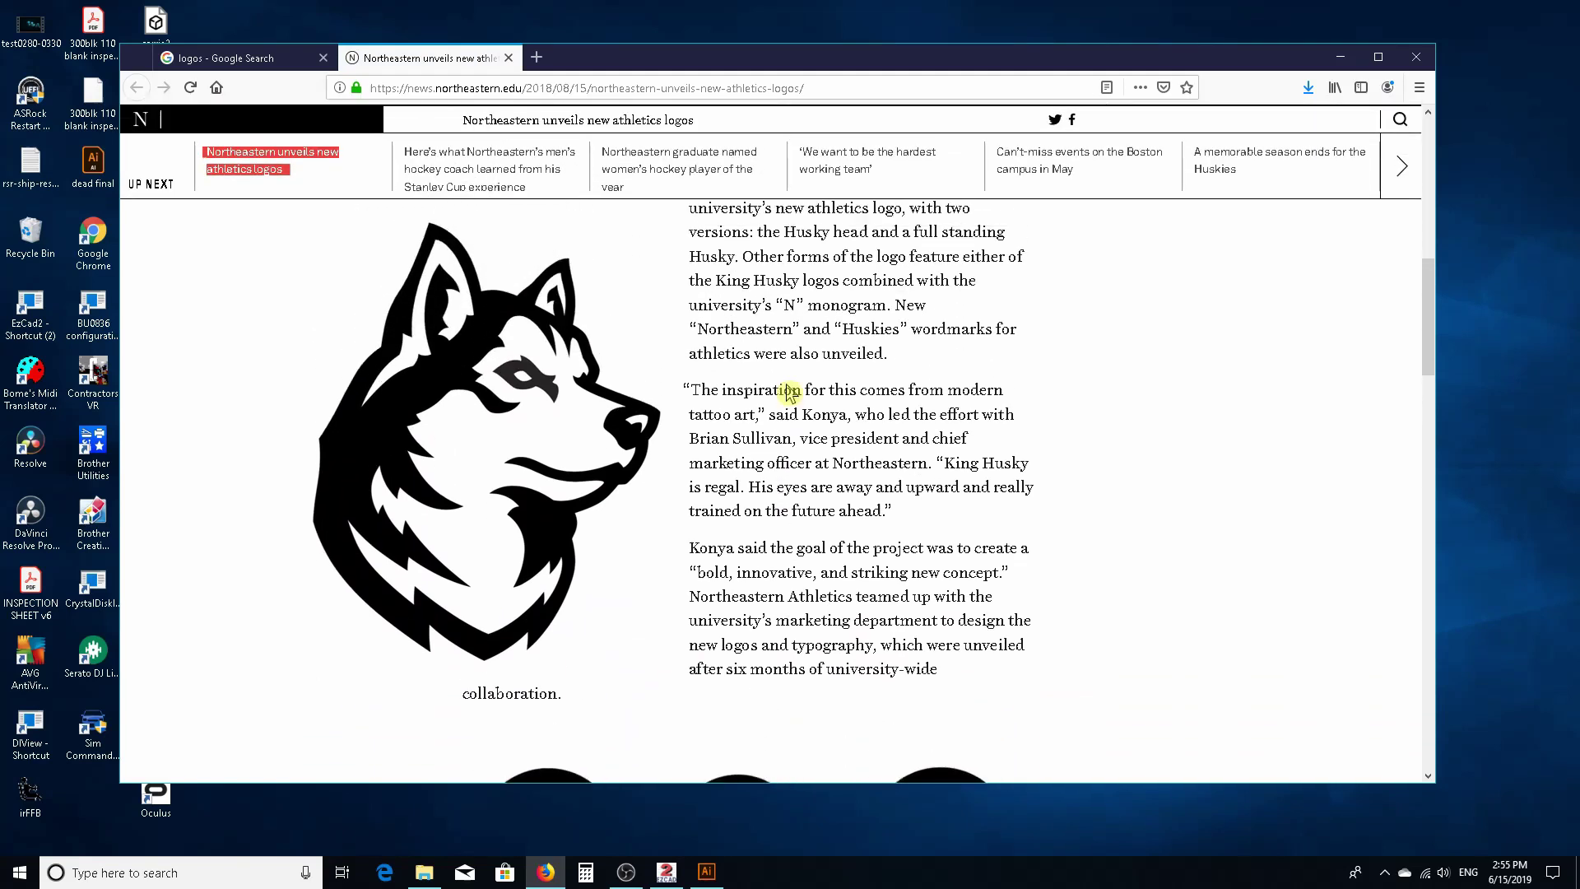
scroll(947, 405, "down", 1)
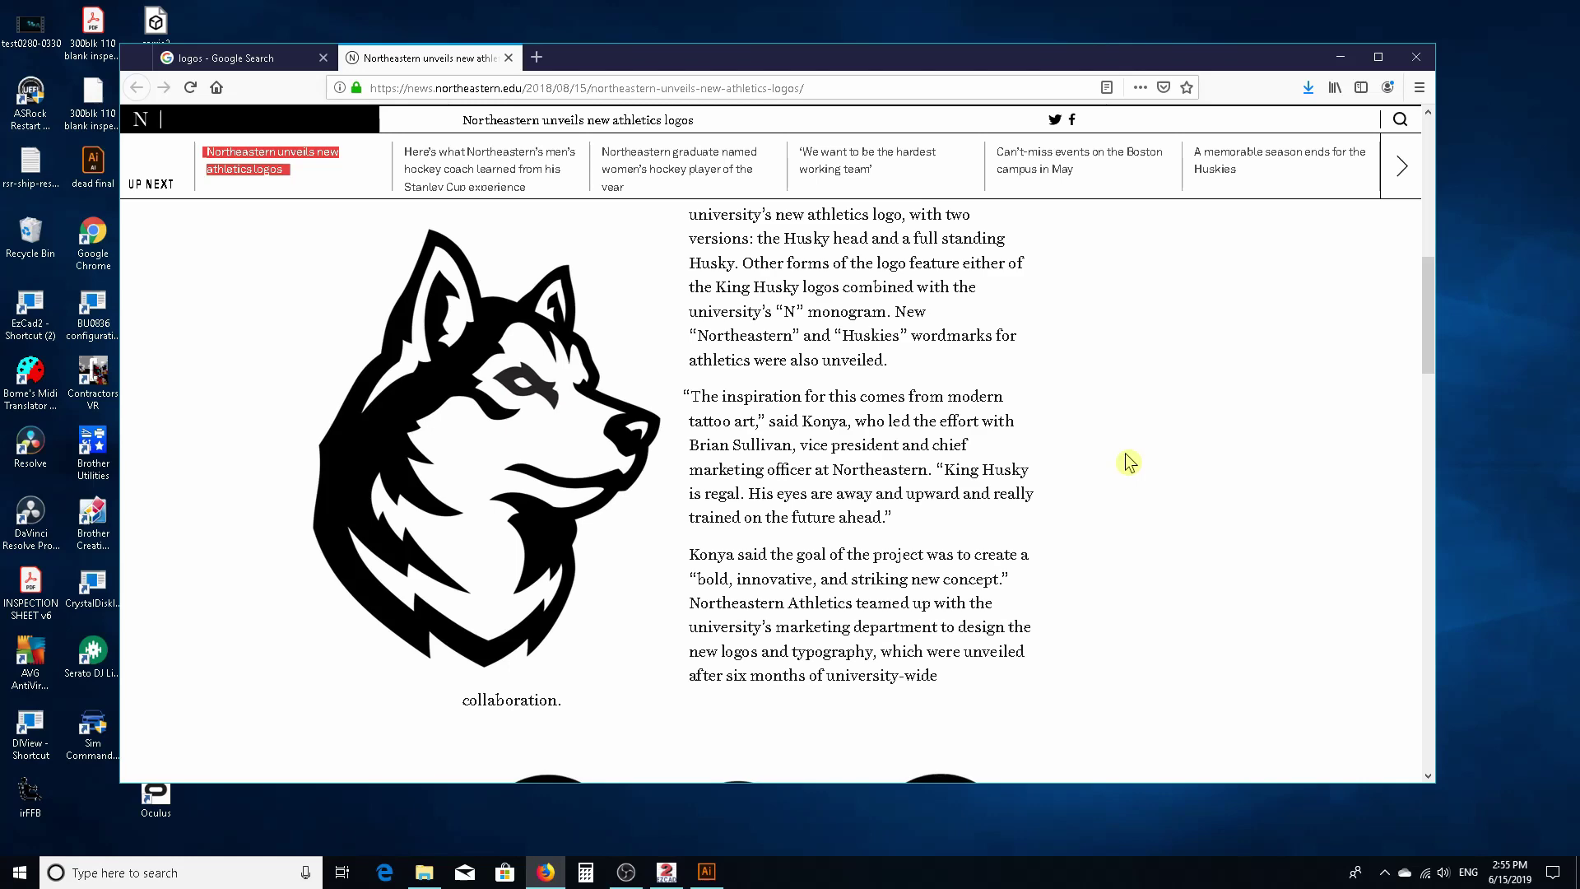
scroll(1128, 461, "up", 1)
scroll(409, 306, "down", 1)
left_click(458, 410)
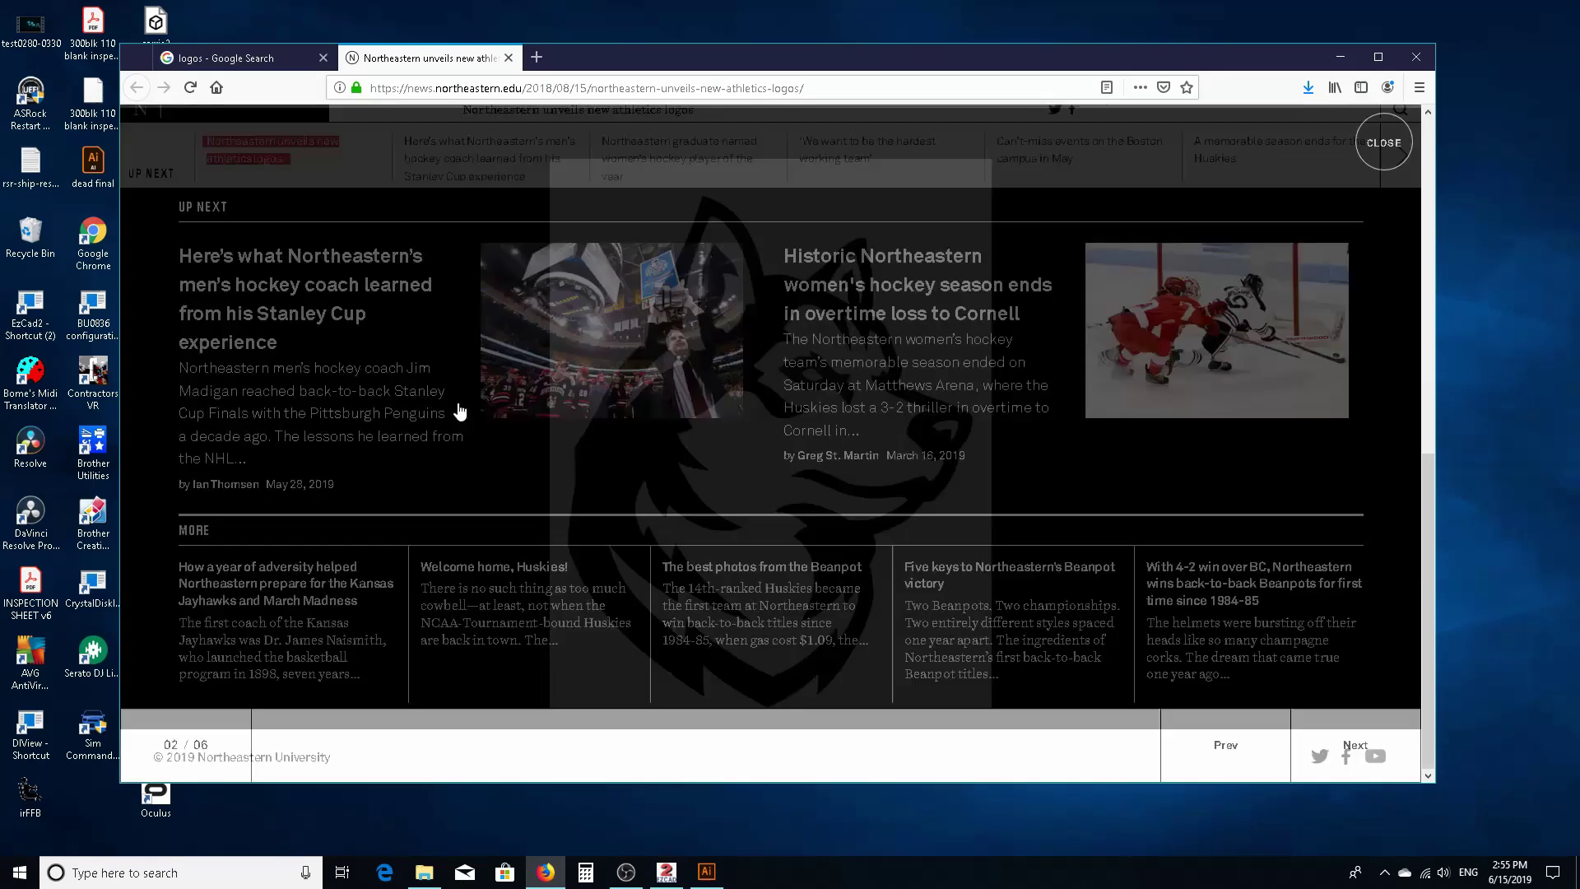
Take a region screenshot around the husky logo and download it.
right_click(681, 363)
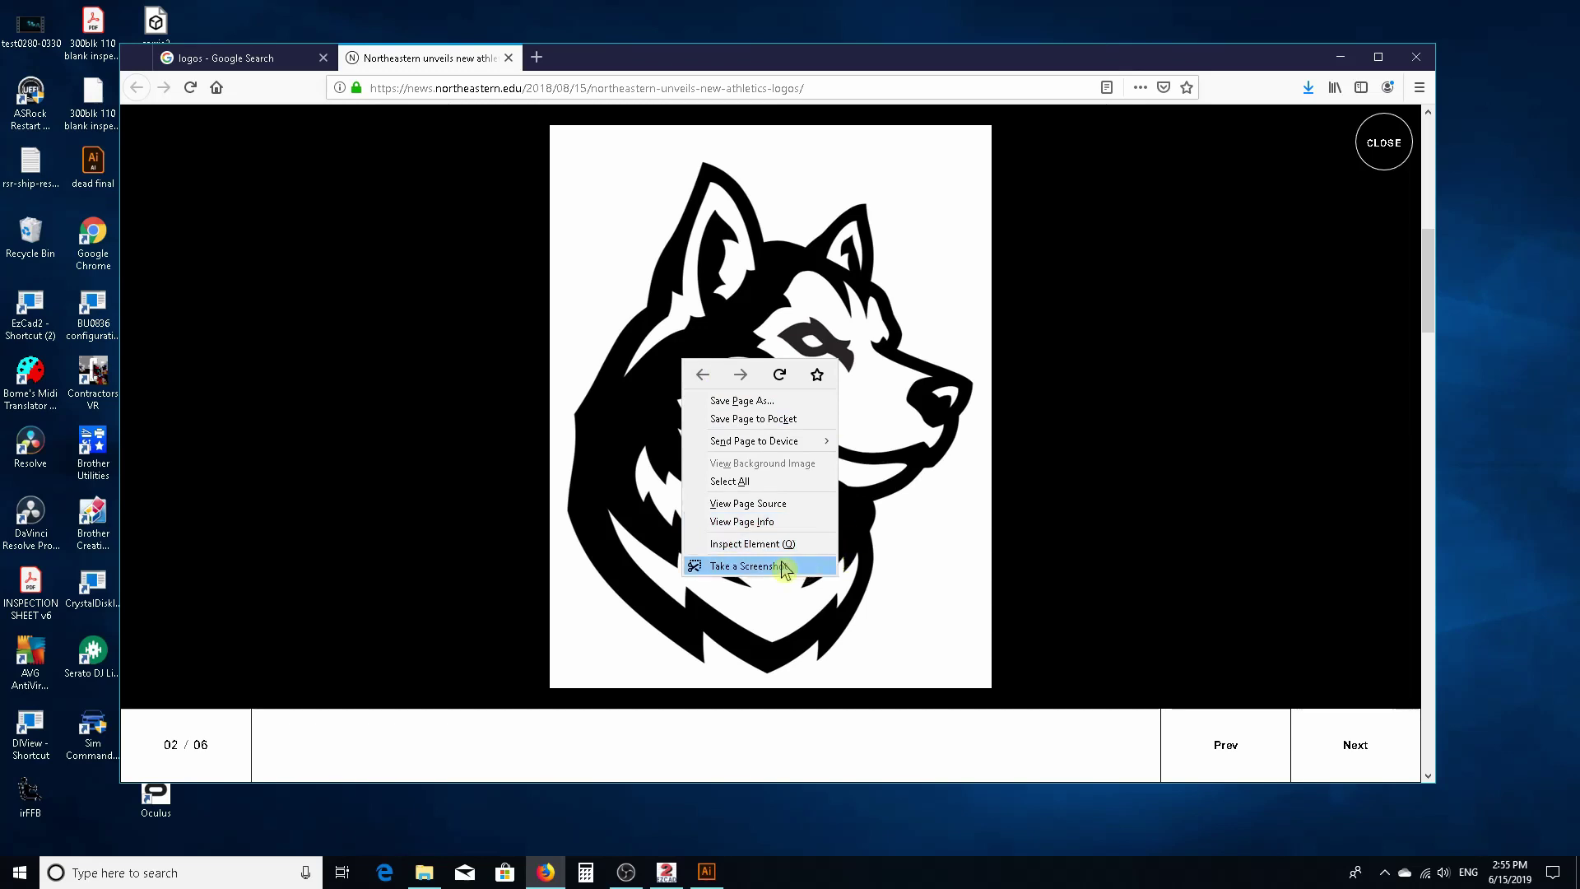
left_click(750, 566)
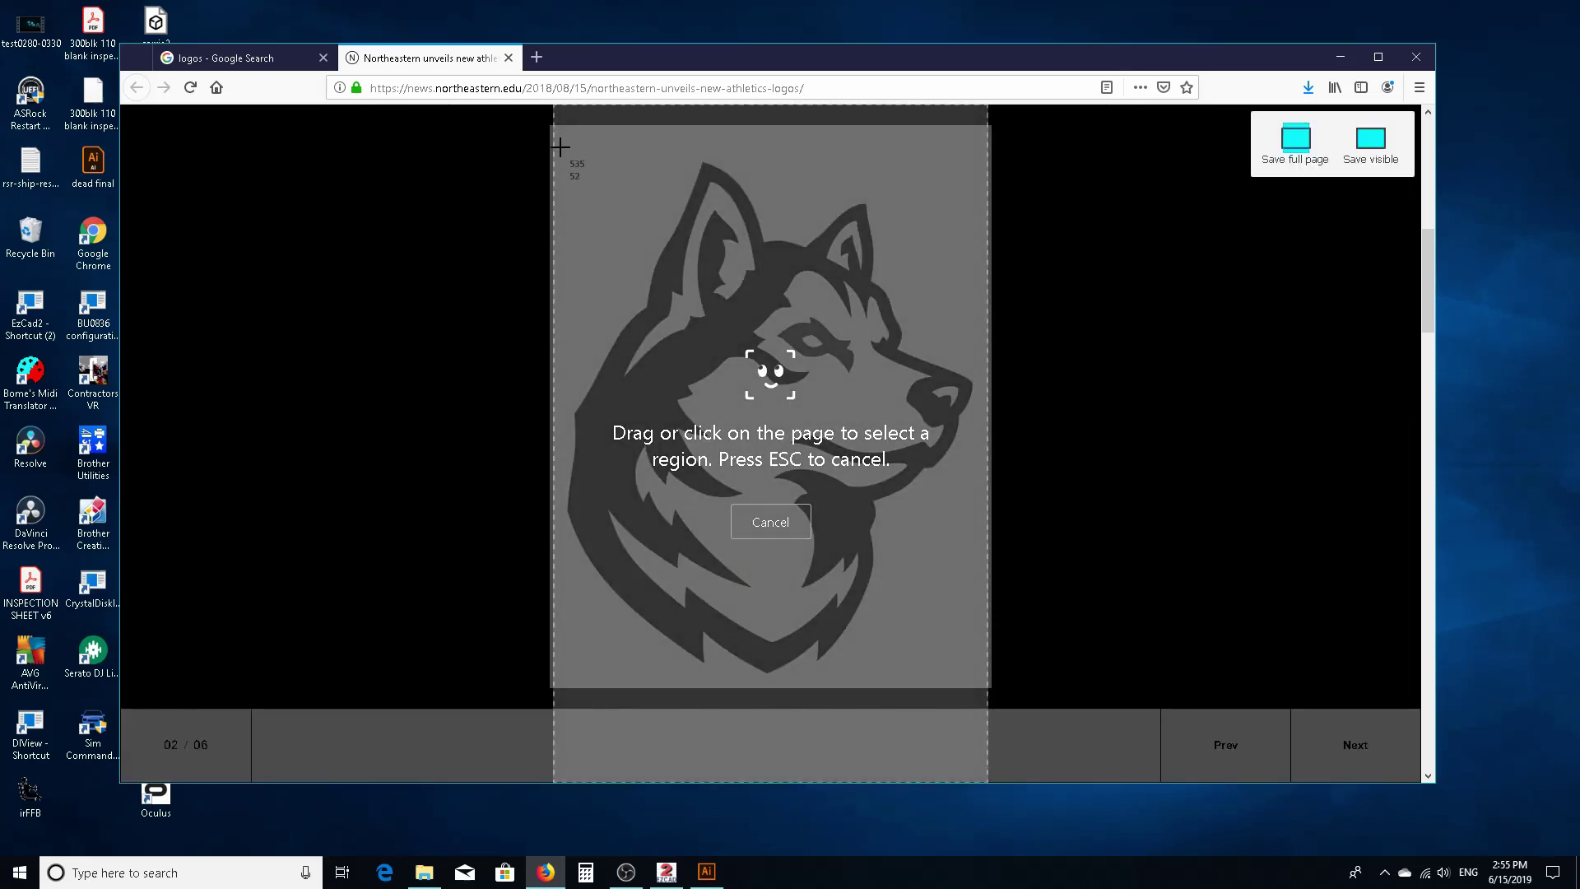
left_click_drag(560, 146, 981, 682)
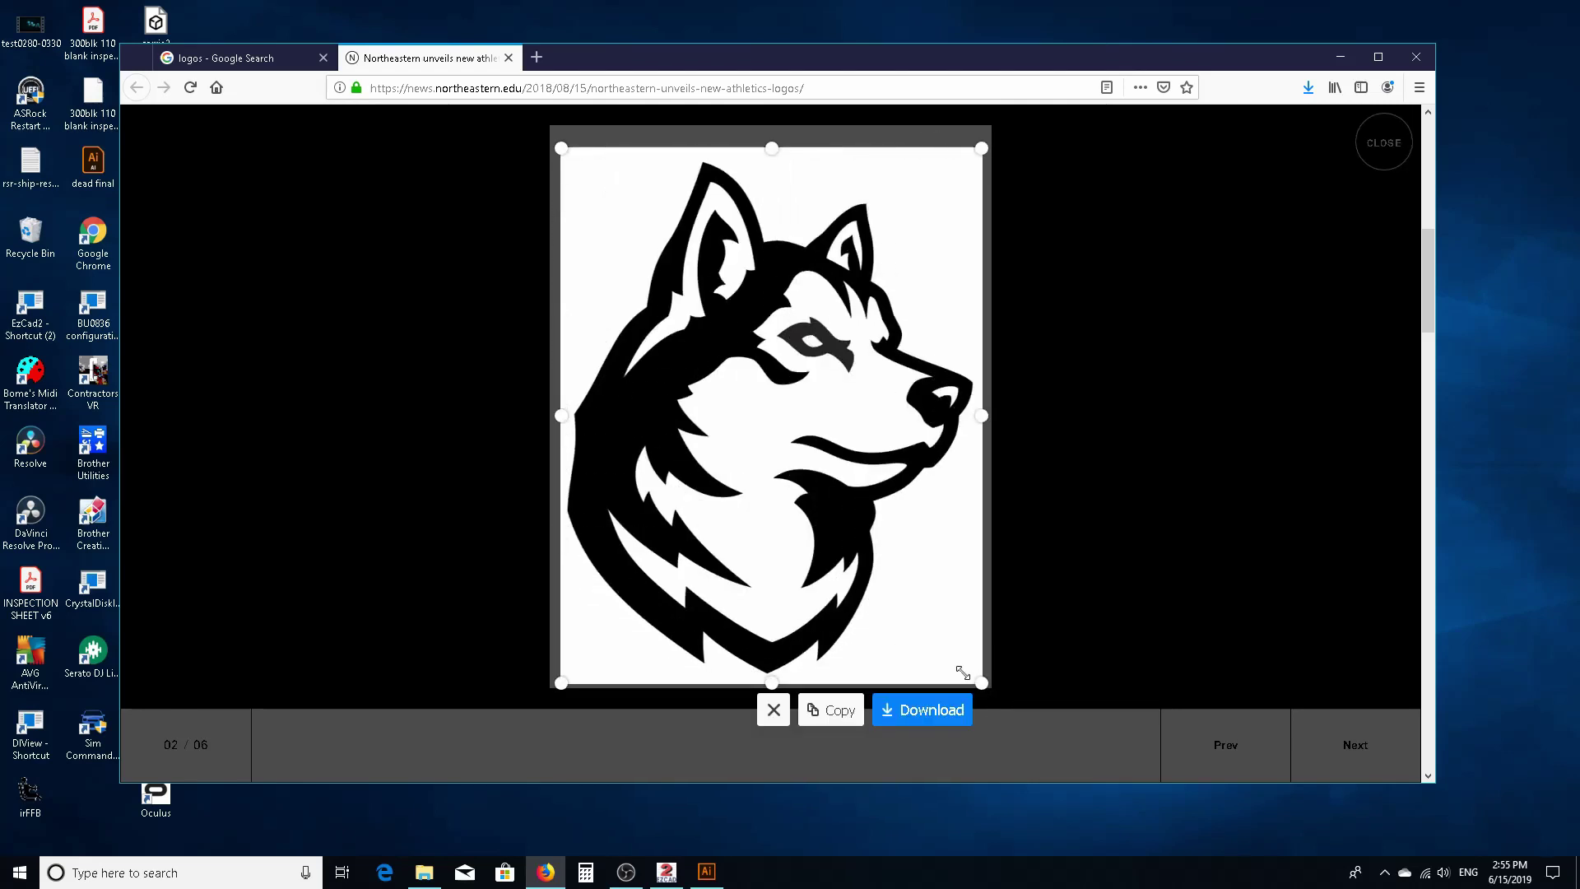
left_click(927, 711)
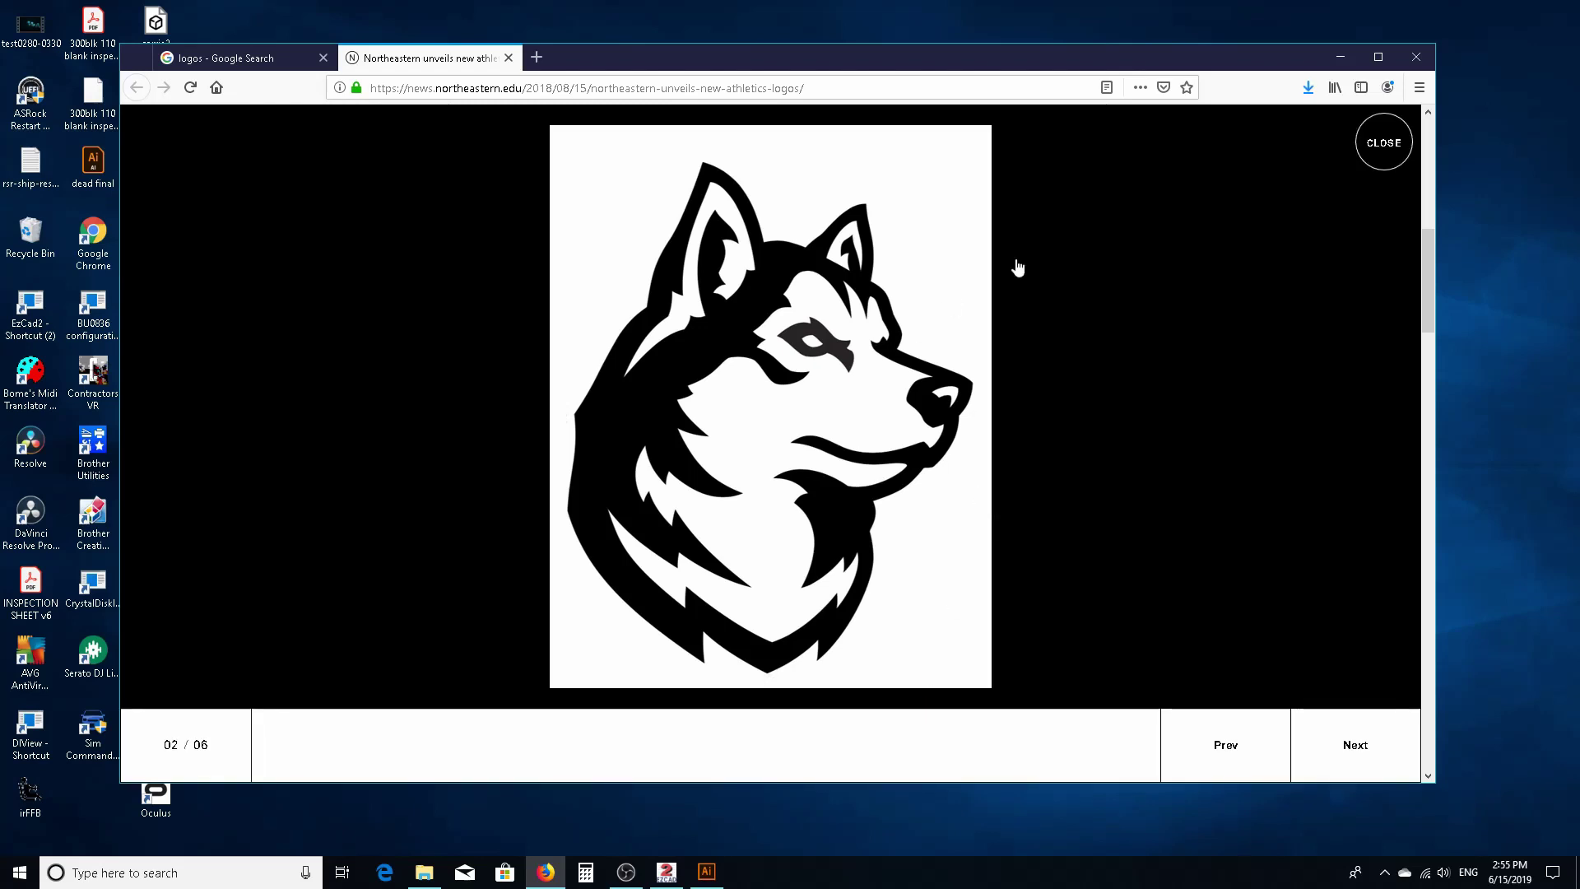
Open the downloads folder and check the screenshot's details: 513 × 652, 80.7 KB.
left_click(1307, 88)
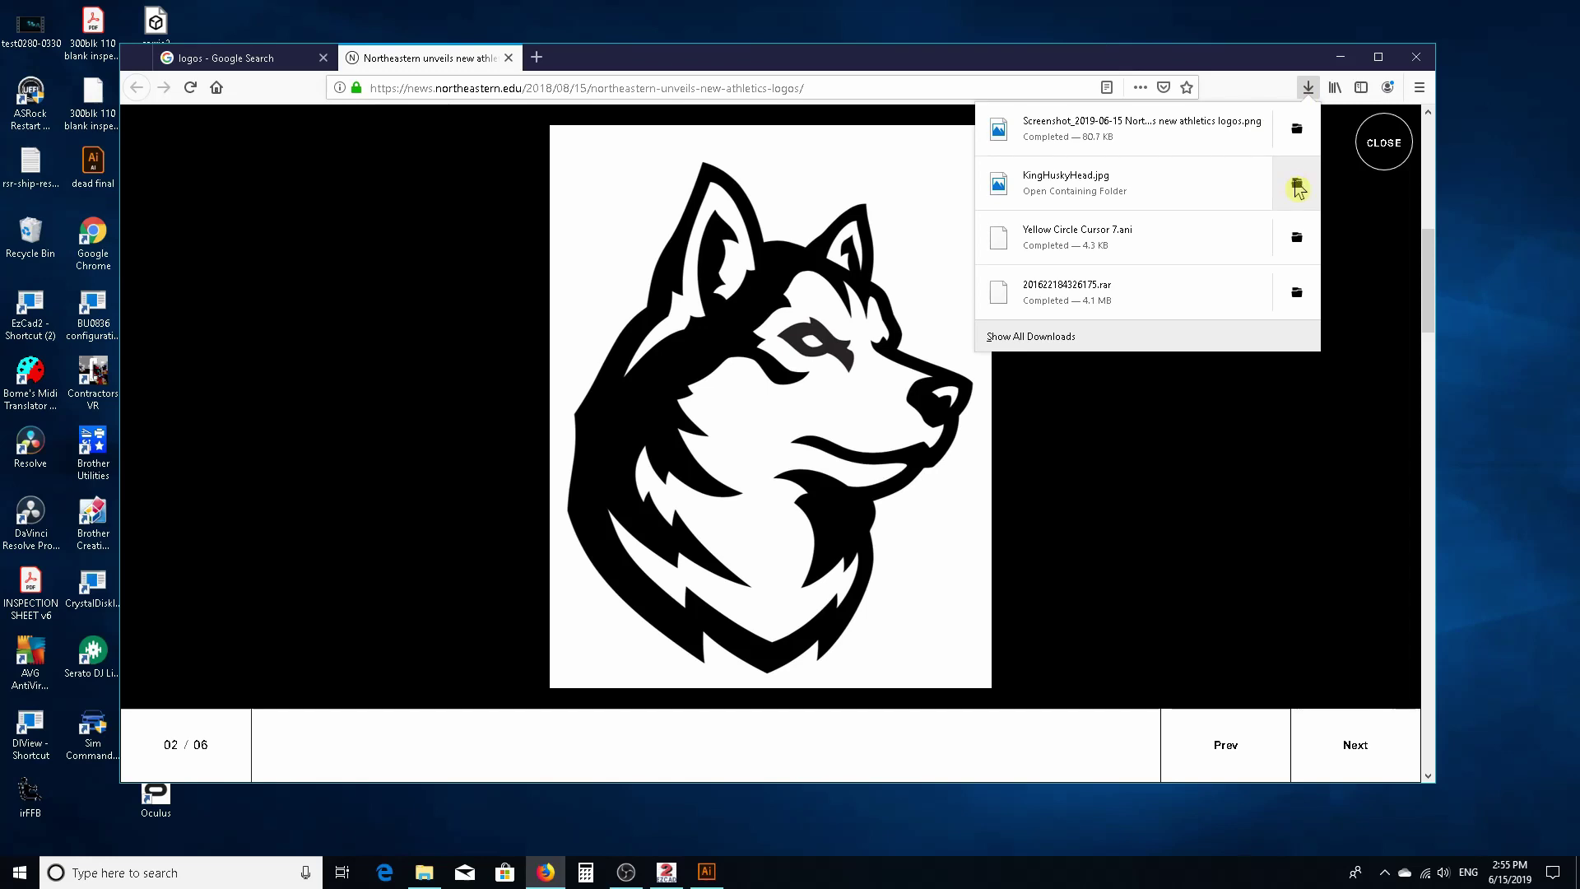
left_click(1297, 188)
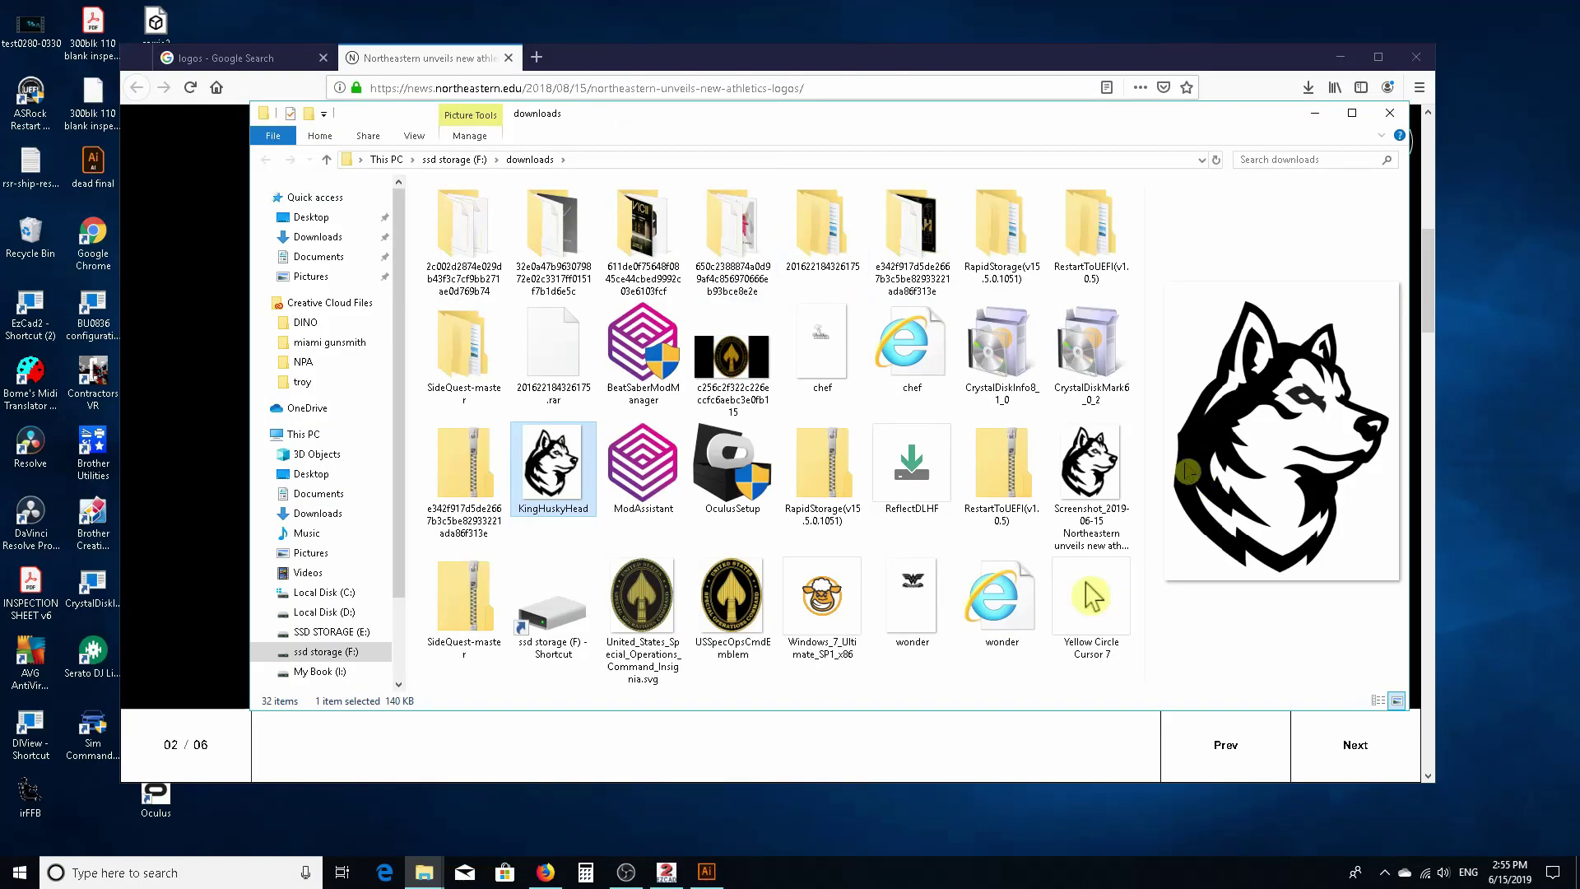
left_click(1091, 464)
right_click(1099, 457)
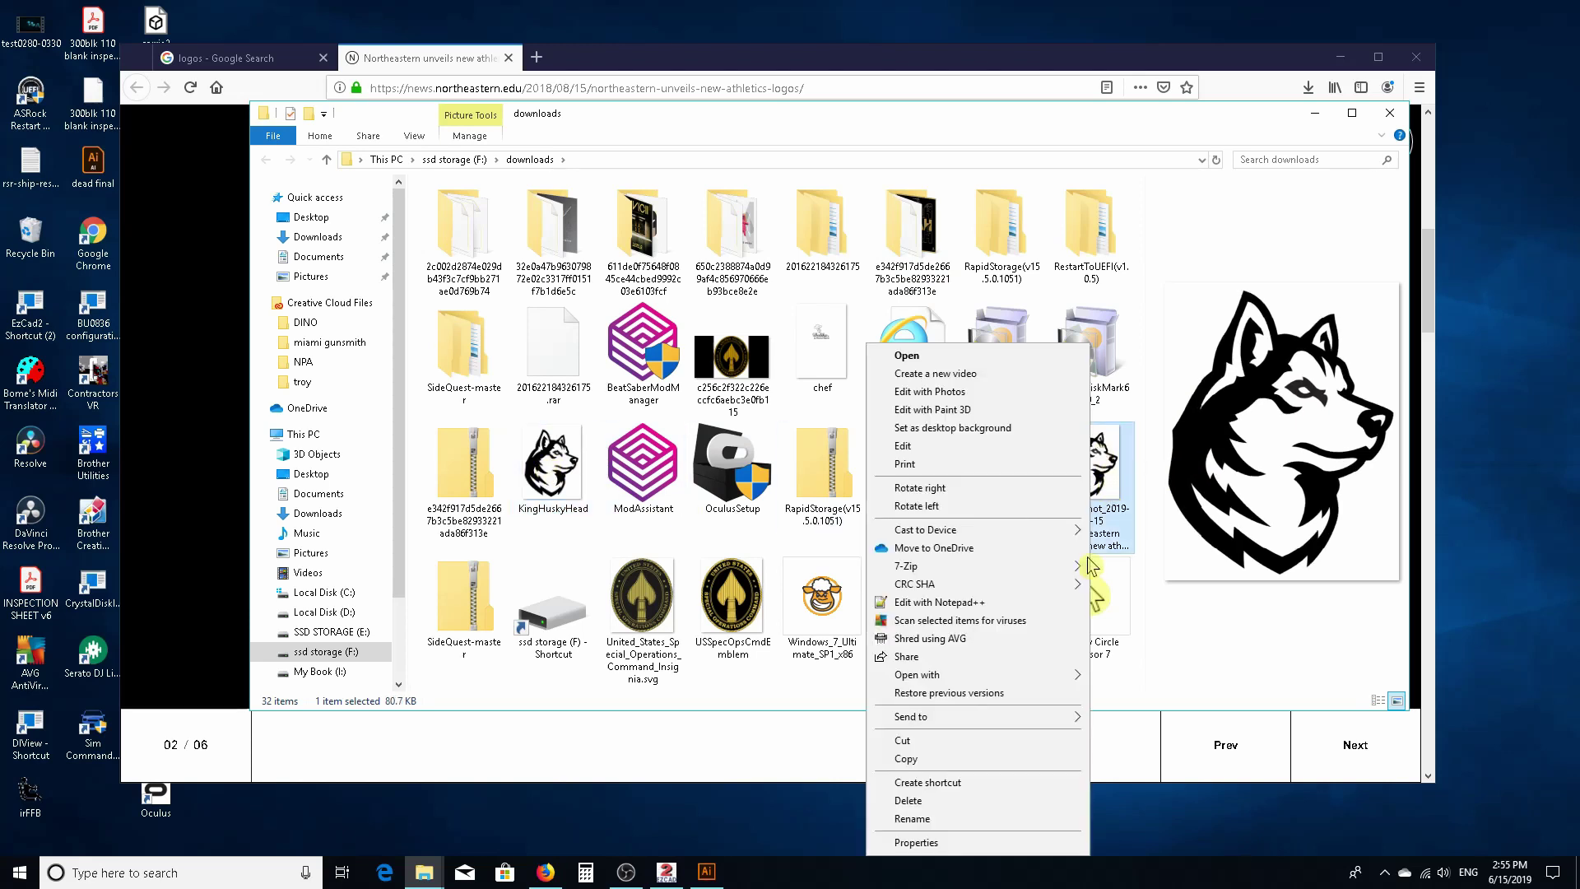
left_click(967, 852)
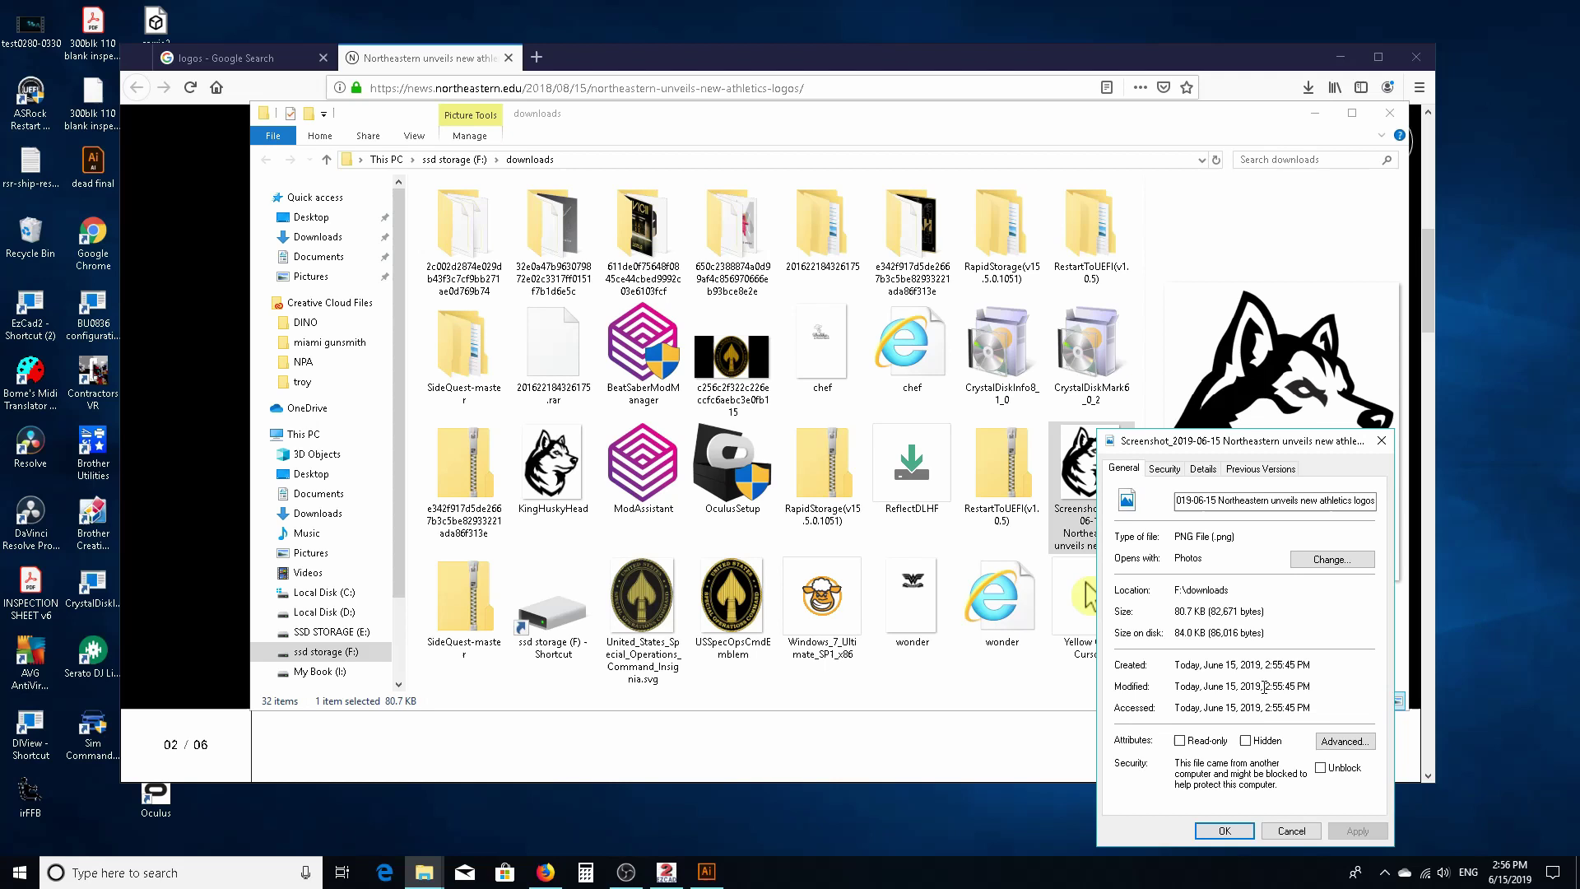
left_click(1201, 469)
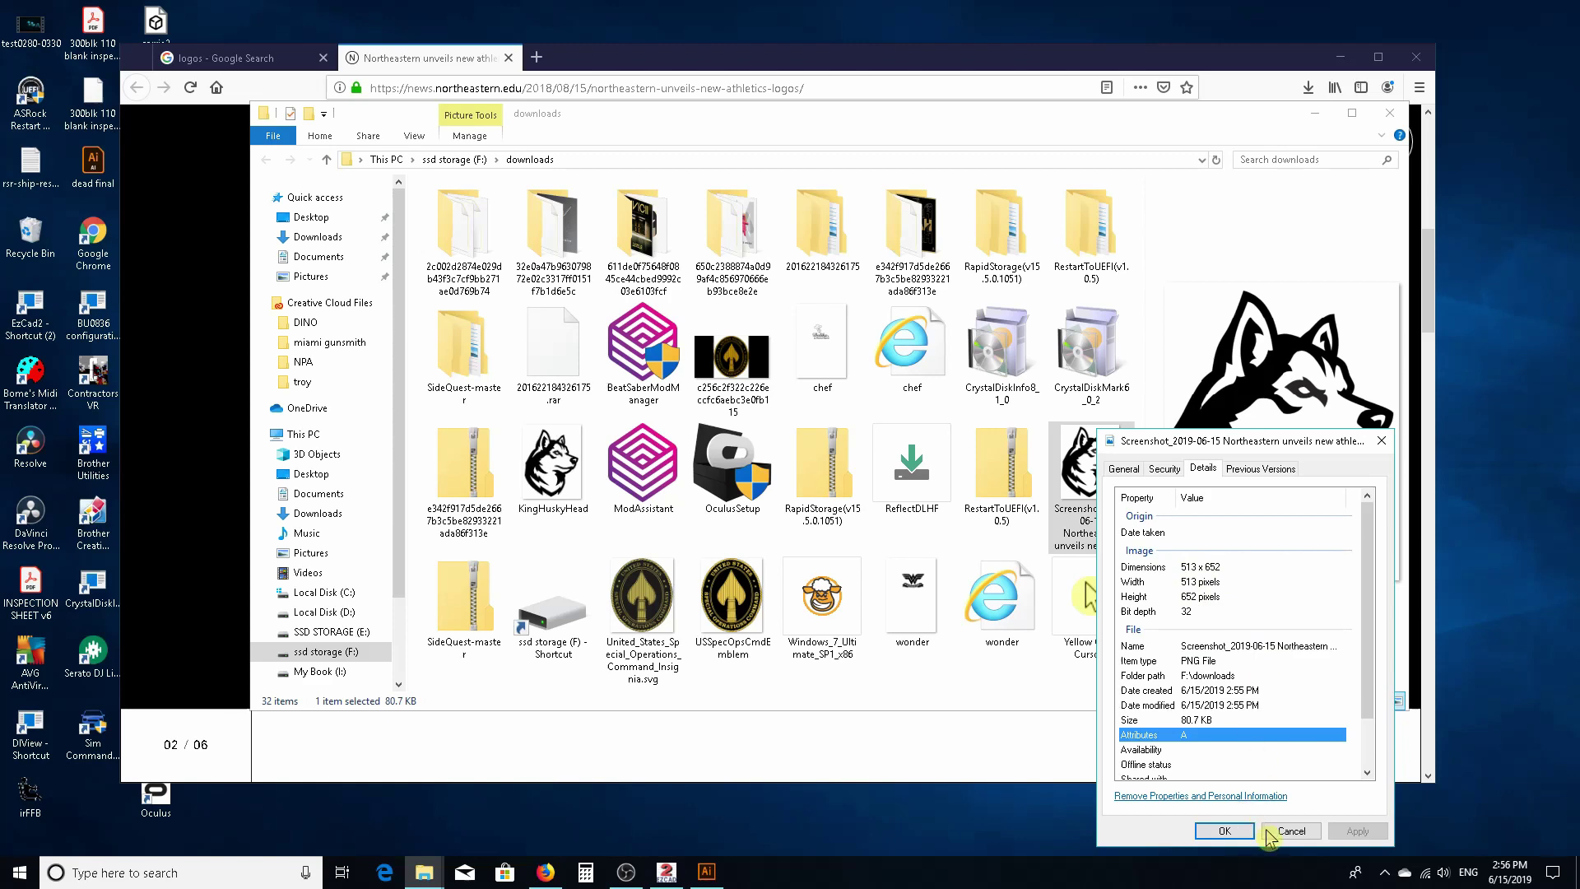
left_click(1270, 831)
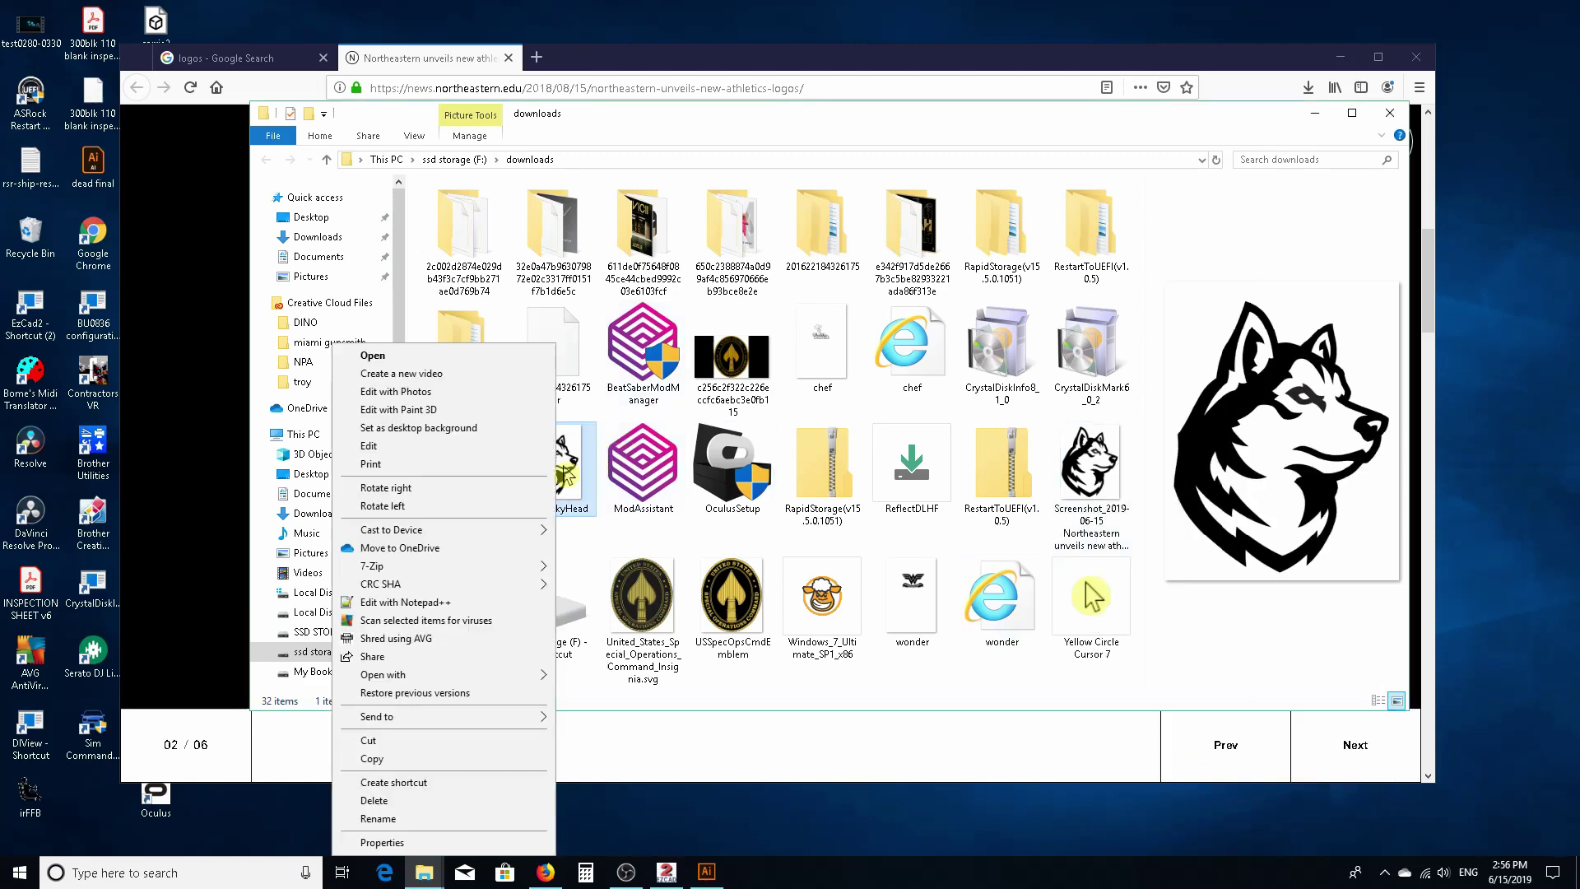
Check KingHuskyHead's details (716 × 912, 140 KB), then close Firefox.
left_click(467, 842)
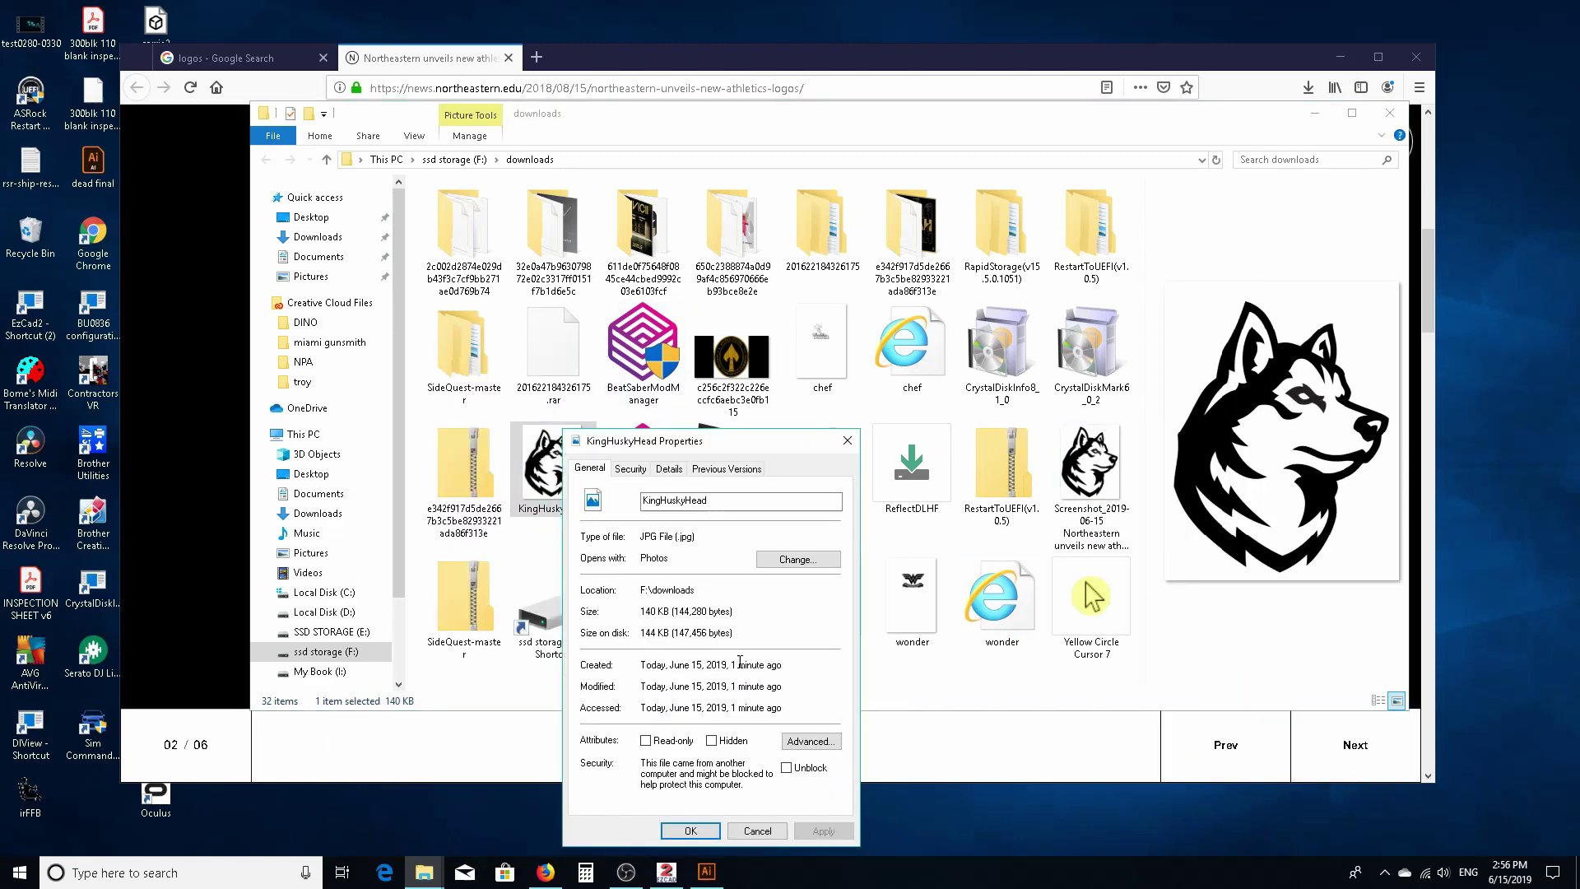
left_click(669, 468)
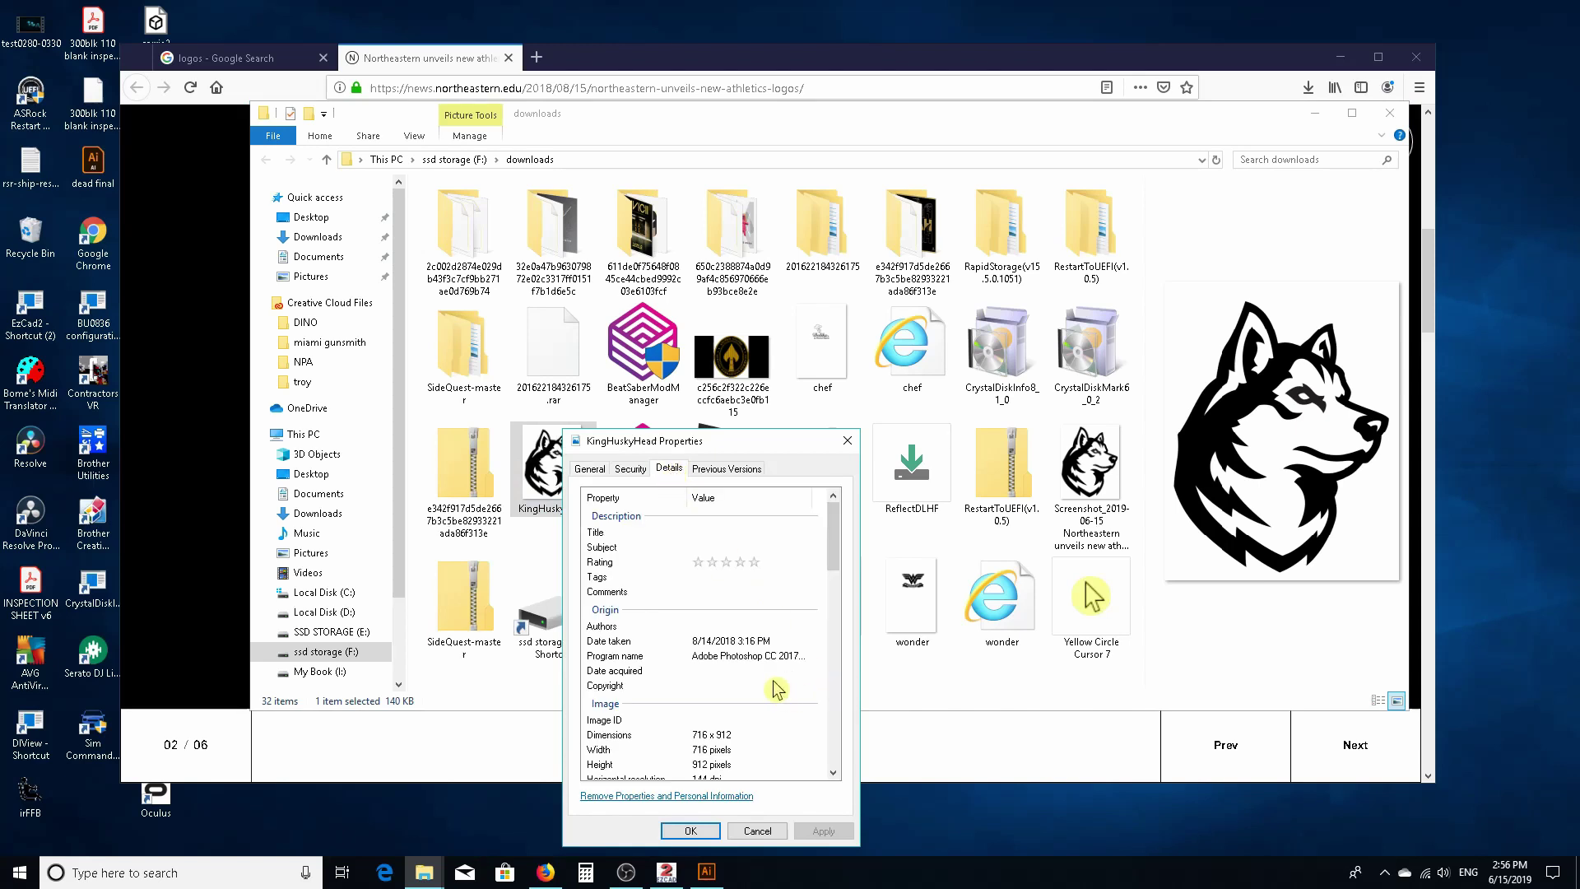
scroll(777, 689, "down", 1)
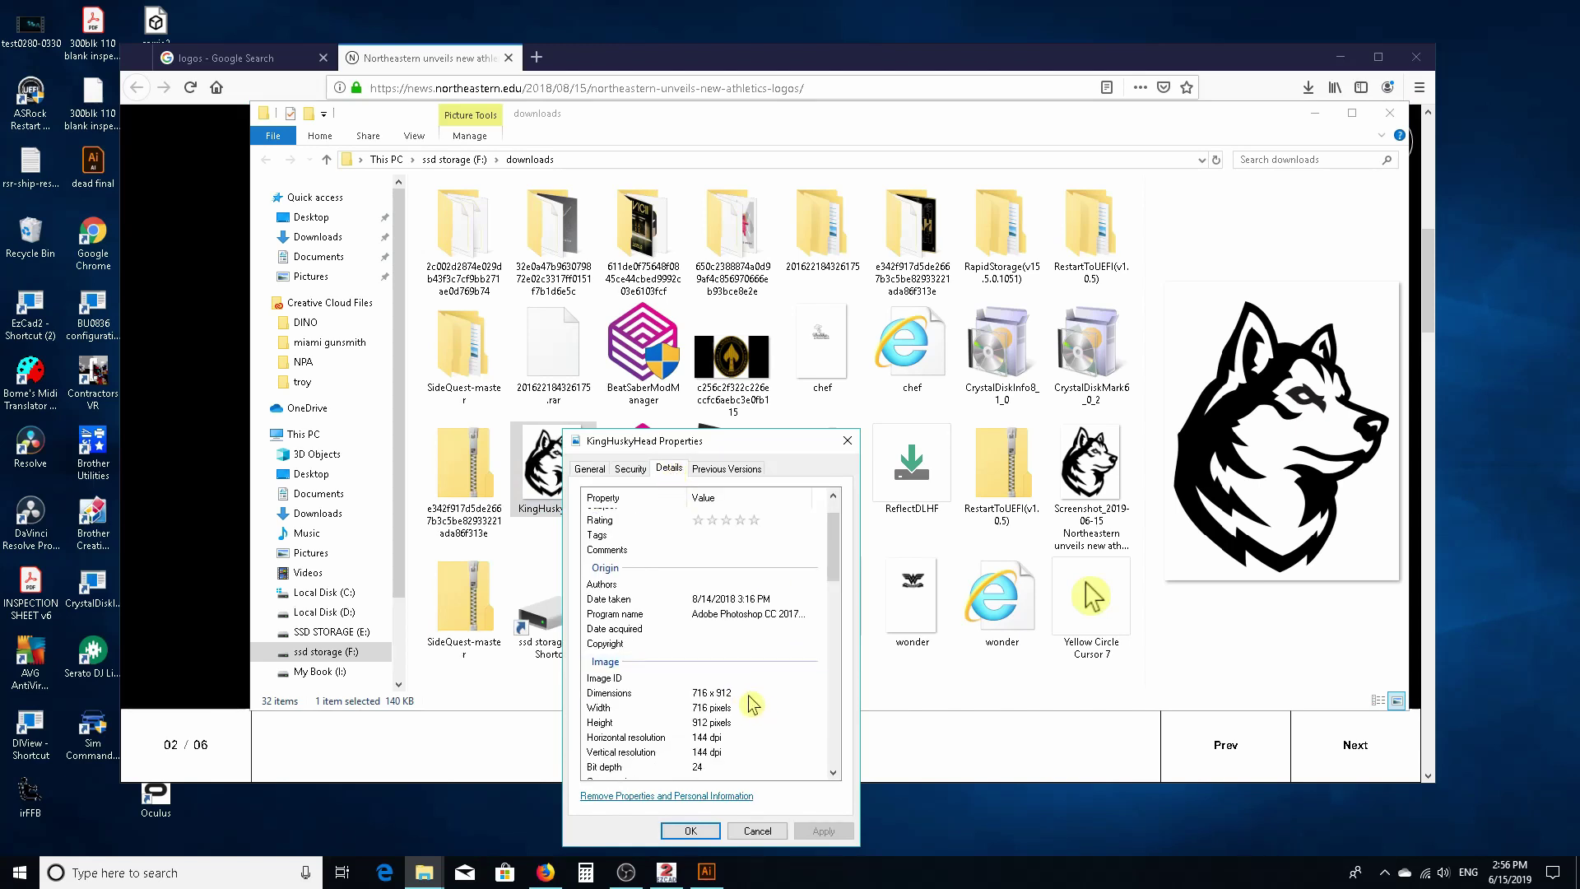
left_click(756, 830)
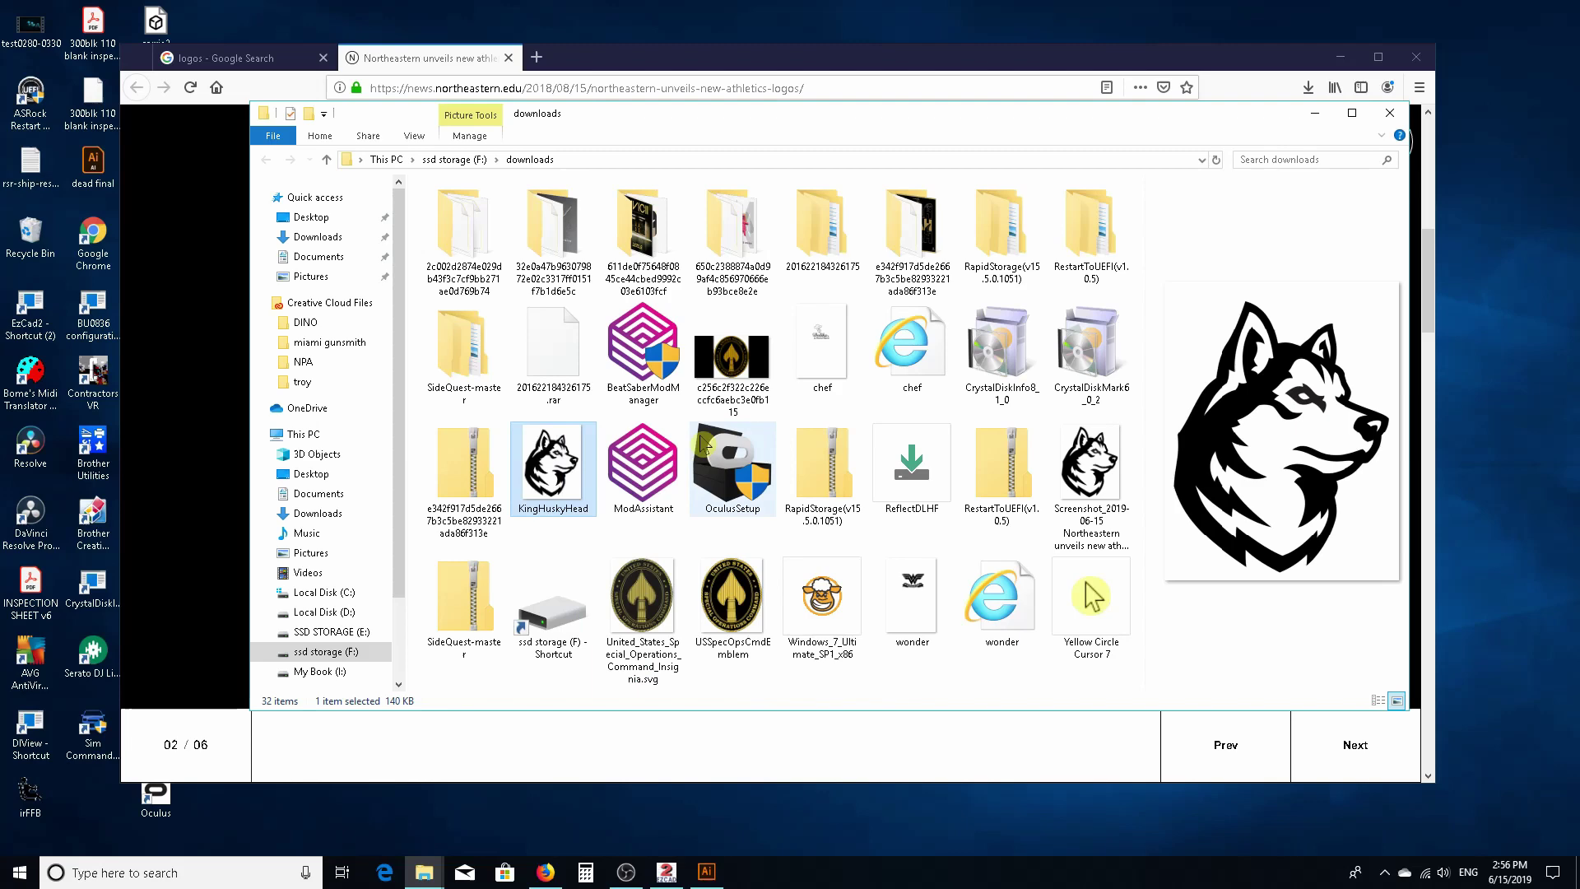
left_click_drag(635, 115, 812, 237)
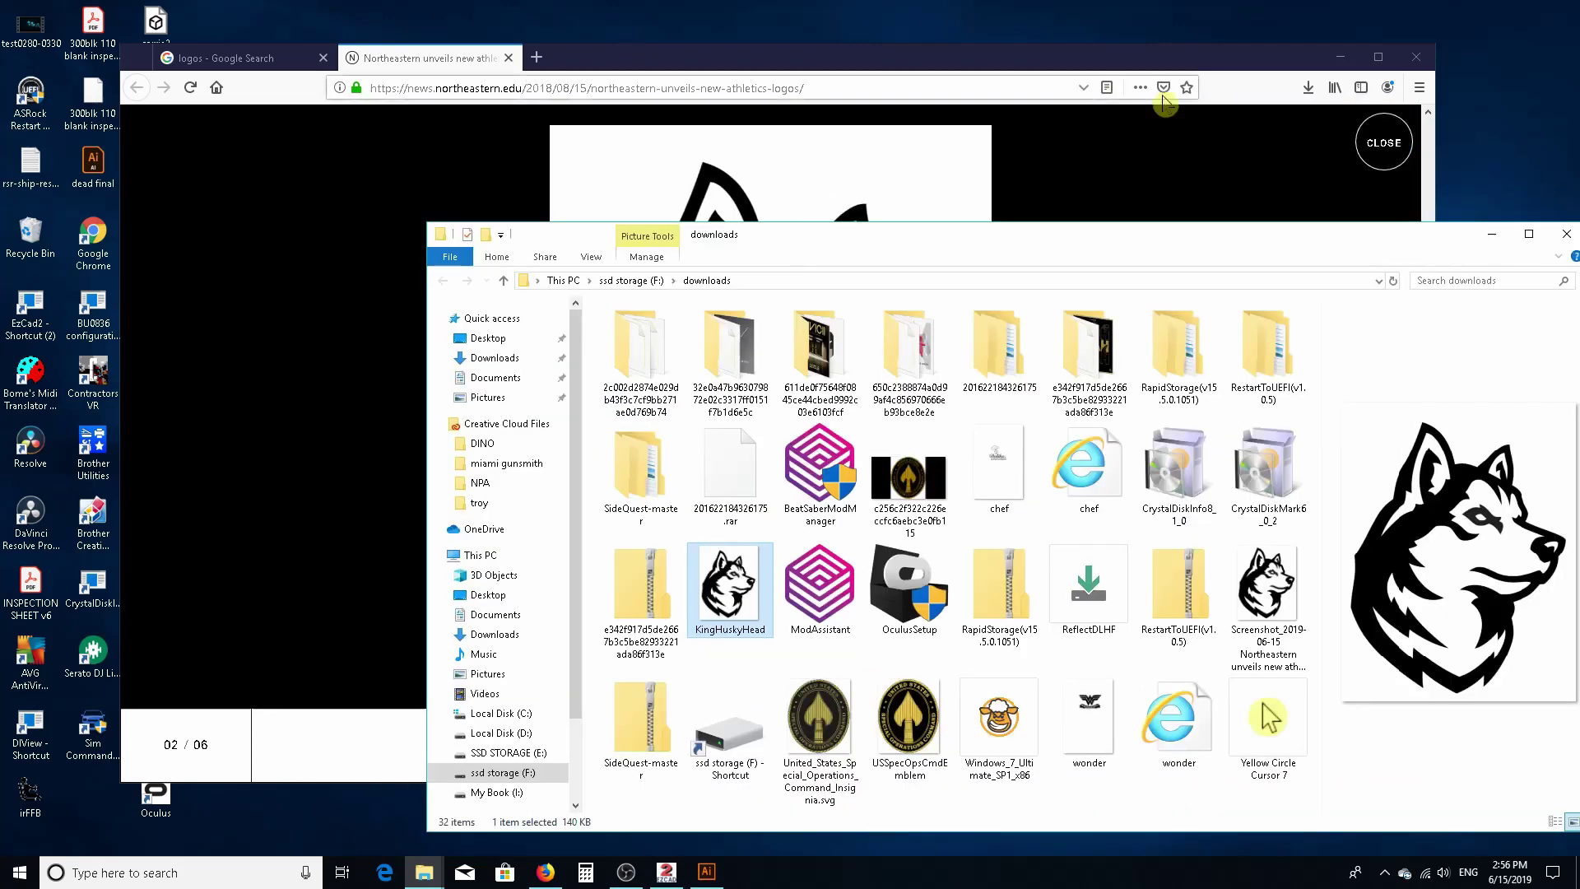
left_click(1415, 57)
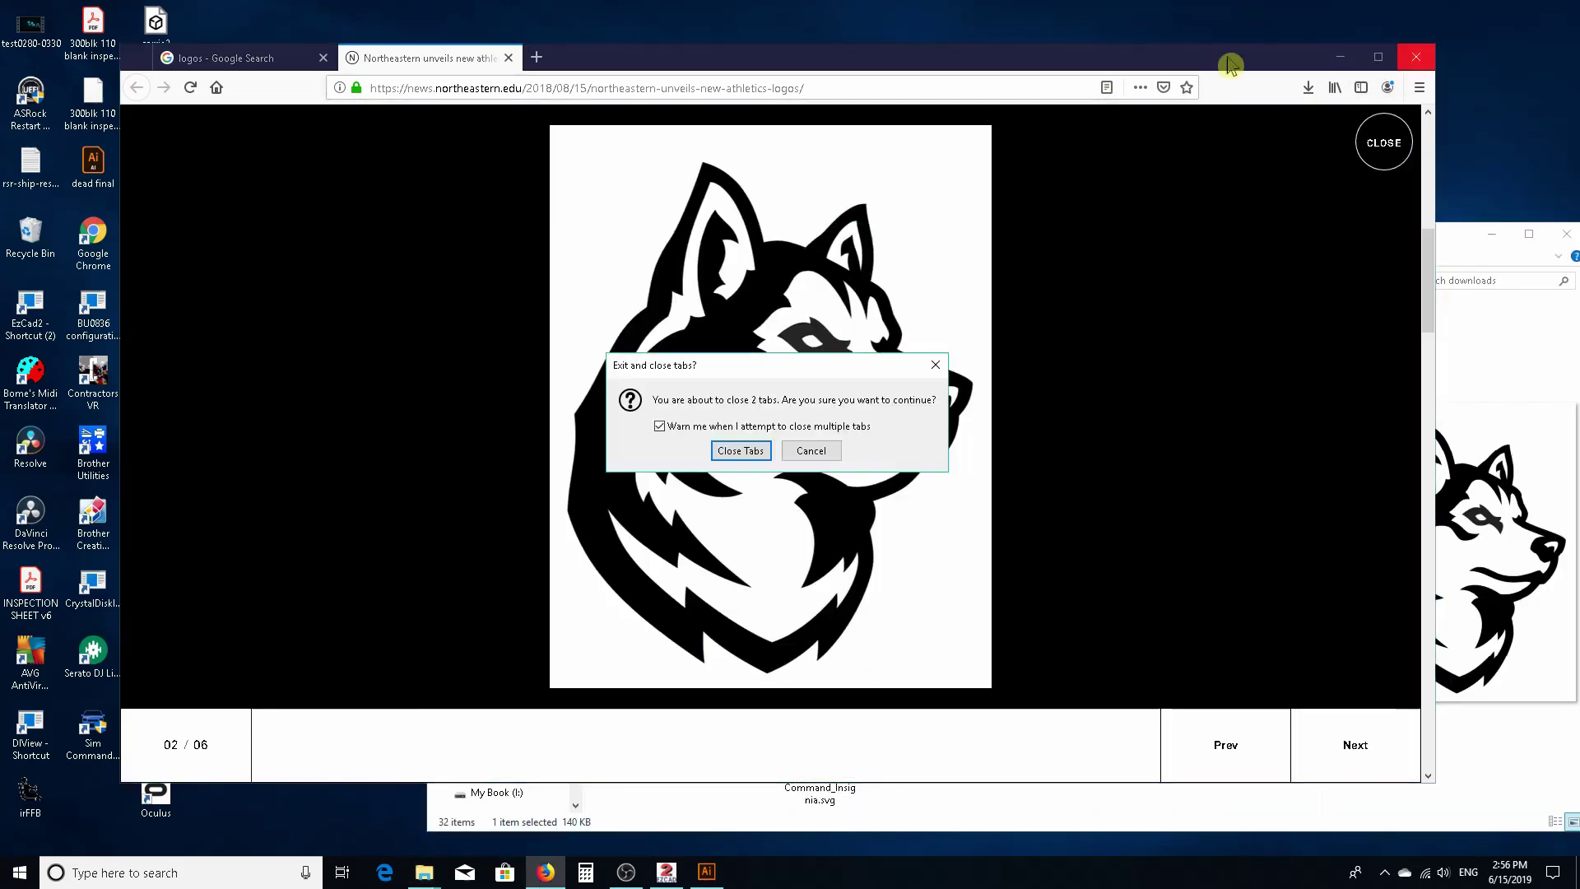
Confirm closing the tabs, open KingHuskyHead.jpg in Illustrator and select the placed husky image.
left_click(743, 451)
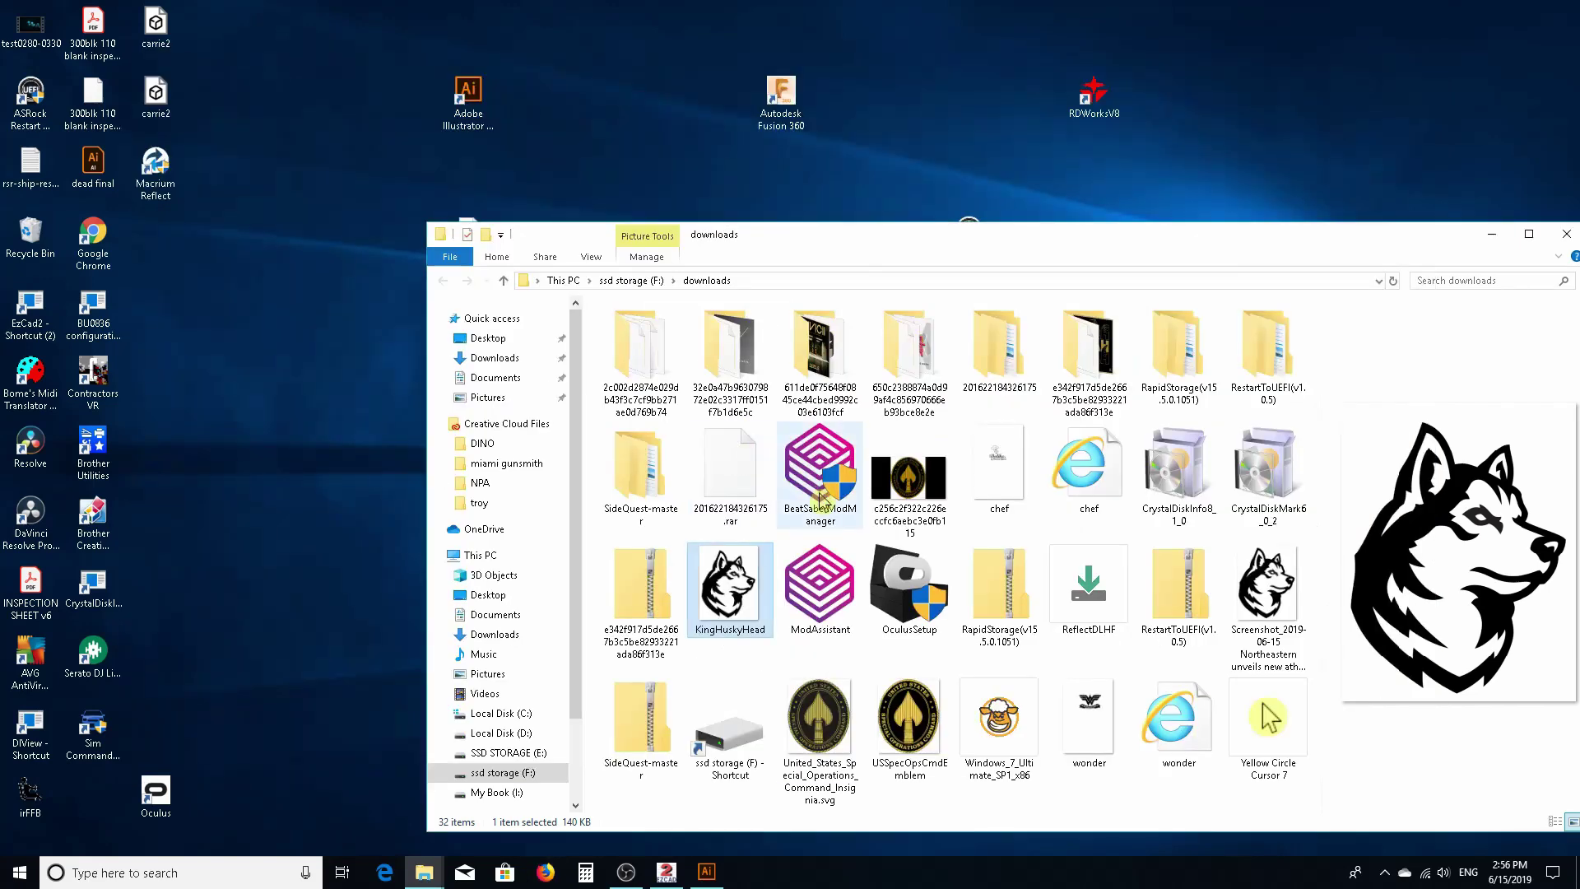
left_click_drag(733, 609, 474, 146)
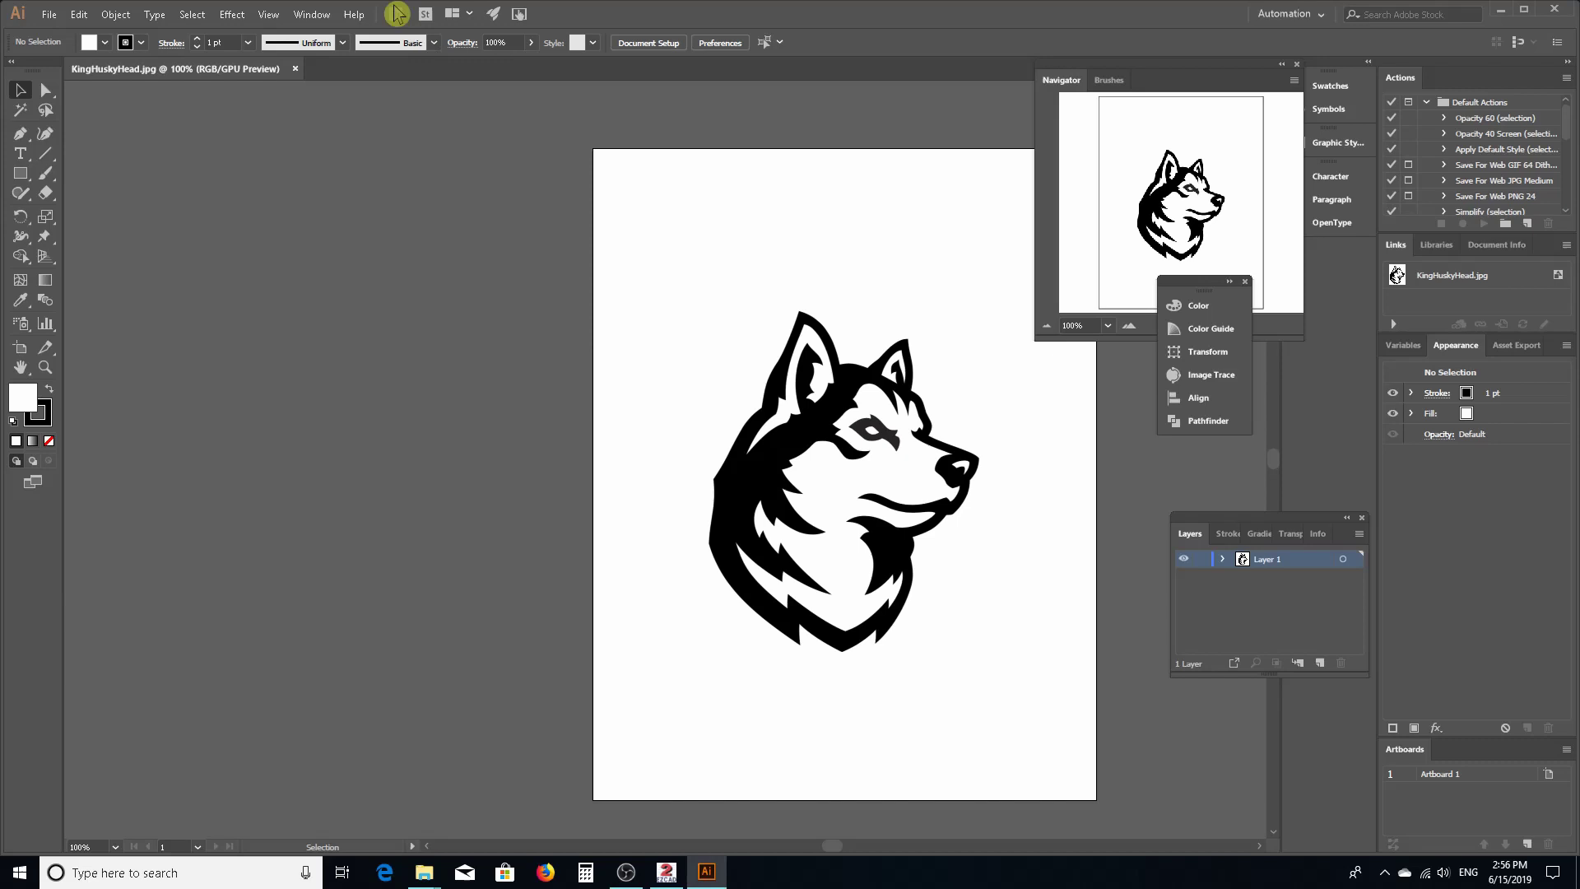
left_click(838, 418)
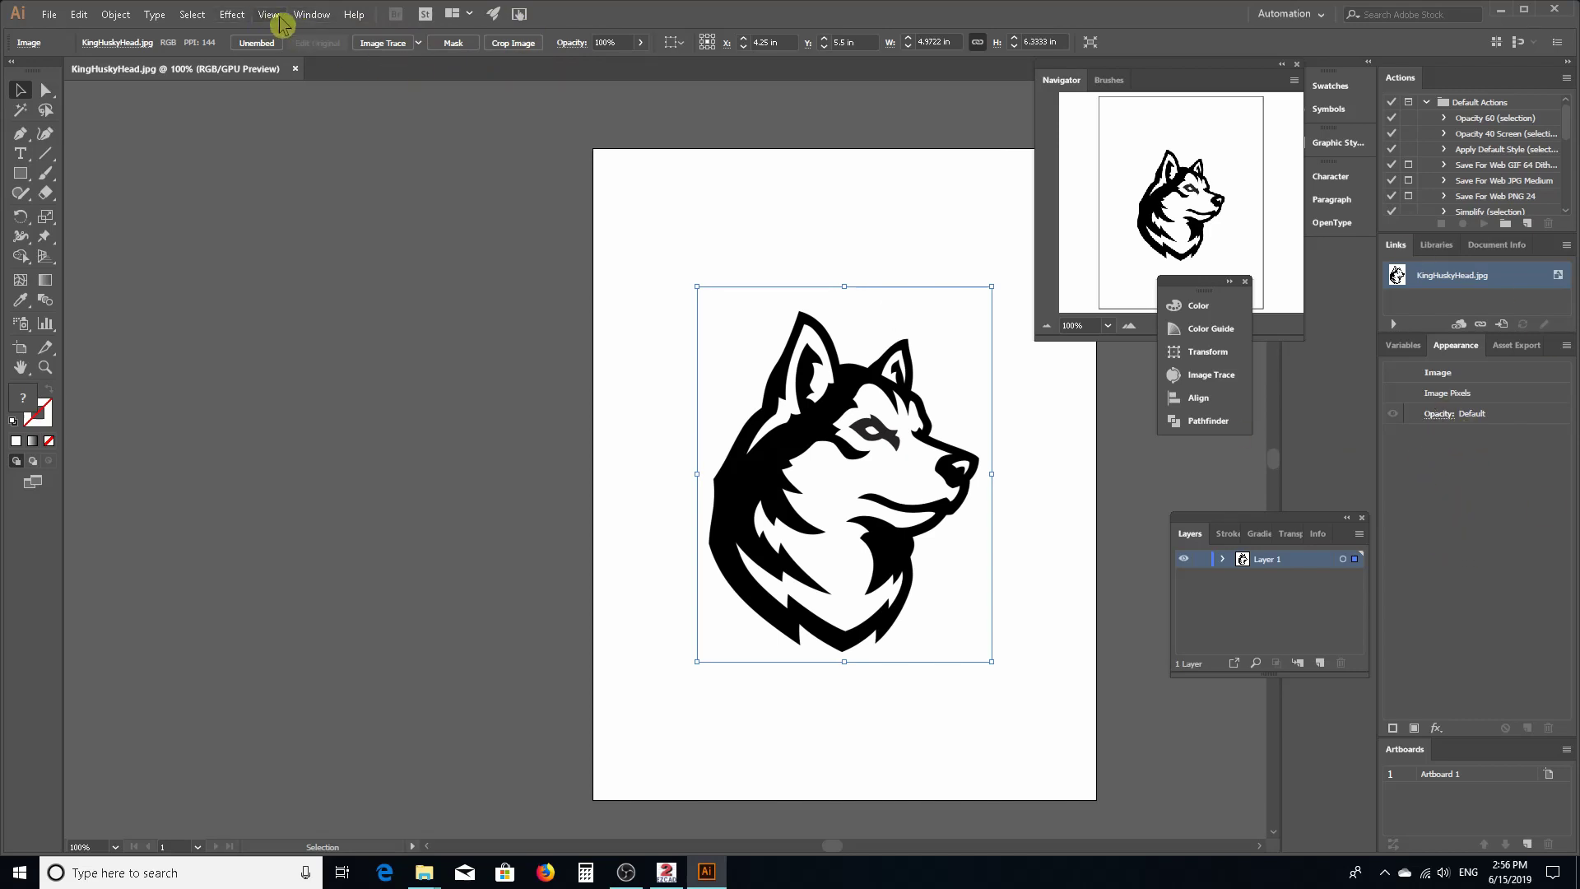
Open the Image Trace panel from the Window menu for the selected husky image and expand it.
left_click(311, 14)
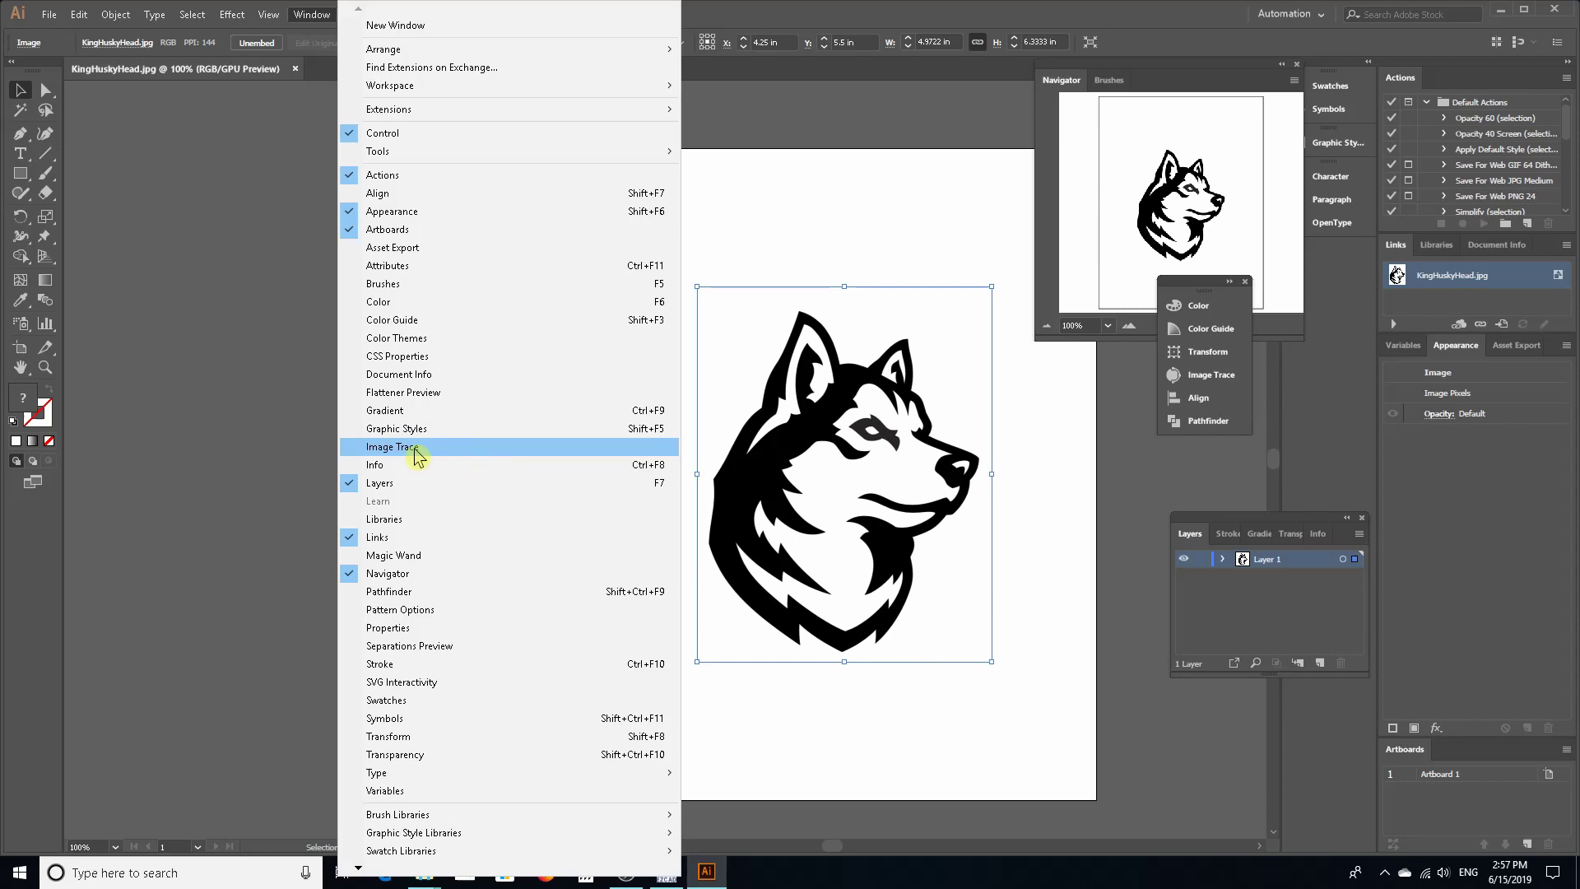
left_click(438, 456)
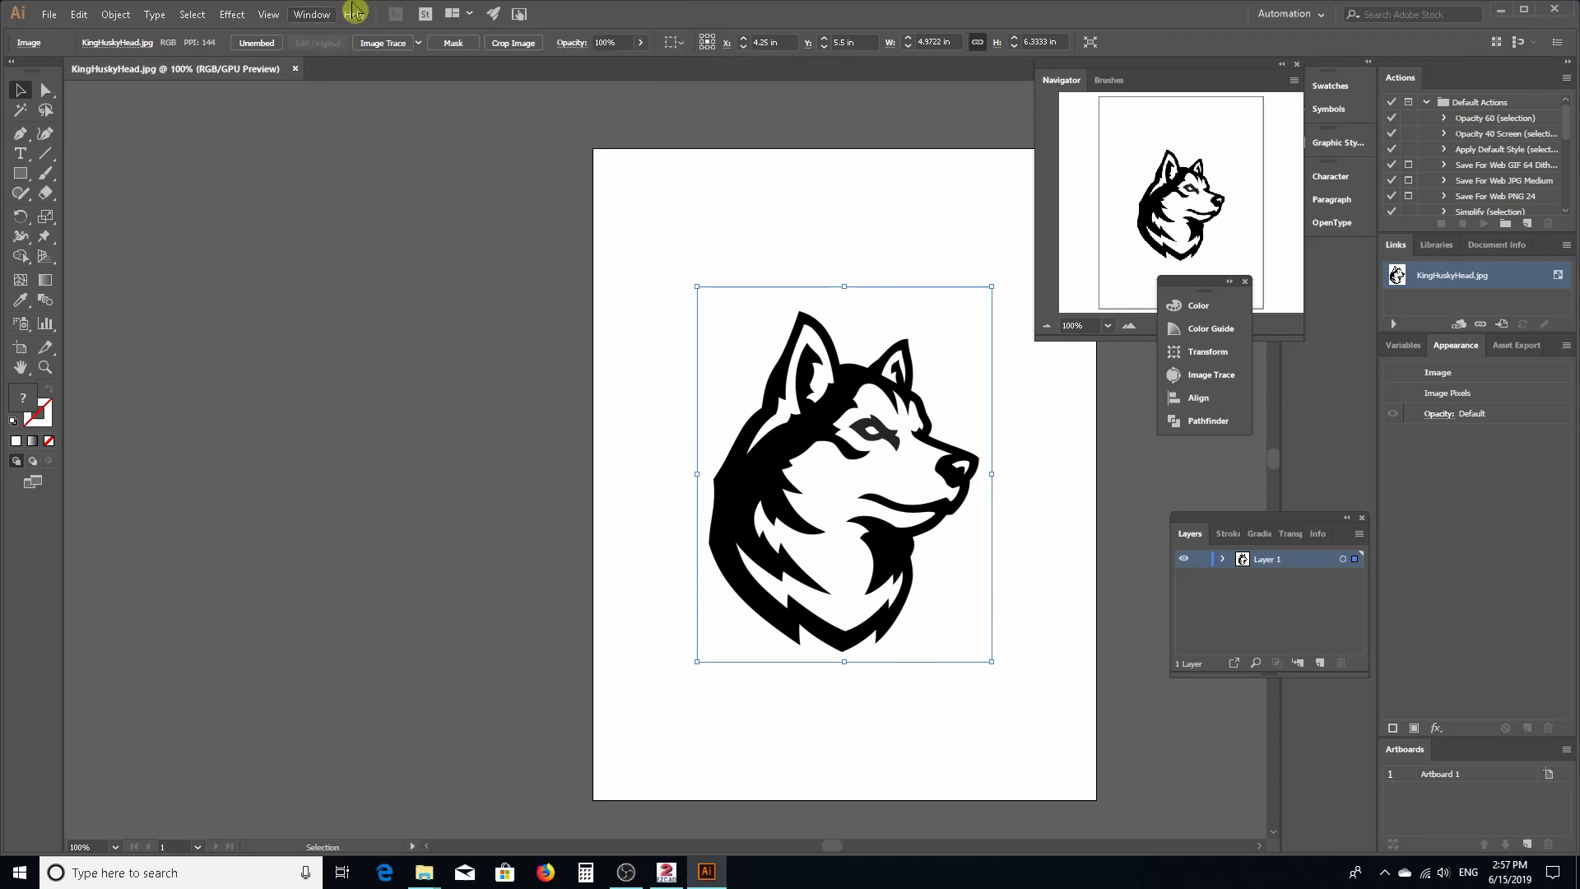
left_click(628, 214)
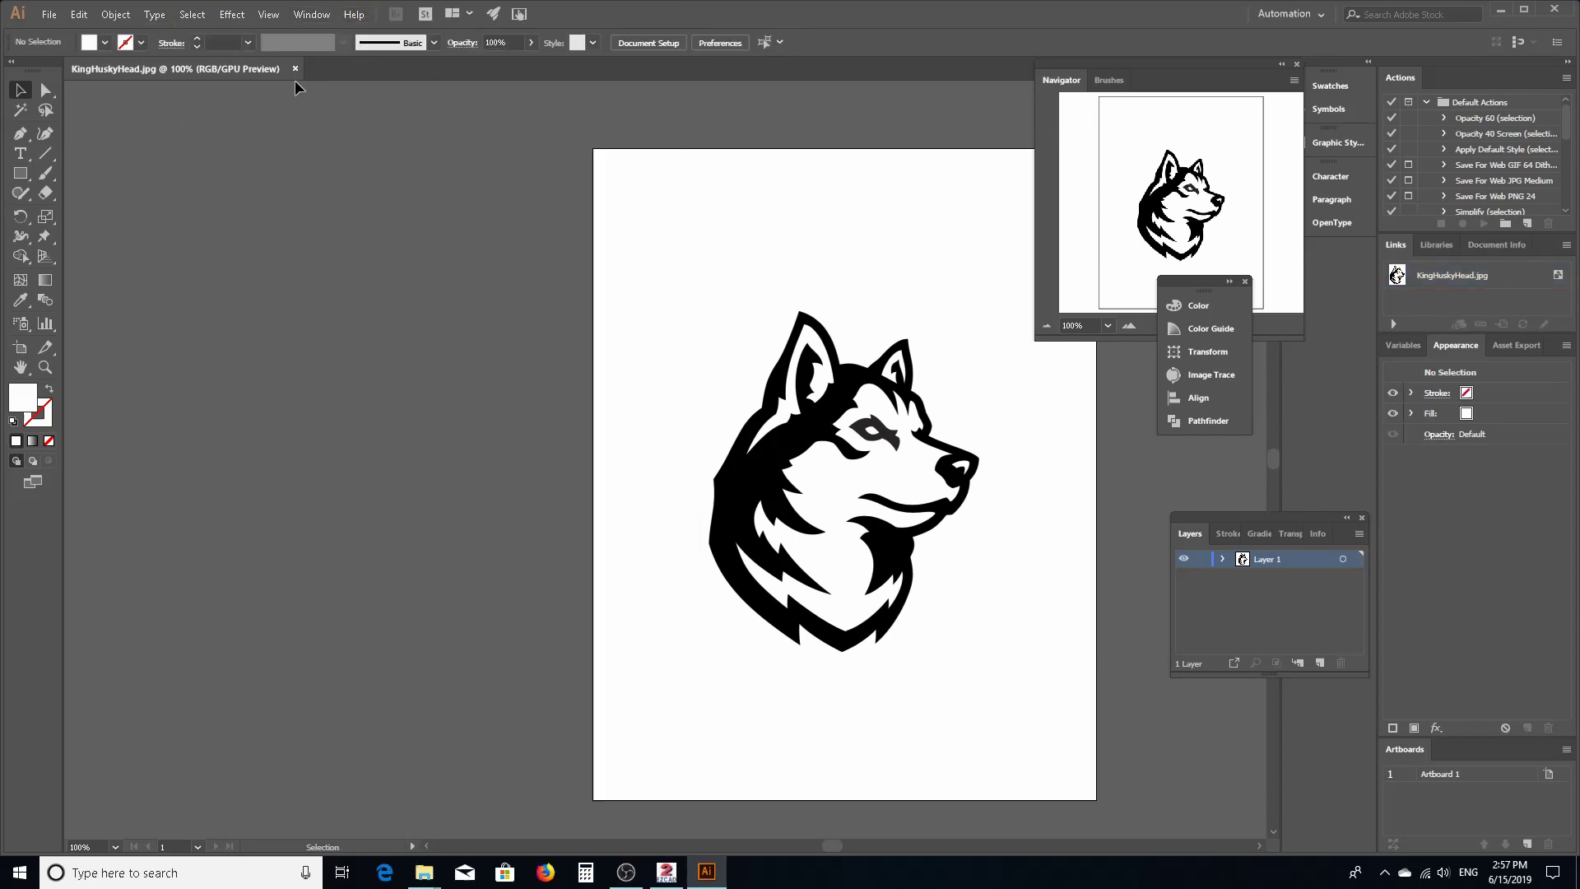
left_click(824, 476)
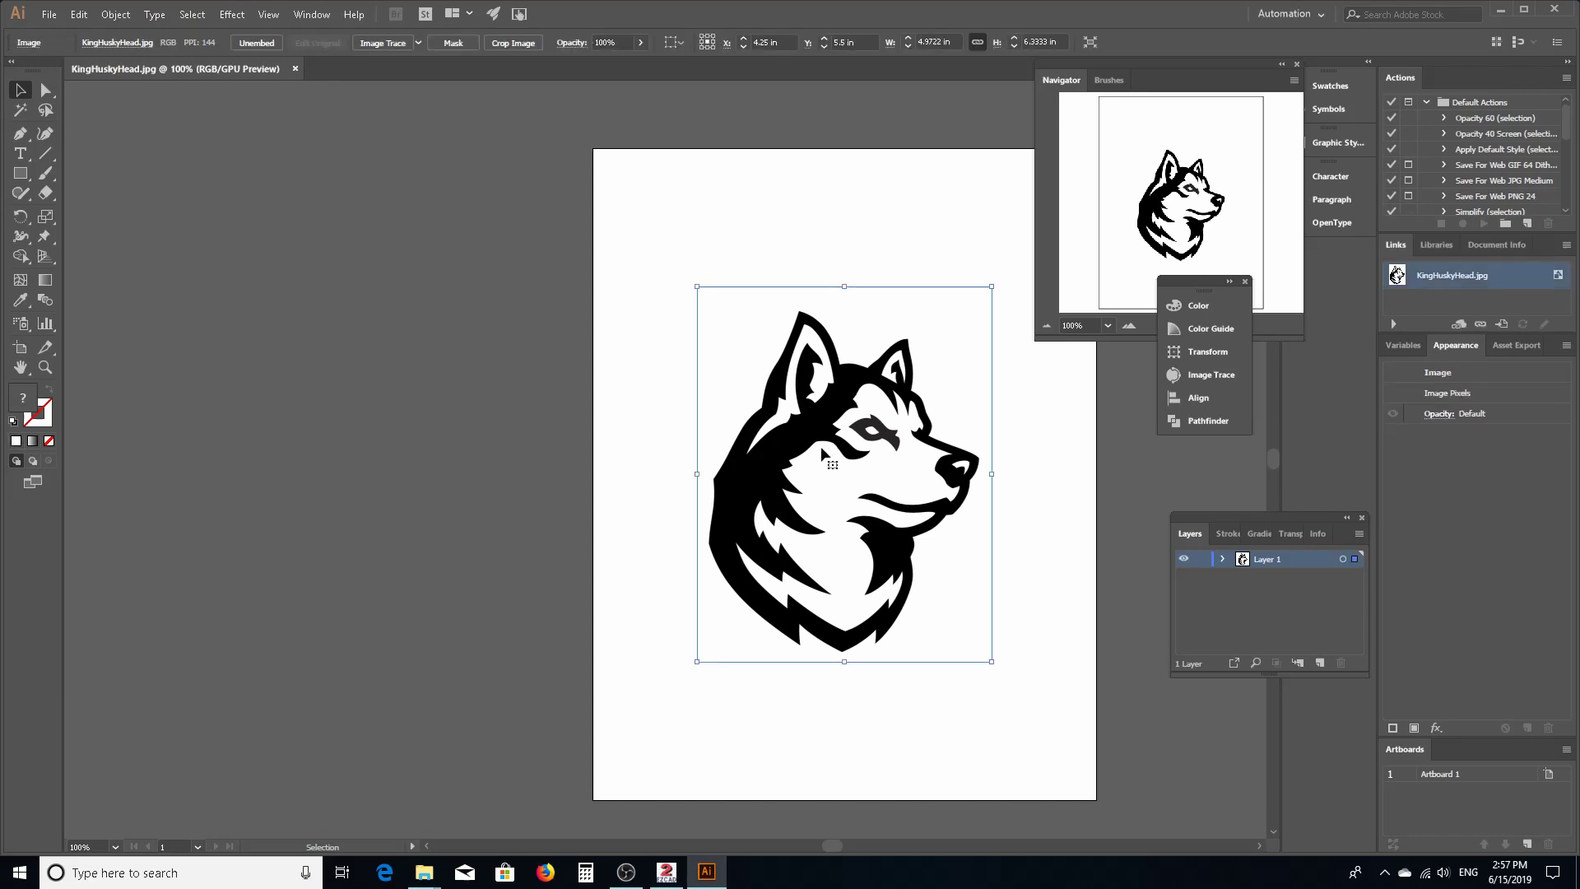
left_click(272, 14)
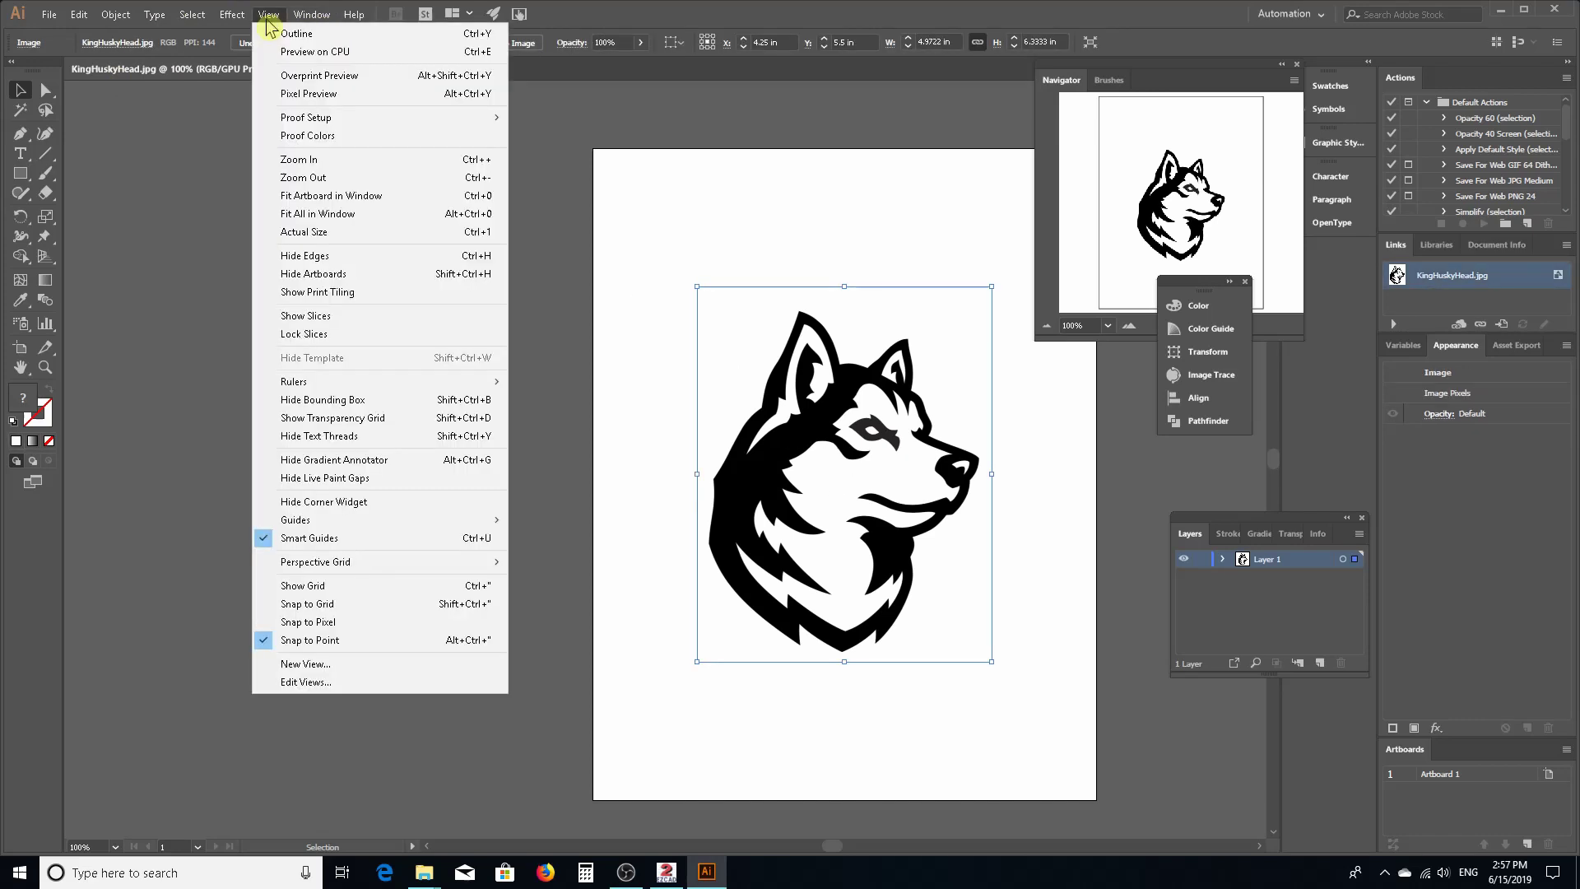
mouse_move(311, 14)
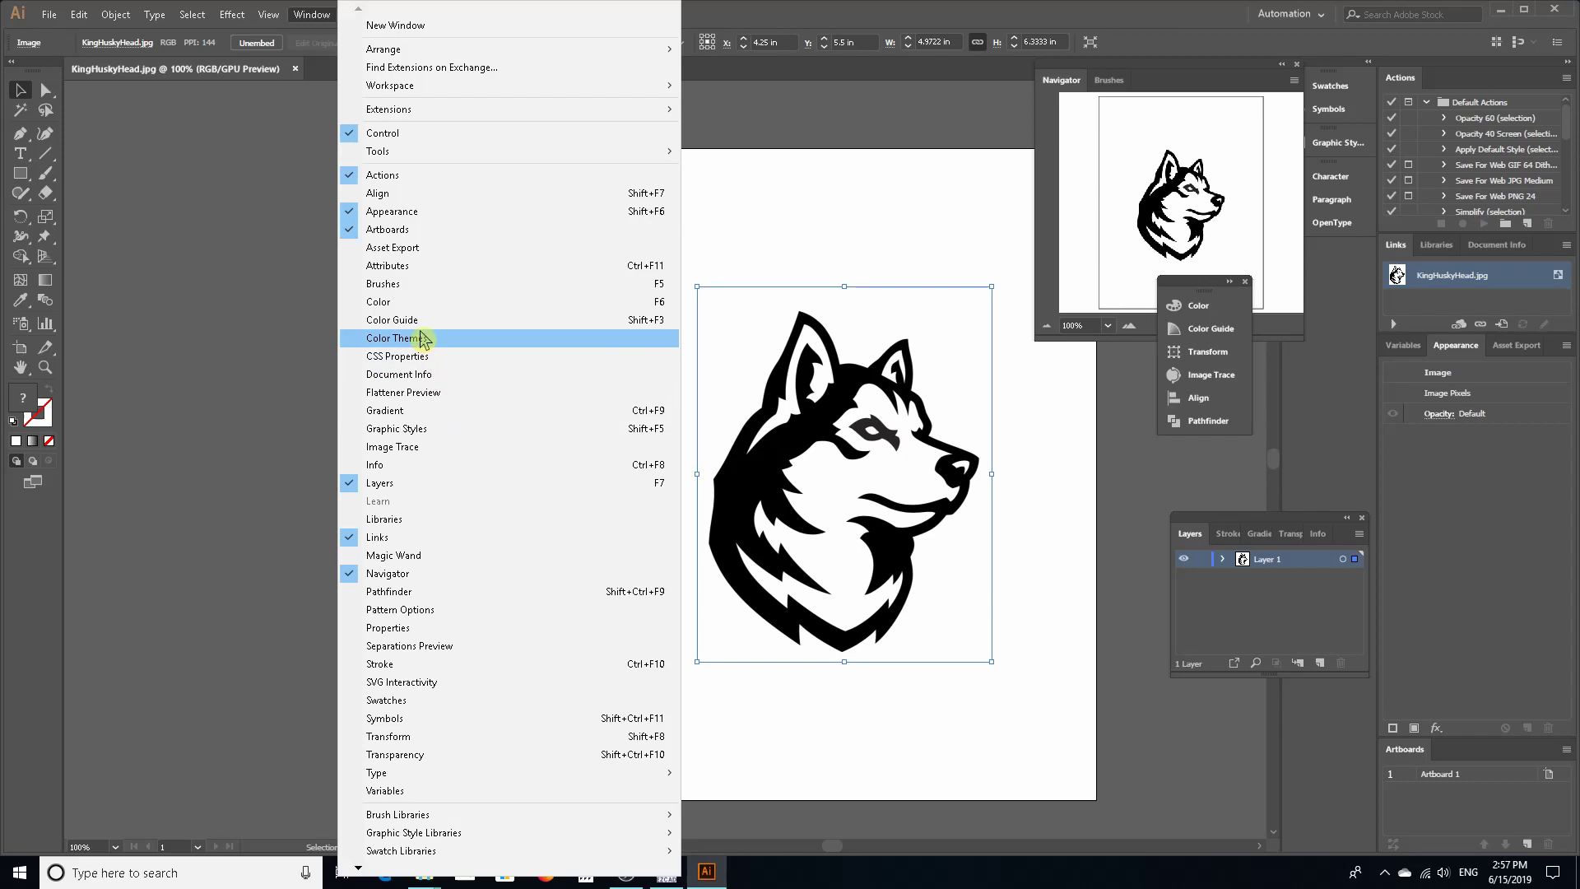
left_click(451, 447)
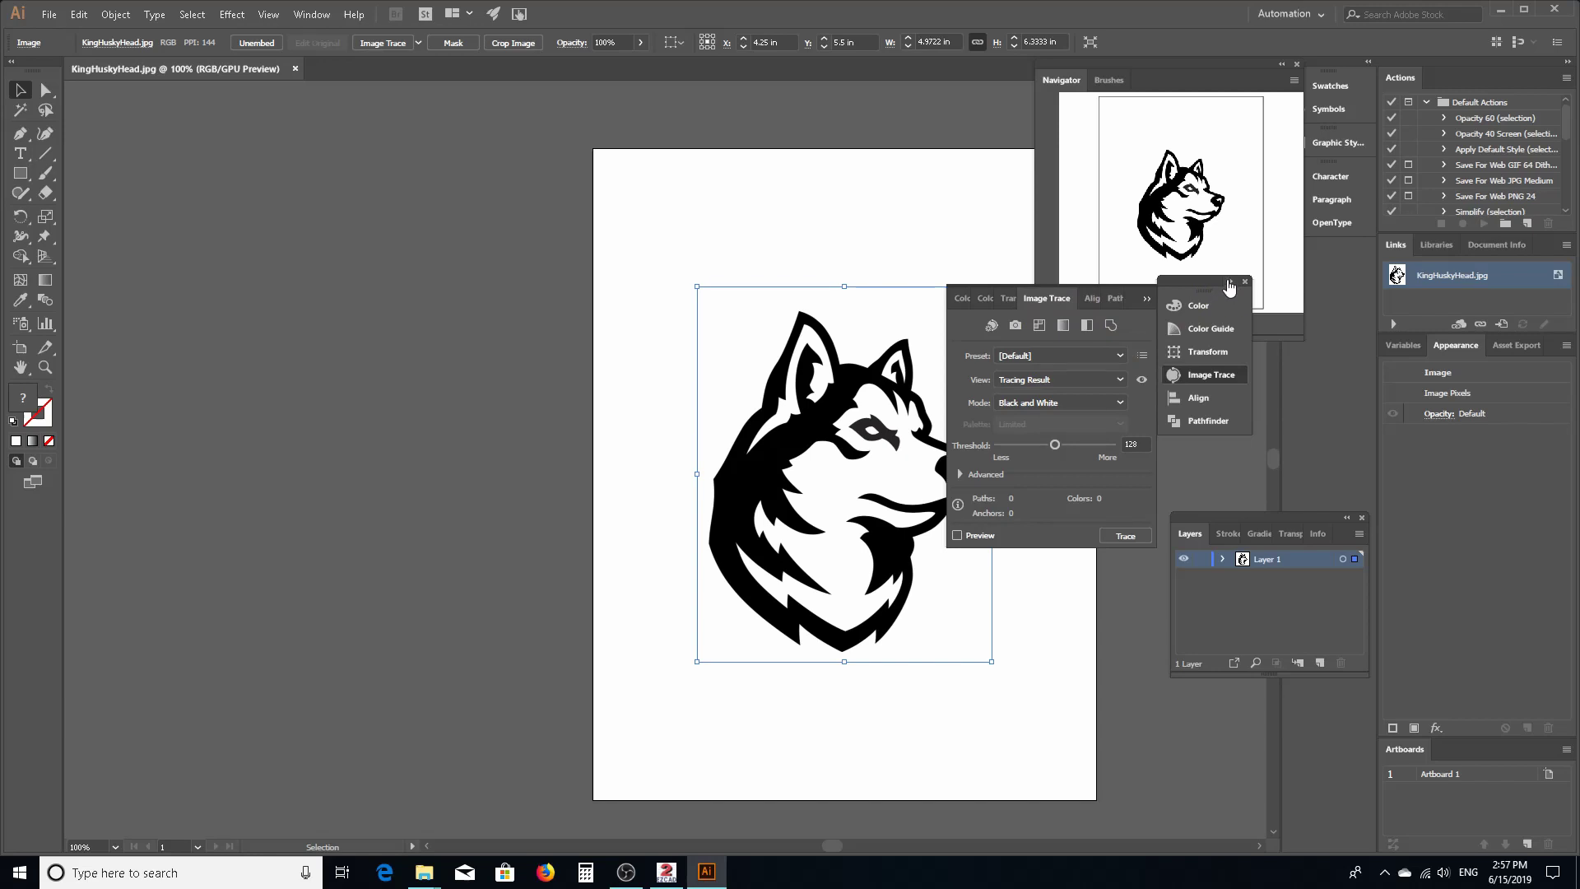
double_click(1230, 287)
Collapse the Layers panel group and drag it away from the trace settings.
left_click(1267, 562)
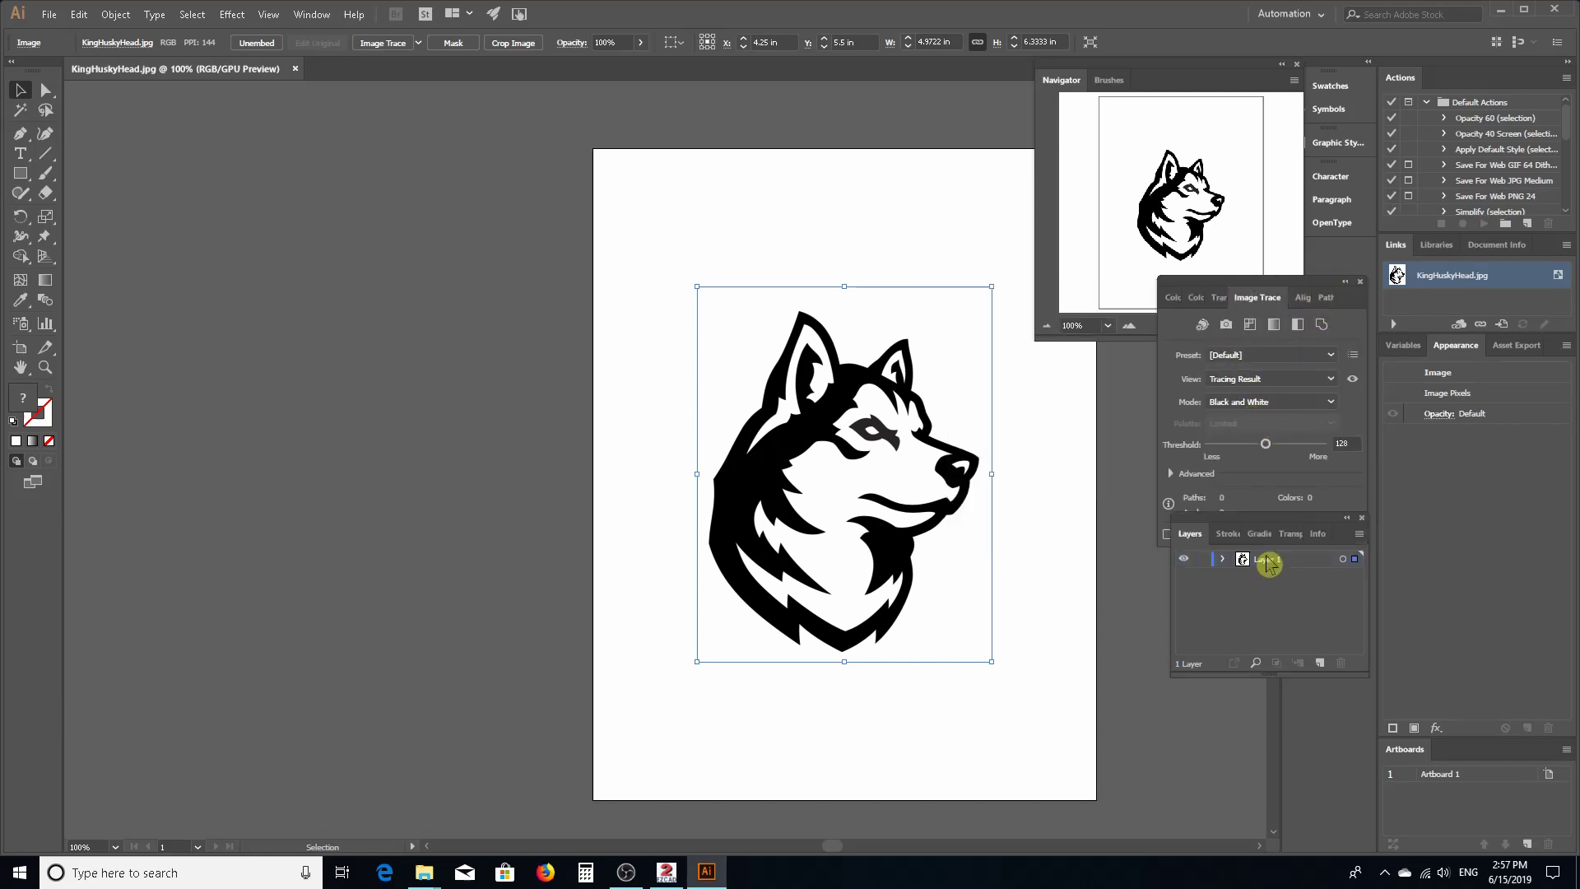
left_click(1351, 525)
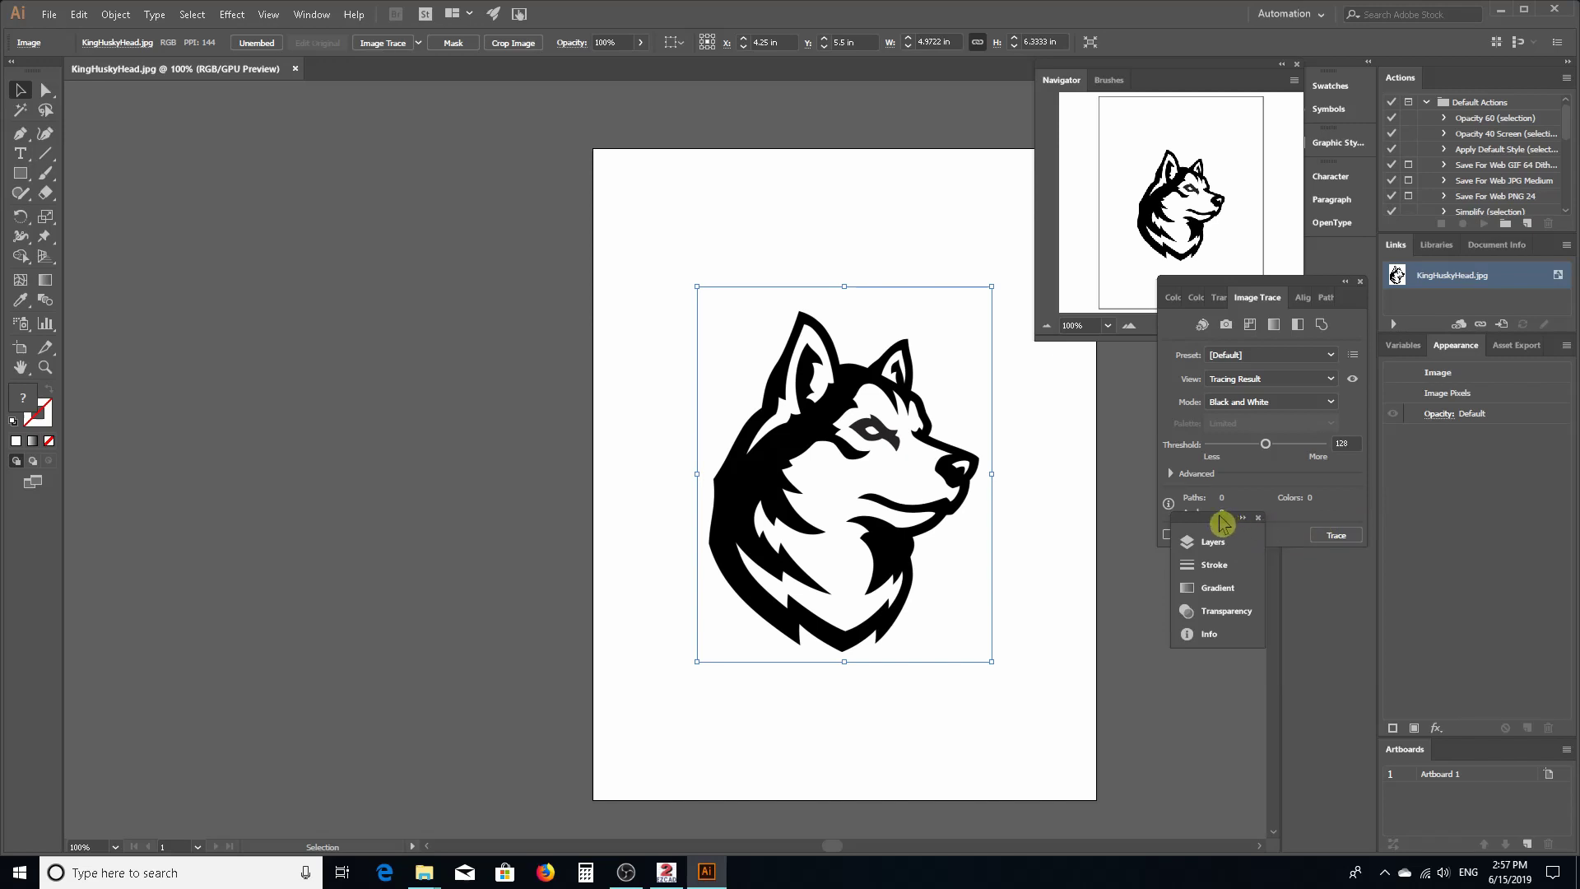
mouse_move(1221, 521)
left_mouse_down()
mouse_move(1336, 628)
mouse_move(1334, 591)
mouse_move(1367, 632)
left_mouse_up()
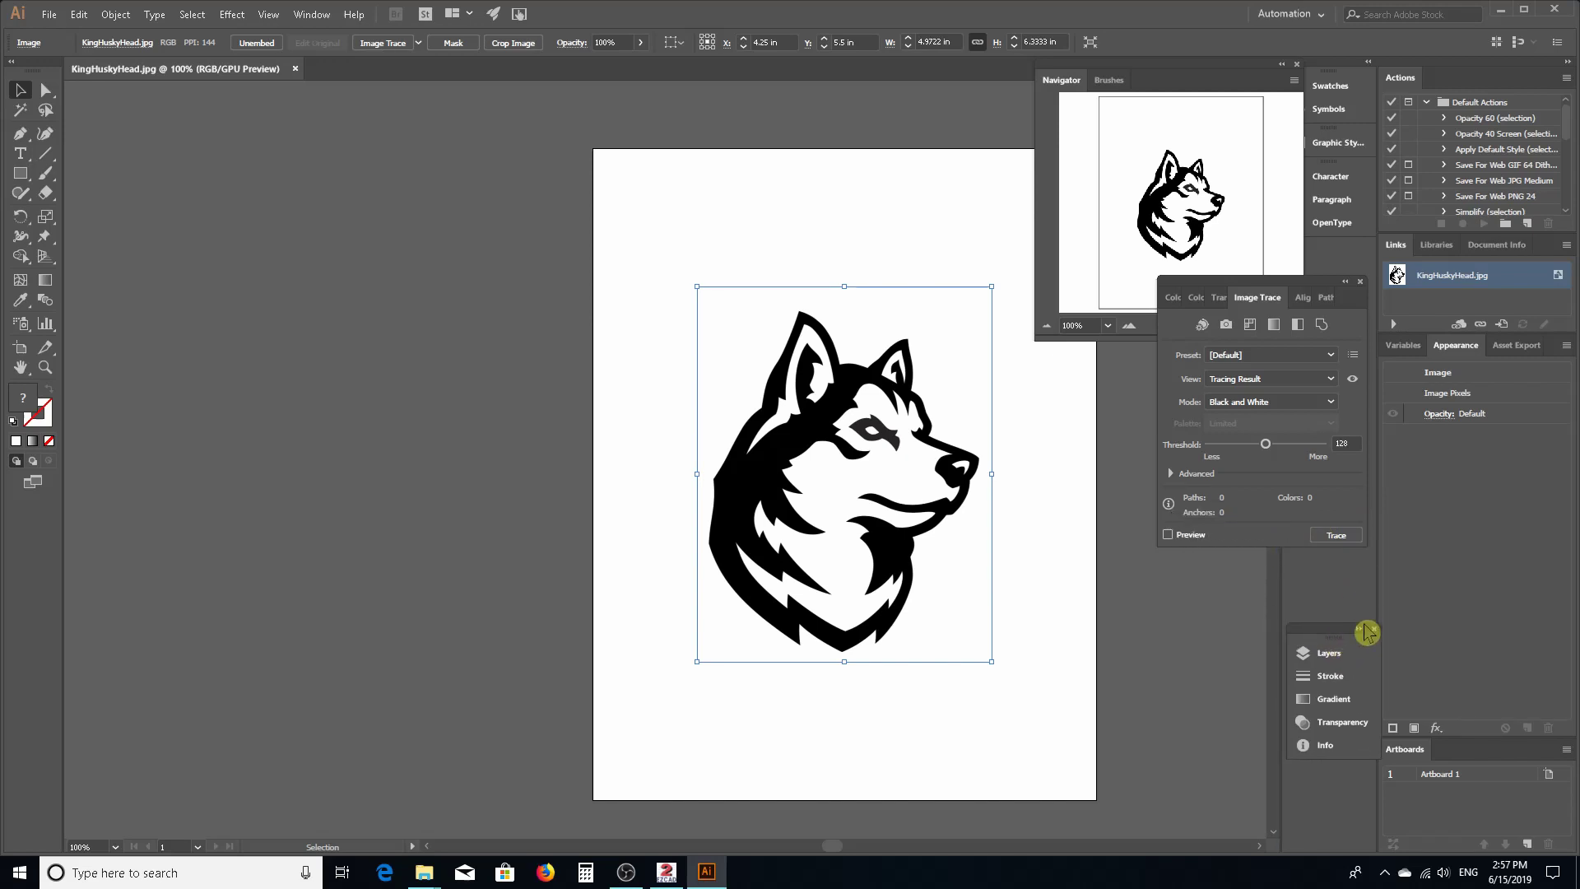
Trace the husky in Black and White with Ignore White on, viewed as Tracing Result with Outlines.
left_click(1382, 629)
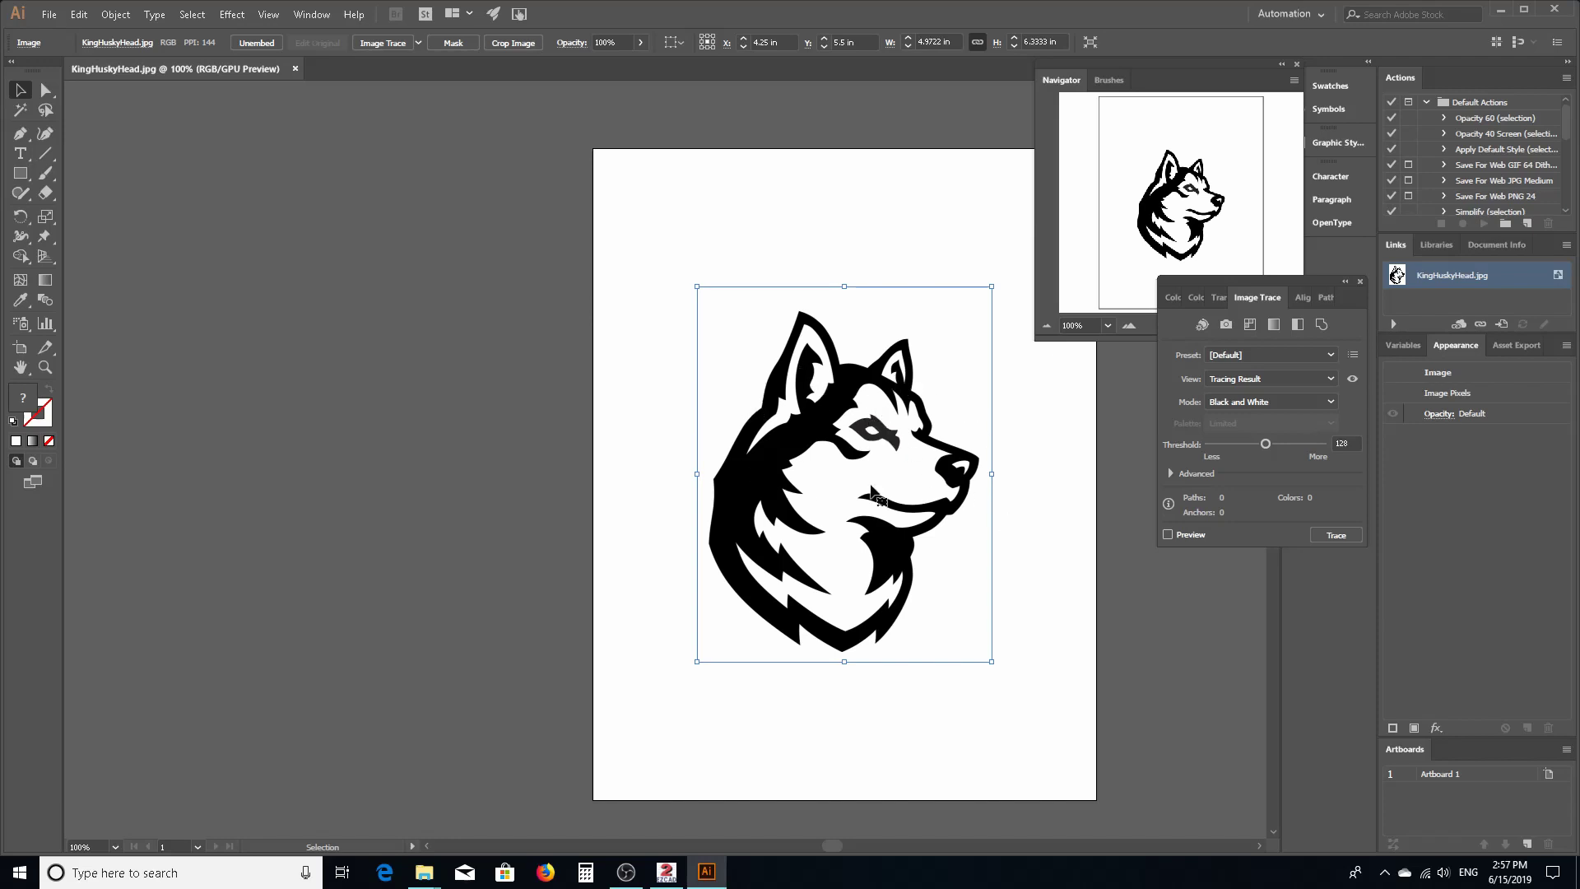
left_click(1241, 383)
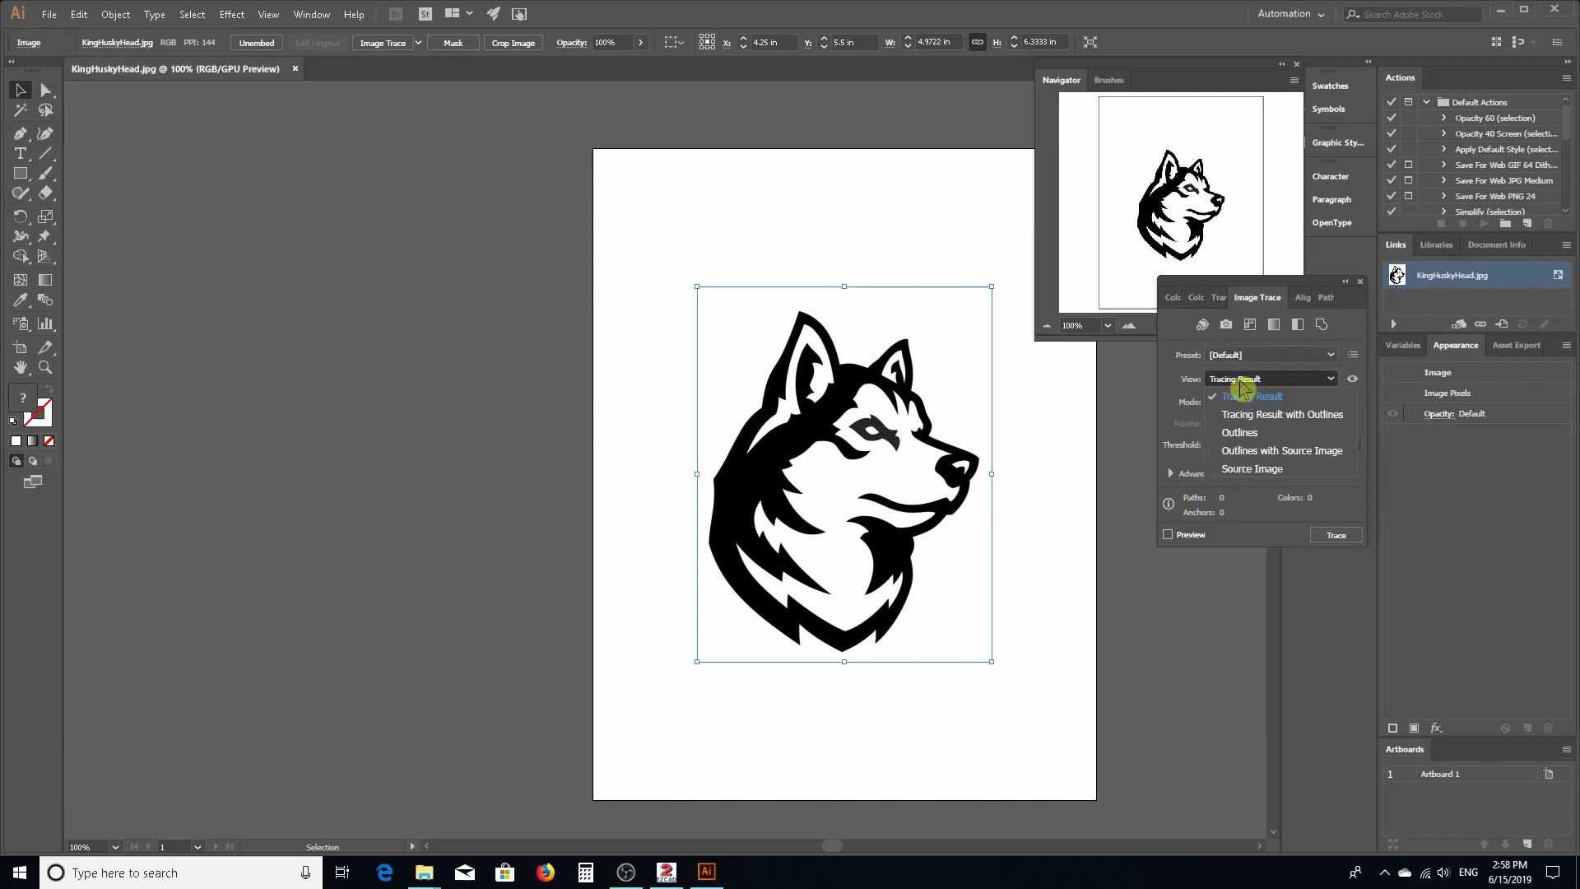
left_click(1263, 416)
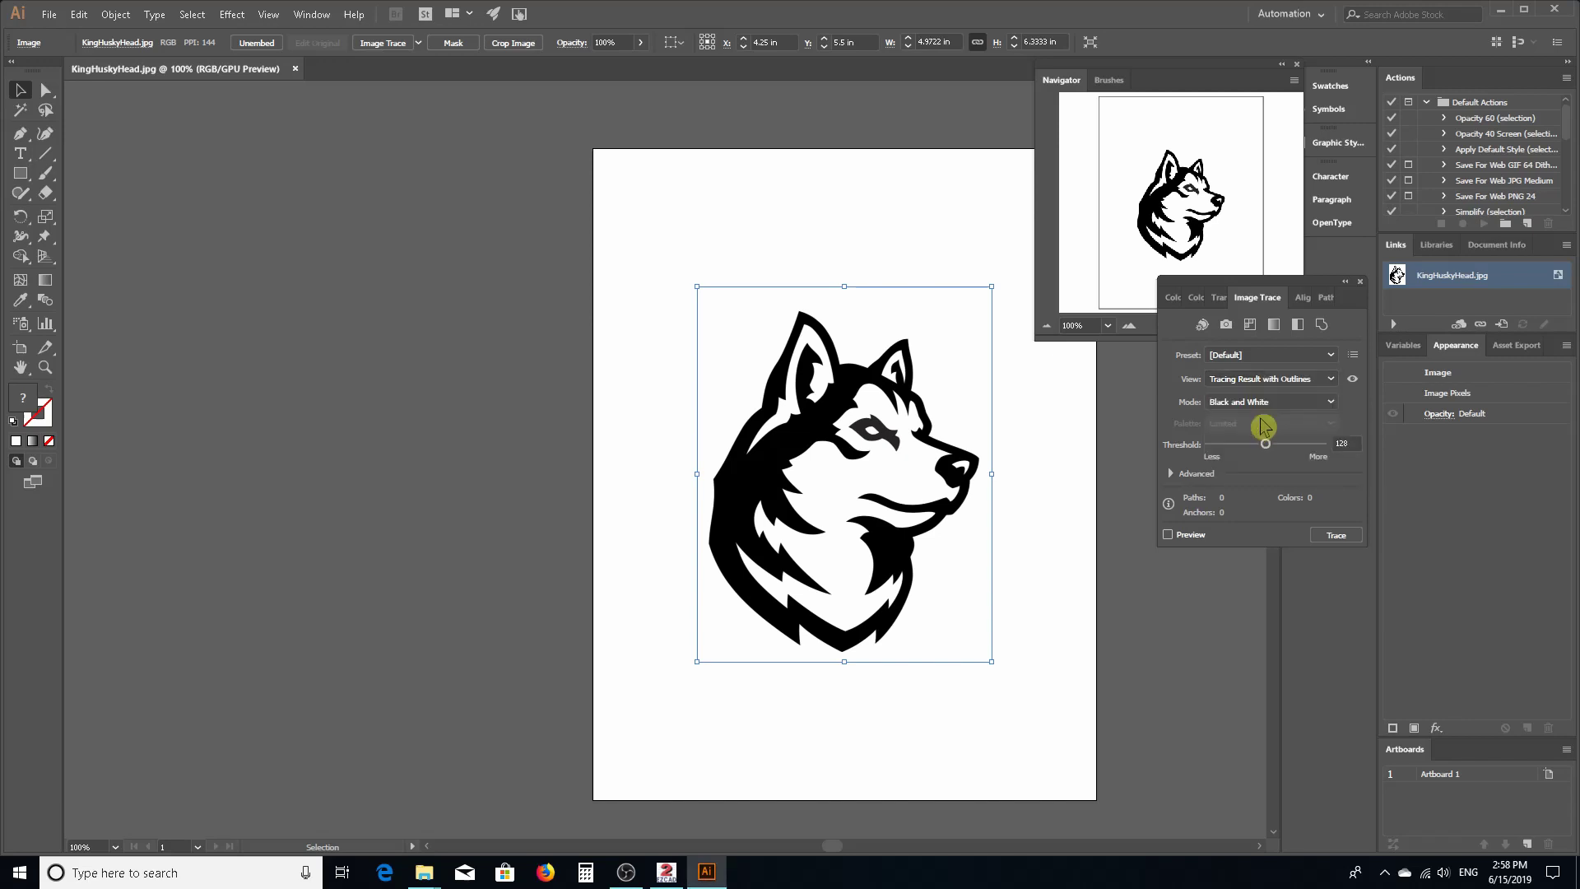
left_click(1171, 474)
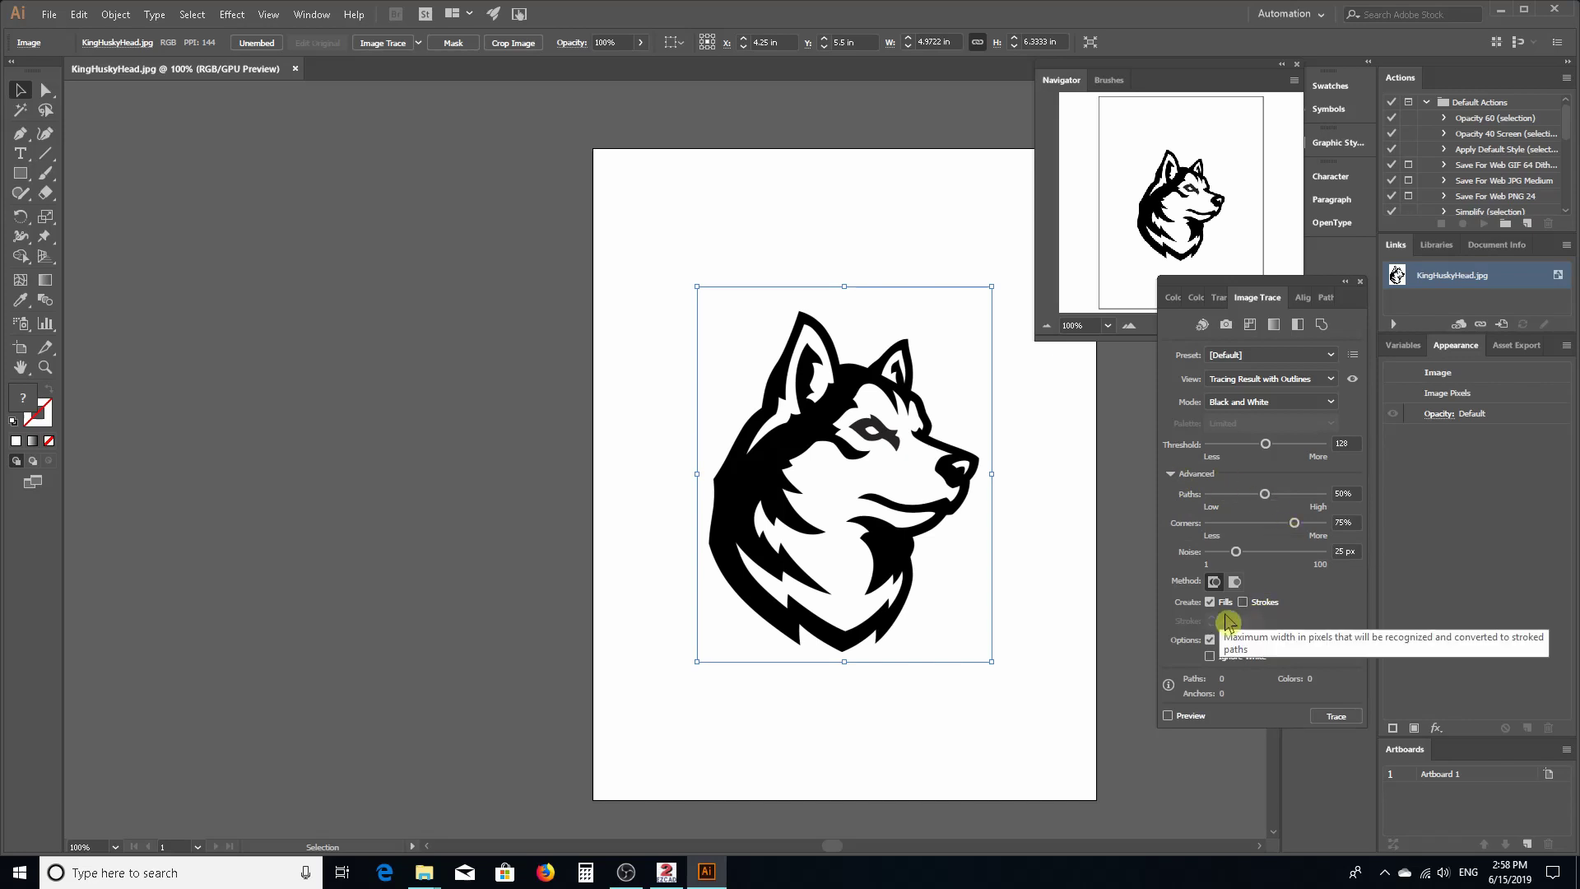
left_click(1211, 657)
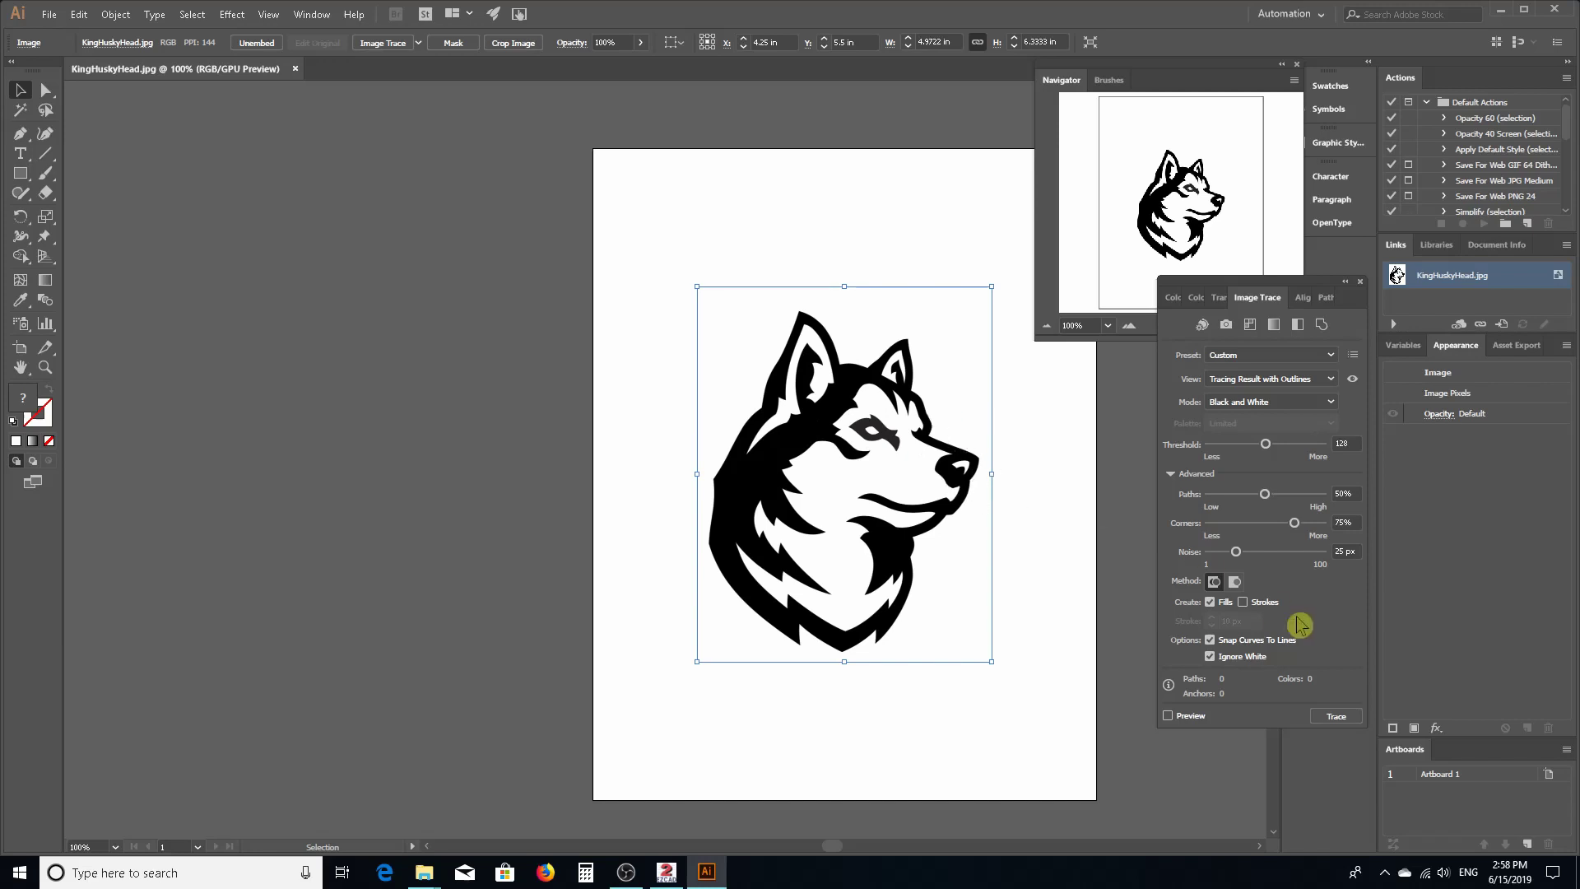
left_click(1332, 716)
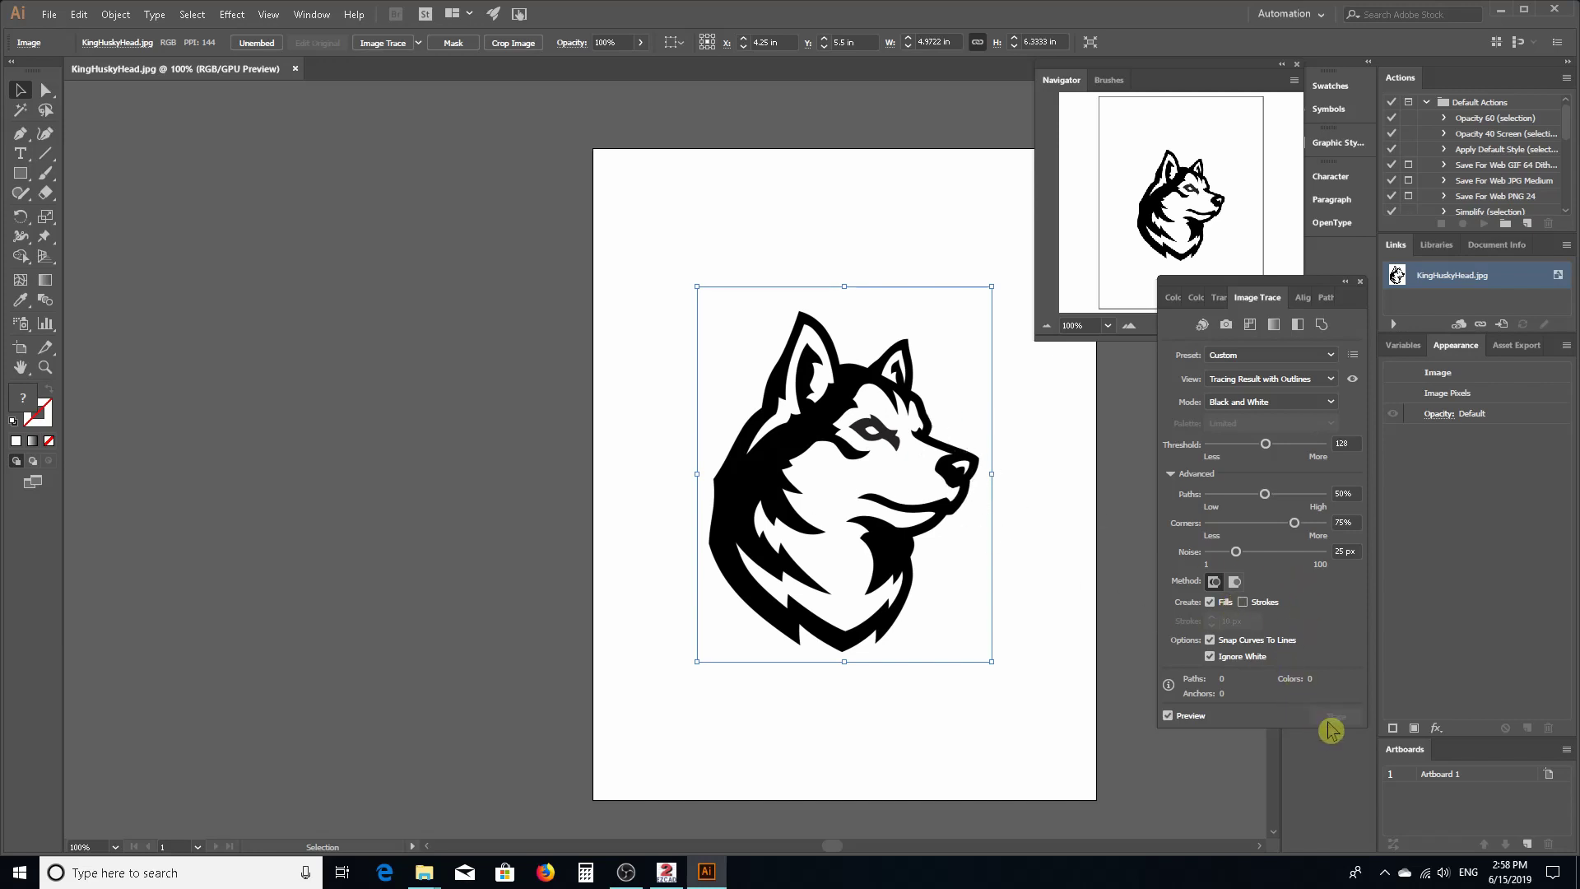
left_click(1273, 383)
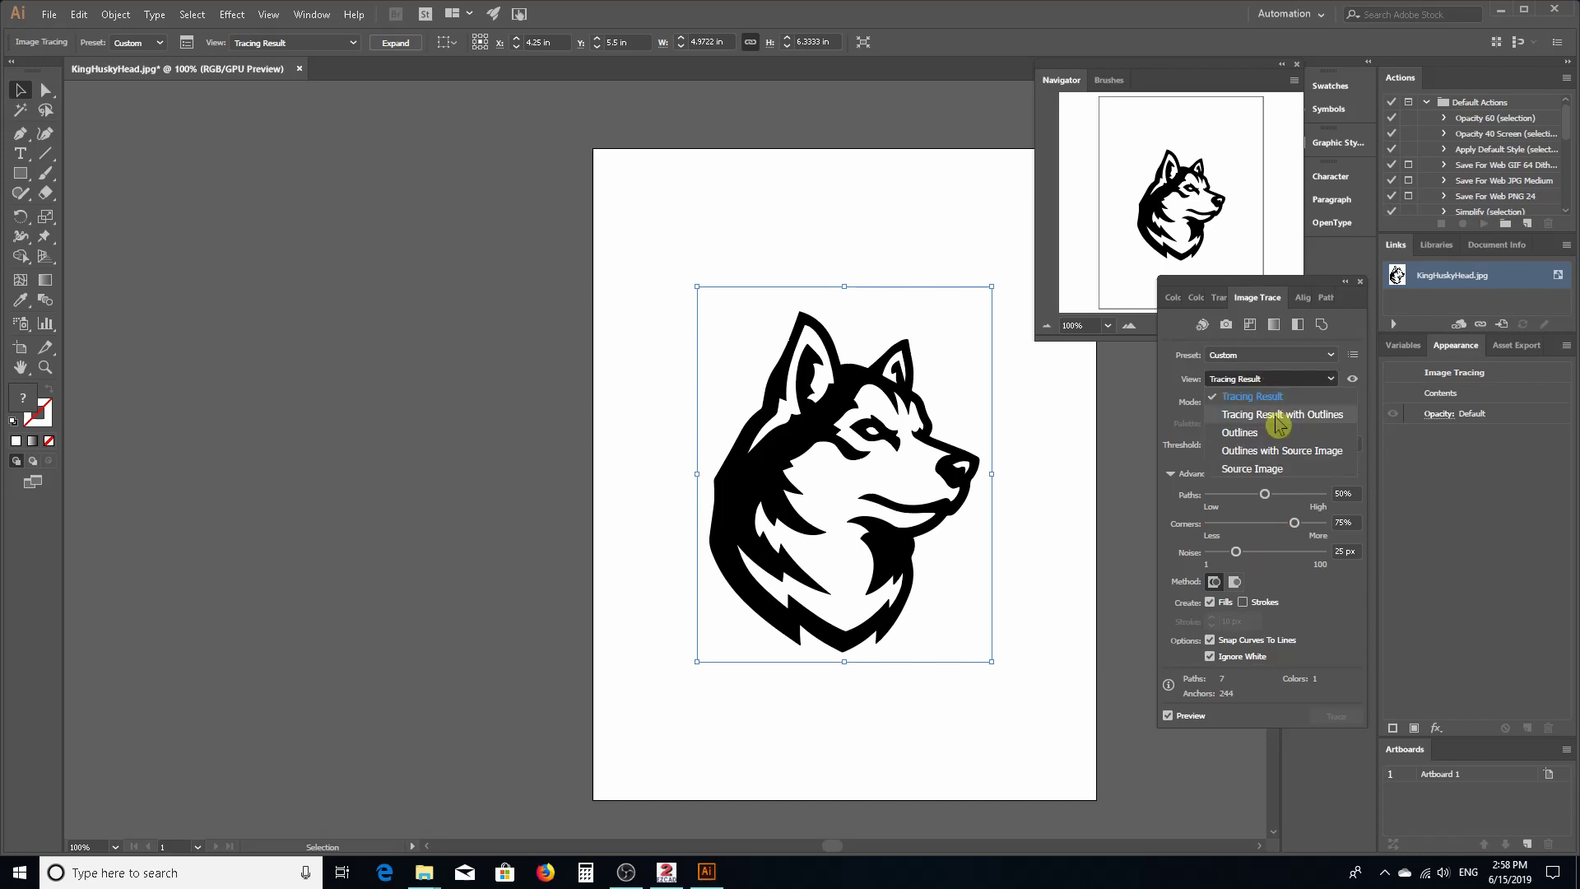
left_click(1276, 416)
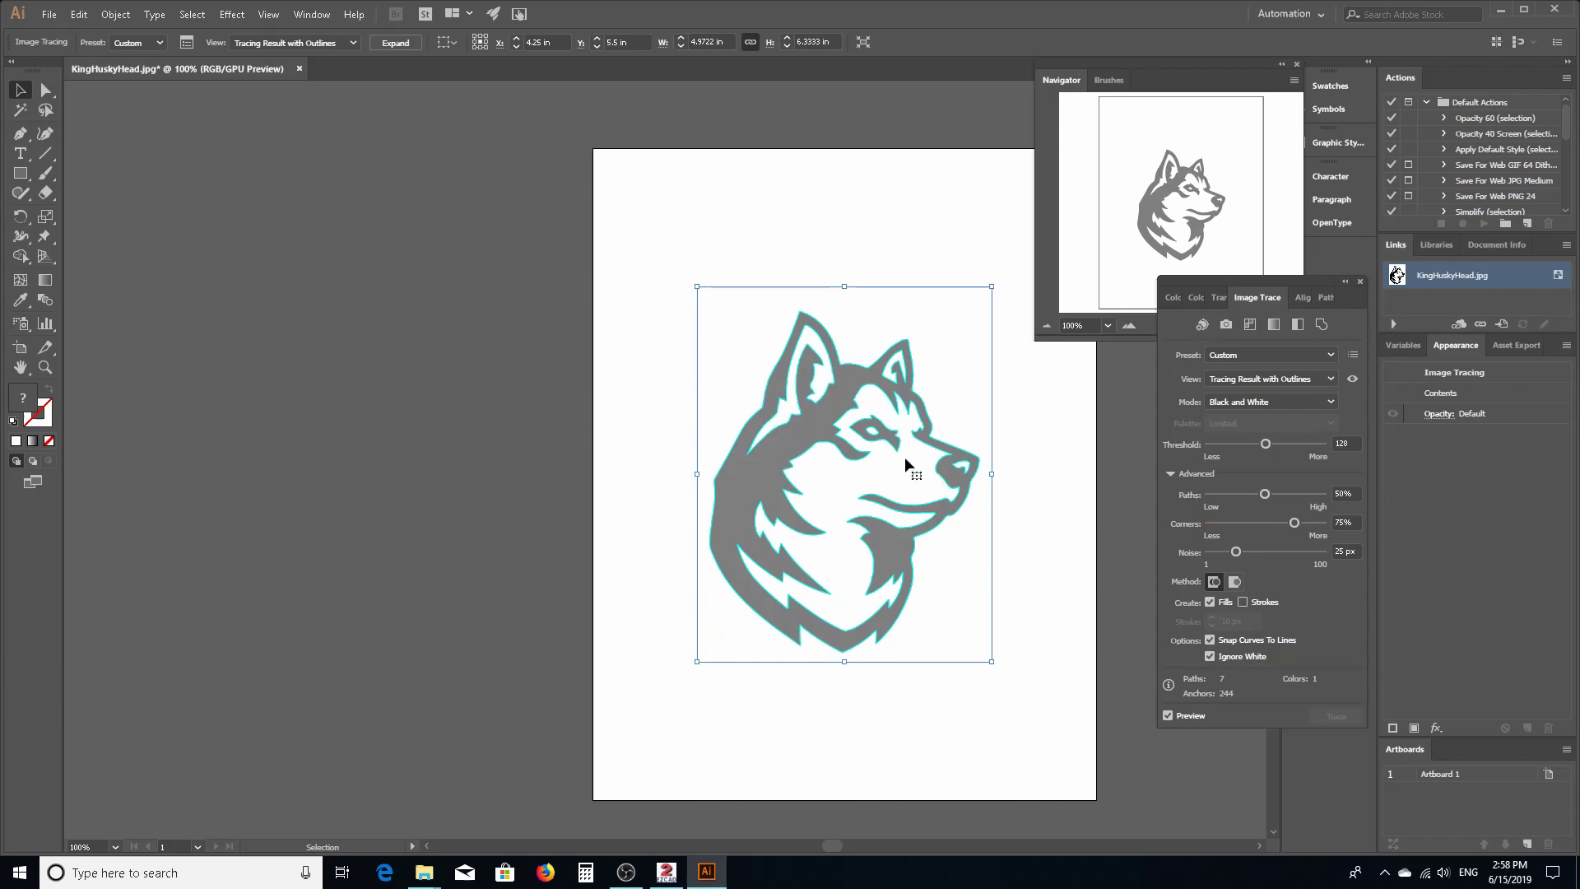
Zoom the Navigator to 200% and center the view box on the traced husky head.
left_click(1128, 325)
left_click(1128, 325)
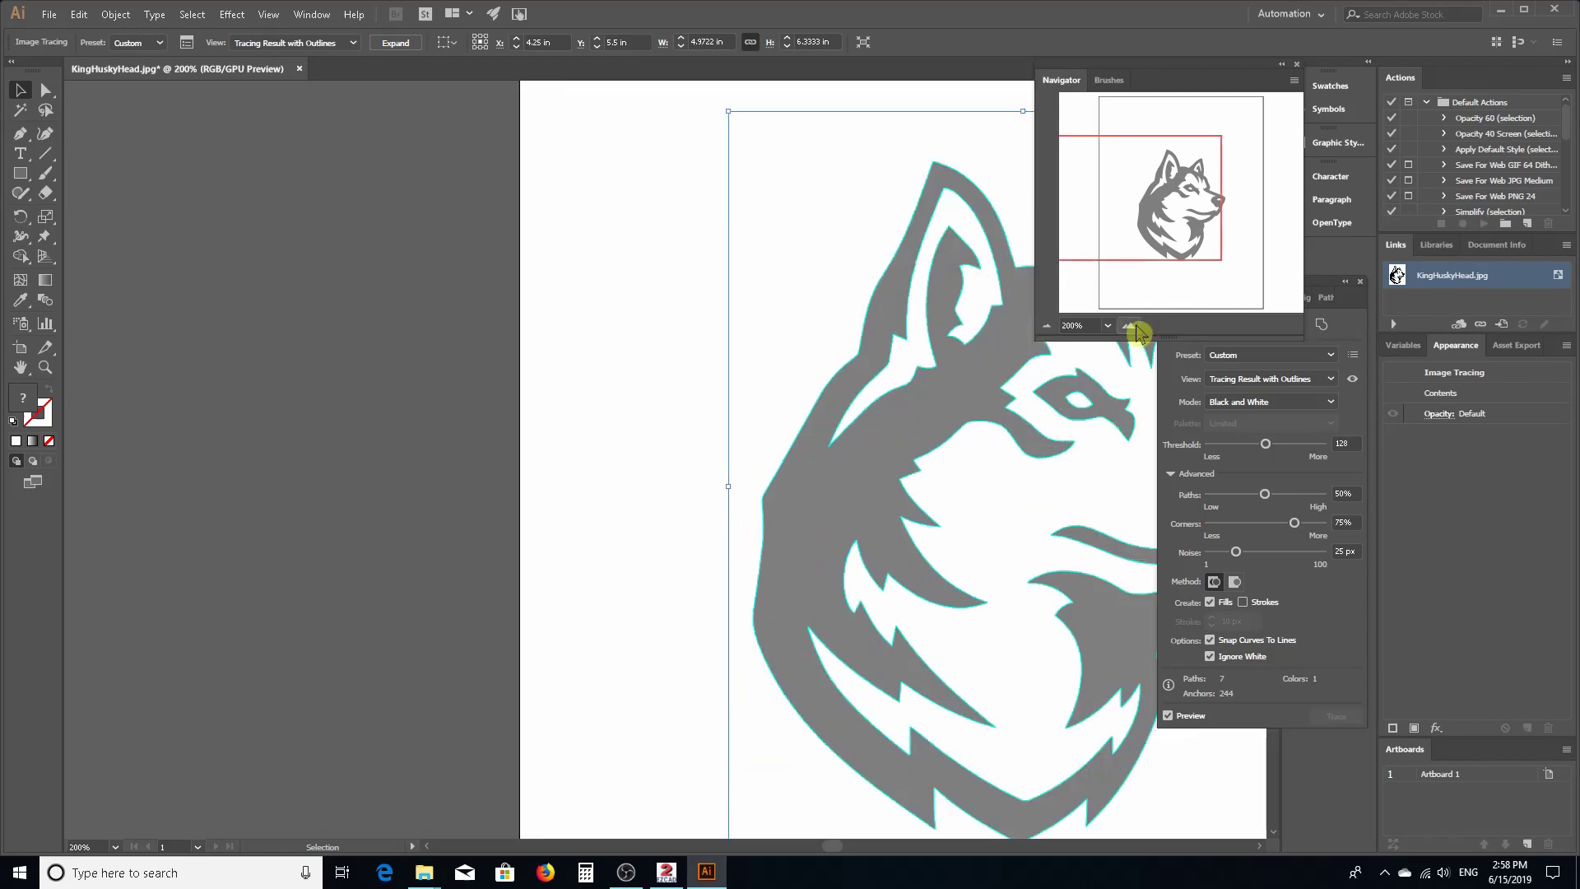
left_click_drag(1117, 236, 1173, 204)
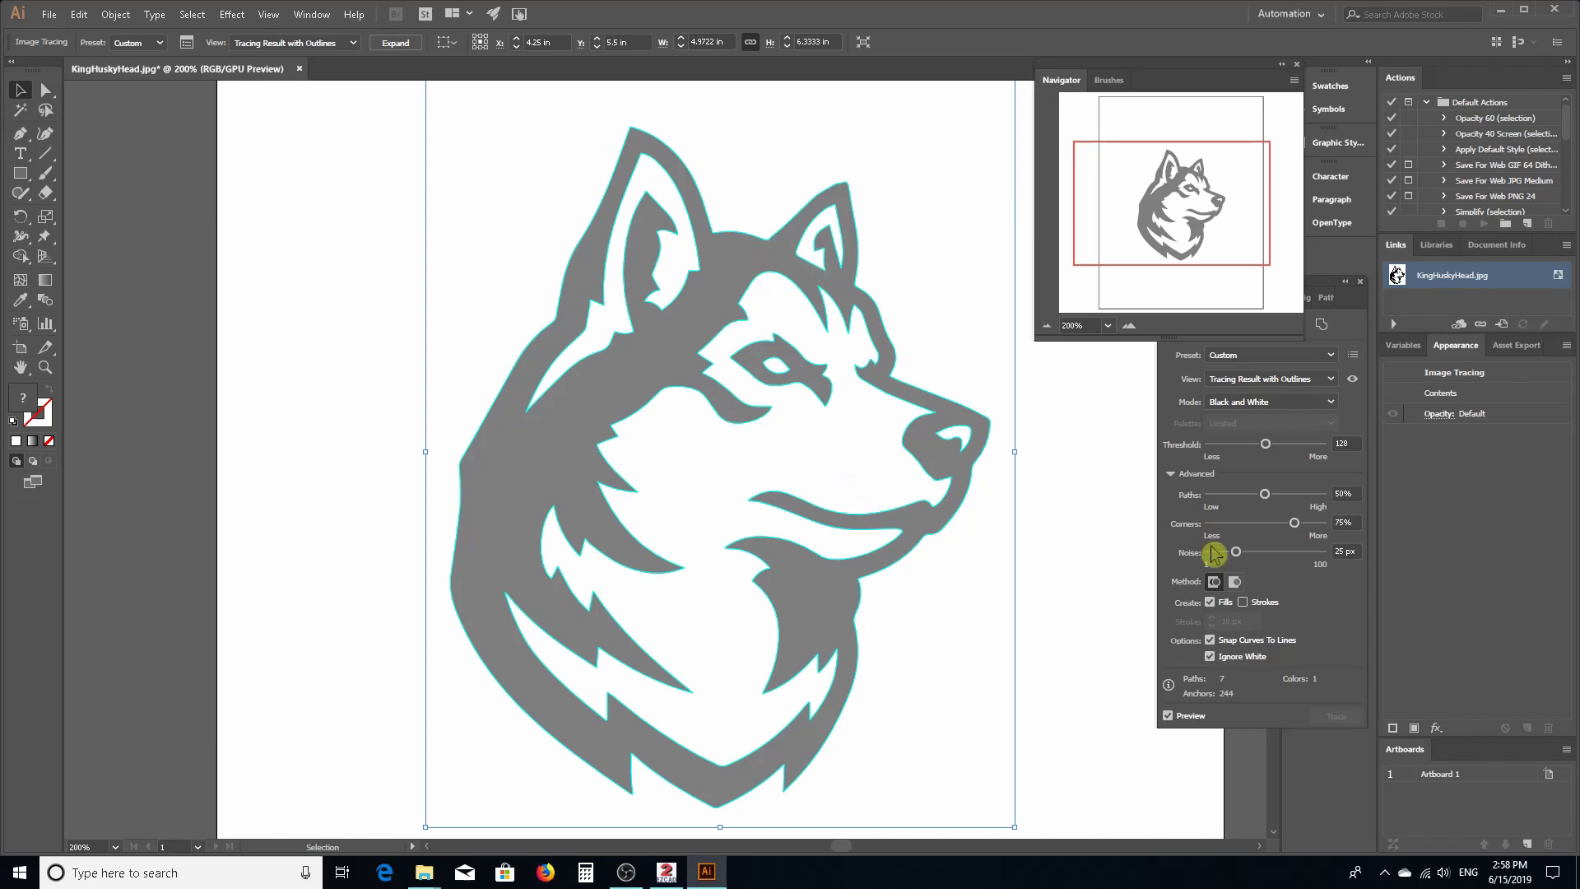
Try trace thresholds of 177 and 32, then settle the husky trace threshold at 91.
left_click_drag(1267, 449, 1298, 451)
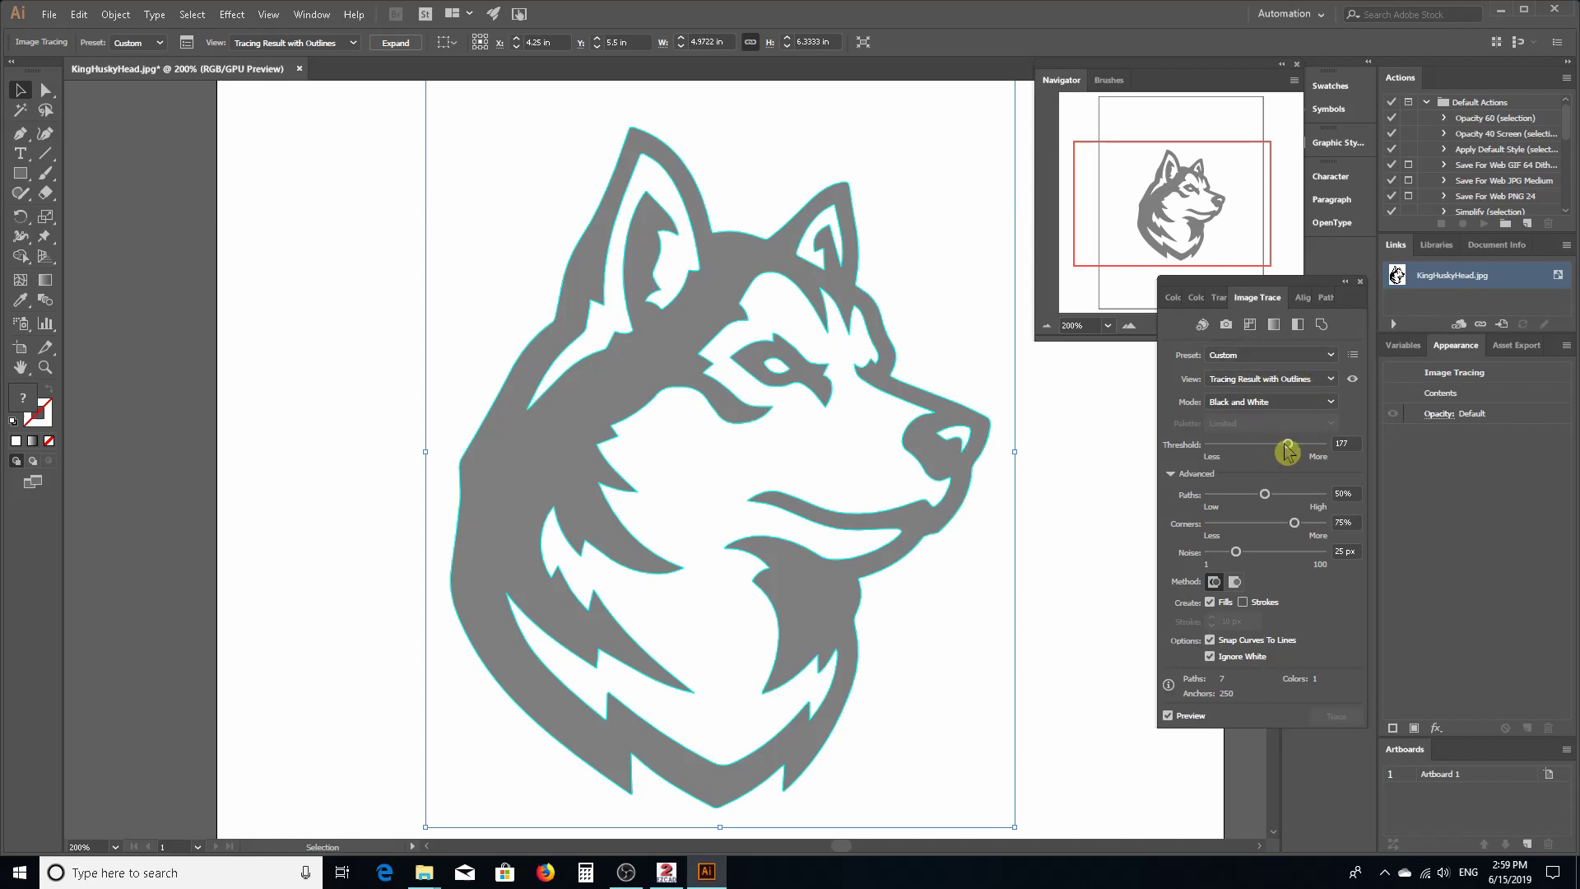
left_click_drag(1286, 451, 1232, 455)
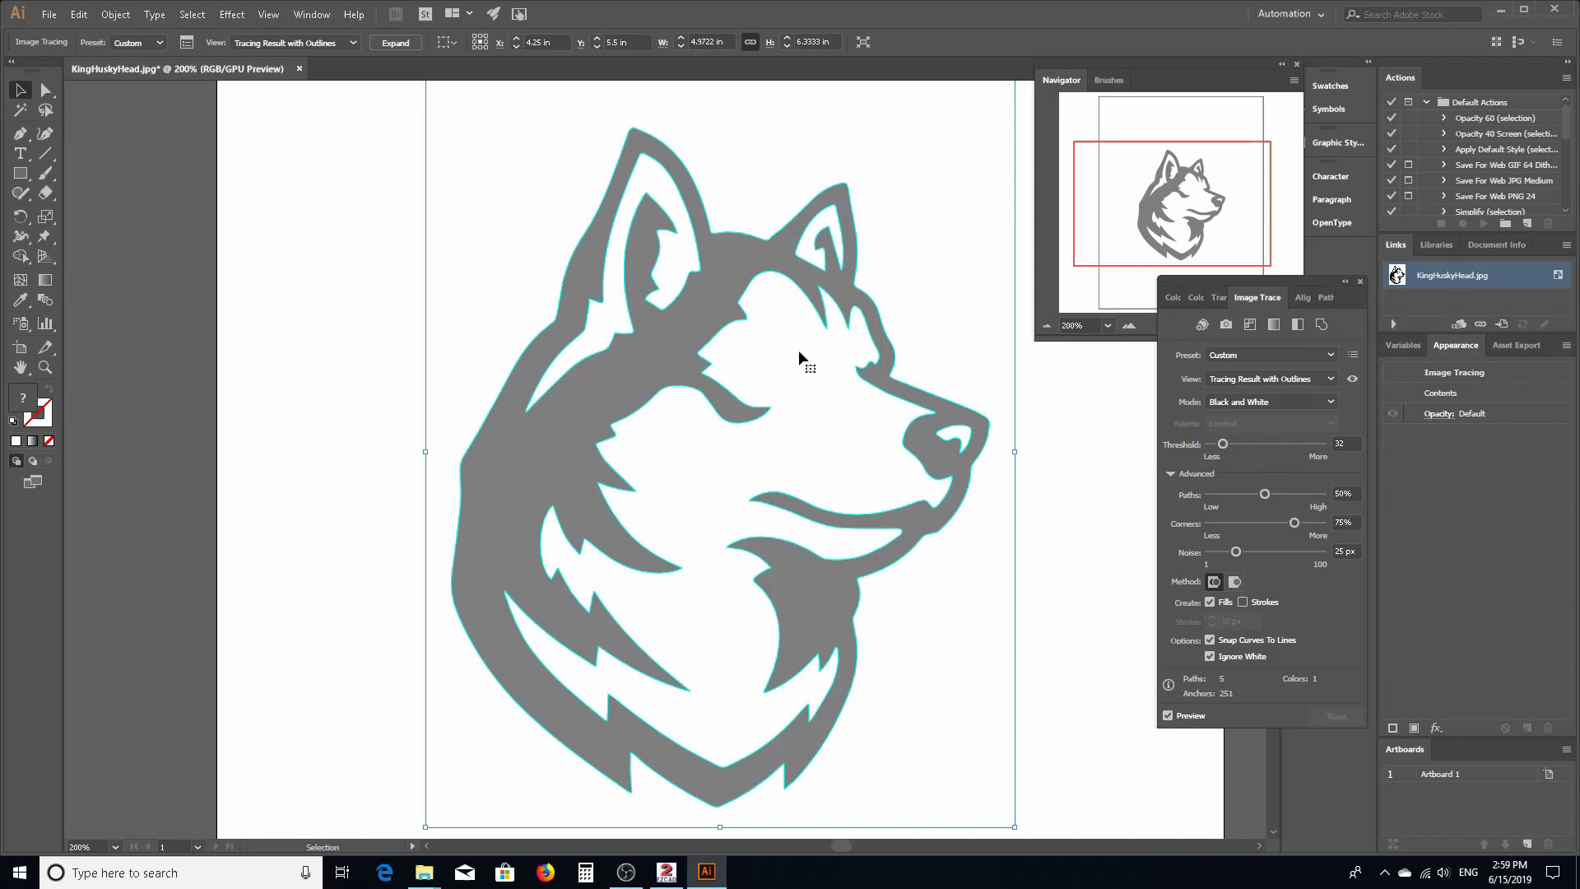
left_click_drag(1223, 444, 1258, 454)
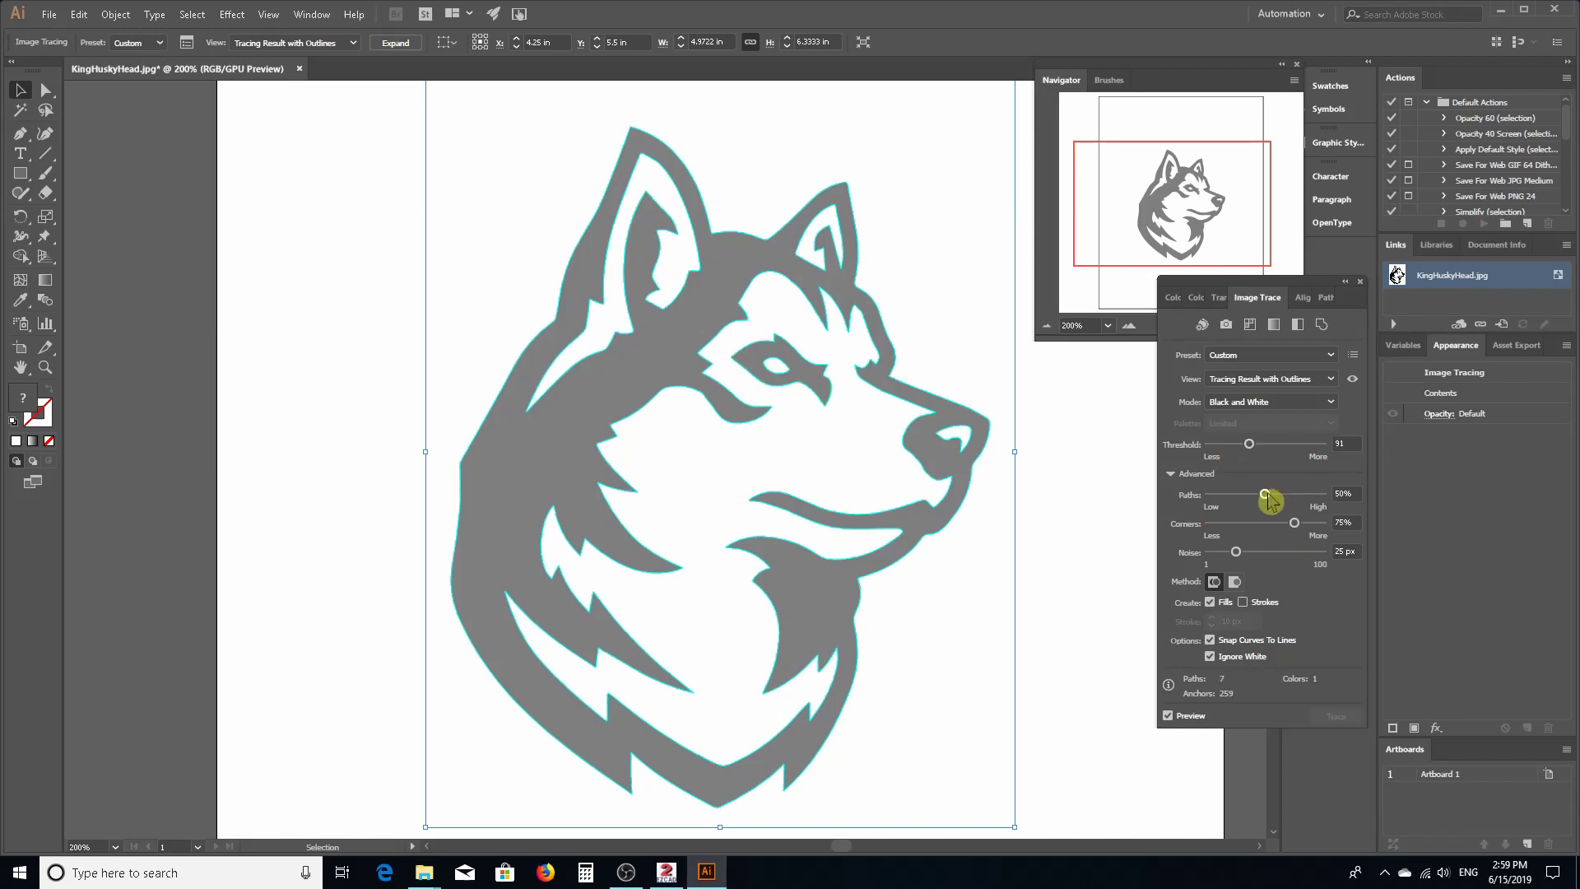
Set the husky trace's Paths to 100%, Corners to 0% and Noise to 10 px.
left_click_drag(1268, 498, 1218, 503)
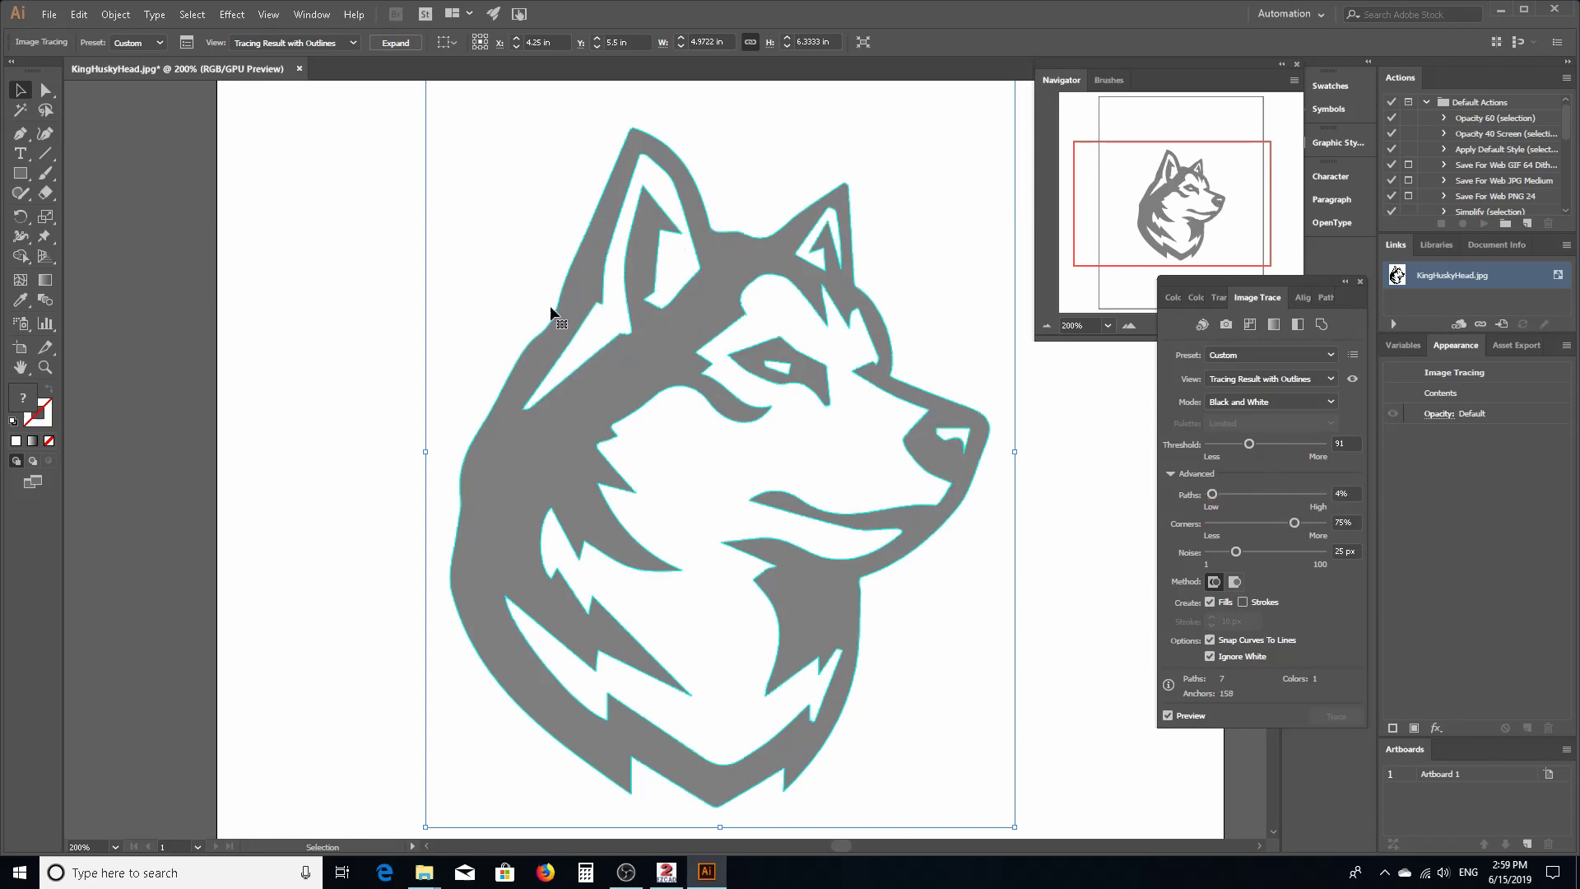
left_click_drag(1221, 498, 1323, 501)
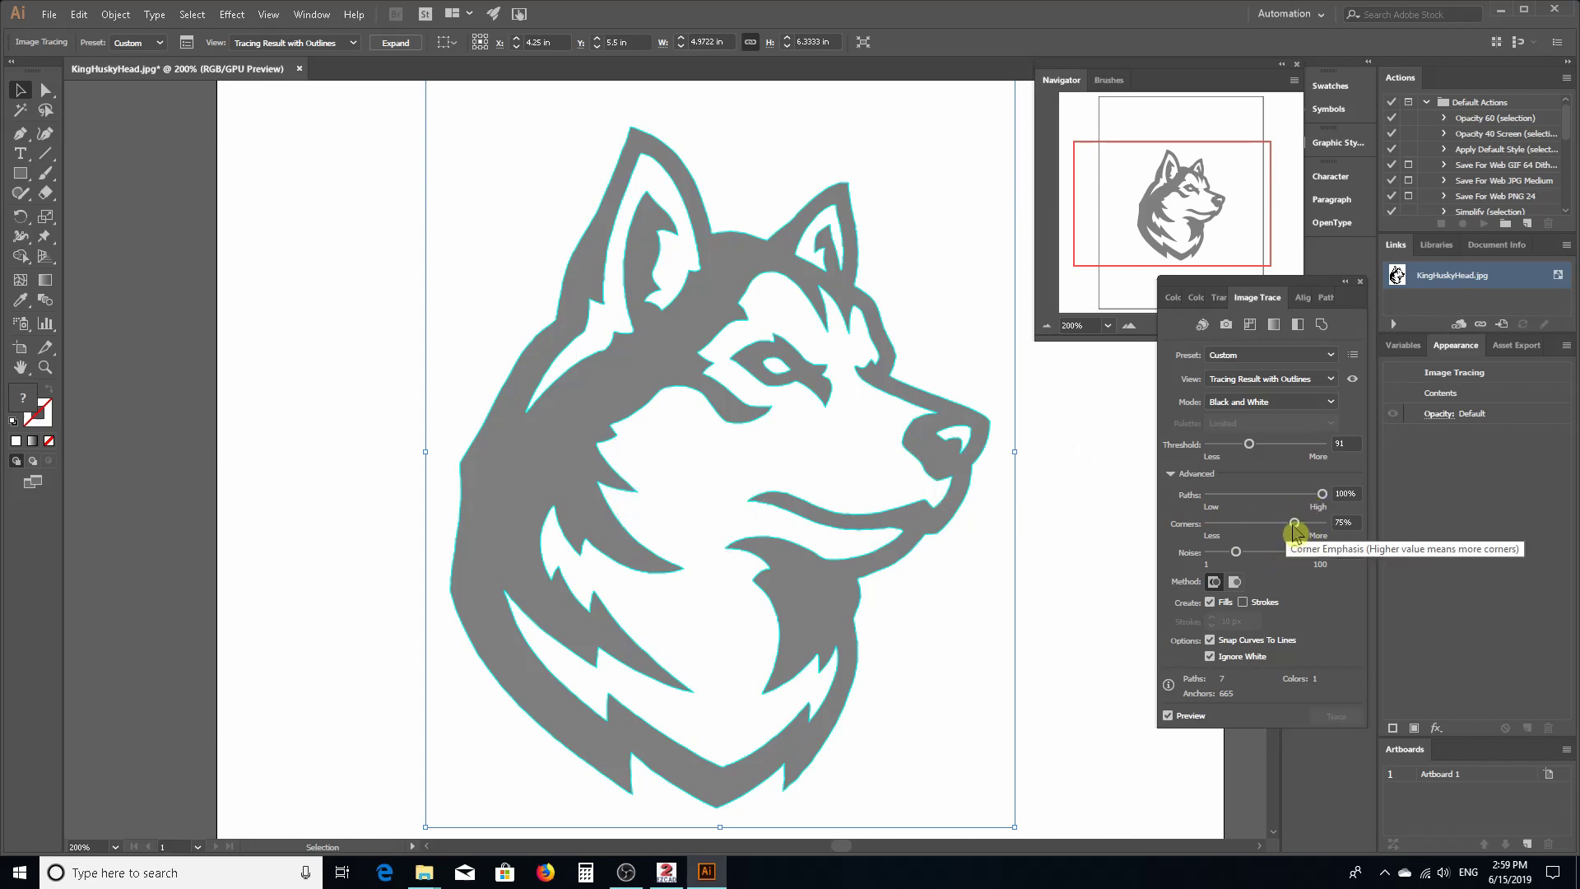
left_click_drag(1295, 523, 1212, 537)
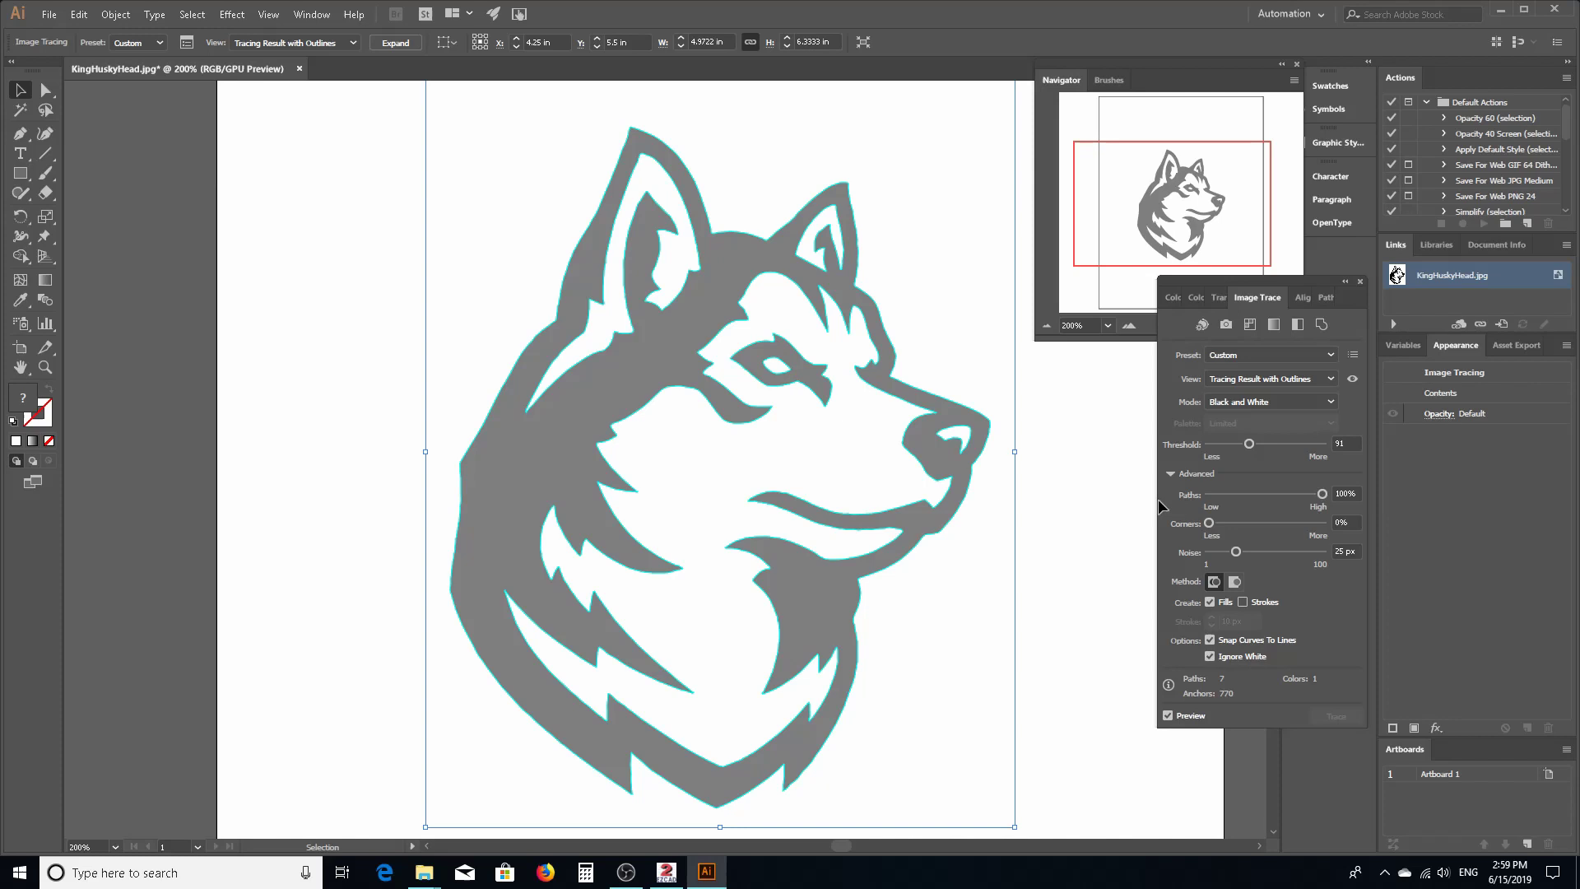
mouse_move(1210, 523)
left_mouse_down()
mouse_move(1333, 533)
mouse_move(1161, 529)
left_mouse_up()
left_click(1202, 533)
left_click_drag(1263, 540, 1228, 545)
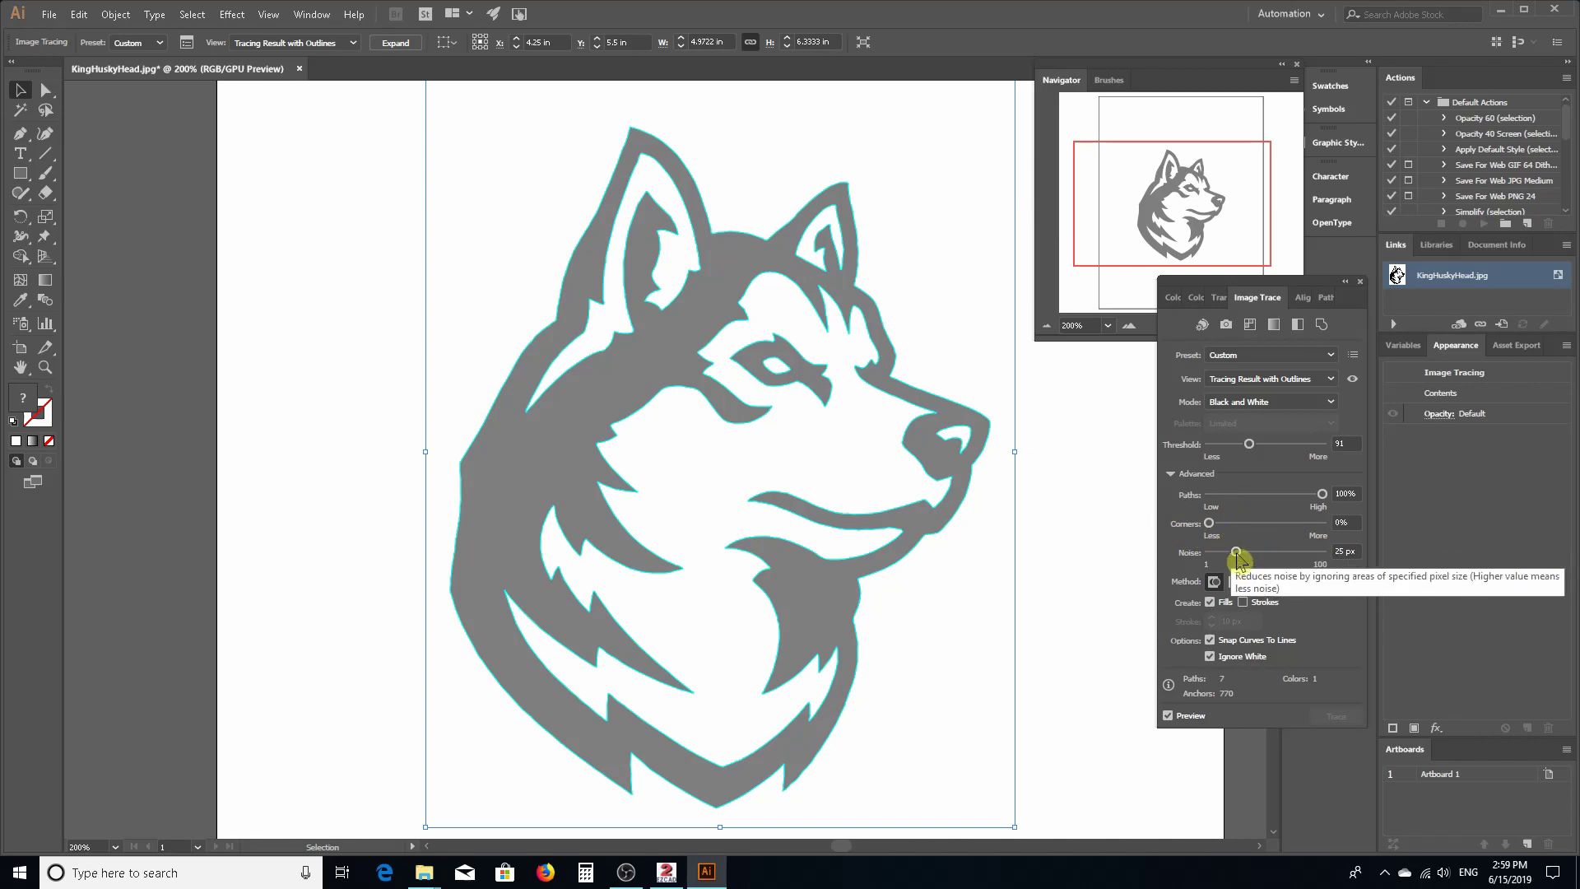
mouse_move(1236, 552)
left_mouse_down()
mouse_move(1217, 560)
mouse_move(1322, 553)
mouse_move(1312, 575)
left_mouse_up()
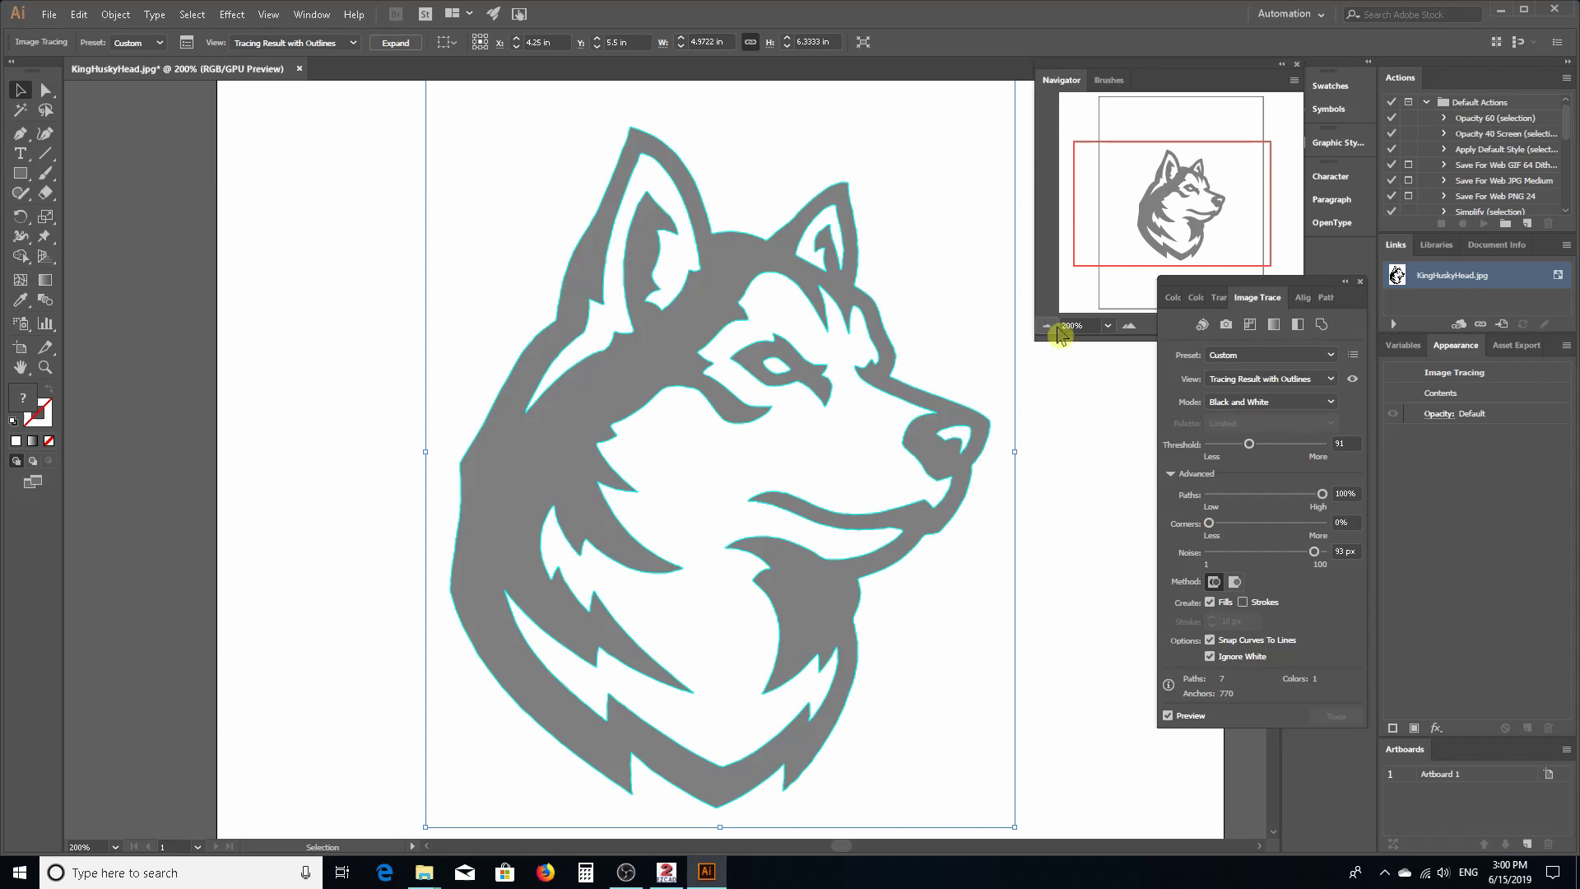
Expand the husky trace into editable black paths and select the resulting group.
left_click(392, 45)
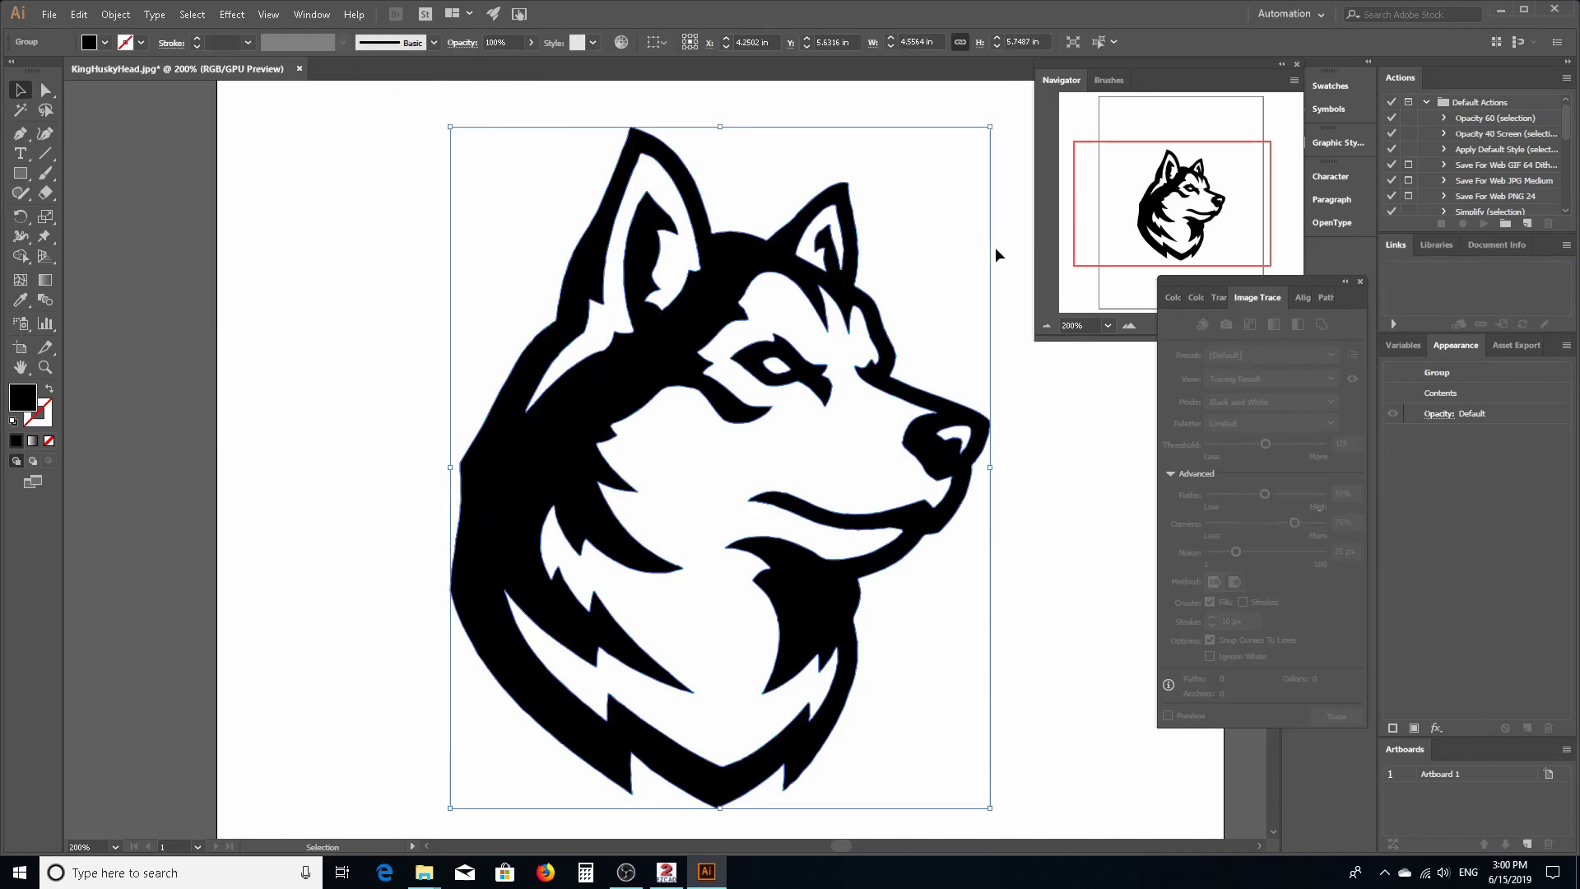
left_click(676, 443)
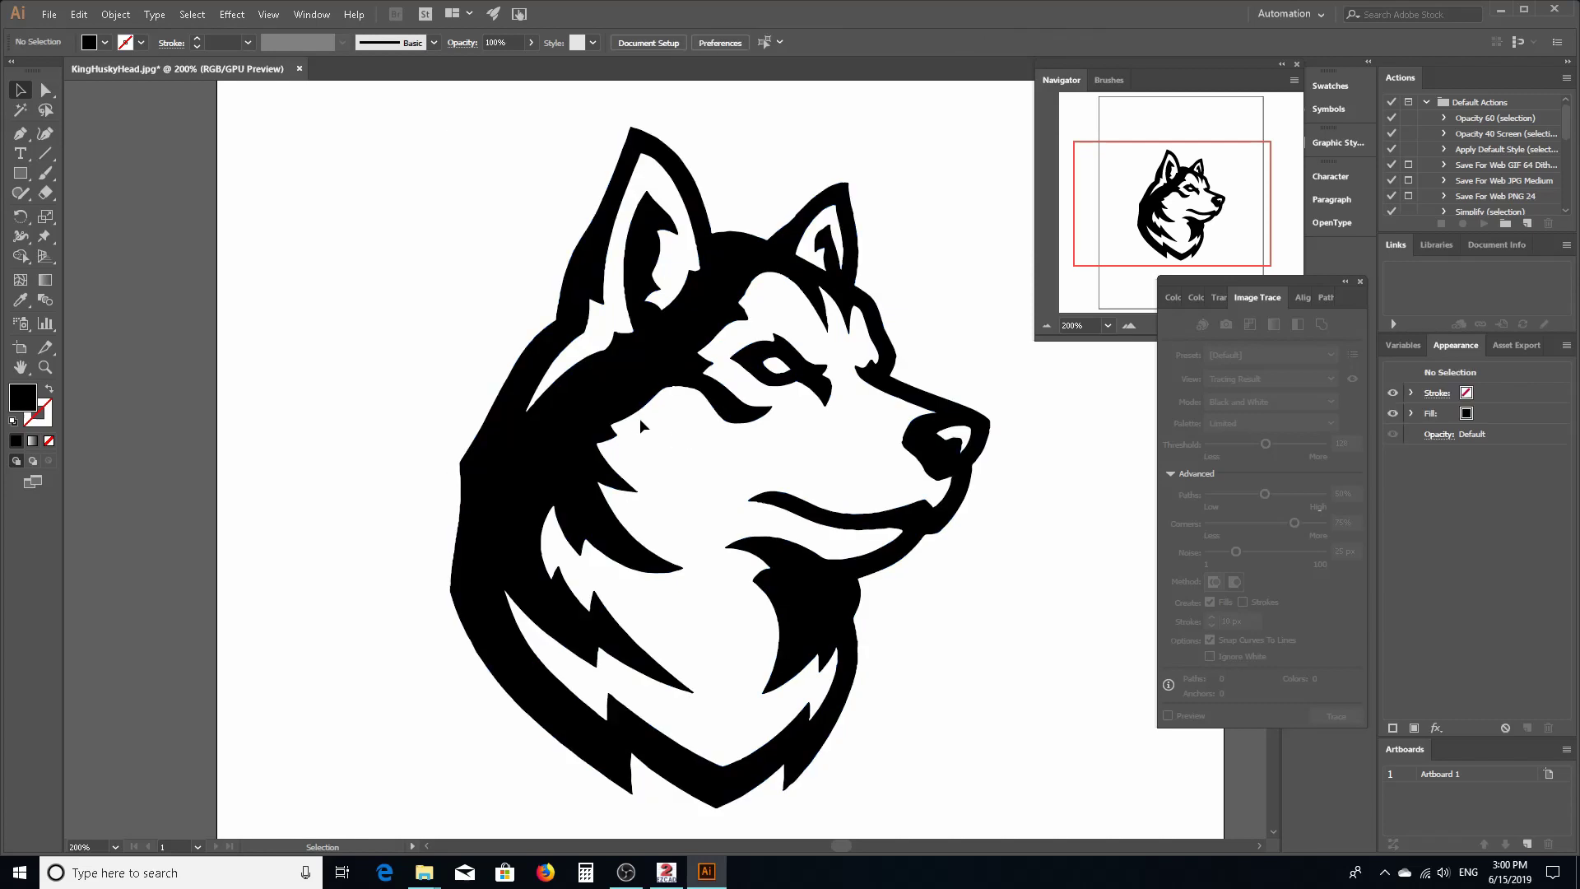
left_click(634, 415)
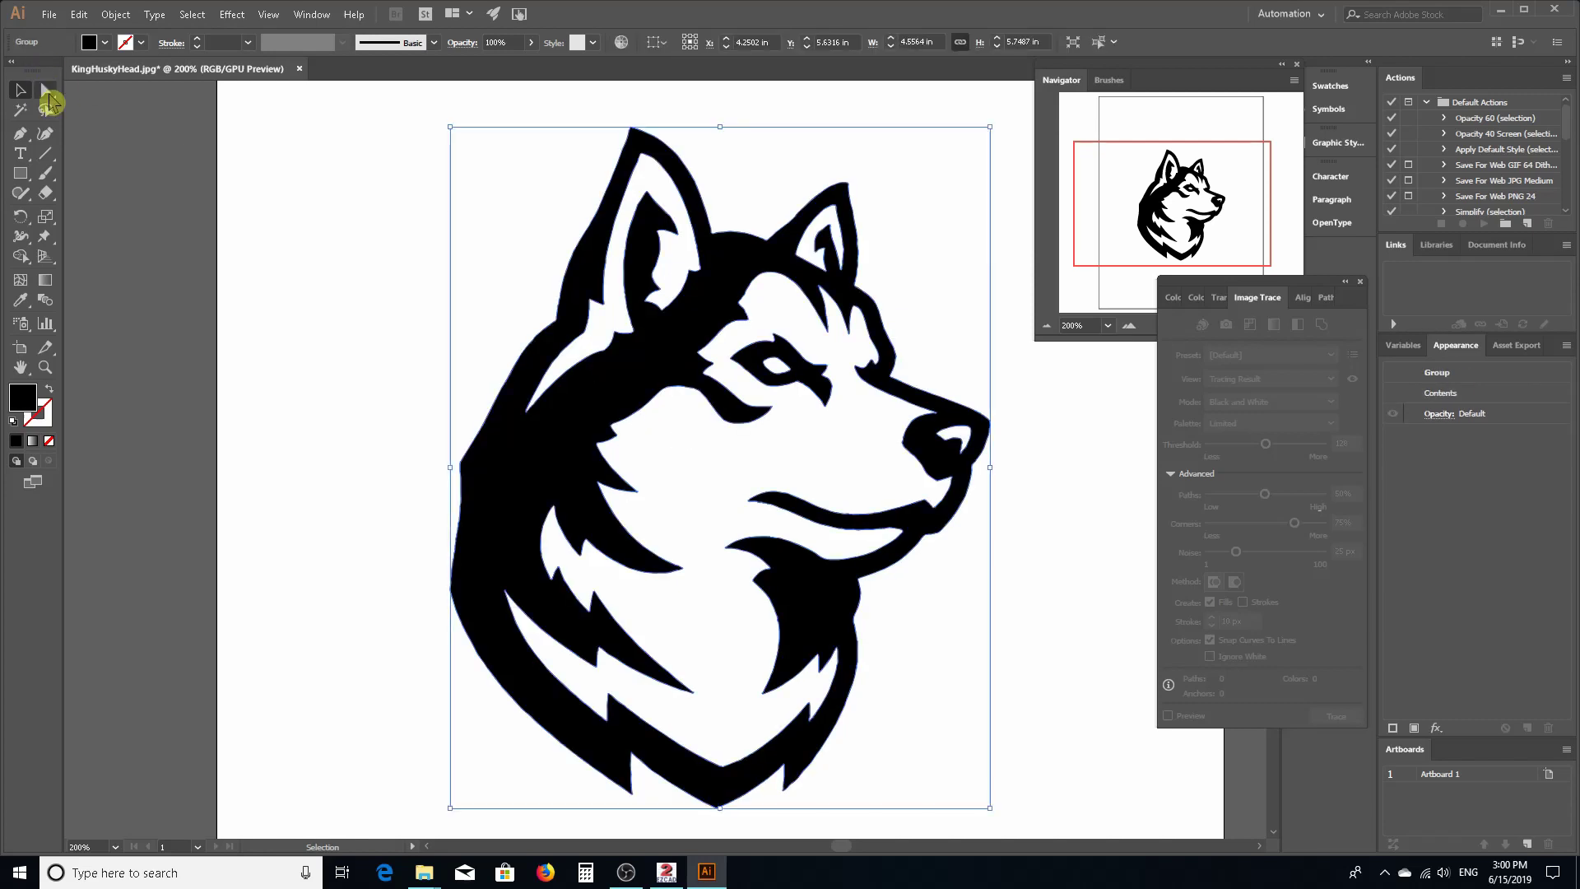
Use the Selection tool instead of Direct Selection to select the whole husky group.
left_click(46, 89)
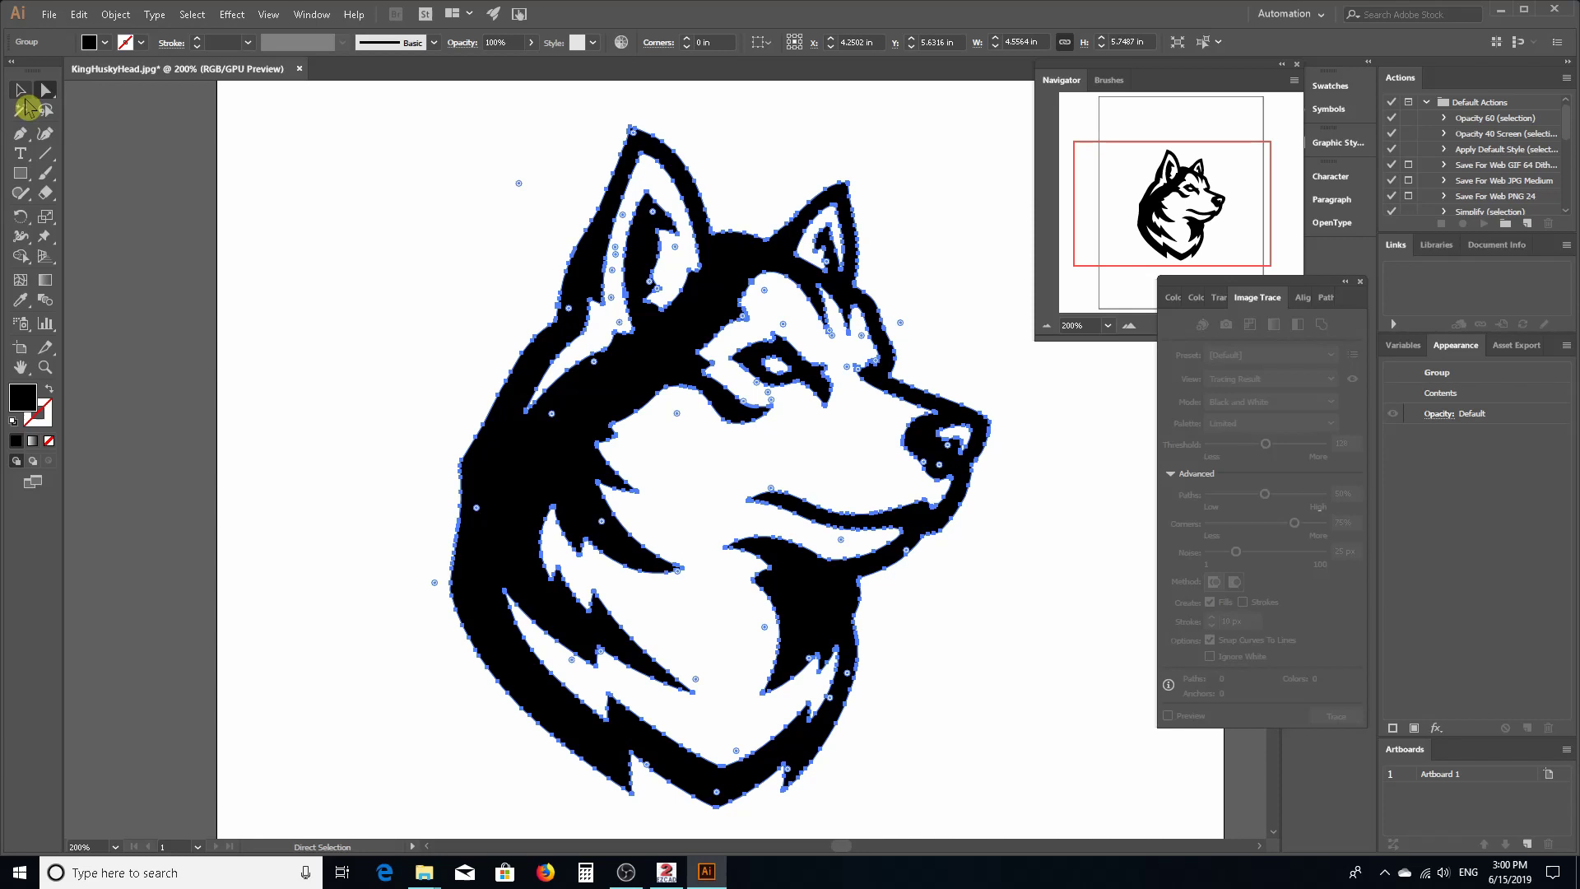
left_click(403, 180)
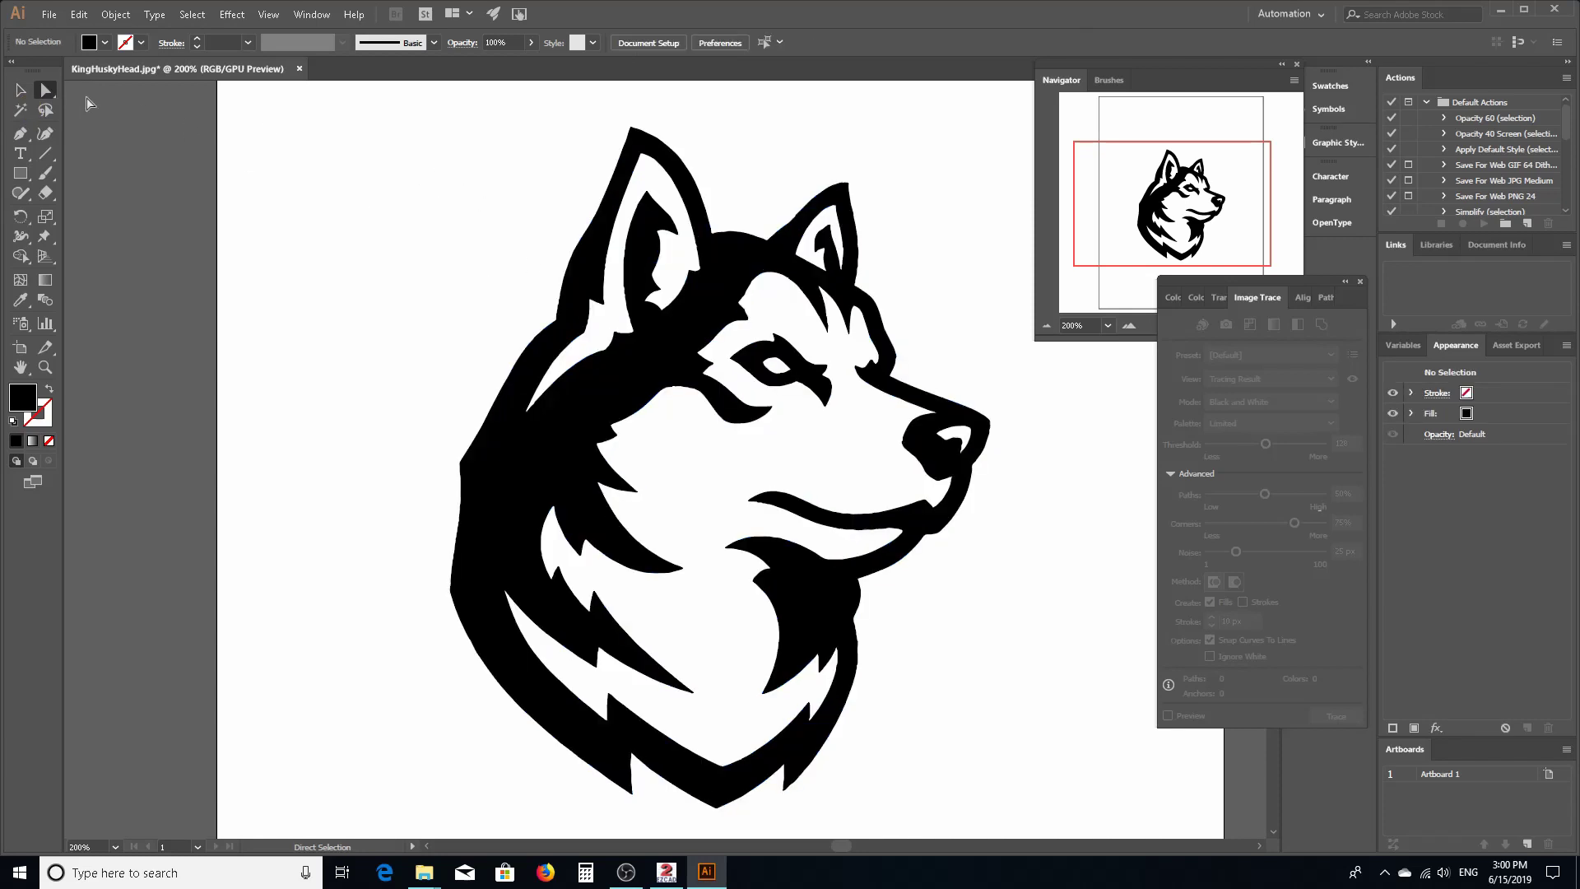
left_click(21, 90)
left_click(531, 400)
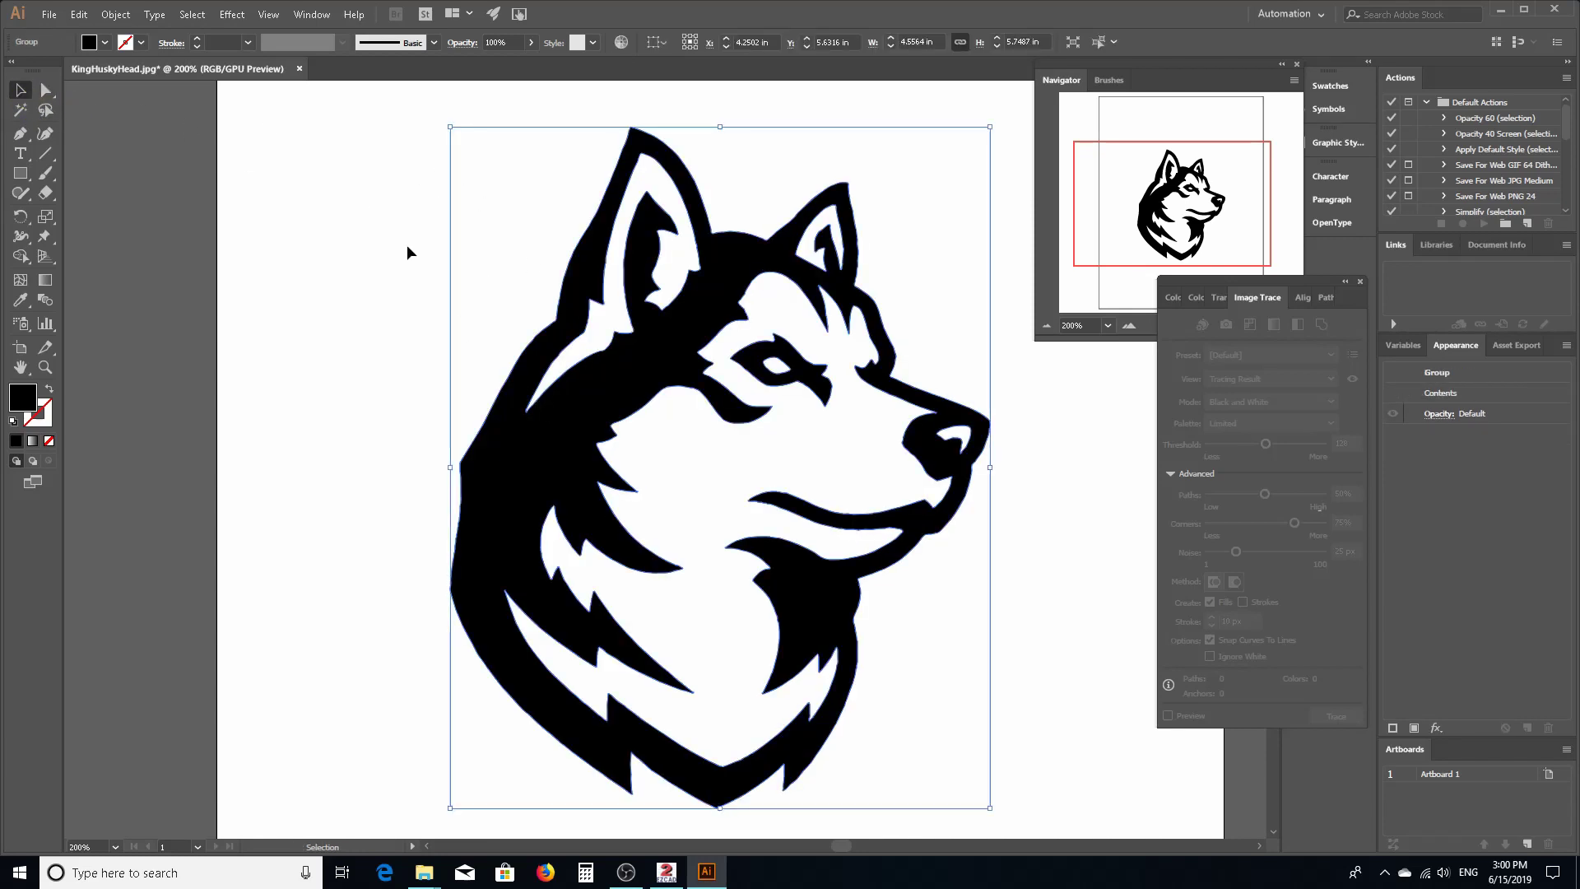
left_click(120, 51)
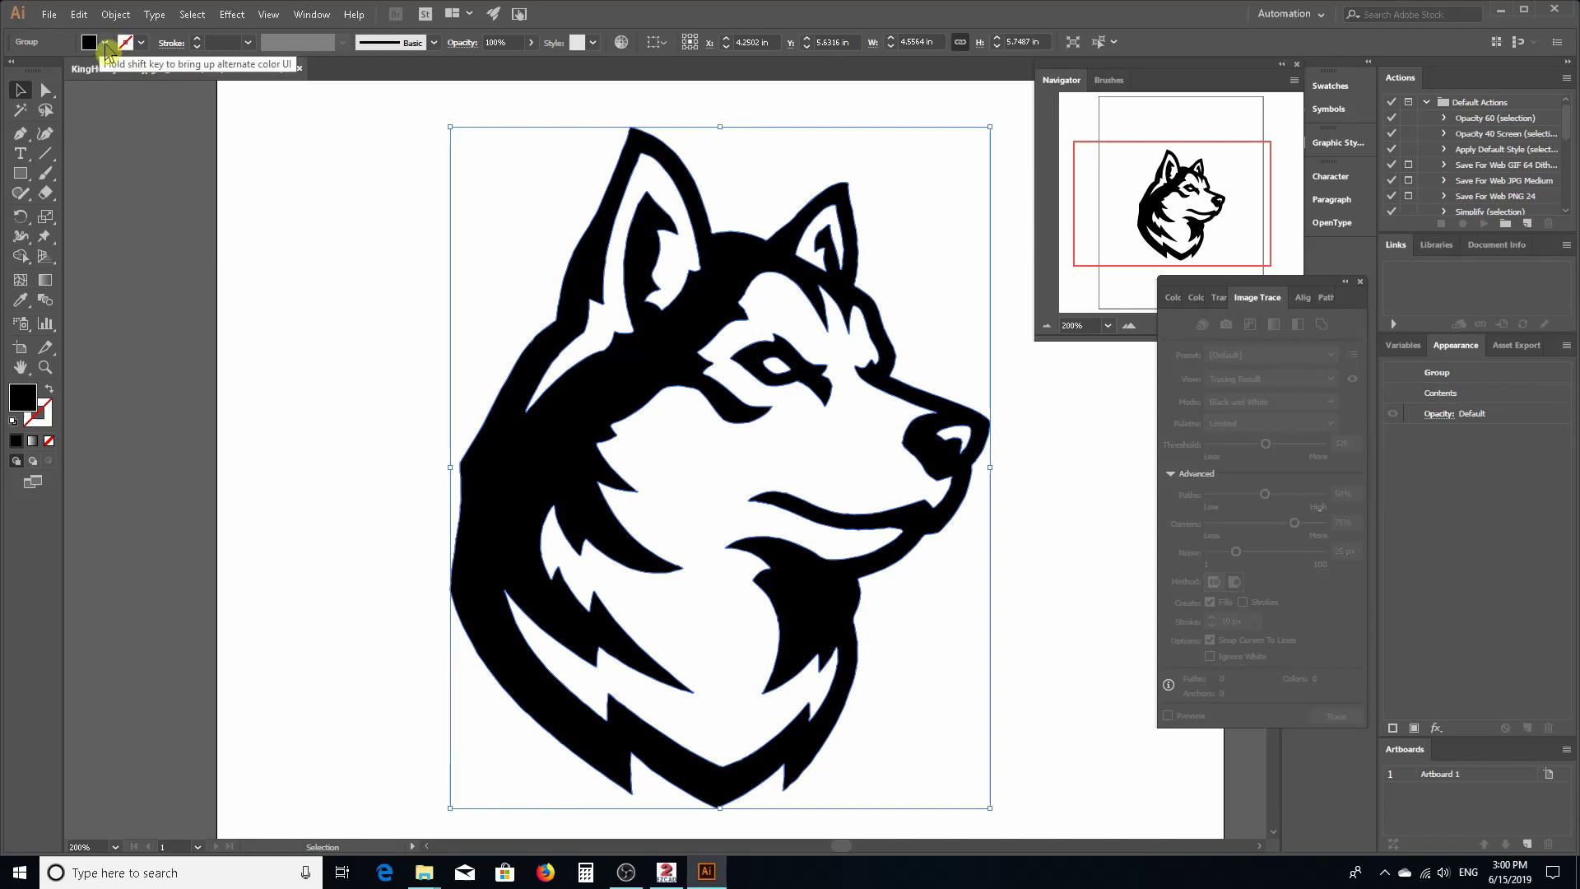
Give the husky no fill, a black stroke and a 0.25 pt stroke weight.
left_click(107, 51)
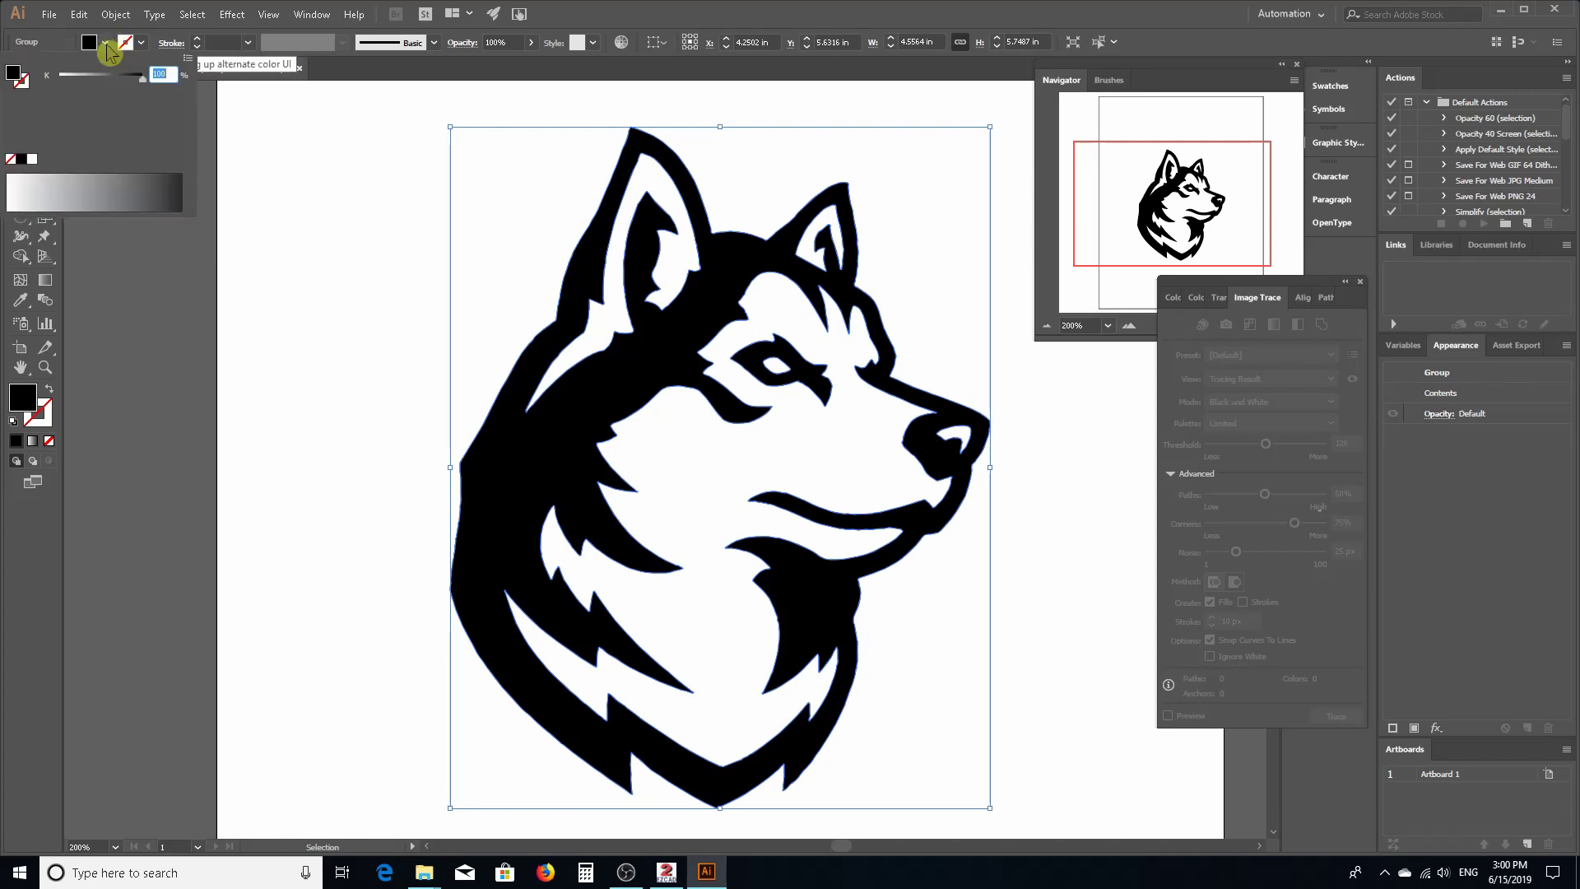
left_click(13, 161)
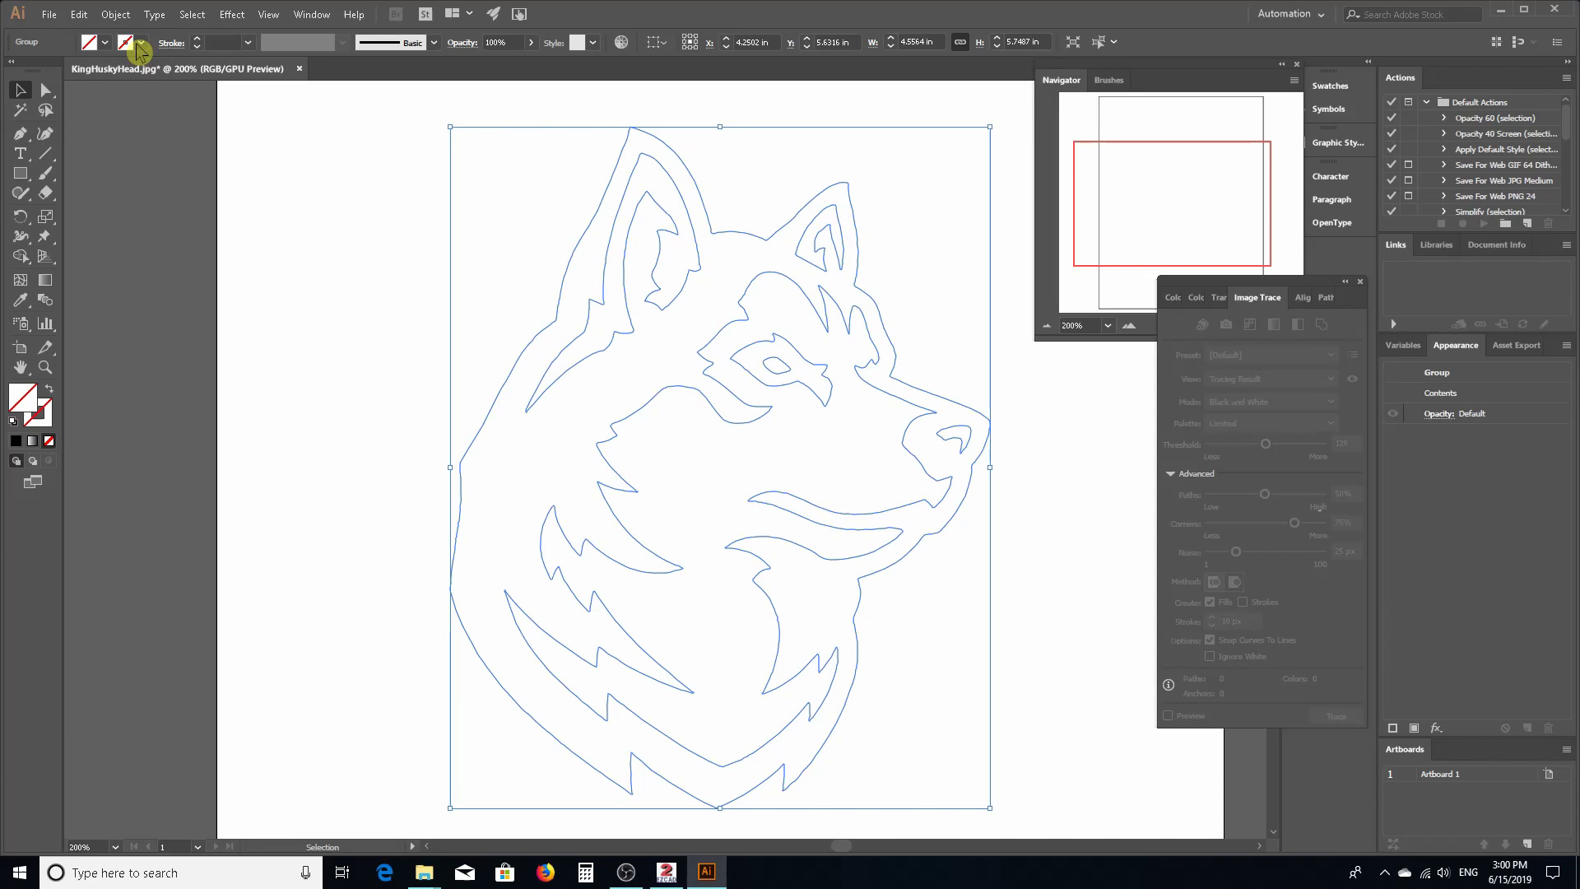
left_click(140, 44)
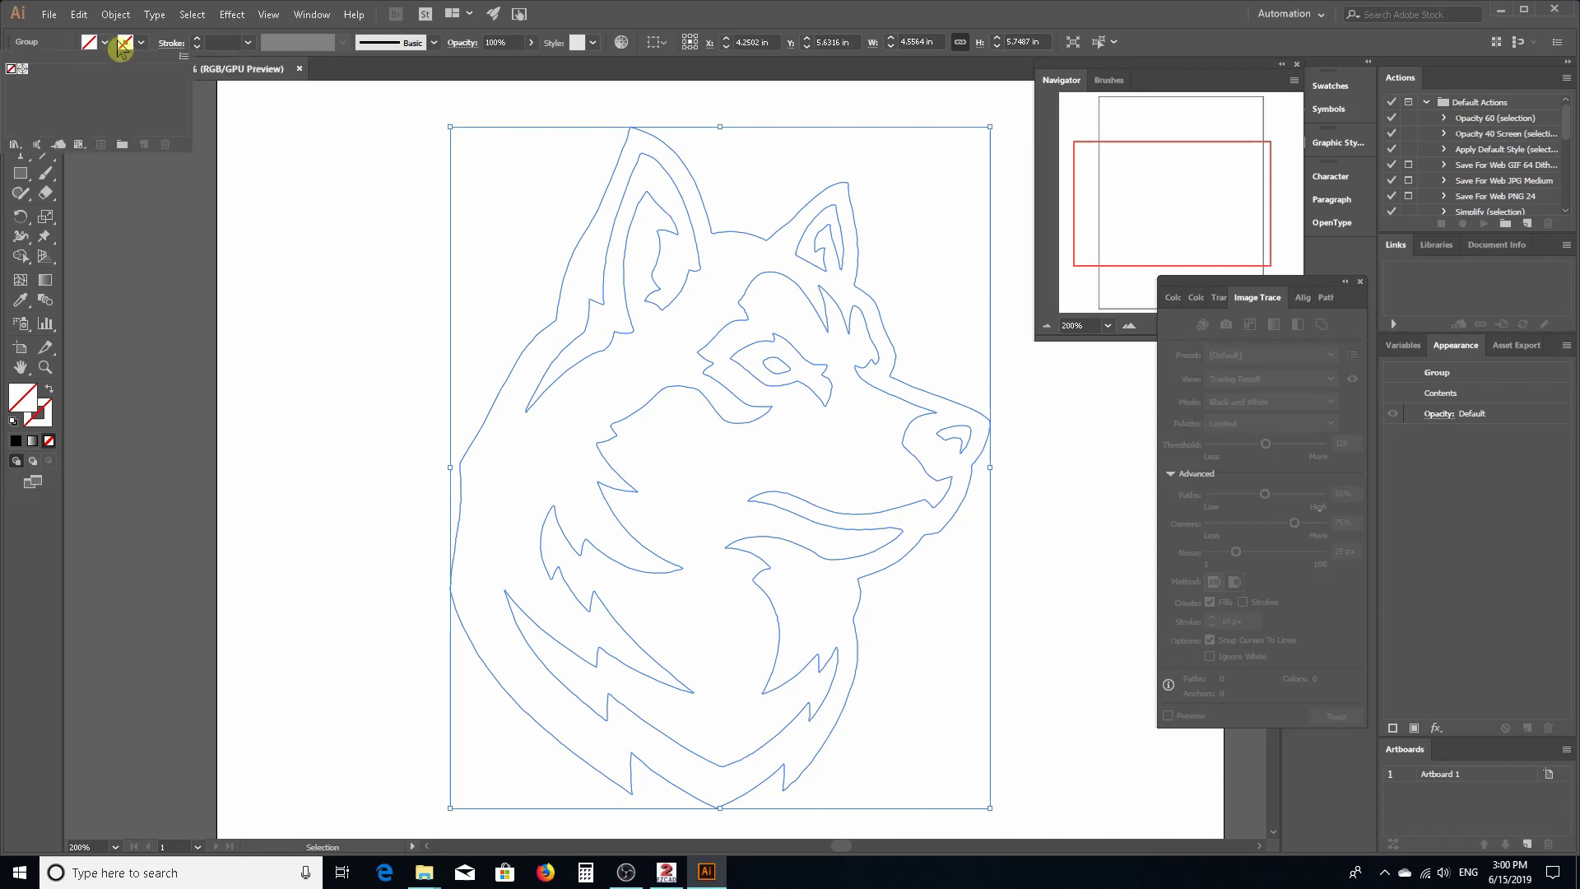
left_click(140, 47)
left_click(140, 47, "shift")
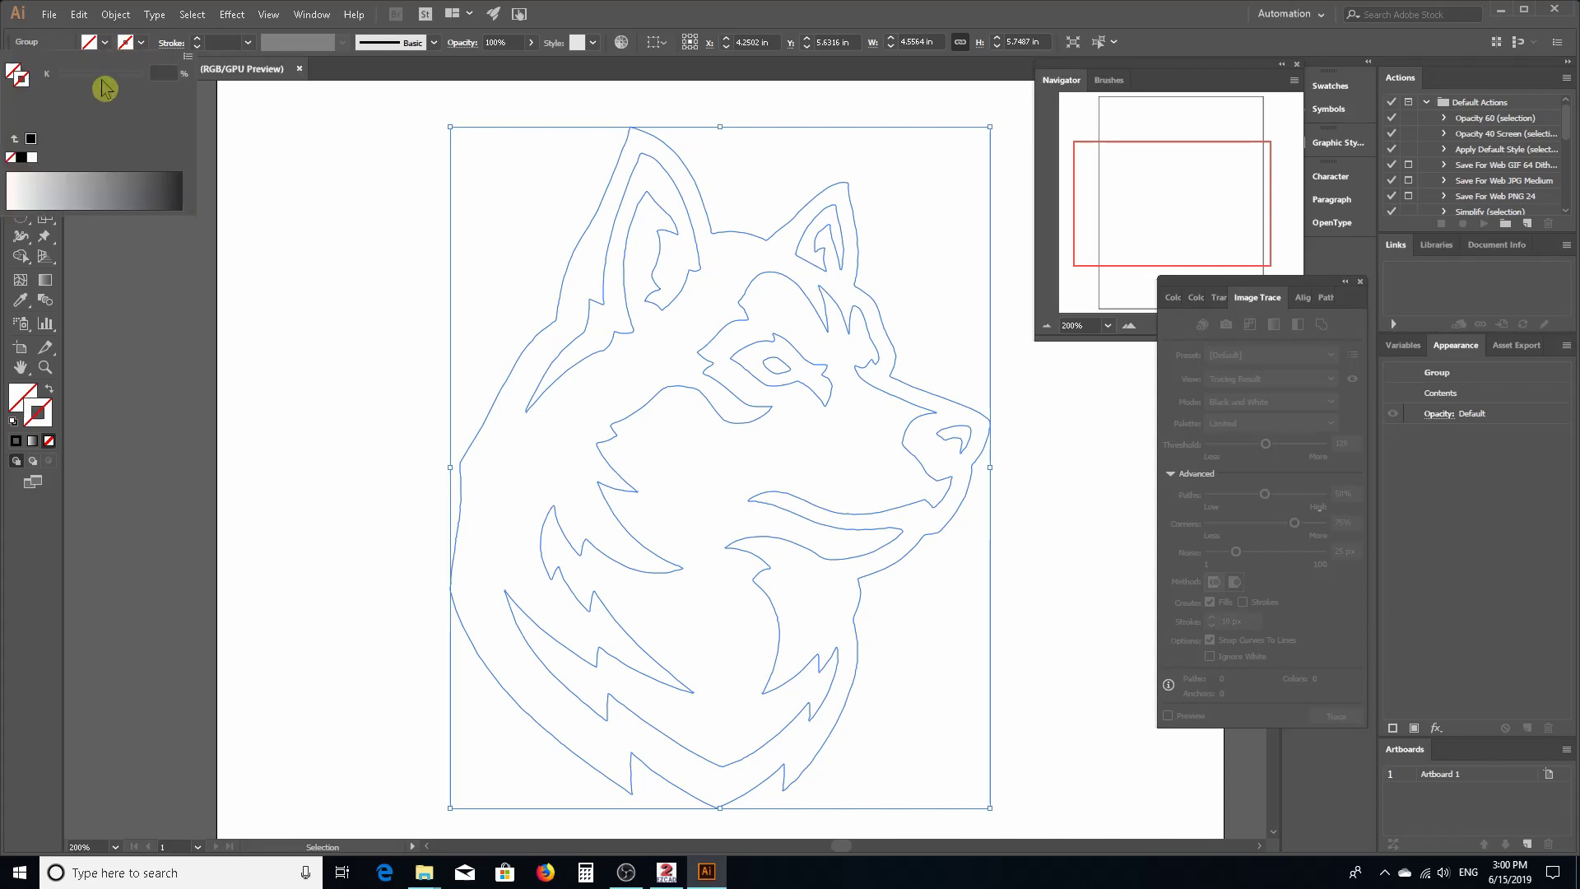
left_click(21, 159)
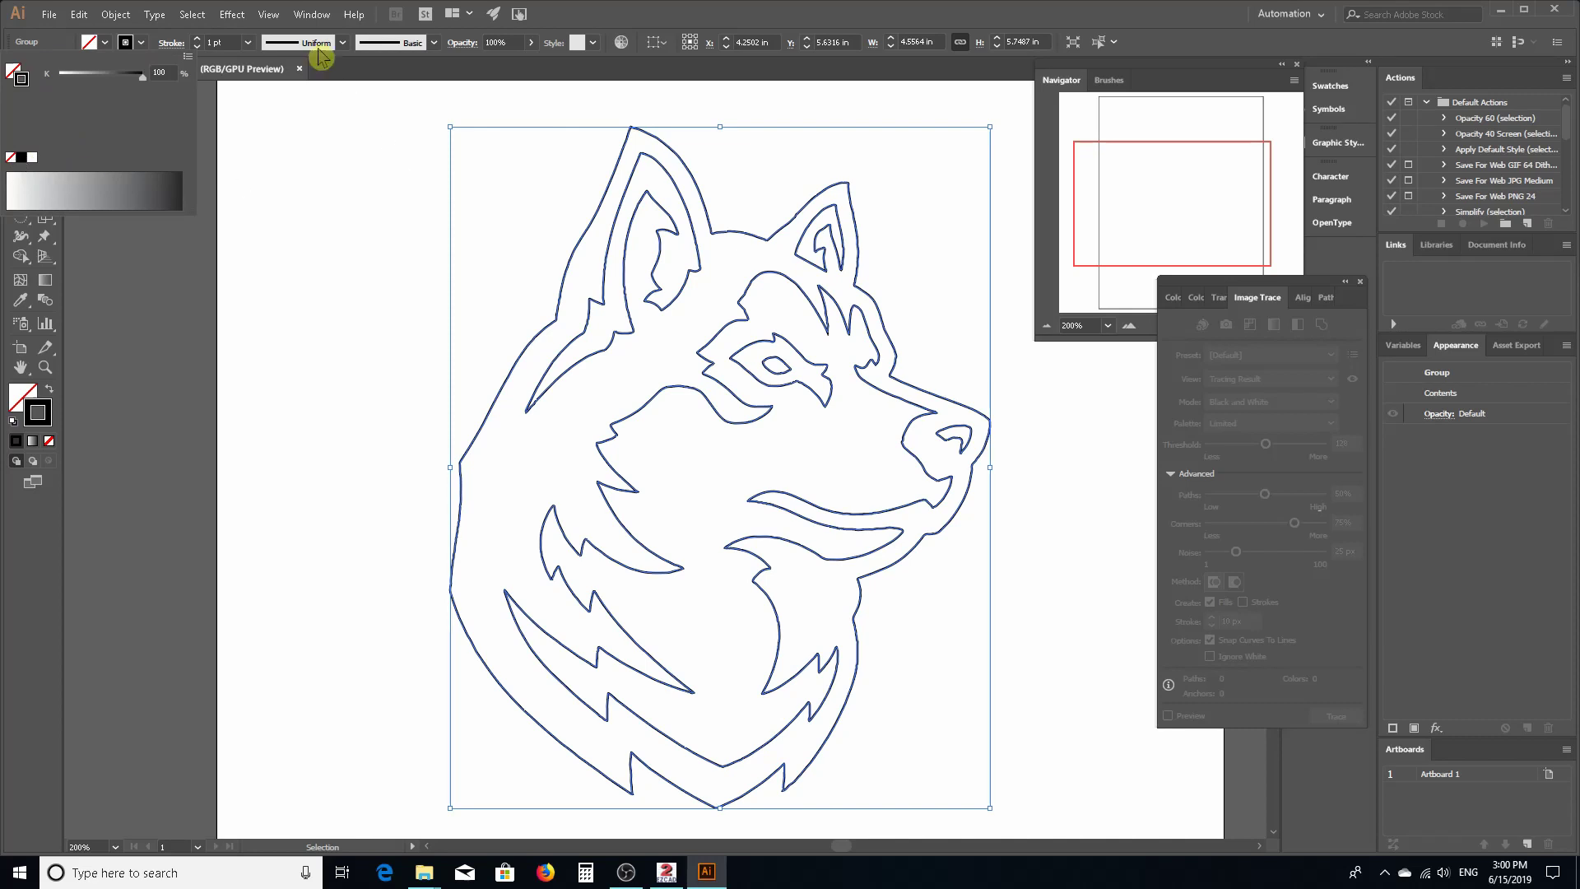
left_click(248, 42)
left_click(274, 63)
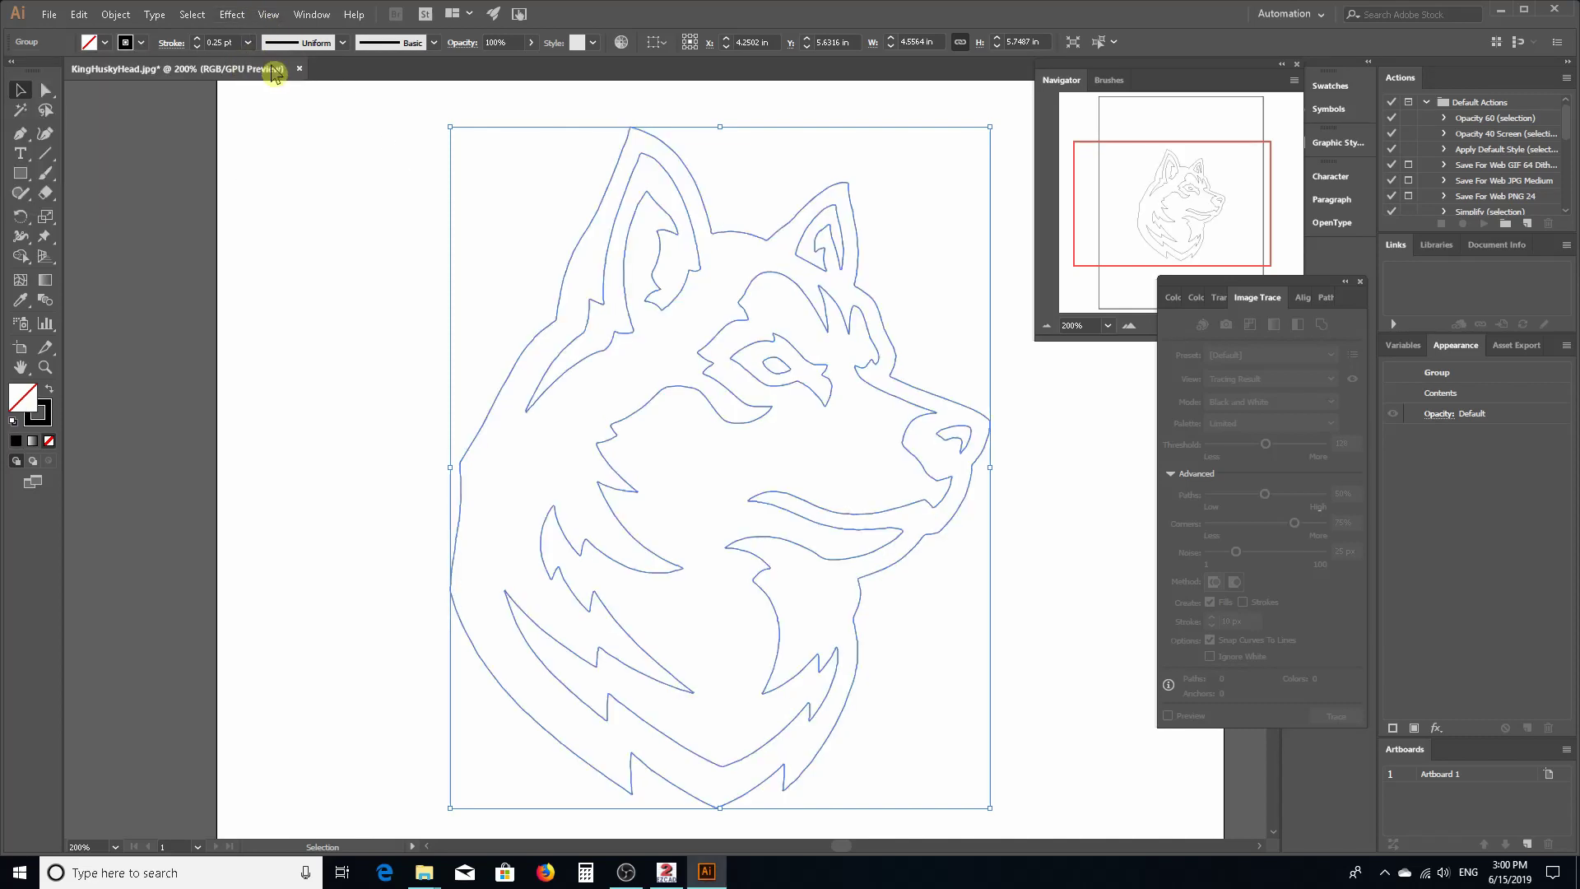
Zoom to 150% and check the outlines by selecting and deselecting the husky group.
left_click(437, 180)
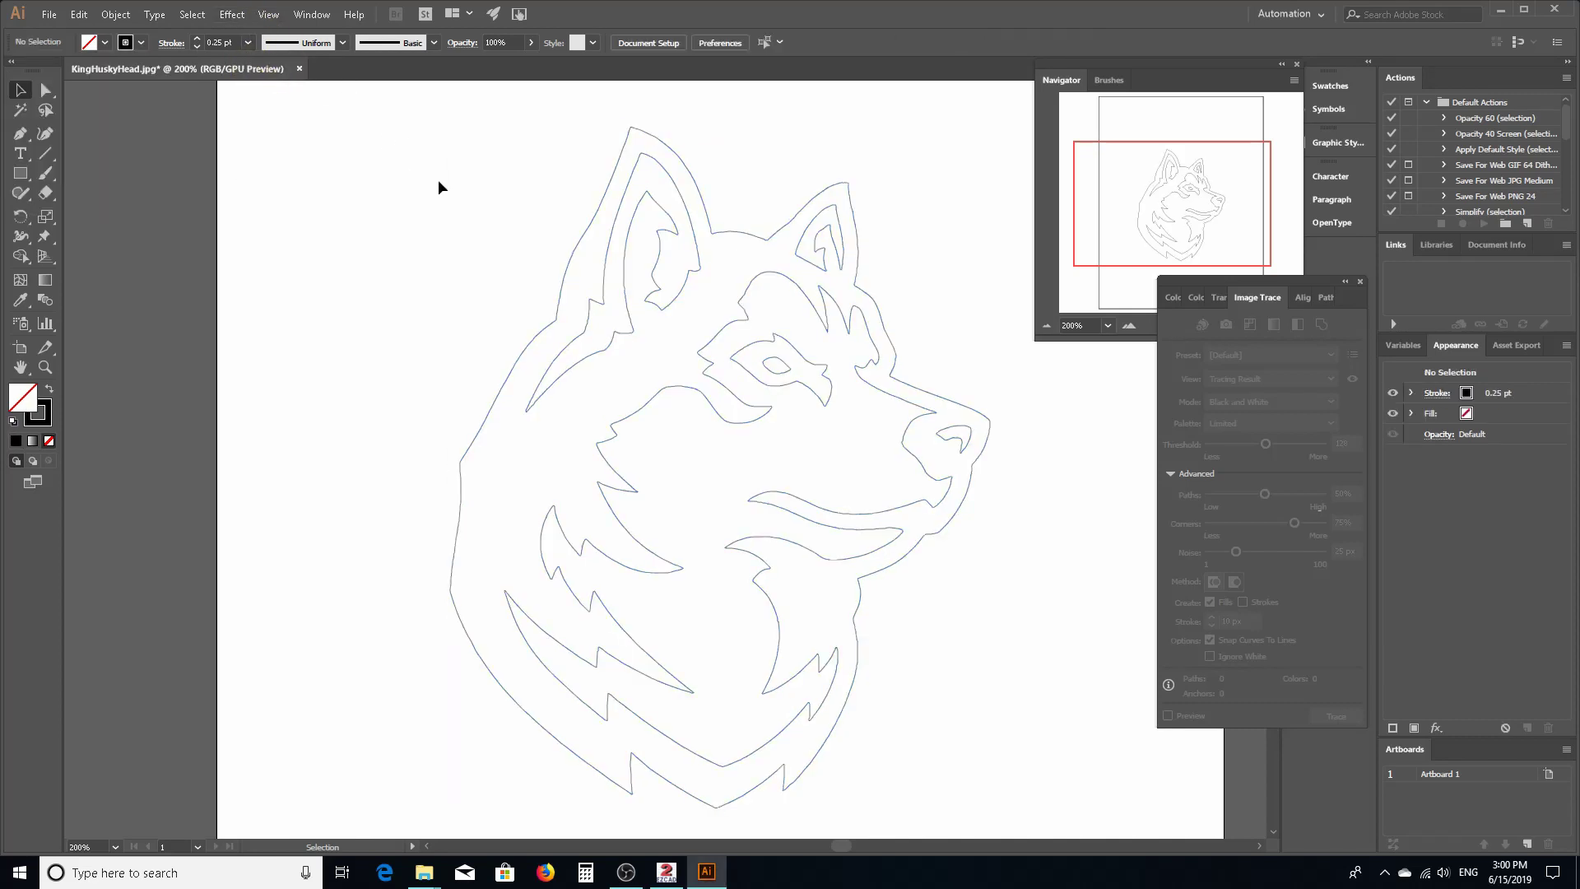
left_click(1047, 326)
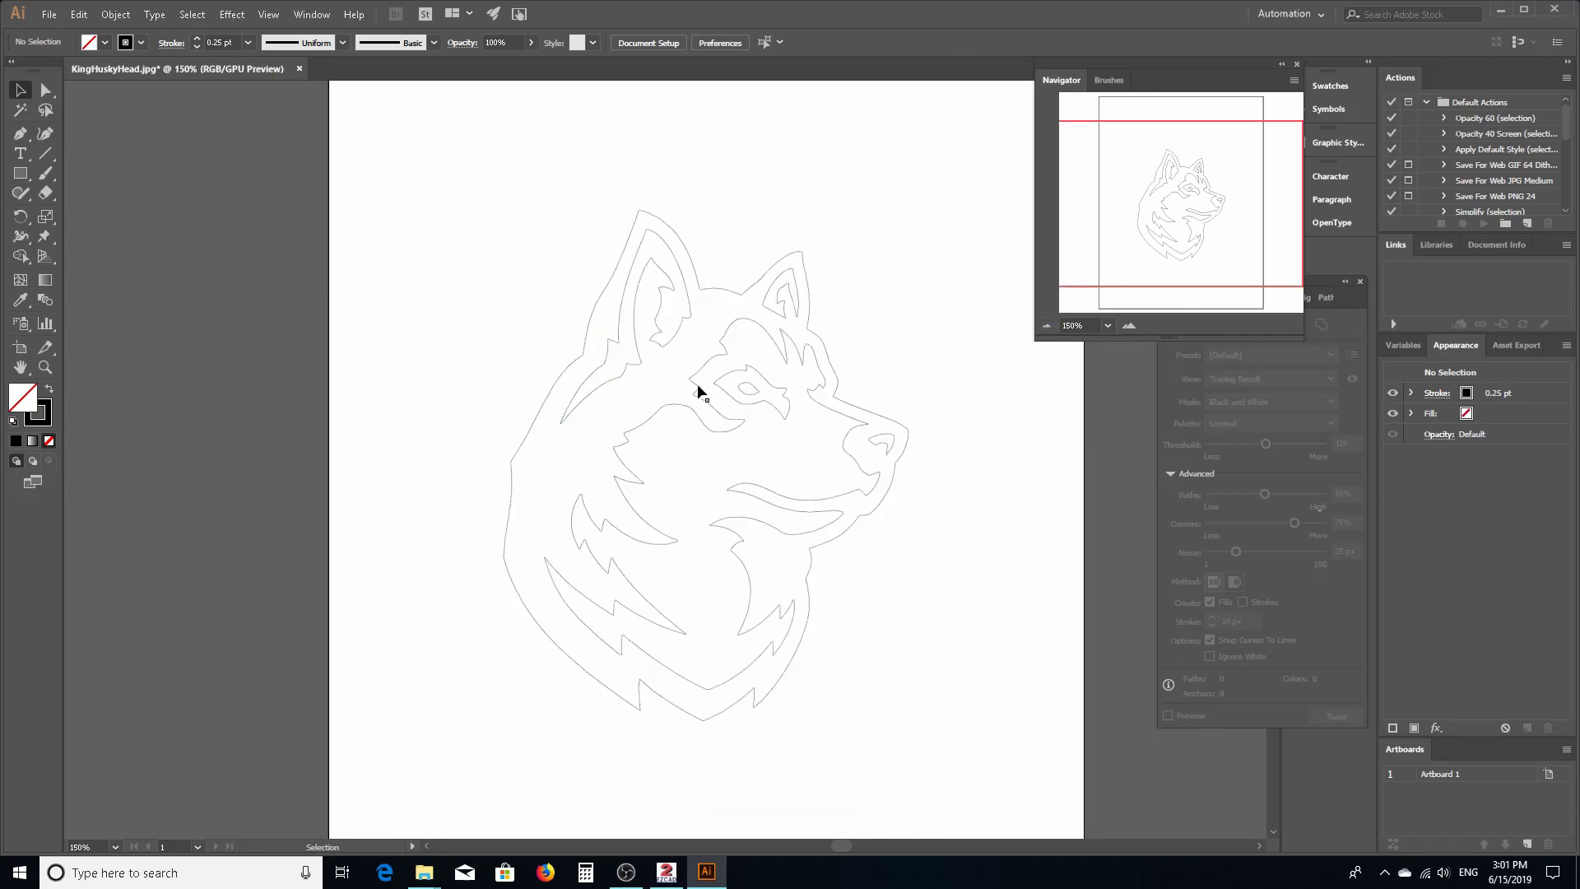
left_click(664, 415)
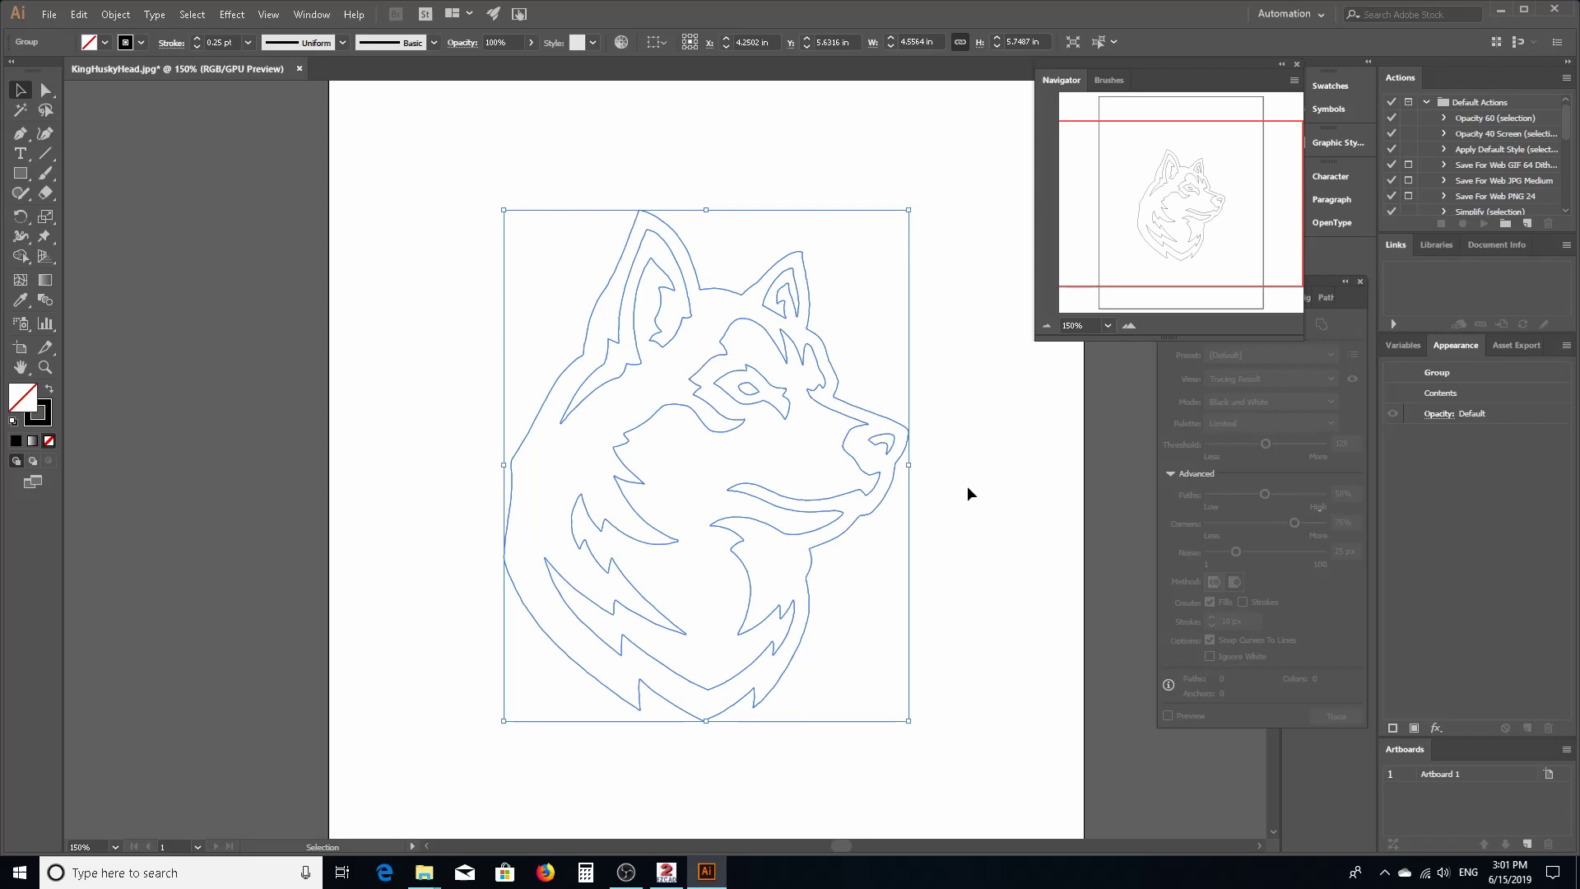
left_click(992, 418)
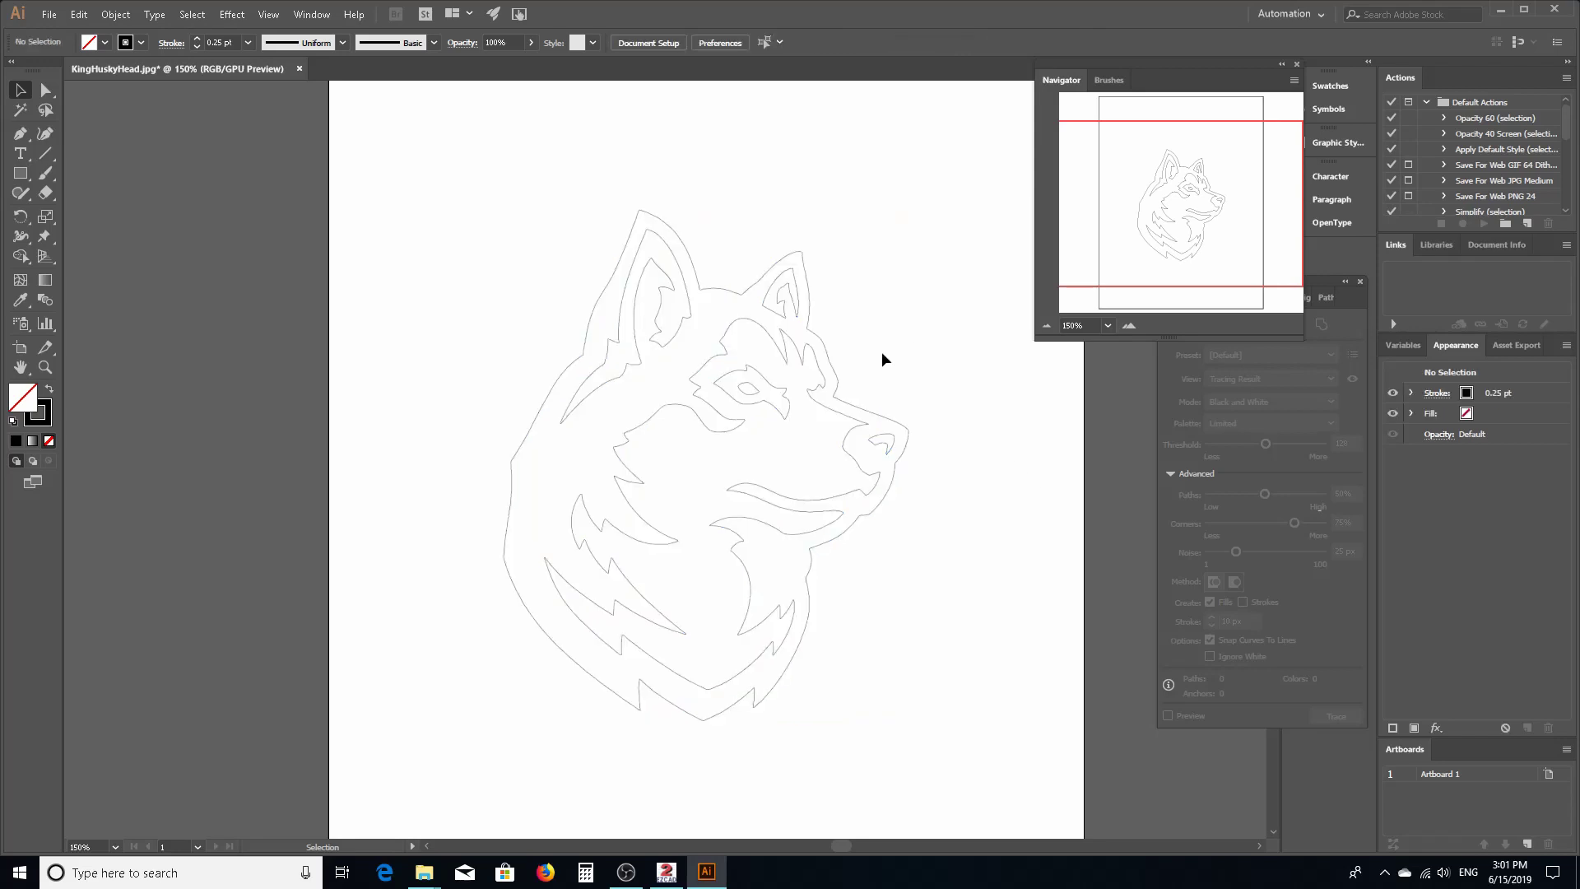
left_click(768, 338)
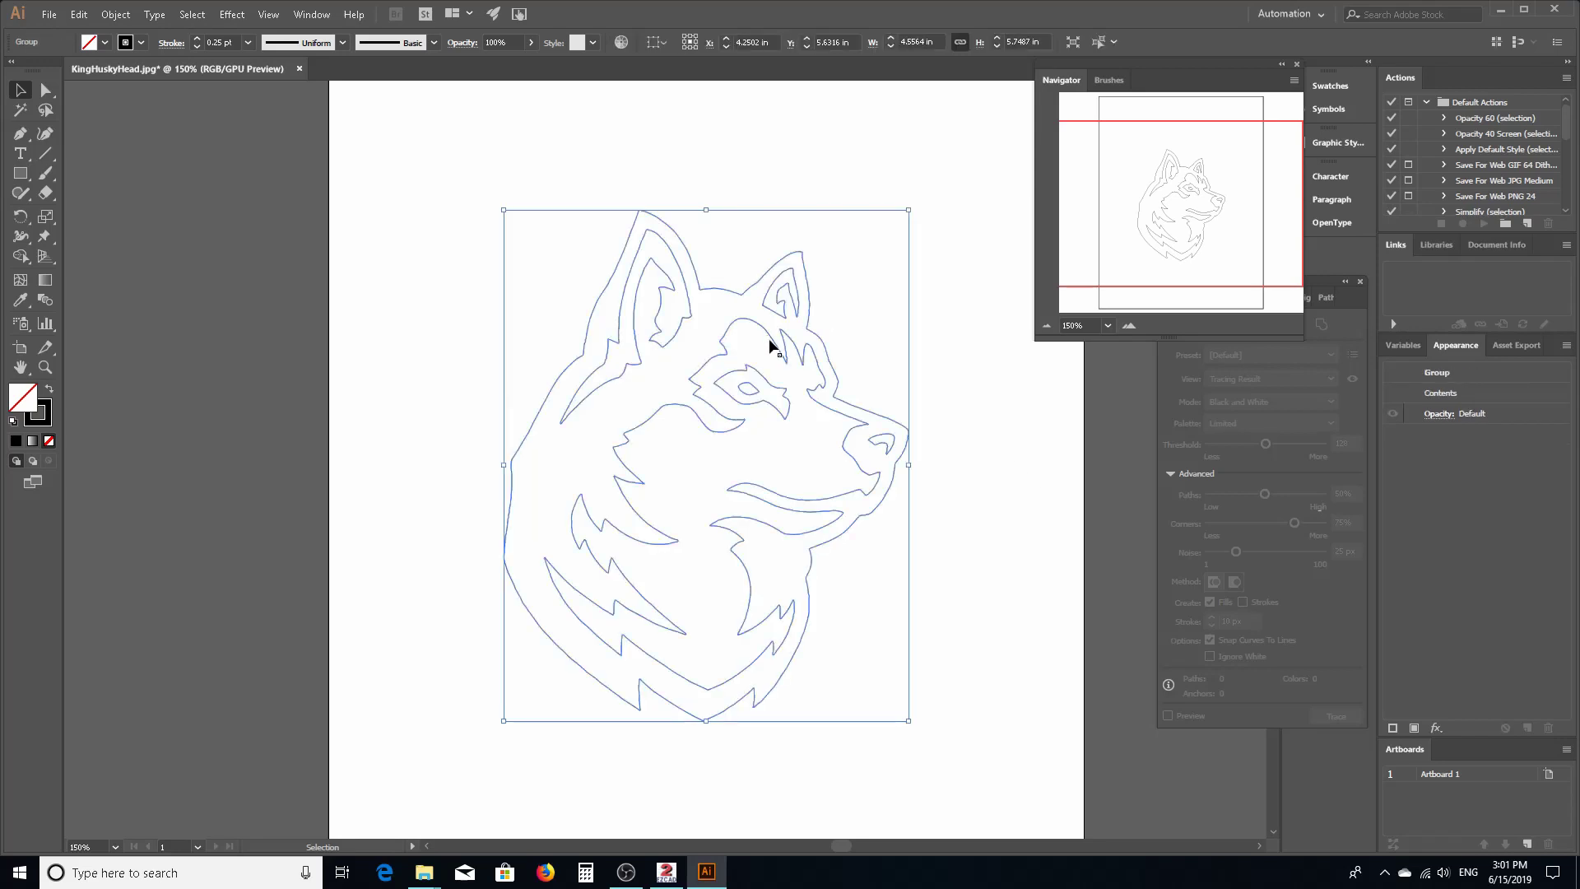
left_click(997, 295)
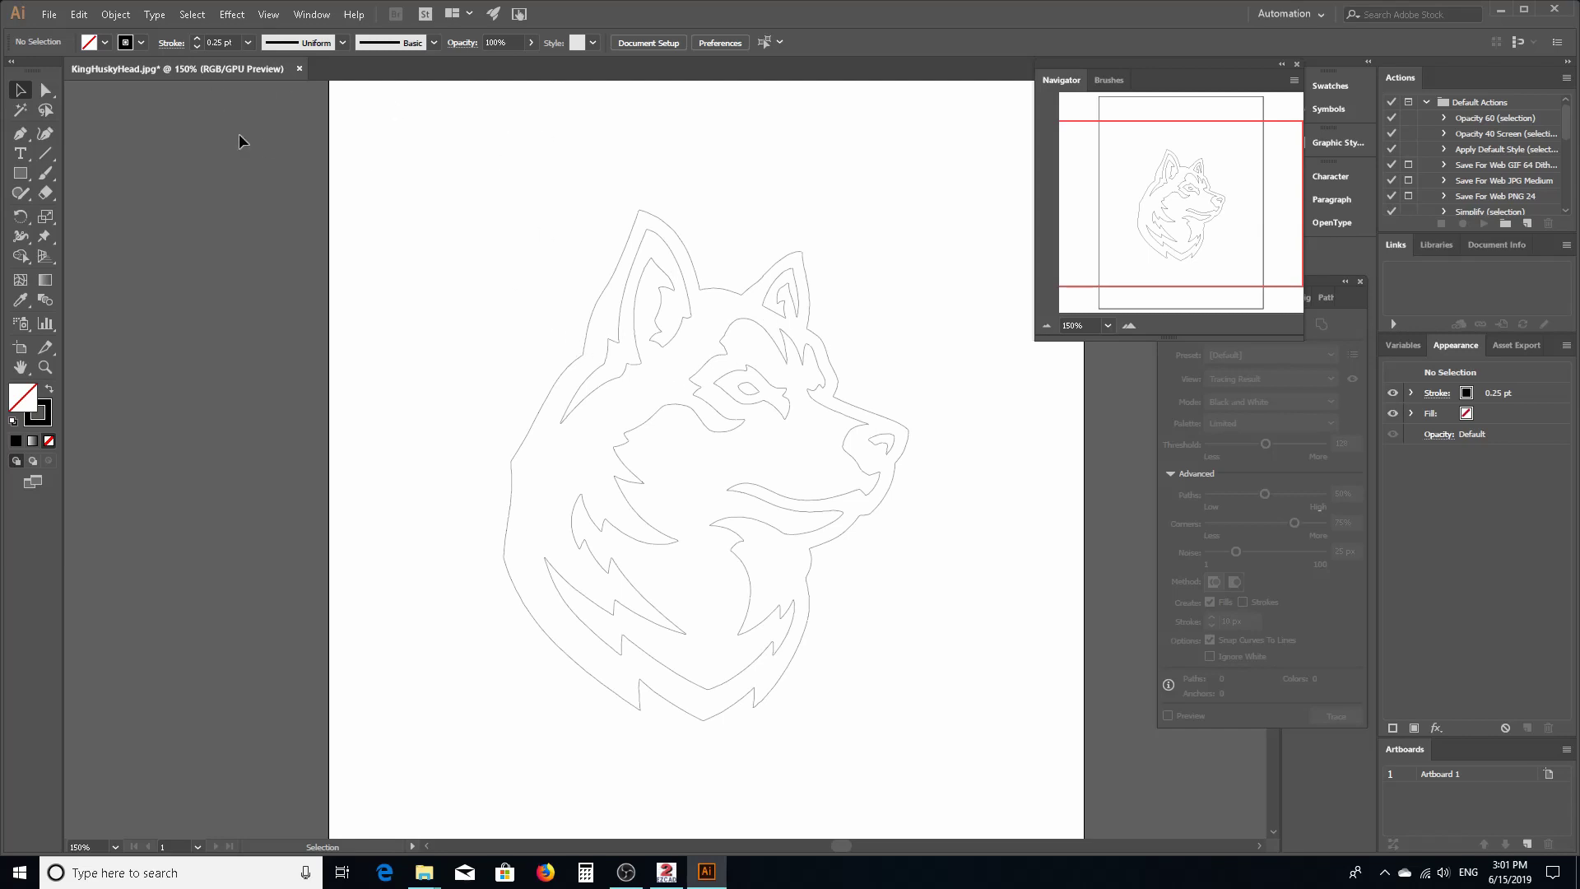
Save the artwork as KingHuskyHead.ai with Save As.
left_click(49, 14)
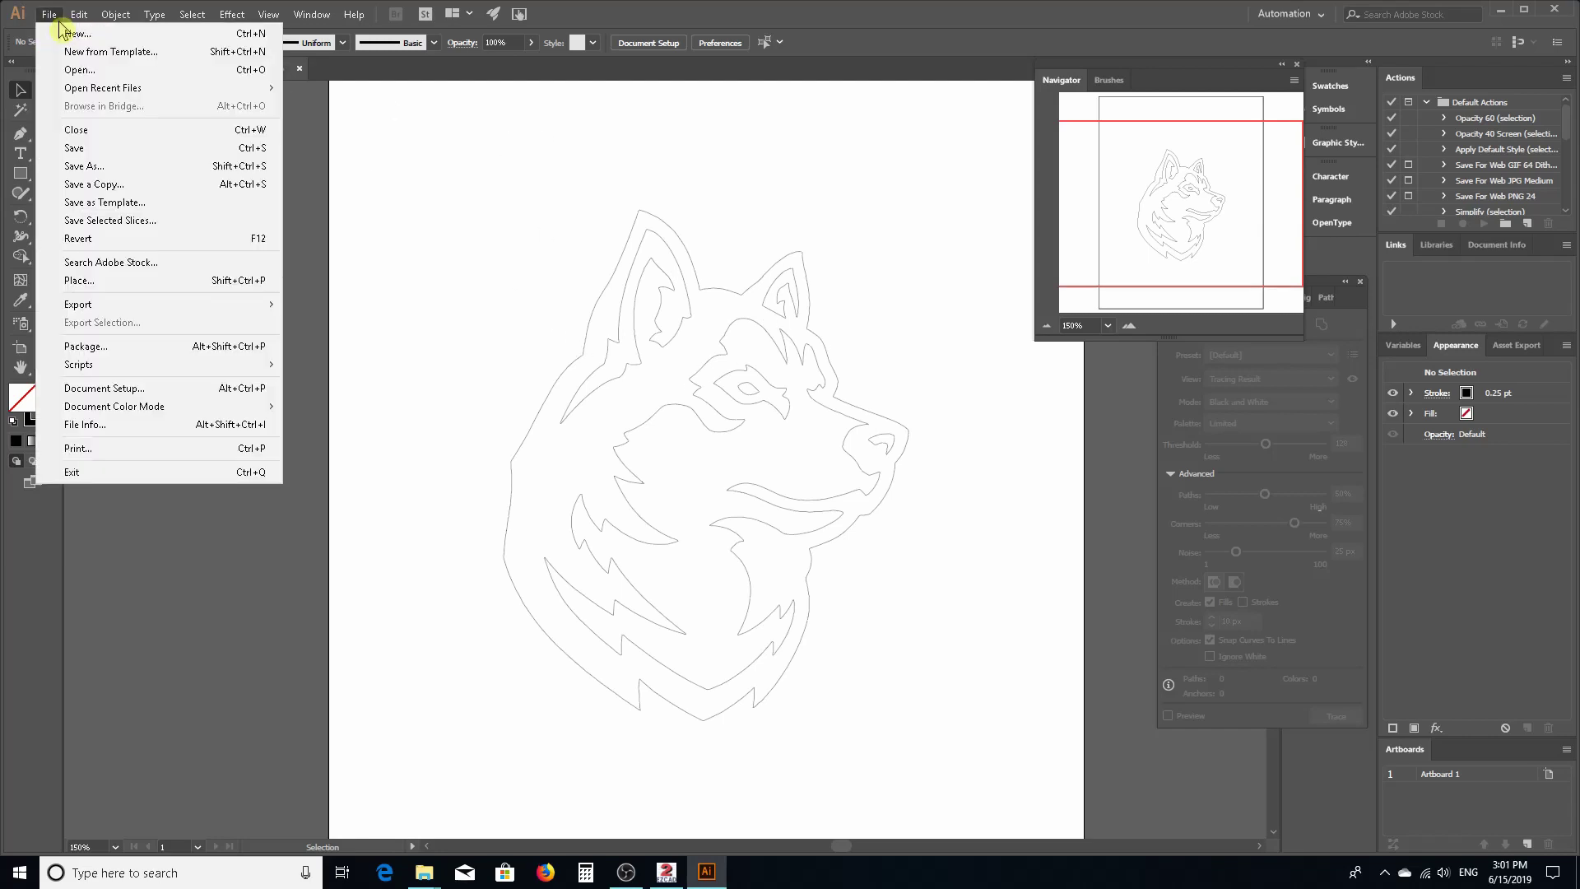
left_click(105, 166)
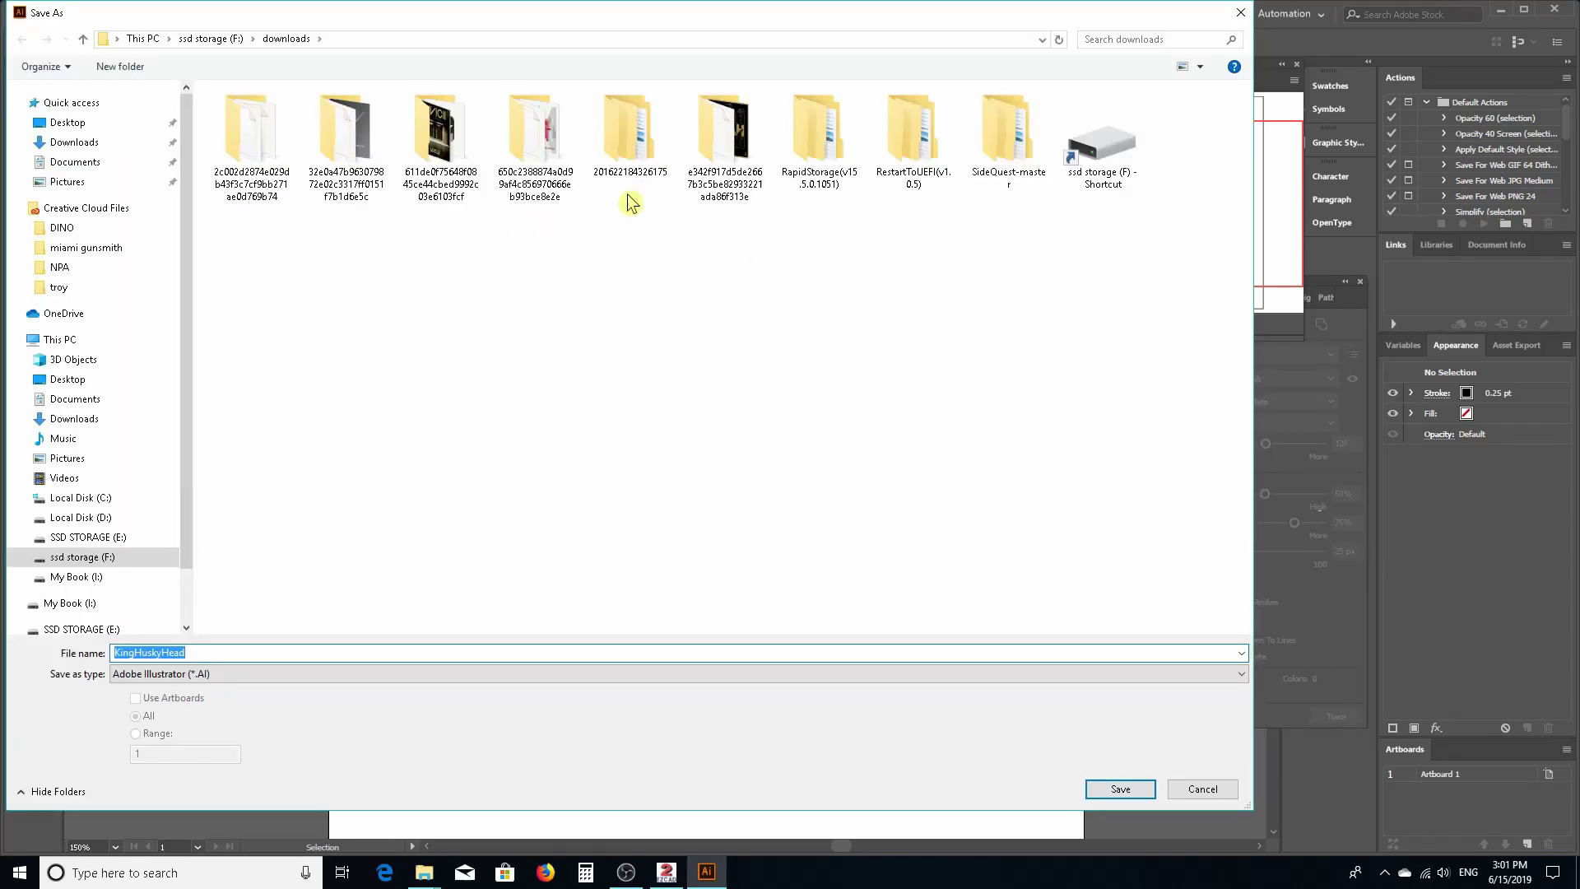
left_click(1115, 788)
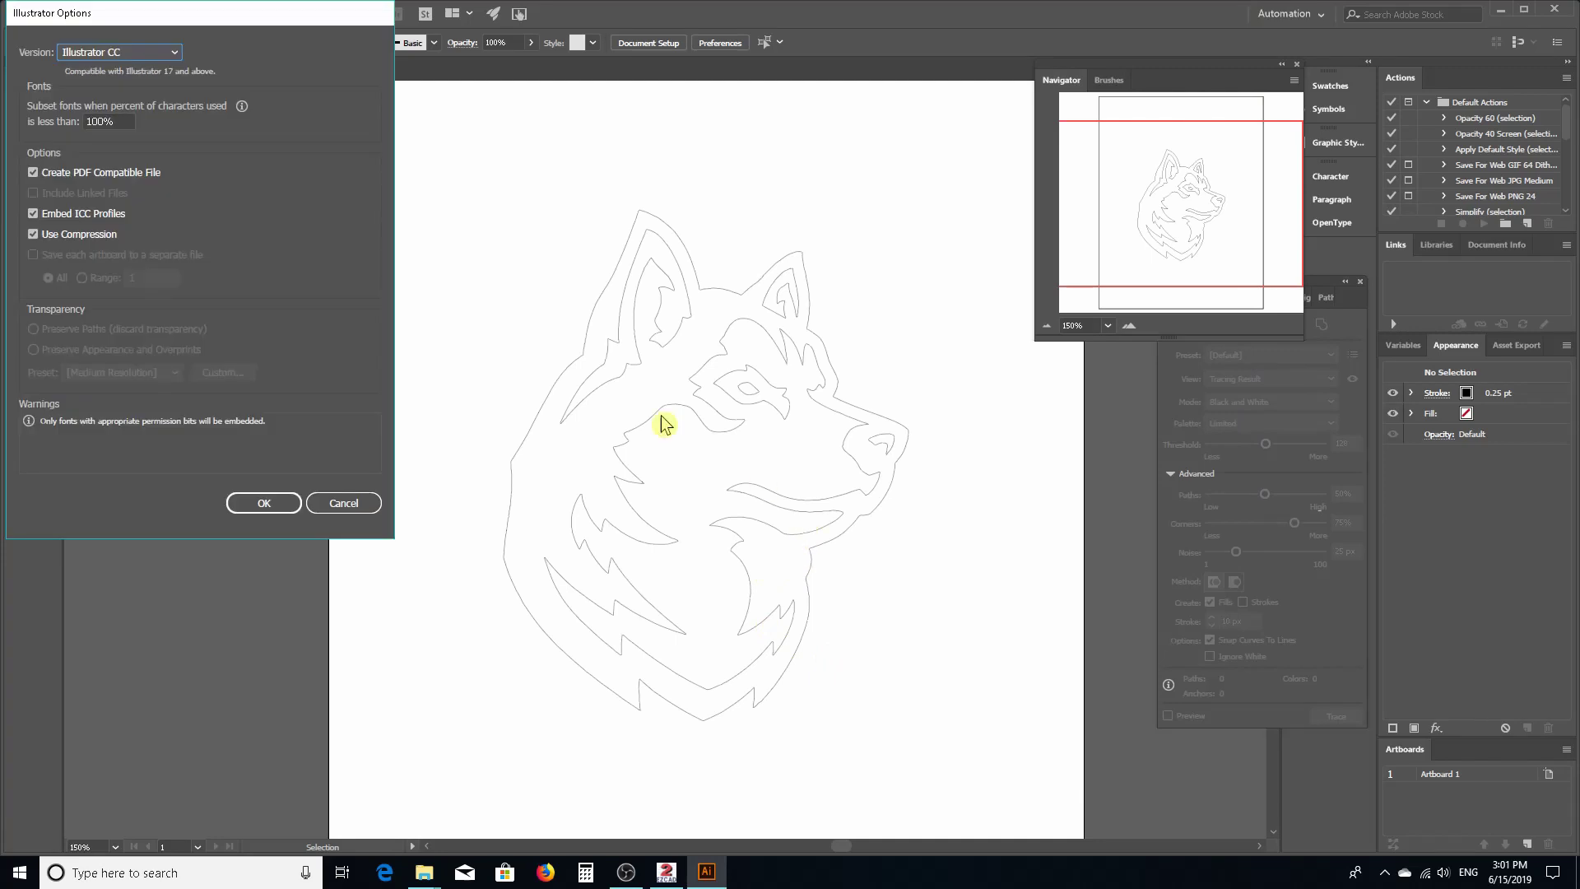
Choose the Illustrator 3 legacy version, accept the warning, and minimize Illustrator.
left_click_drag(216, 25, 373, 126)
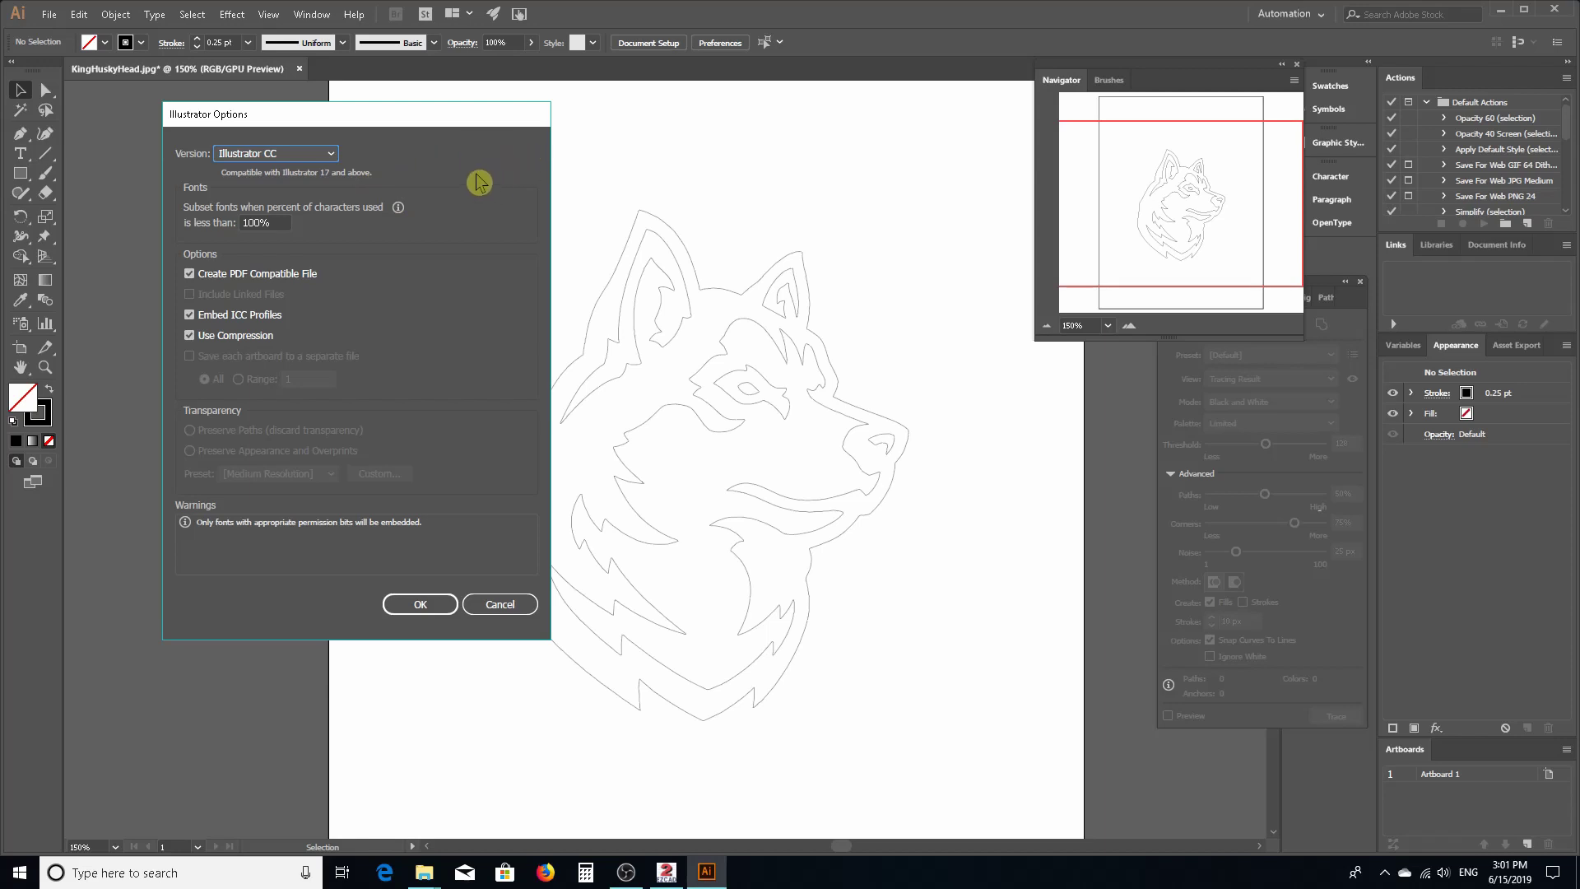
left_click(334, 160)
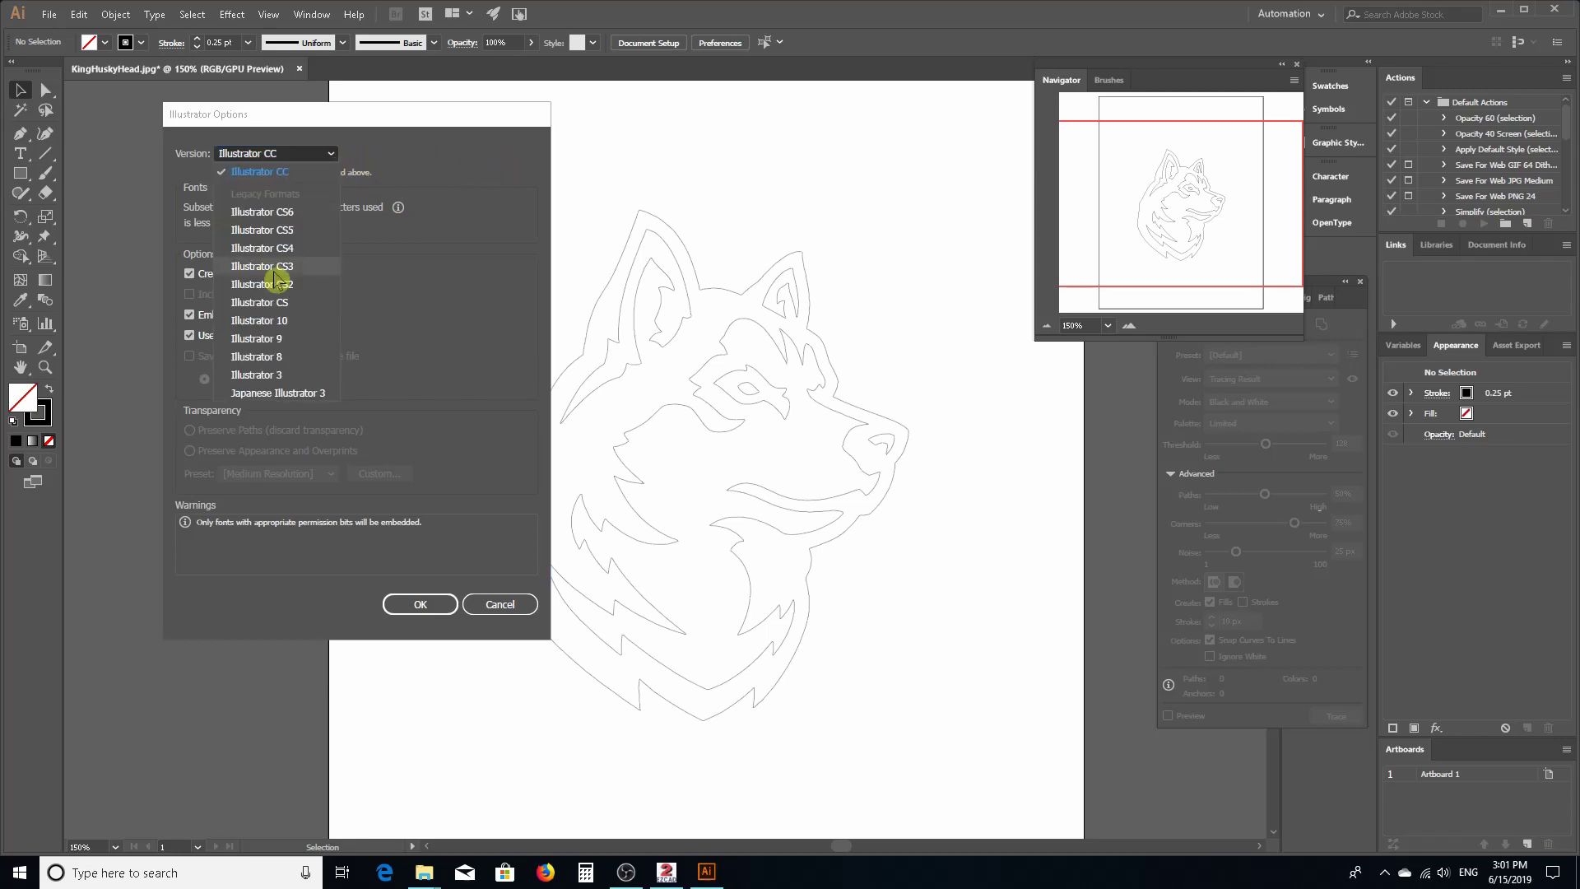
left_click(261, 382)
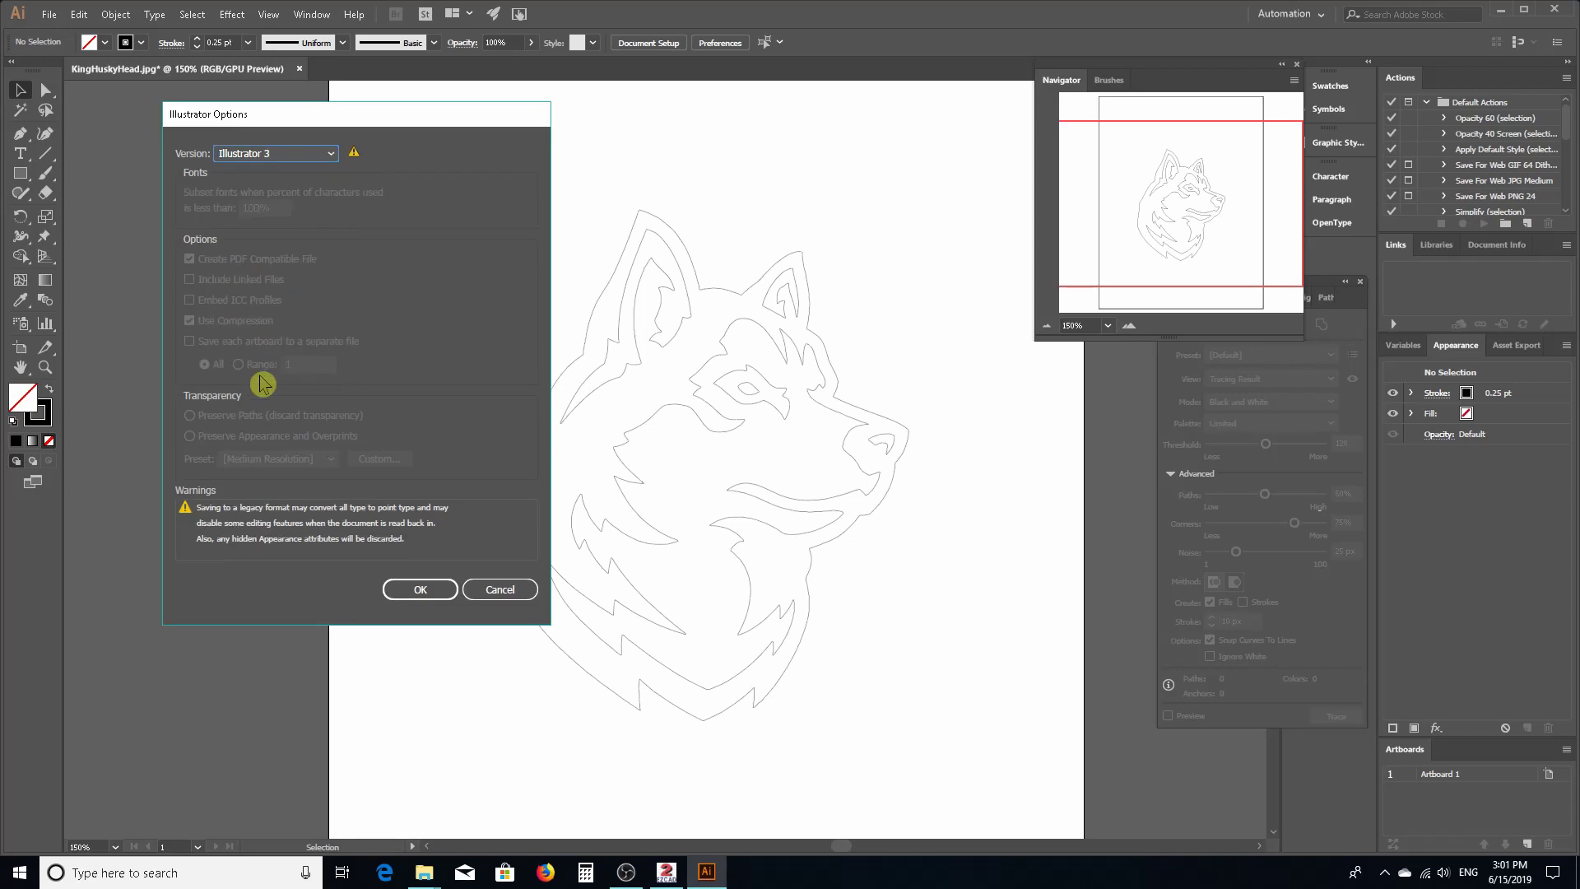
left_click(421, 590)
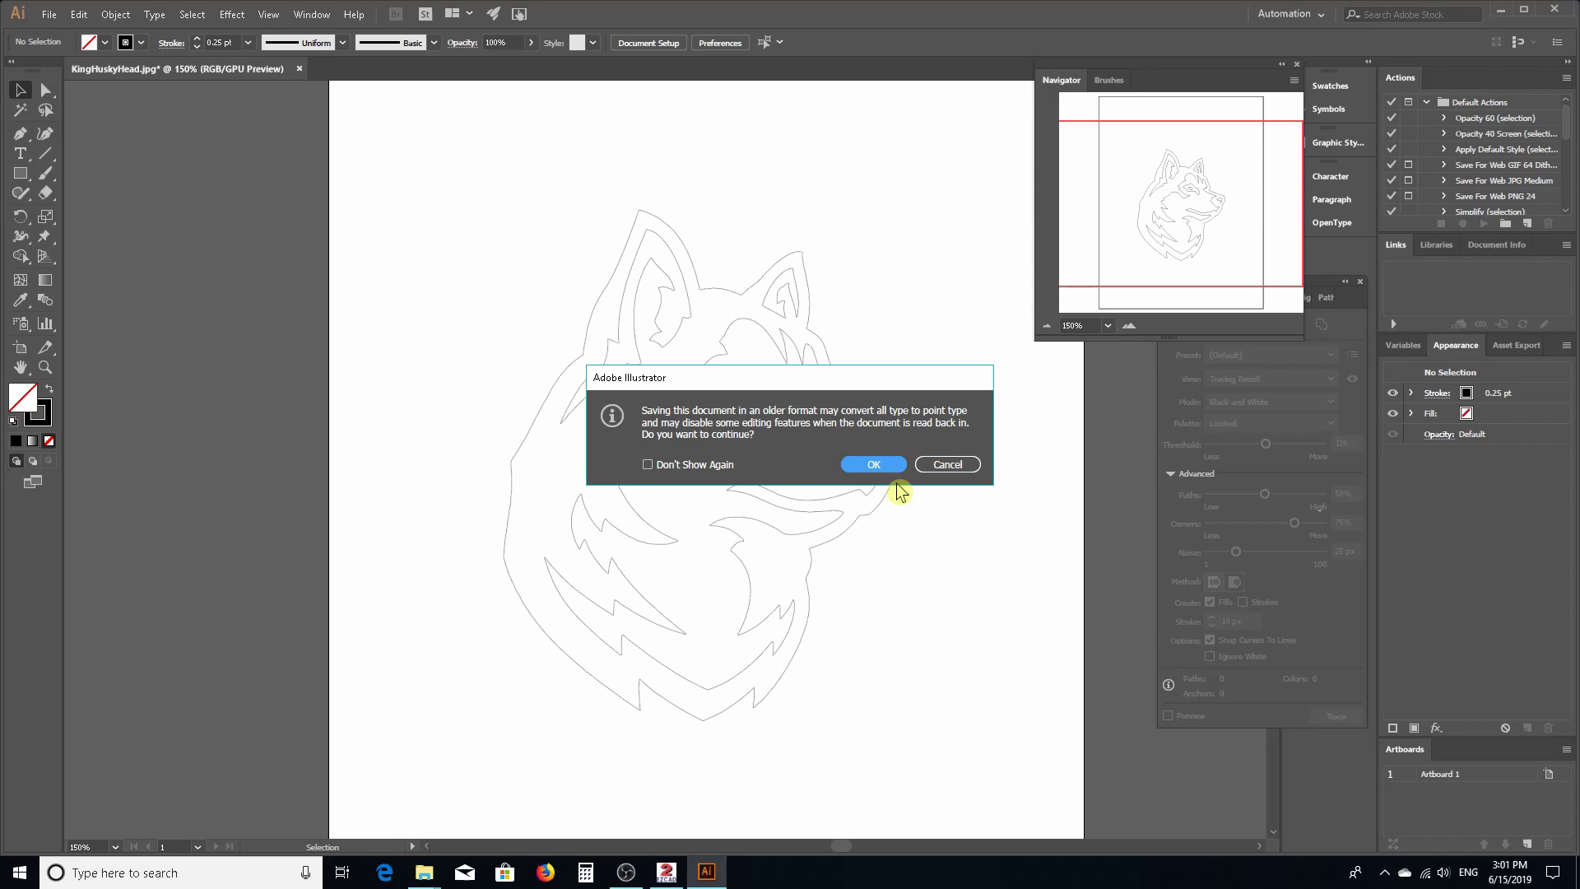
left_click(872, 465)
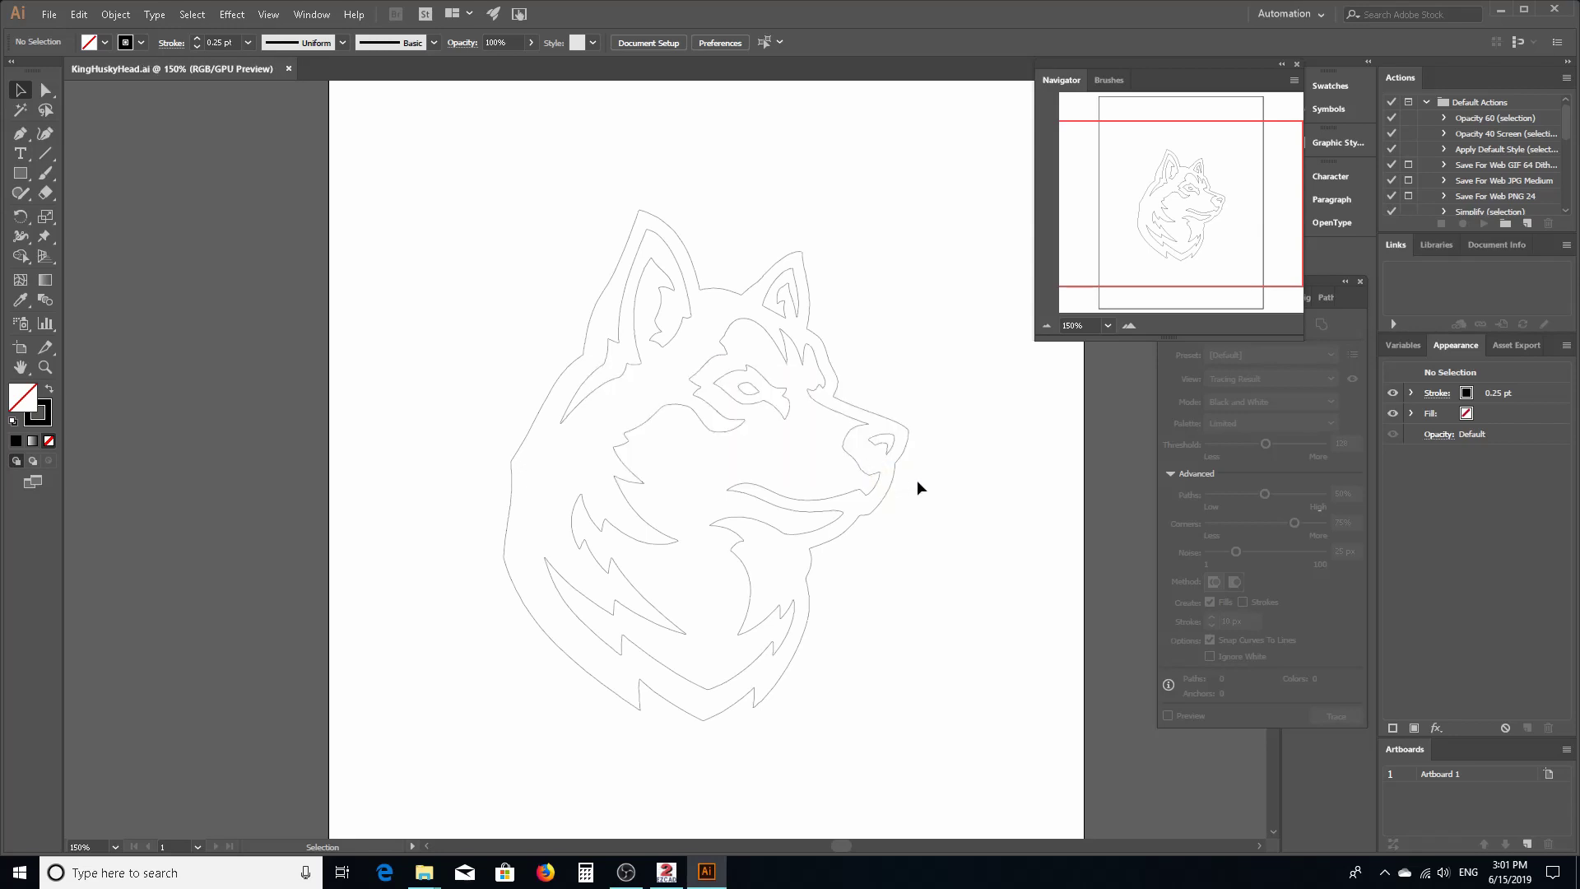
left_click(1507, 16)
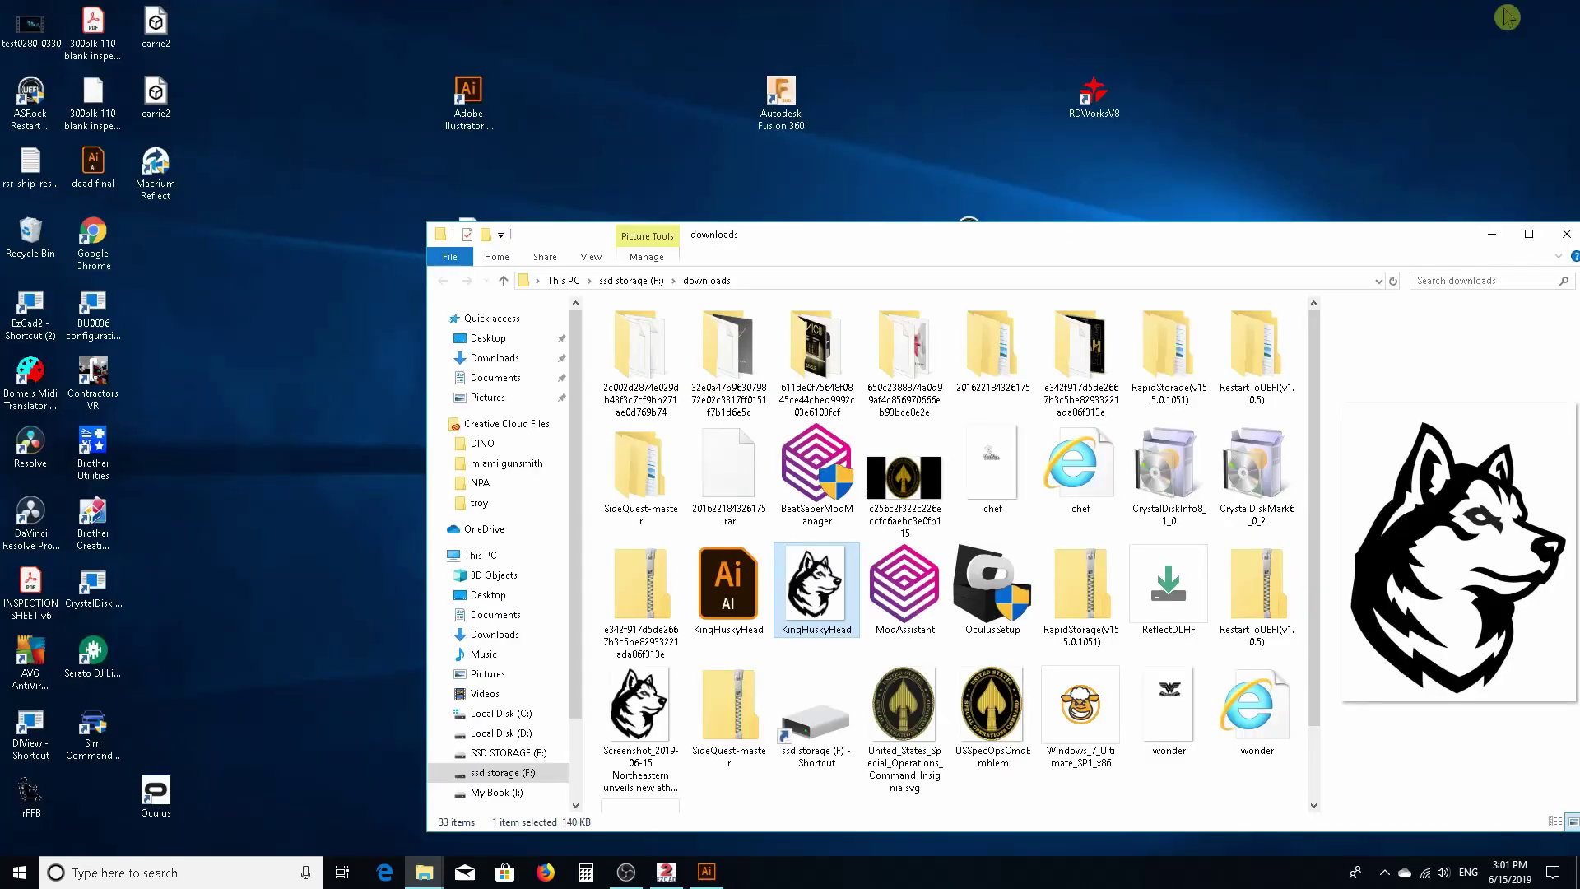
Minimize Explorer, restore EzCad2 and browse Downloads in the Import Vector File dialog.
left_click(1491, 234)
left_click(667, 872)
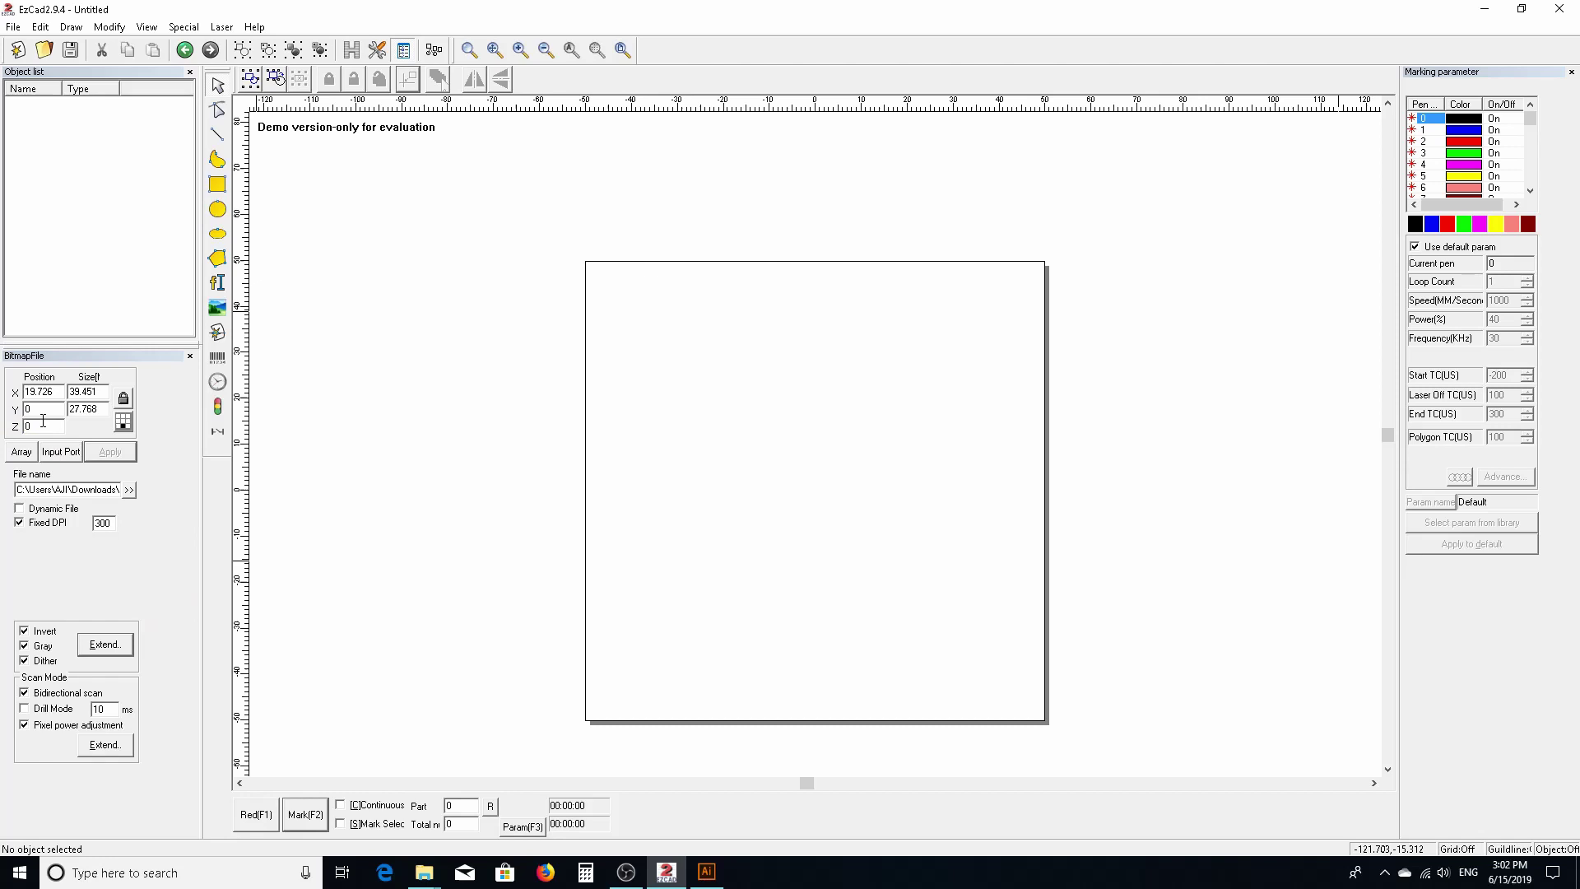
left_click(14, 27)
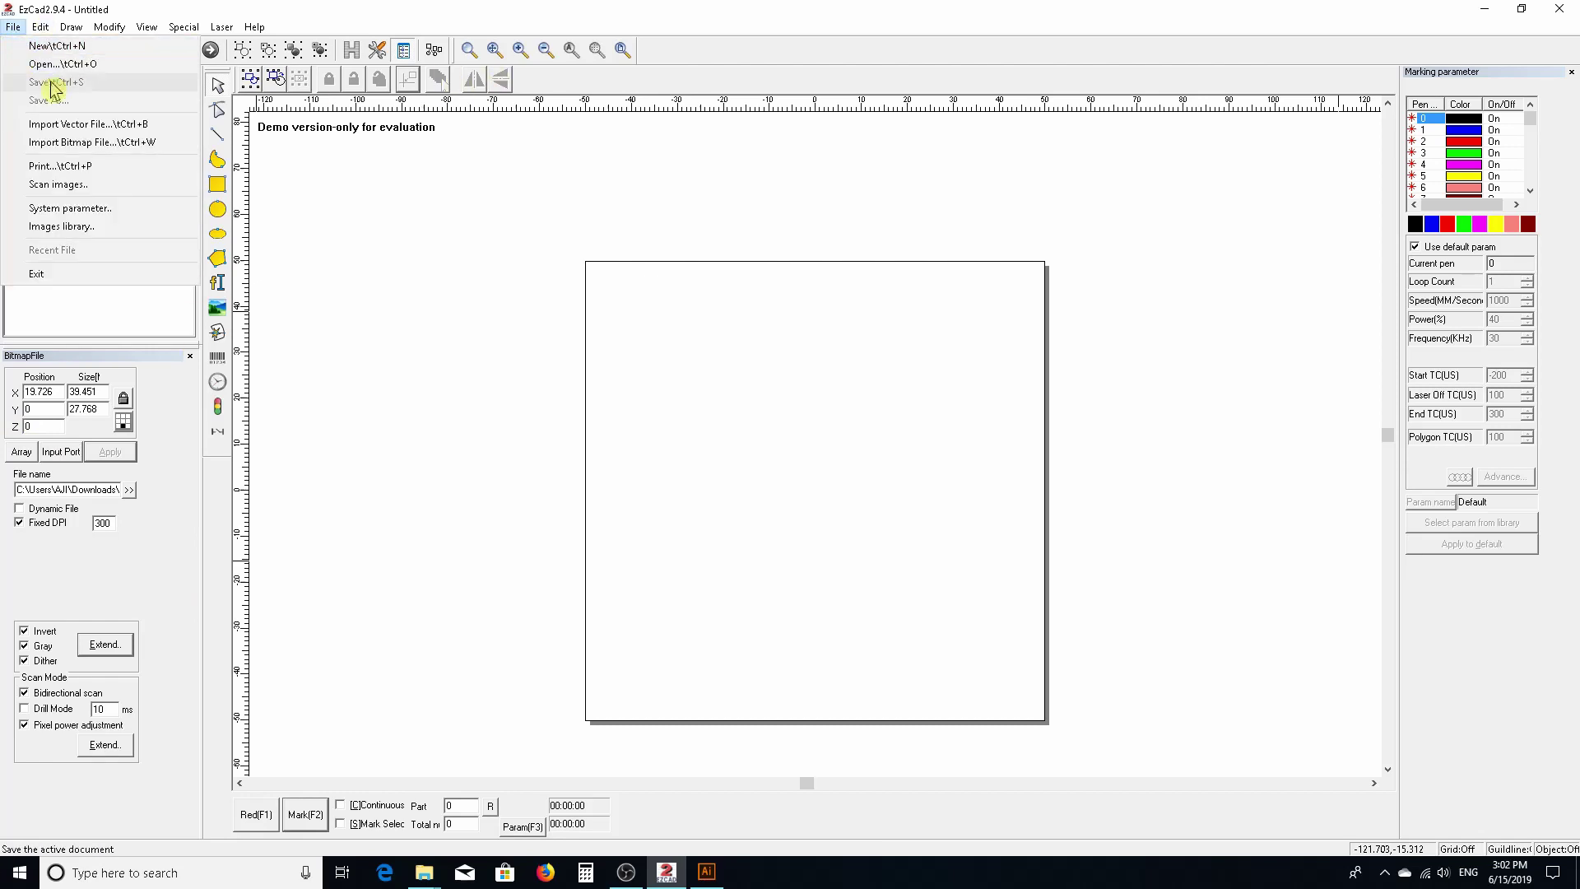
left_click(63, 139)
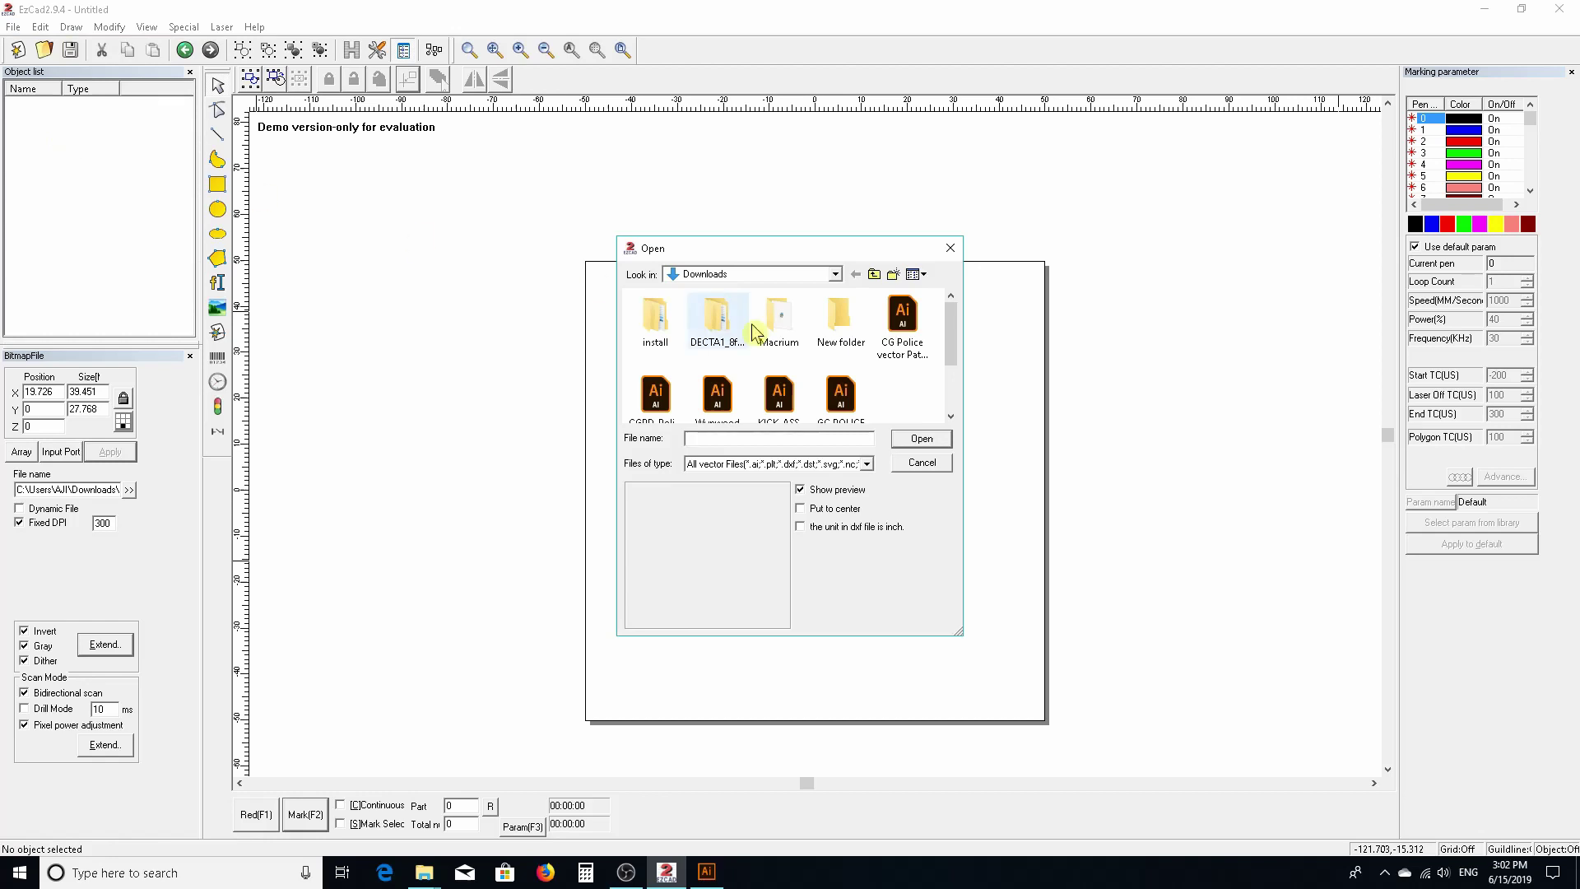
mouse_move(951, 362)
left_mouse_down()
mouse_move(956, 412)
mouse_move(956, 362)
left_mouse_up()
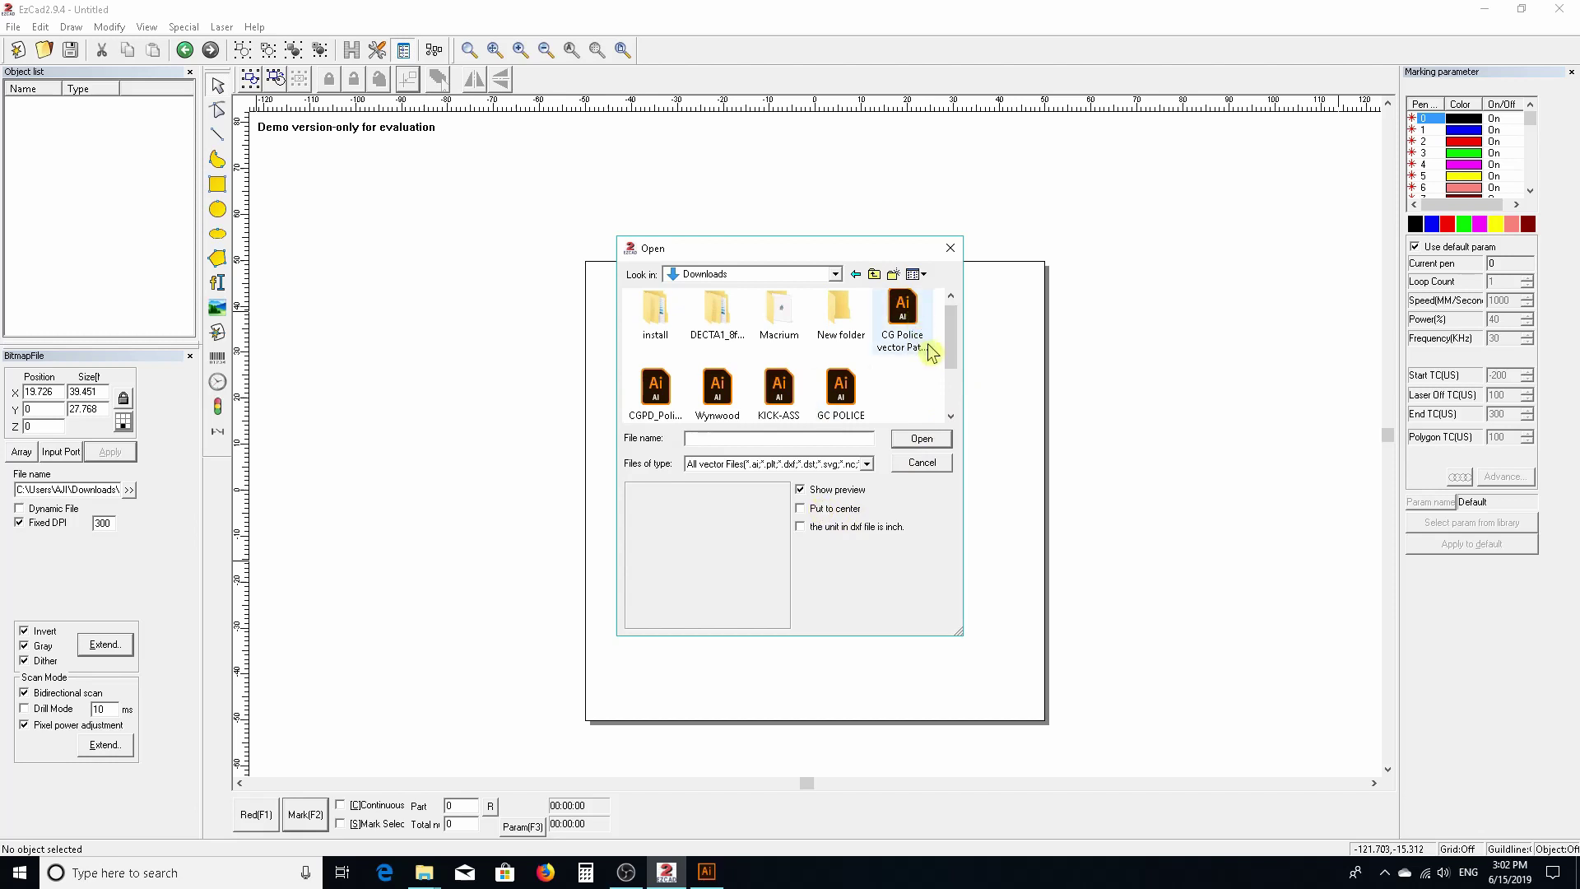
scroll(920, 345, "down", 2)
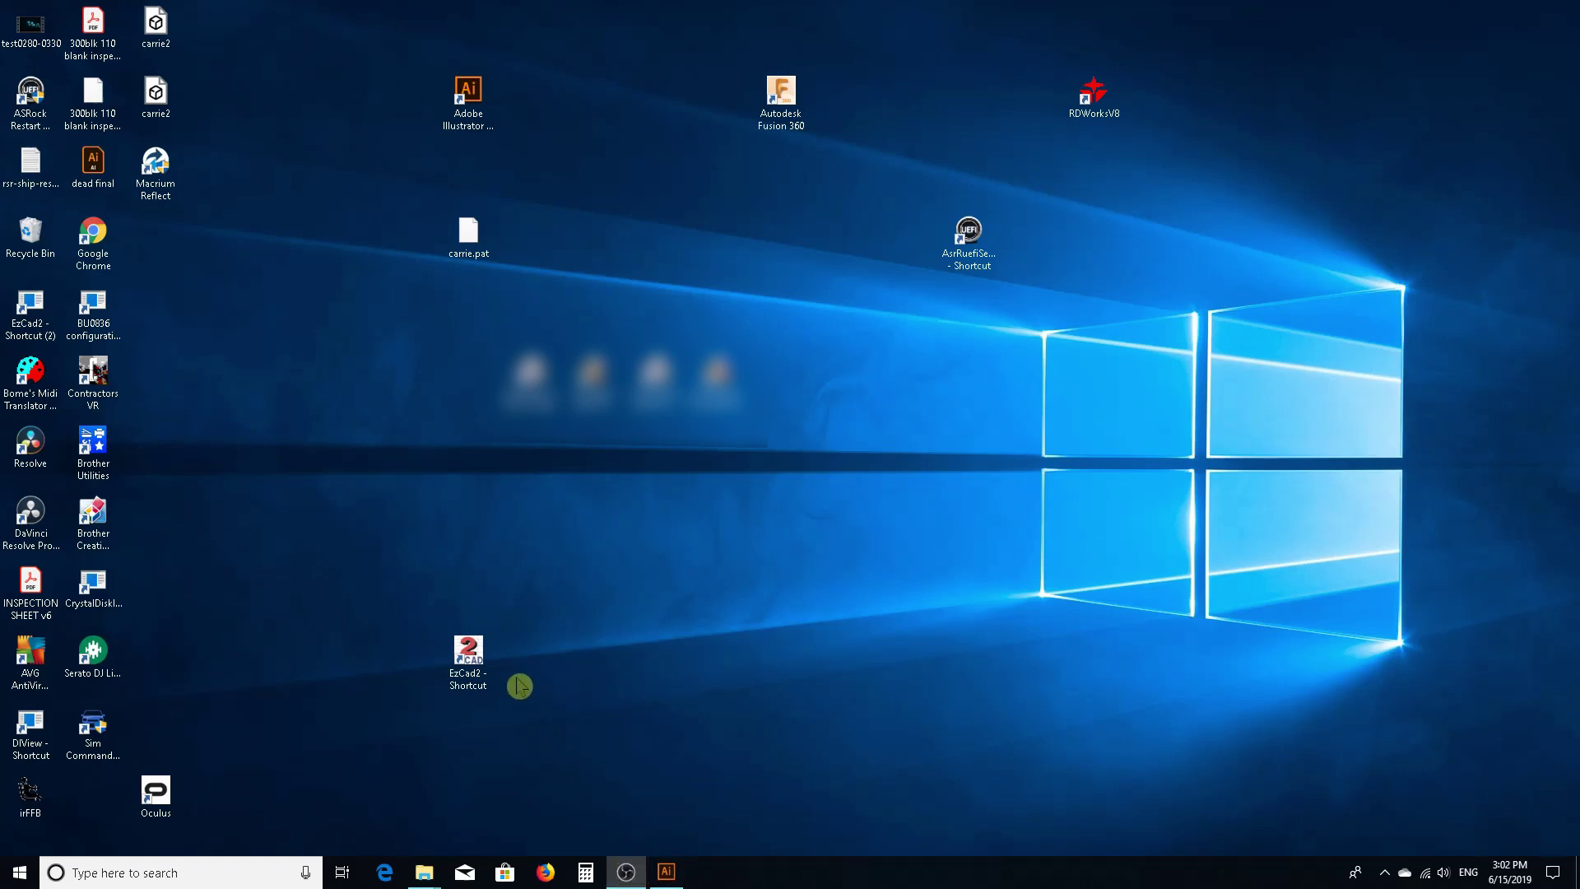
left_click(667, 871)
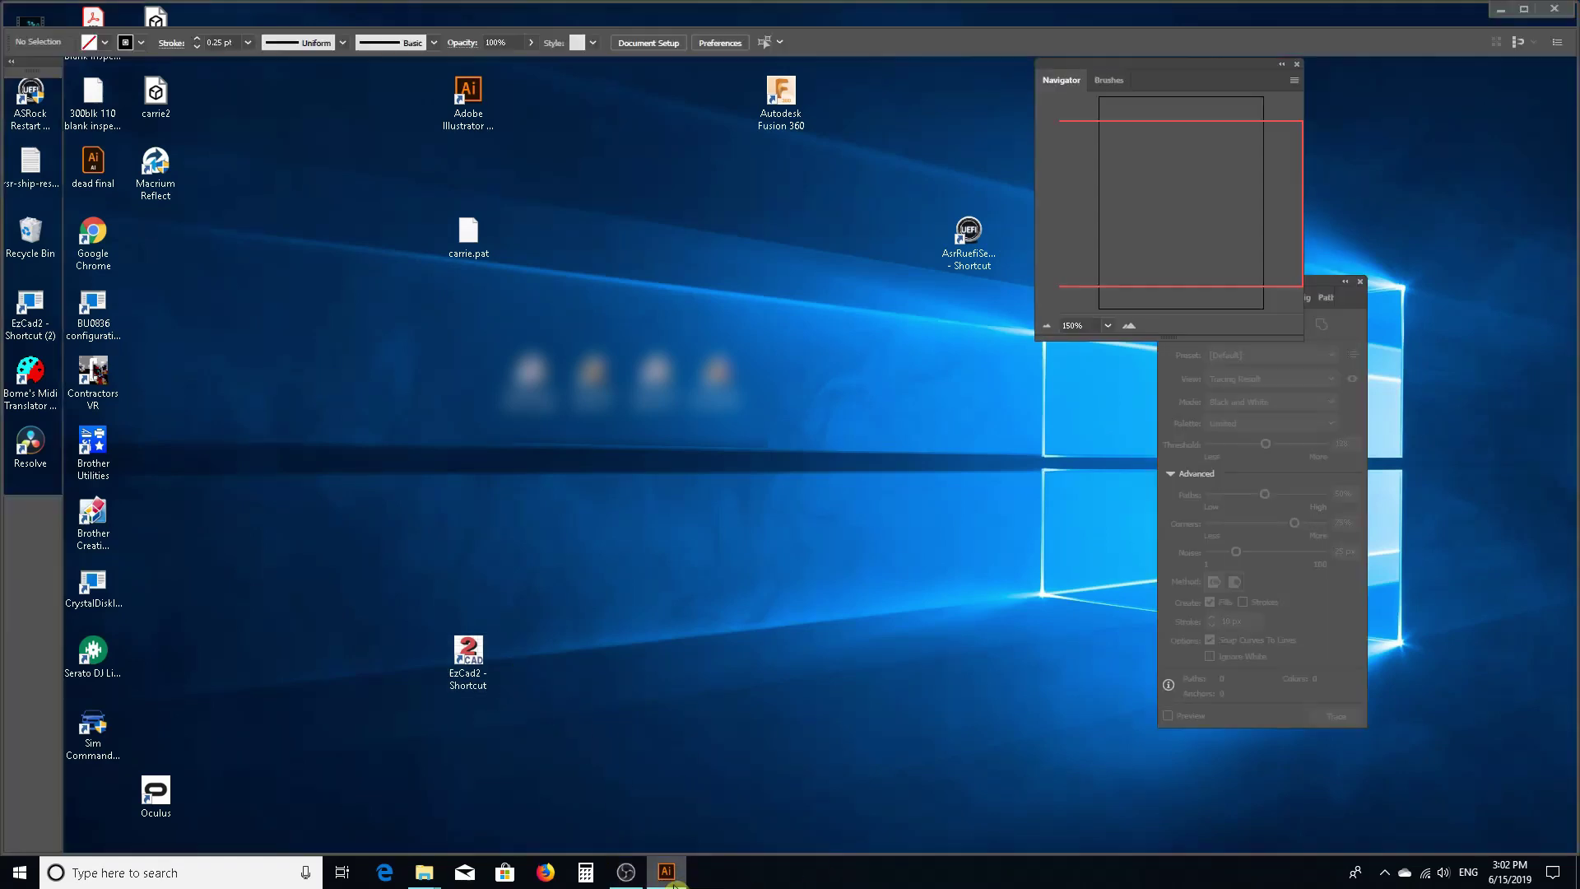
left_click(50, 14)
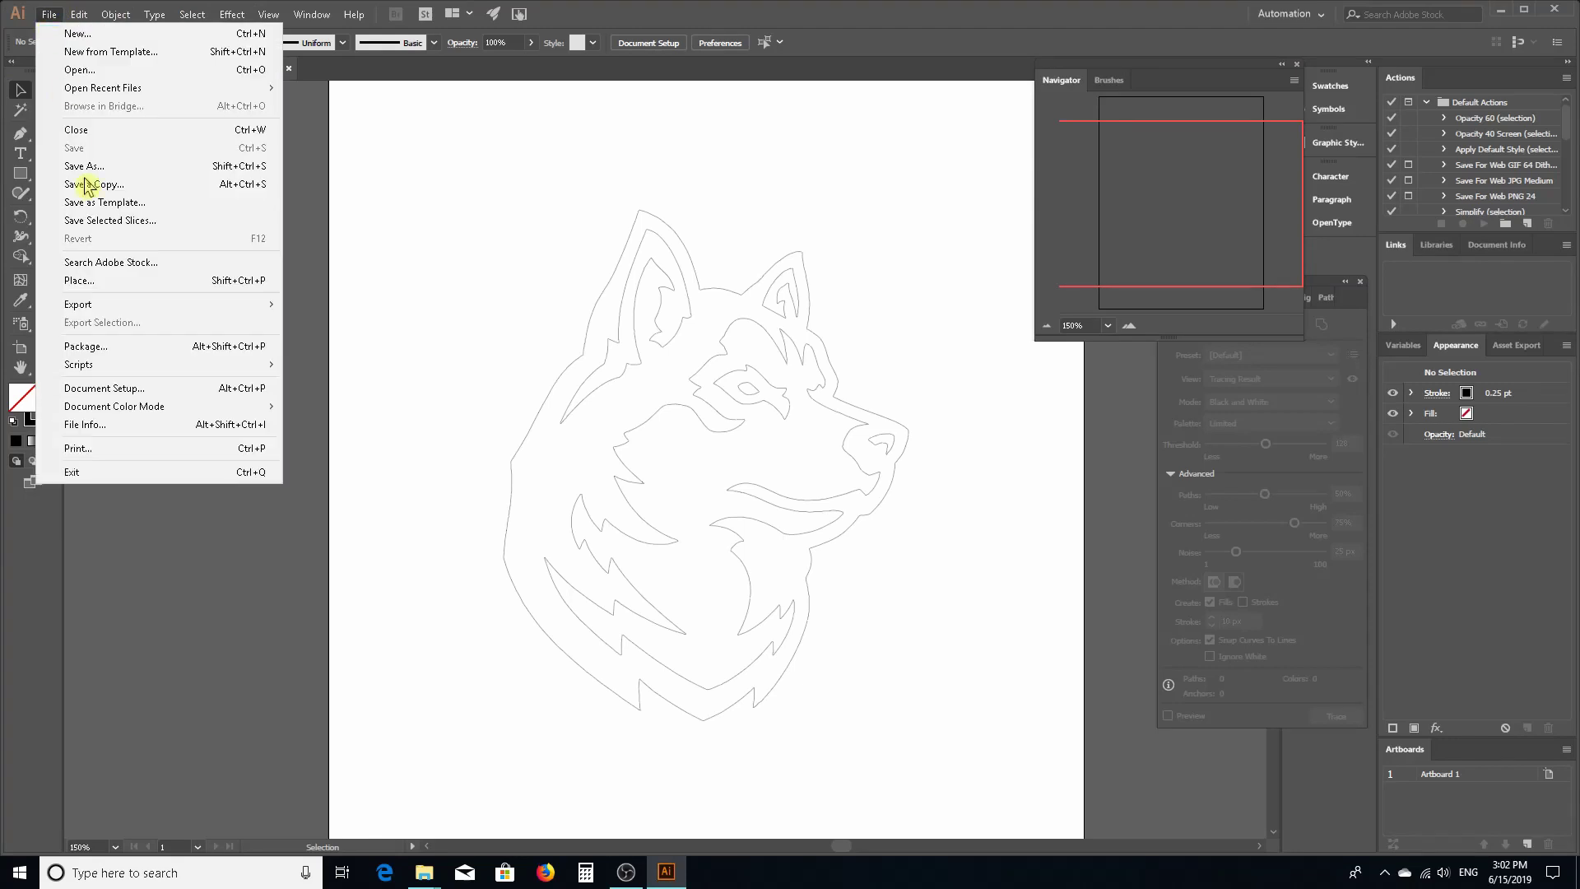
left_click(95, 164)
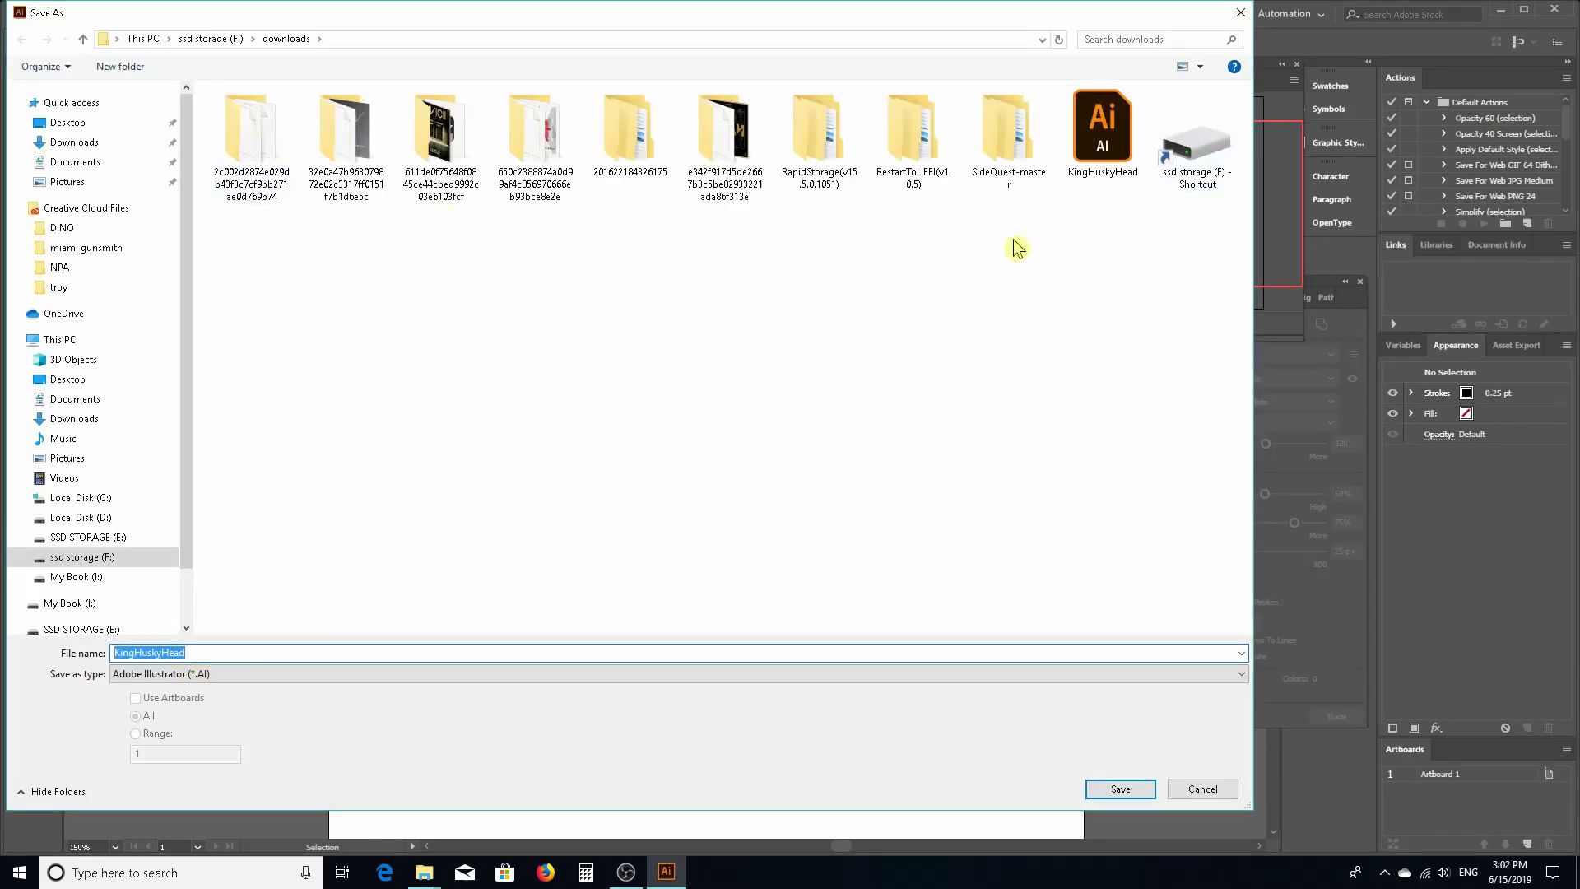
left_click(1180, 789)
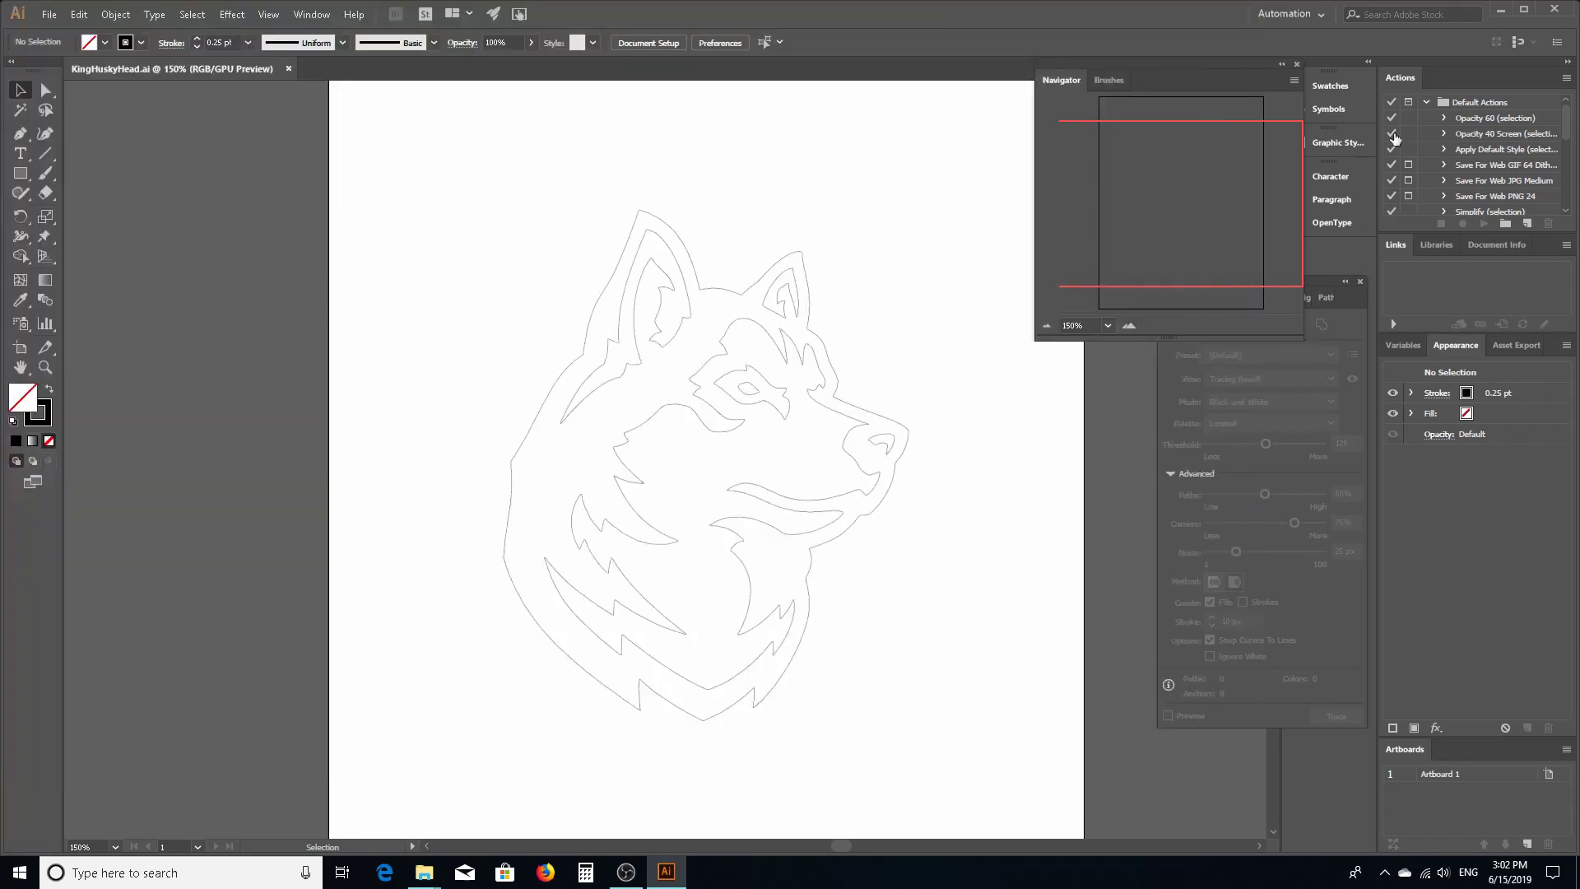
left_click(1501, 10)
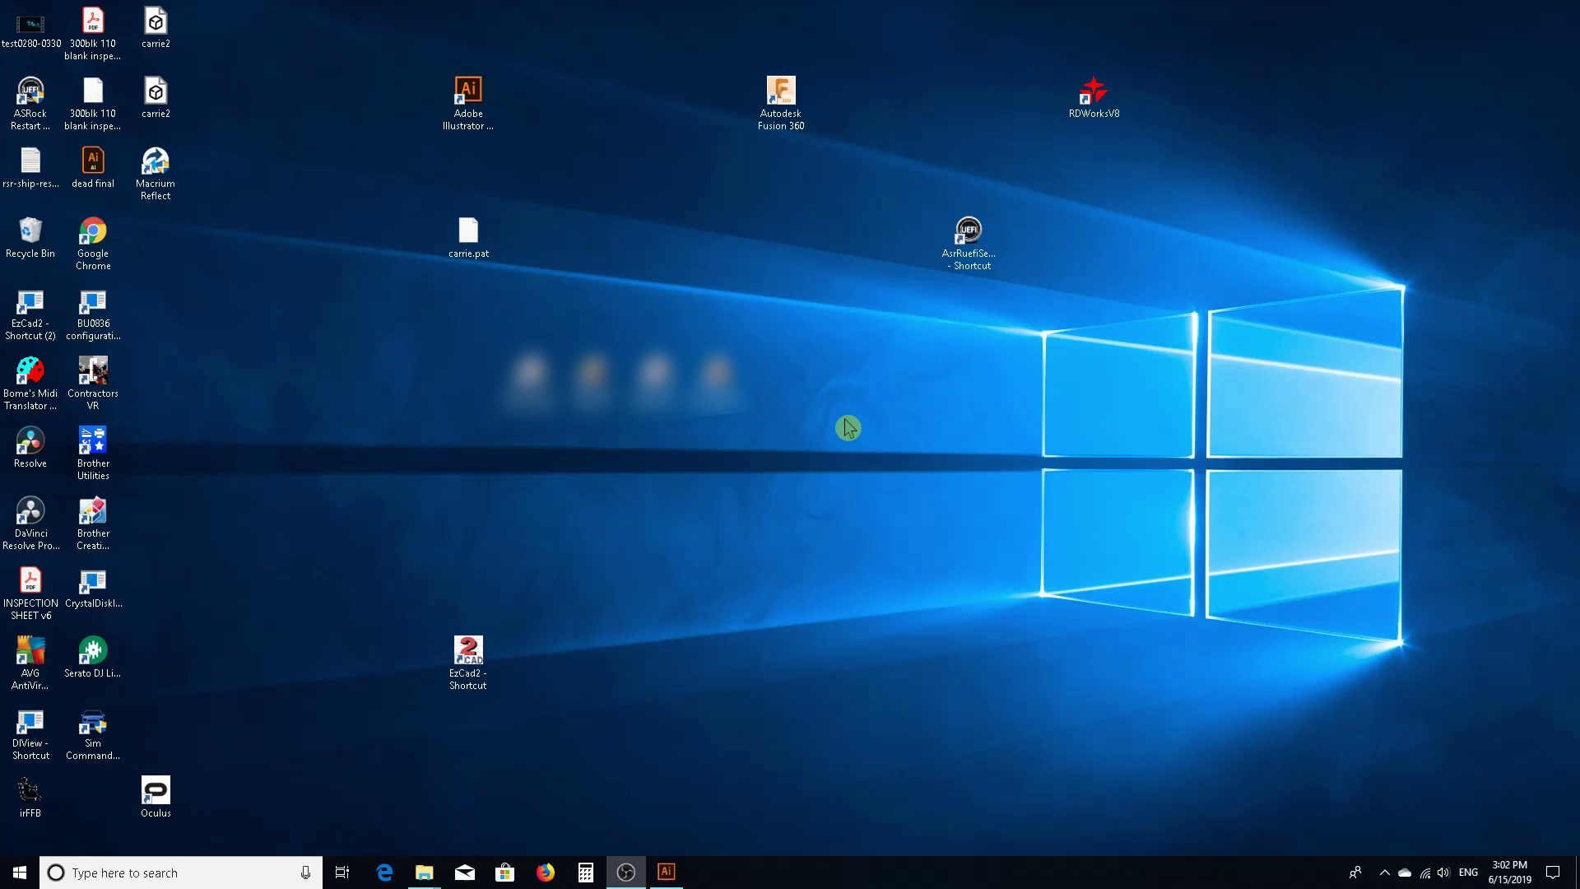
Relaunch EzCad2, dismiss the missing-dongle warning, and browse the vector import dialog.
double_click(473, 666)
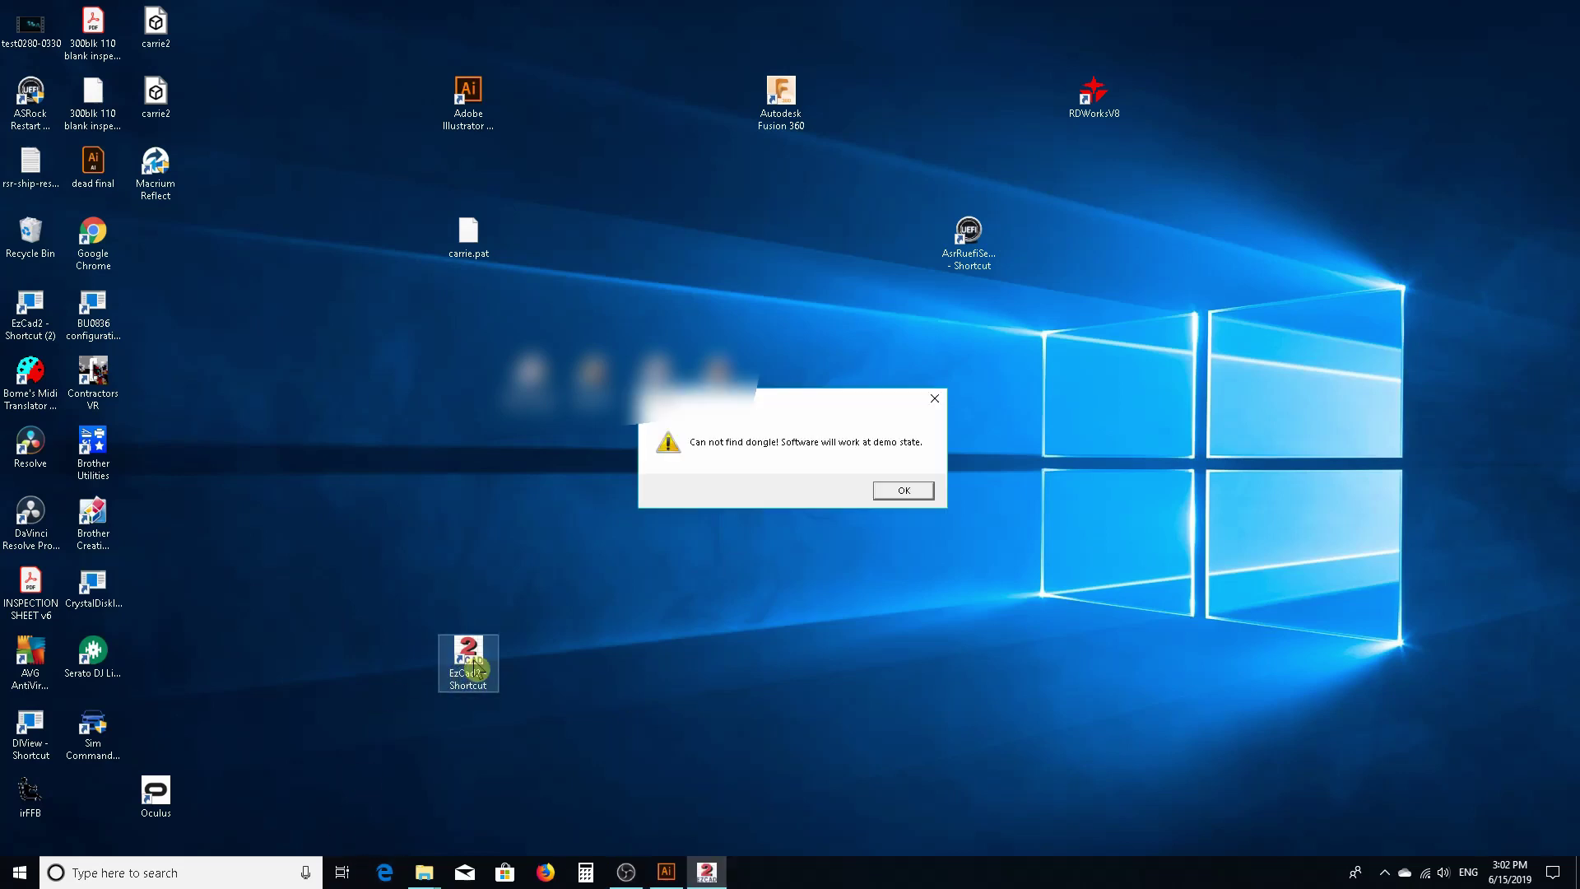
left_click(903, 491)
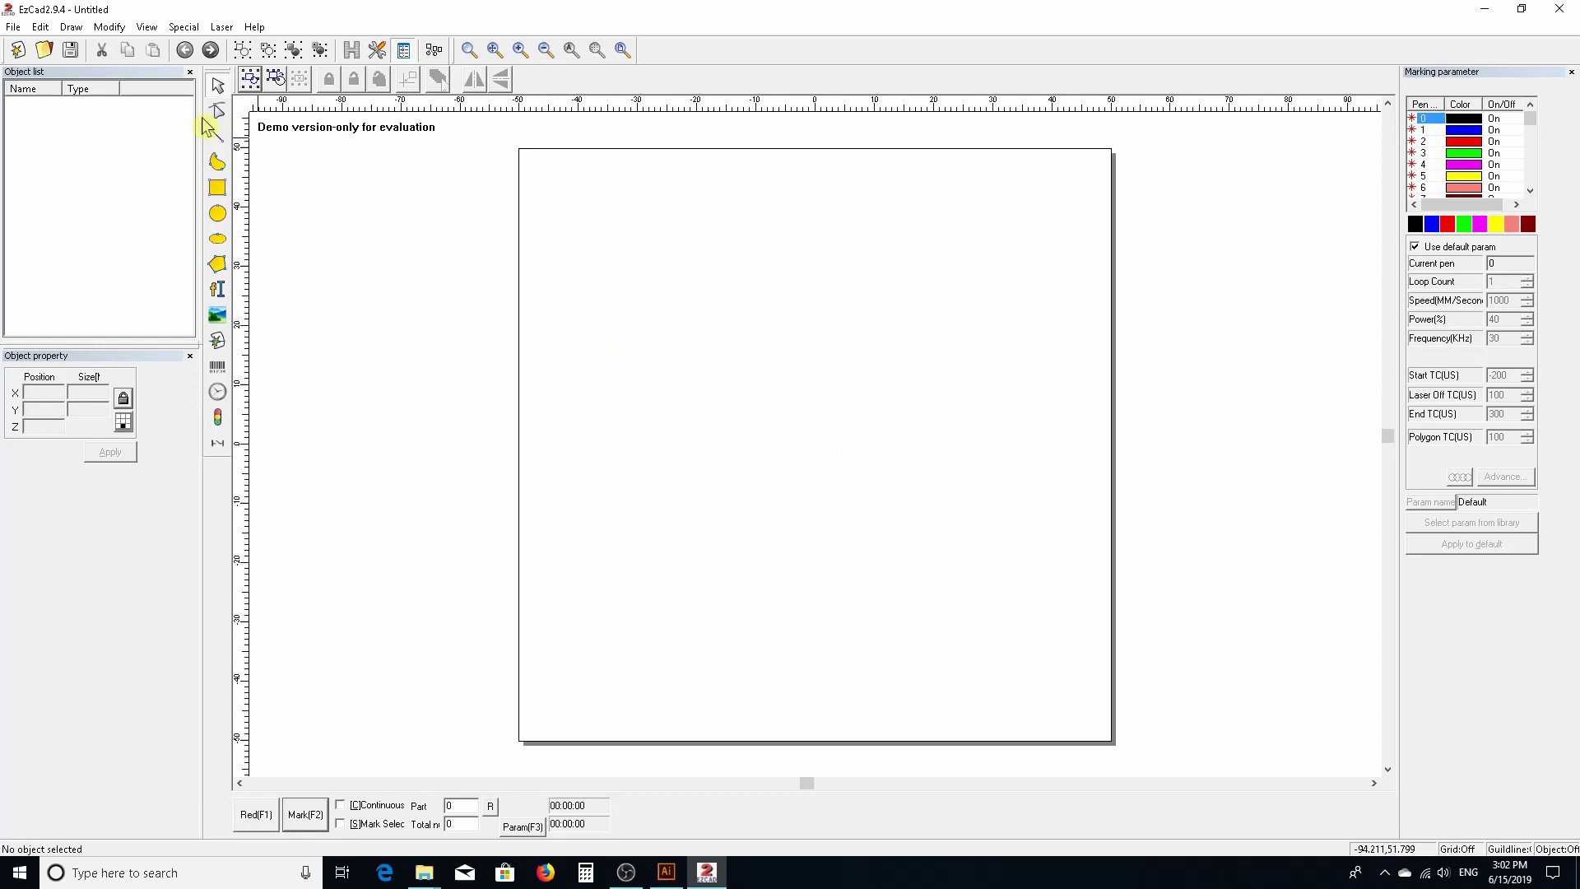
left_click(13, 26)
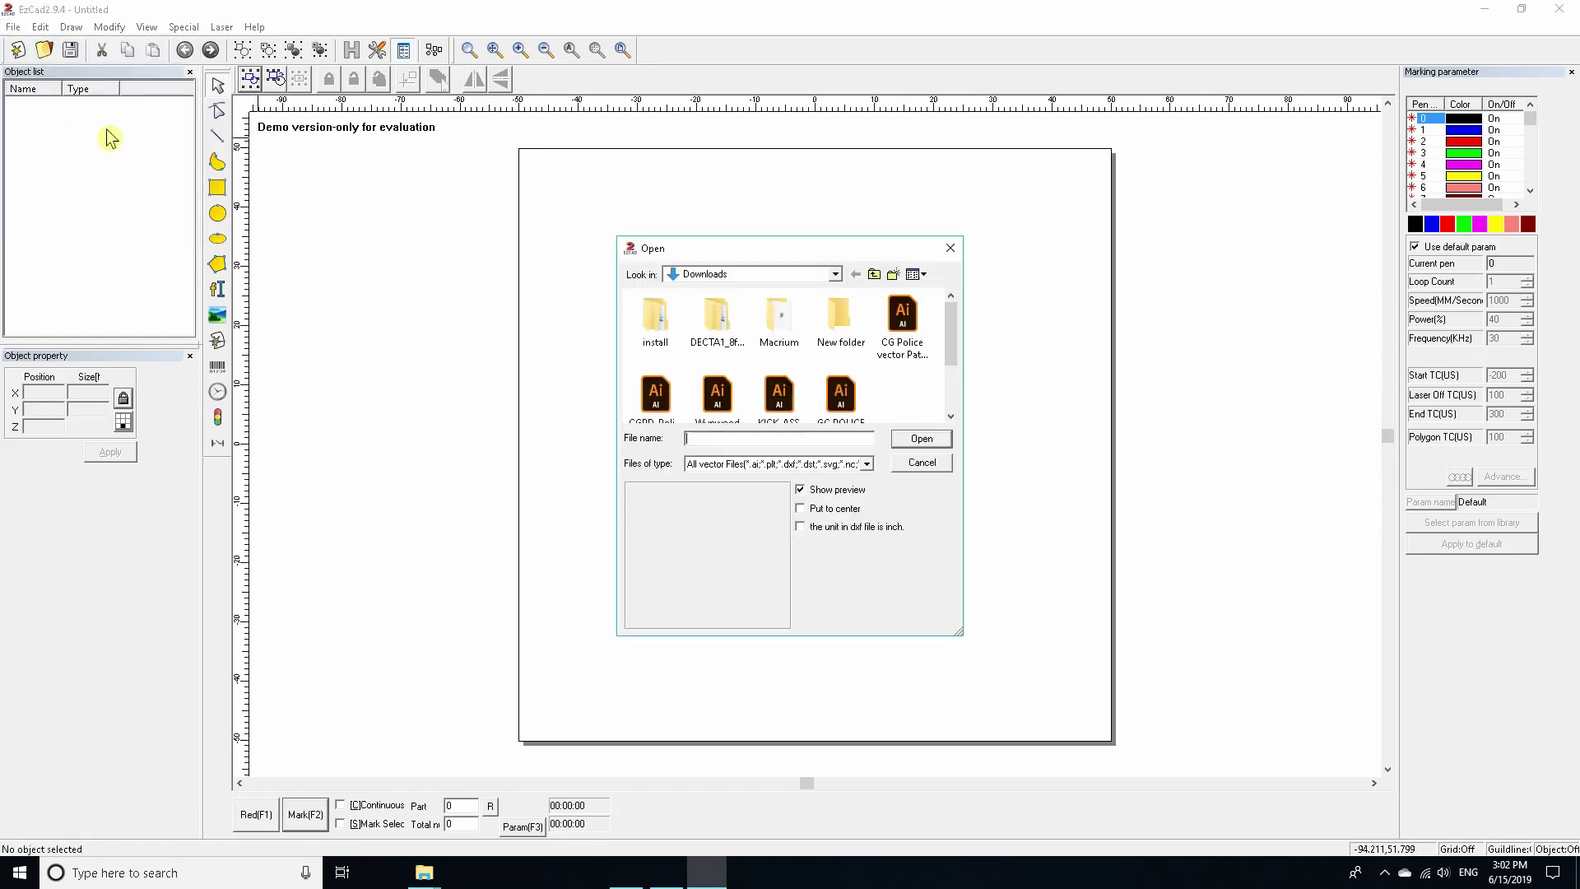
left_click_drag(952, 360, 952, 374)
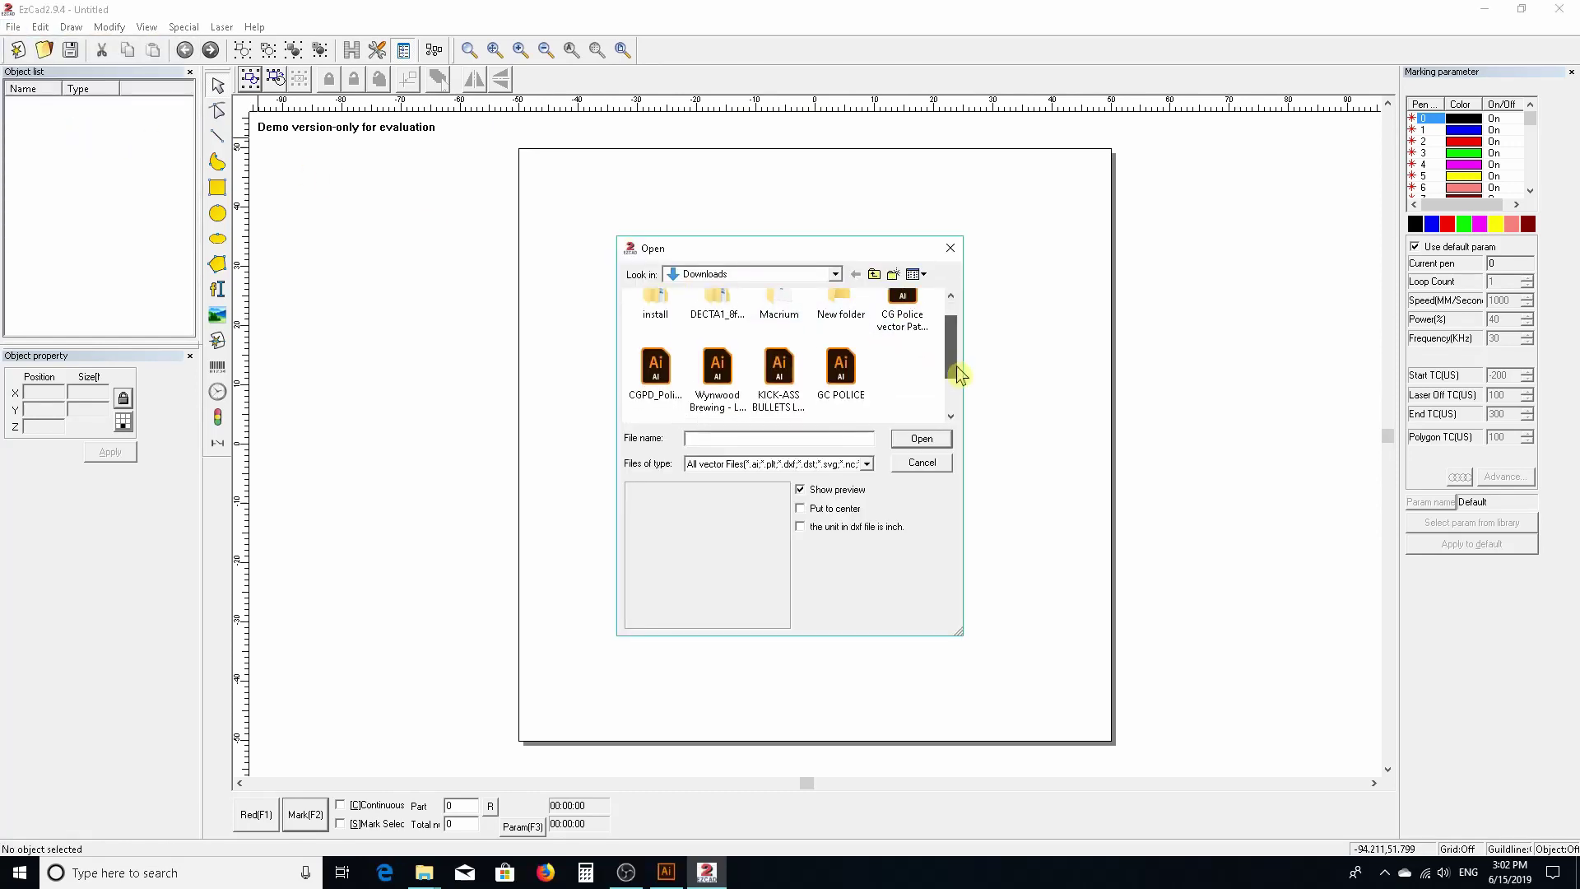
scroll(956, 375, "down", 2)
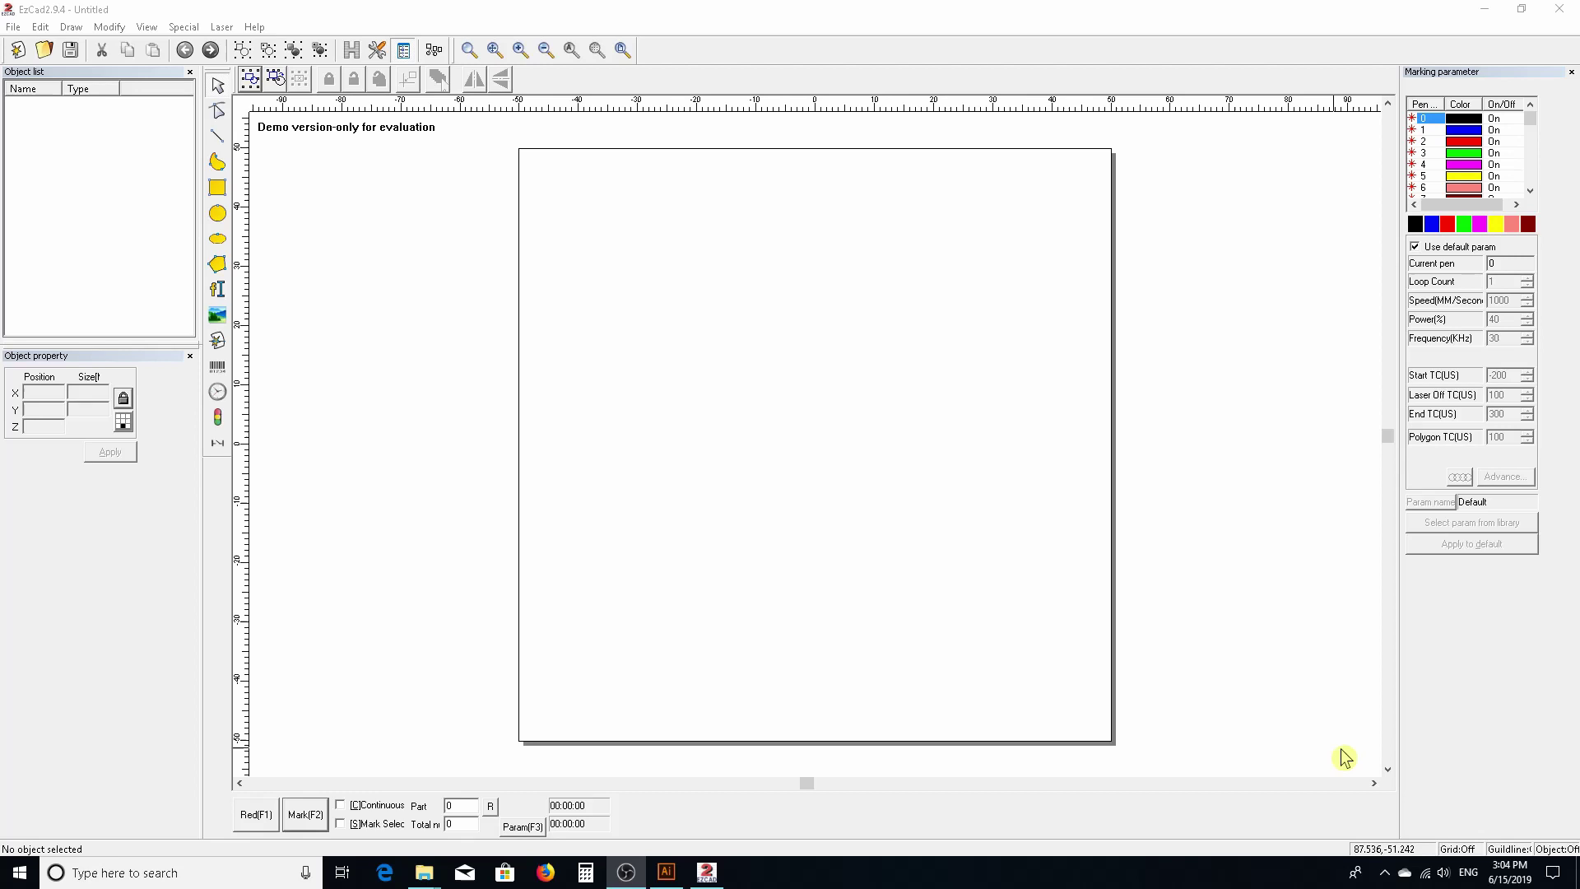
Select KingHuskyHead from Downloads in Import Vector File with Put to center enabled.
left_click(13, 28)
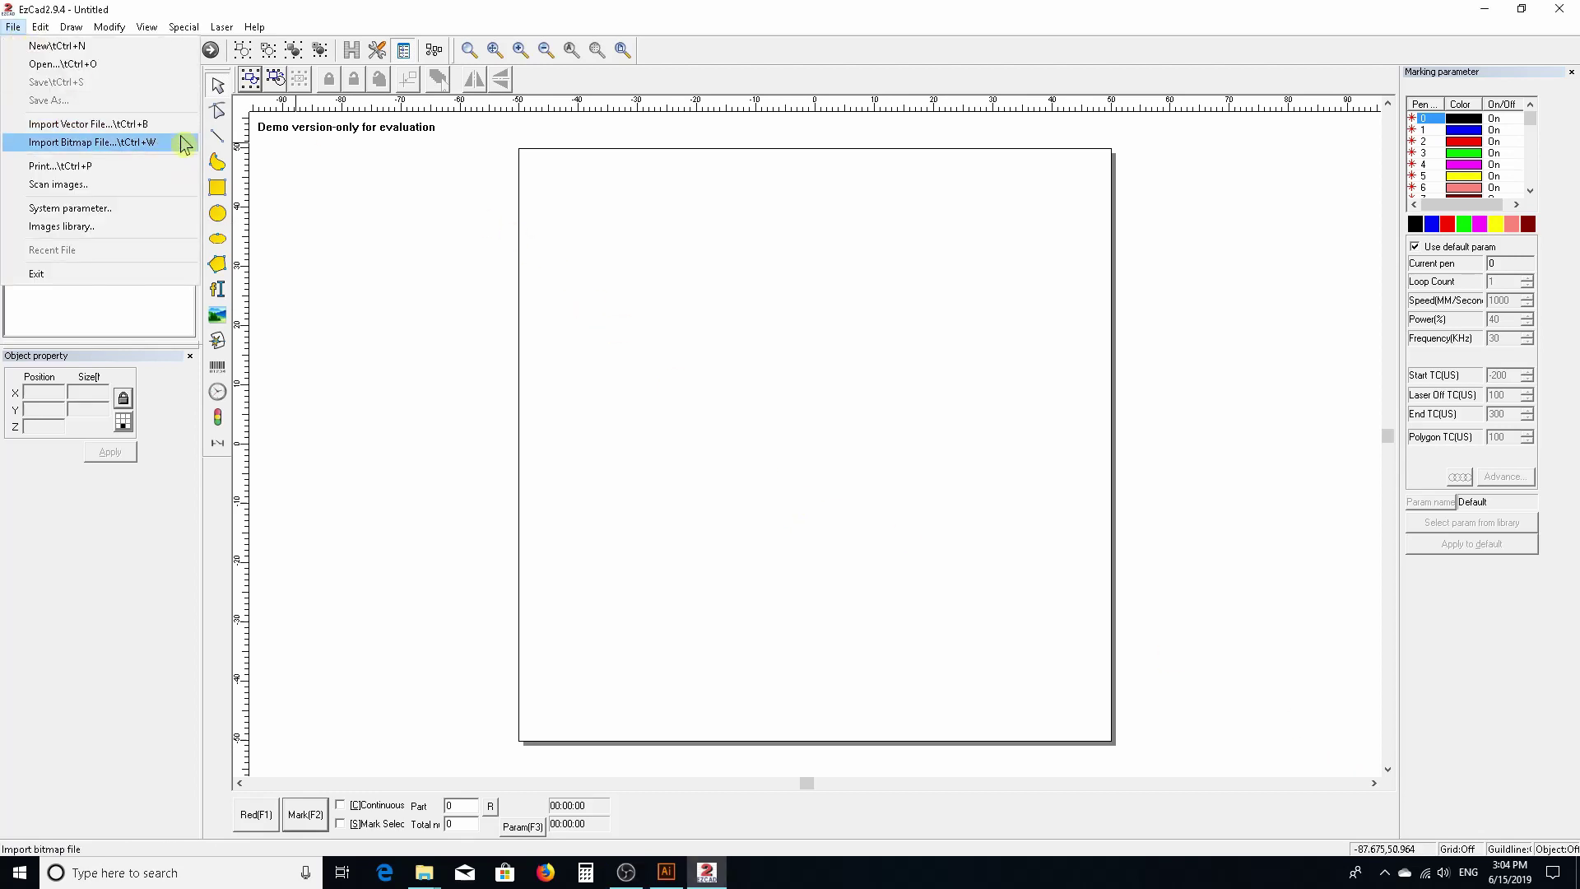
left_click(368, 187)
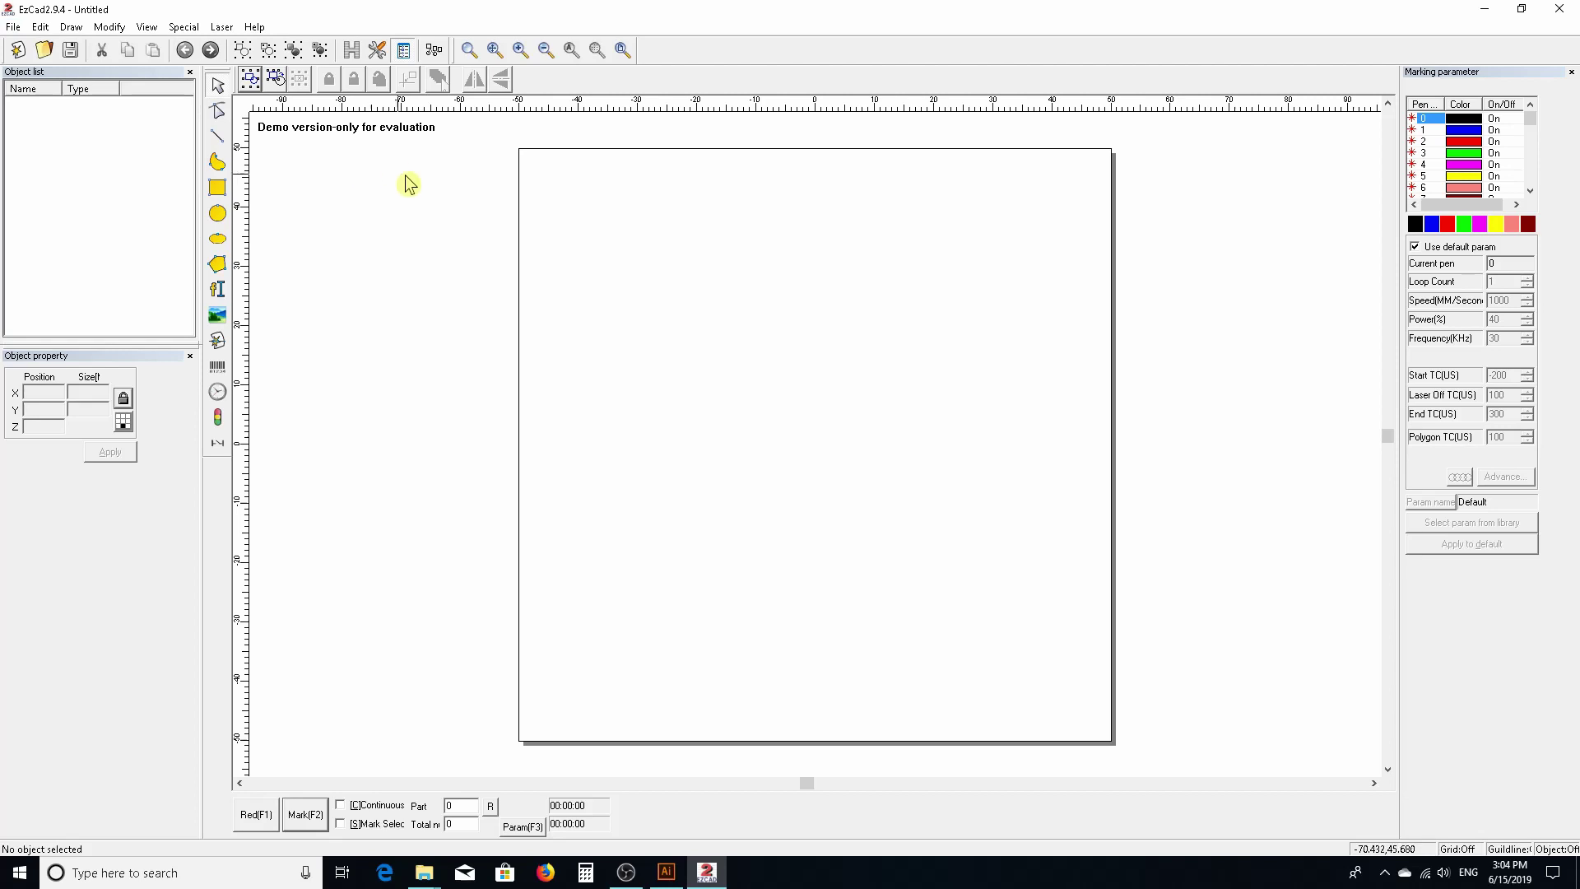
left_click(15, 28)
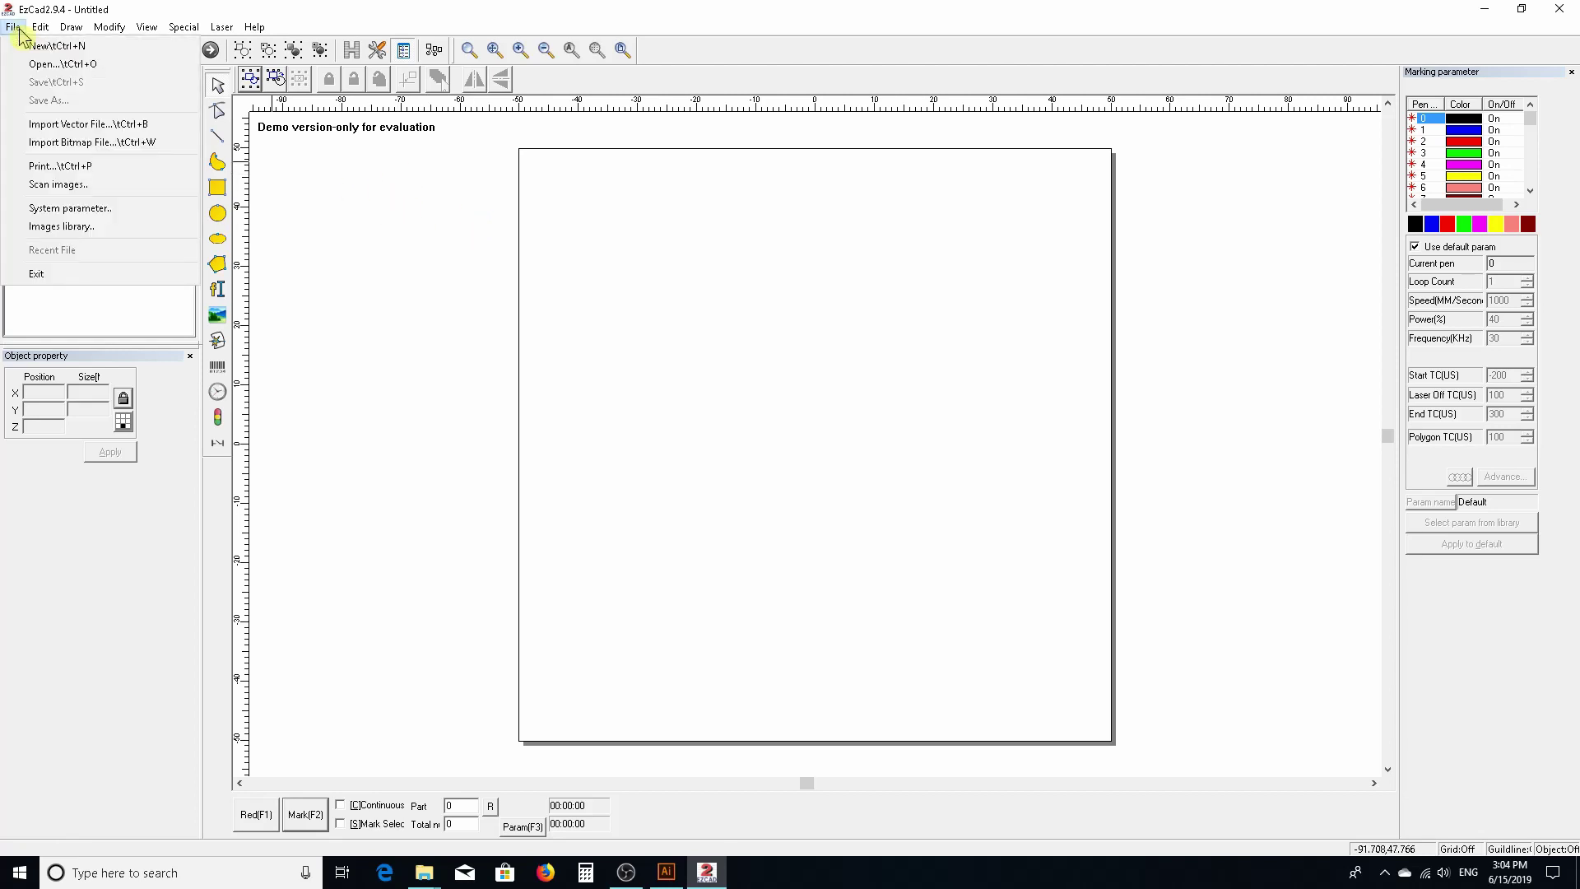
left_click(98, 125)
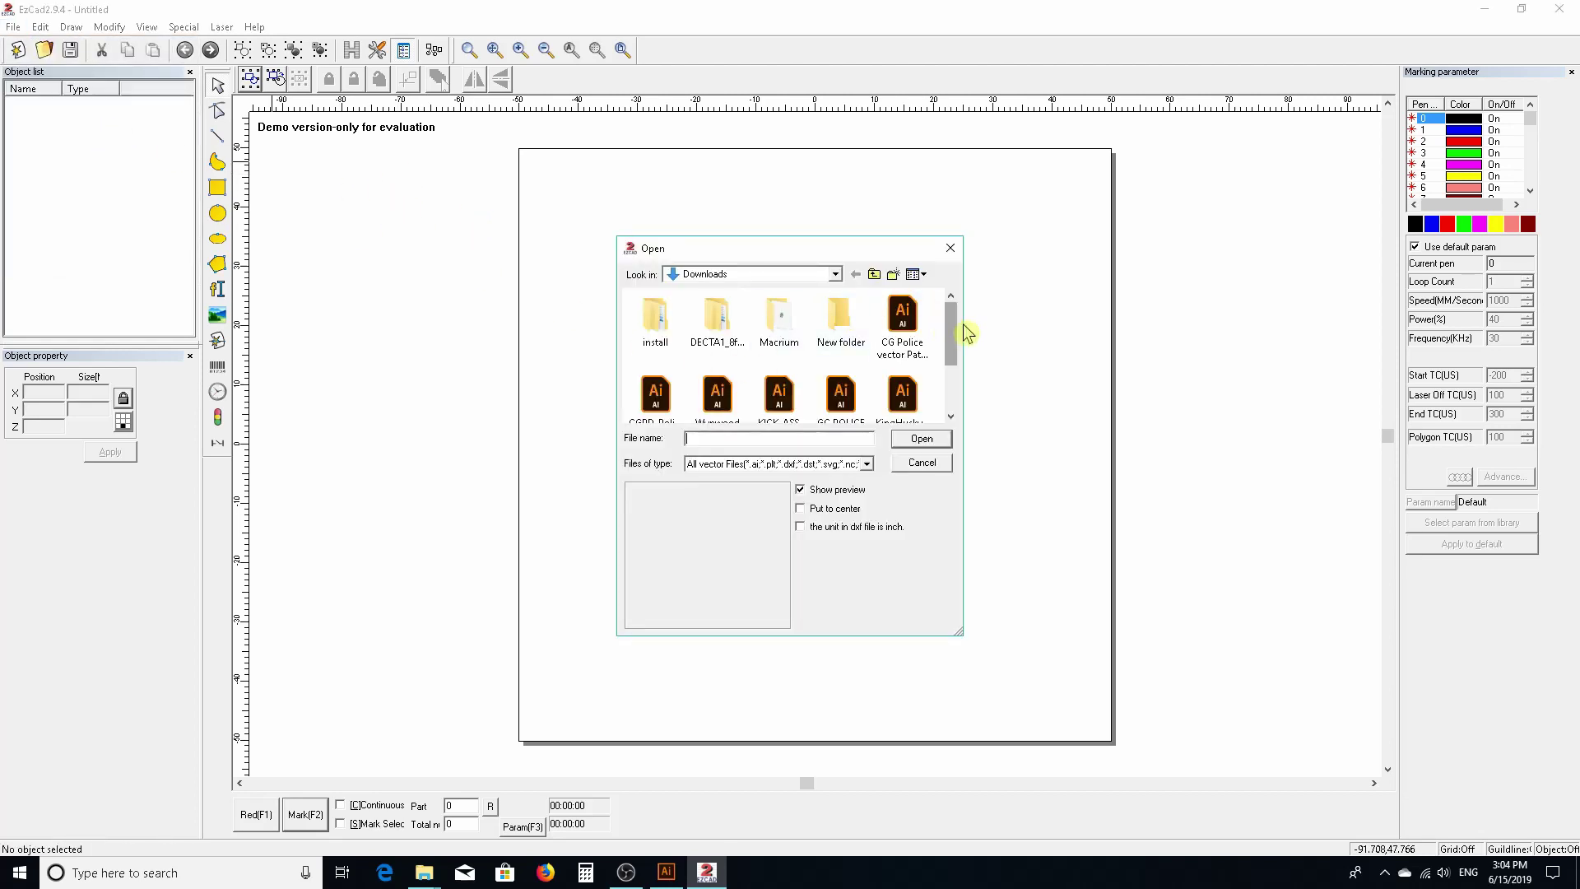
left_click_drag(952, 328, 952, 352)
left_click(909, 344)
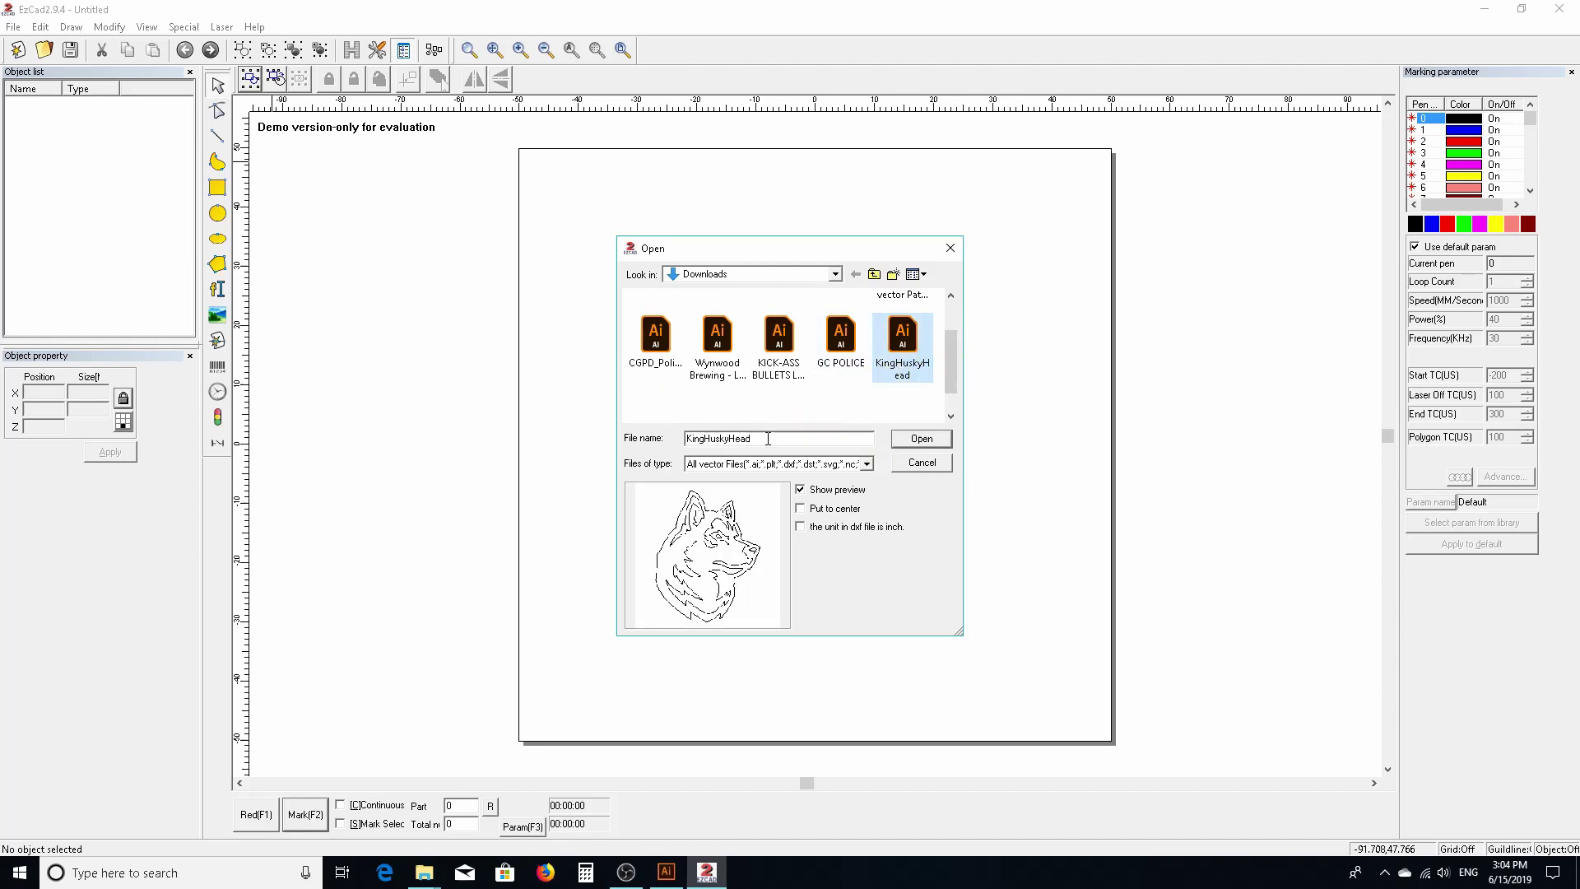
left_click(801, 509)
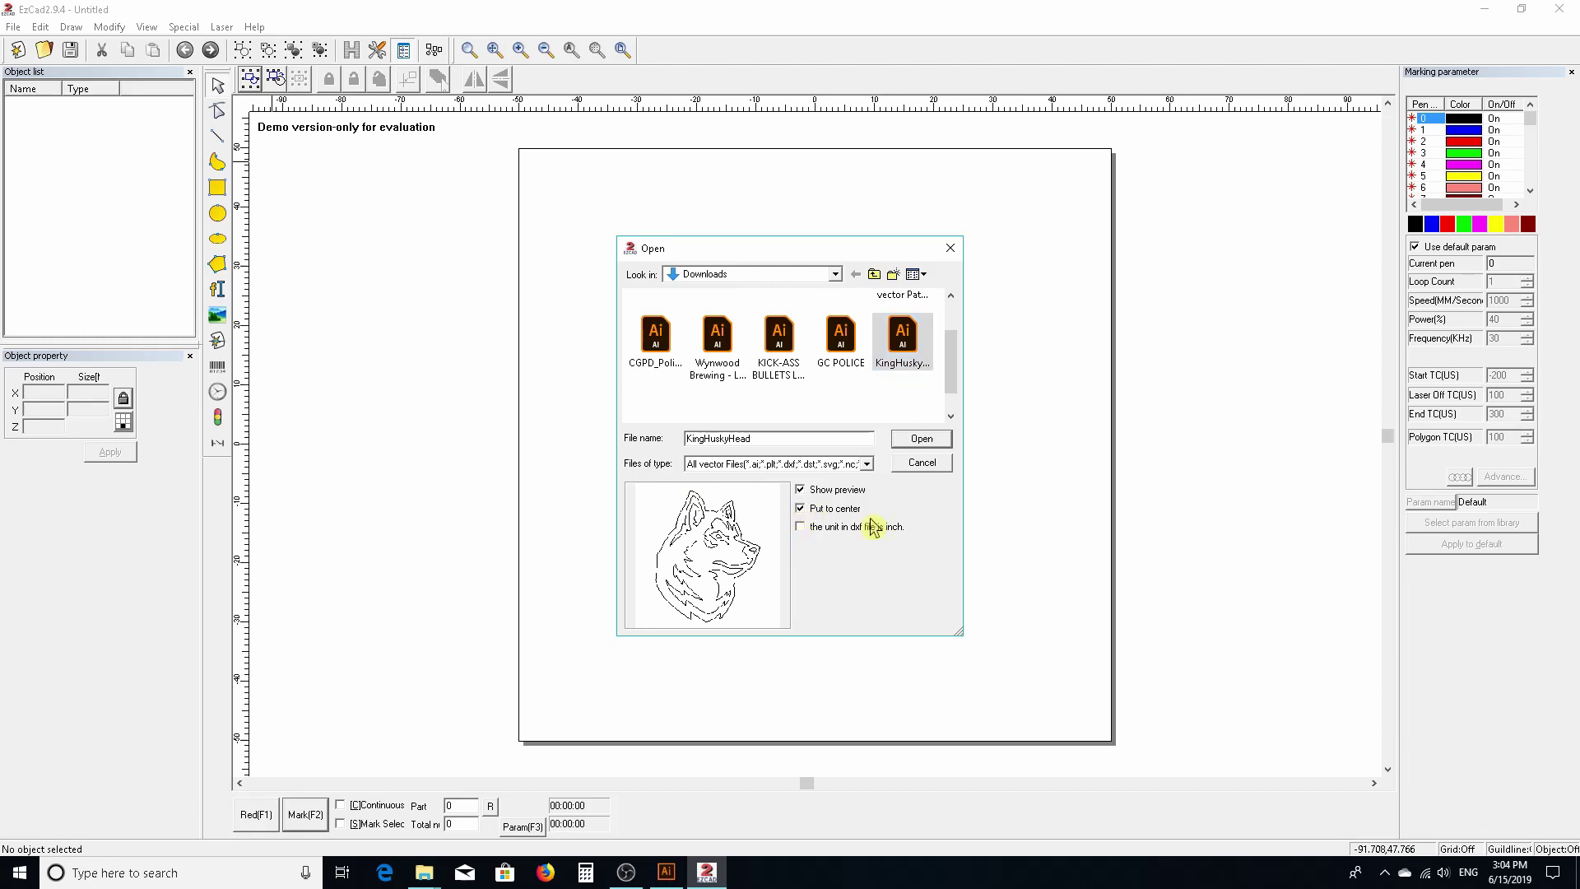
Import KingHuskyHead and scale the husky down to 23.577 × 29.748 near the centre.
left_click(922, 439)
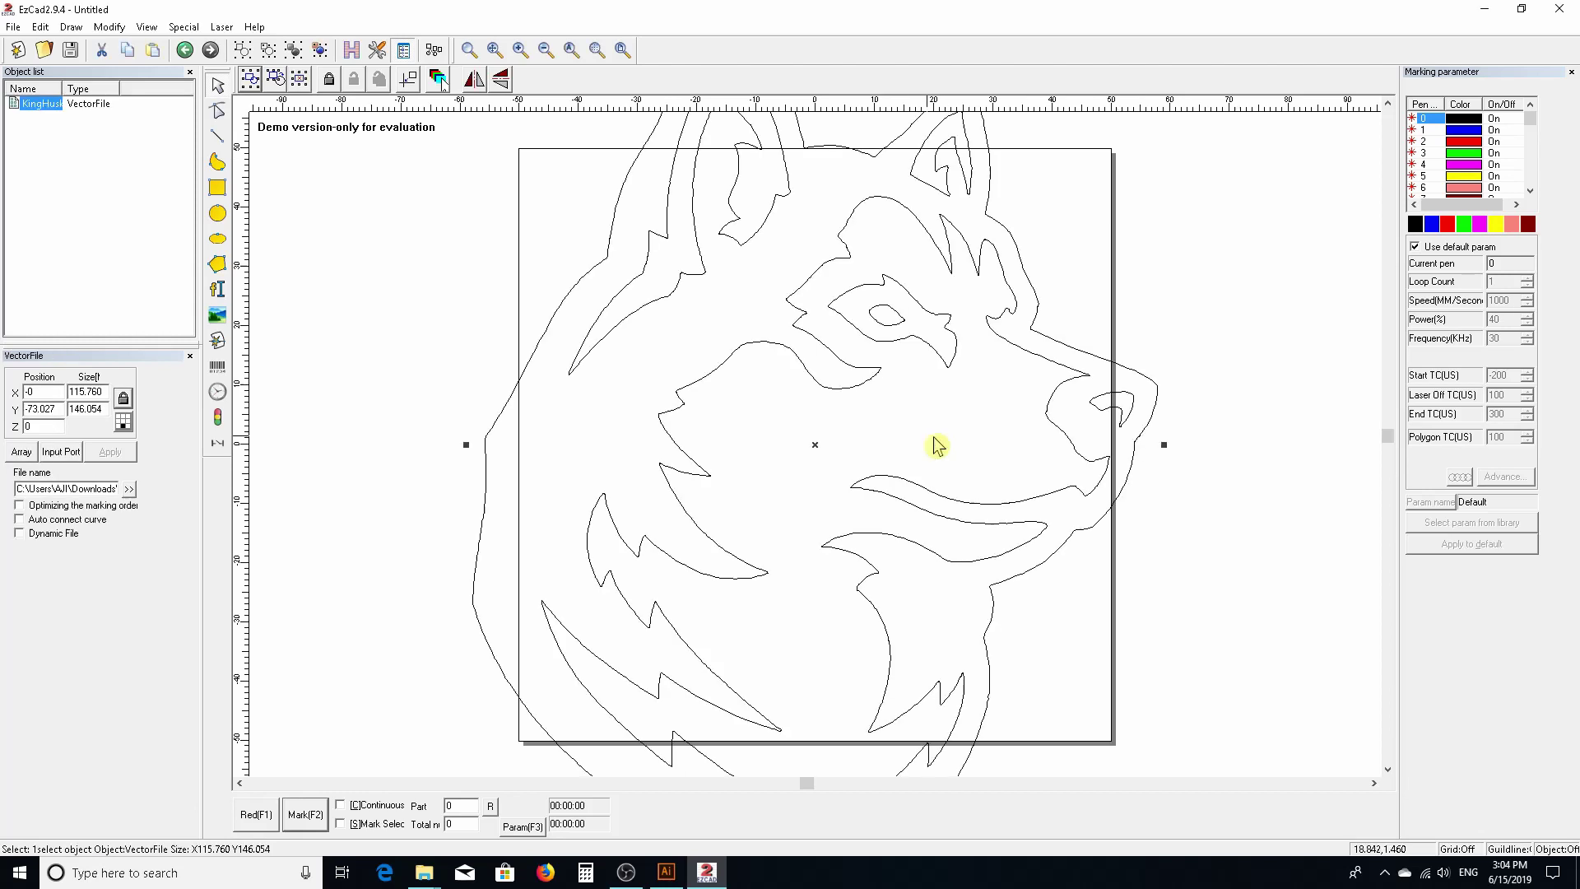
scroll(936, 445, "down", 3)
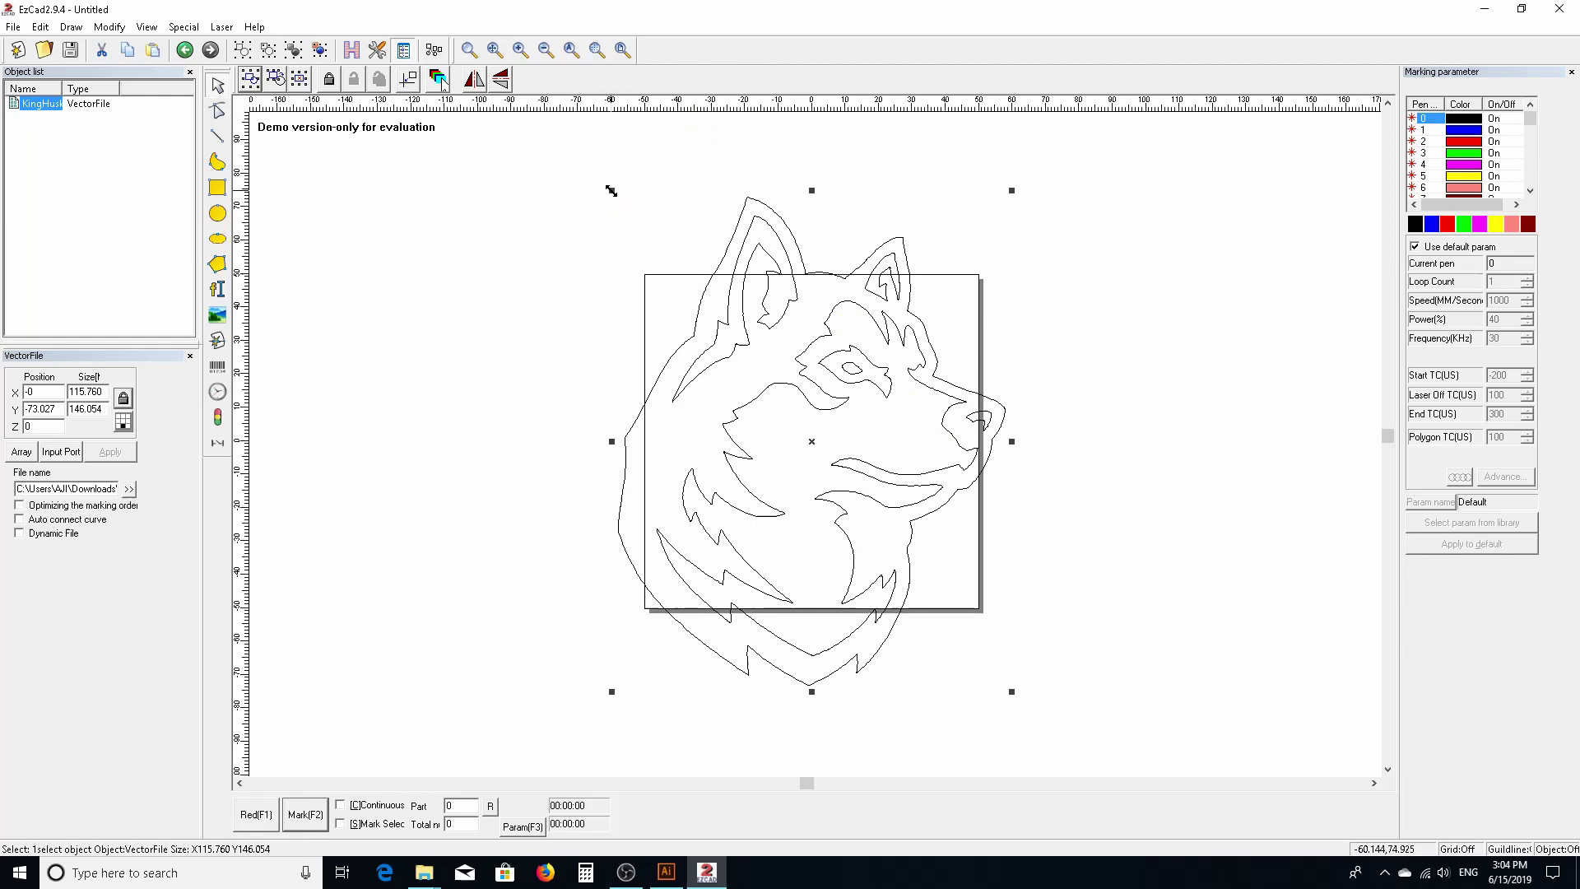
left_click_drag(612, 191, 742, 374)
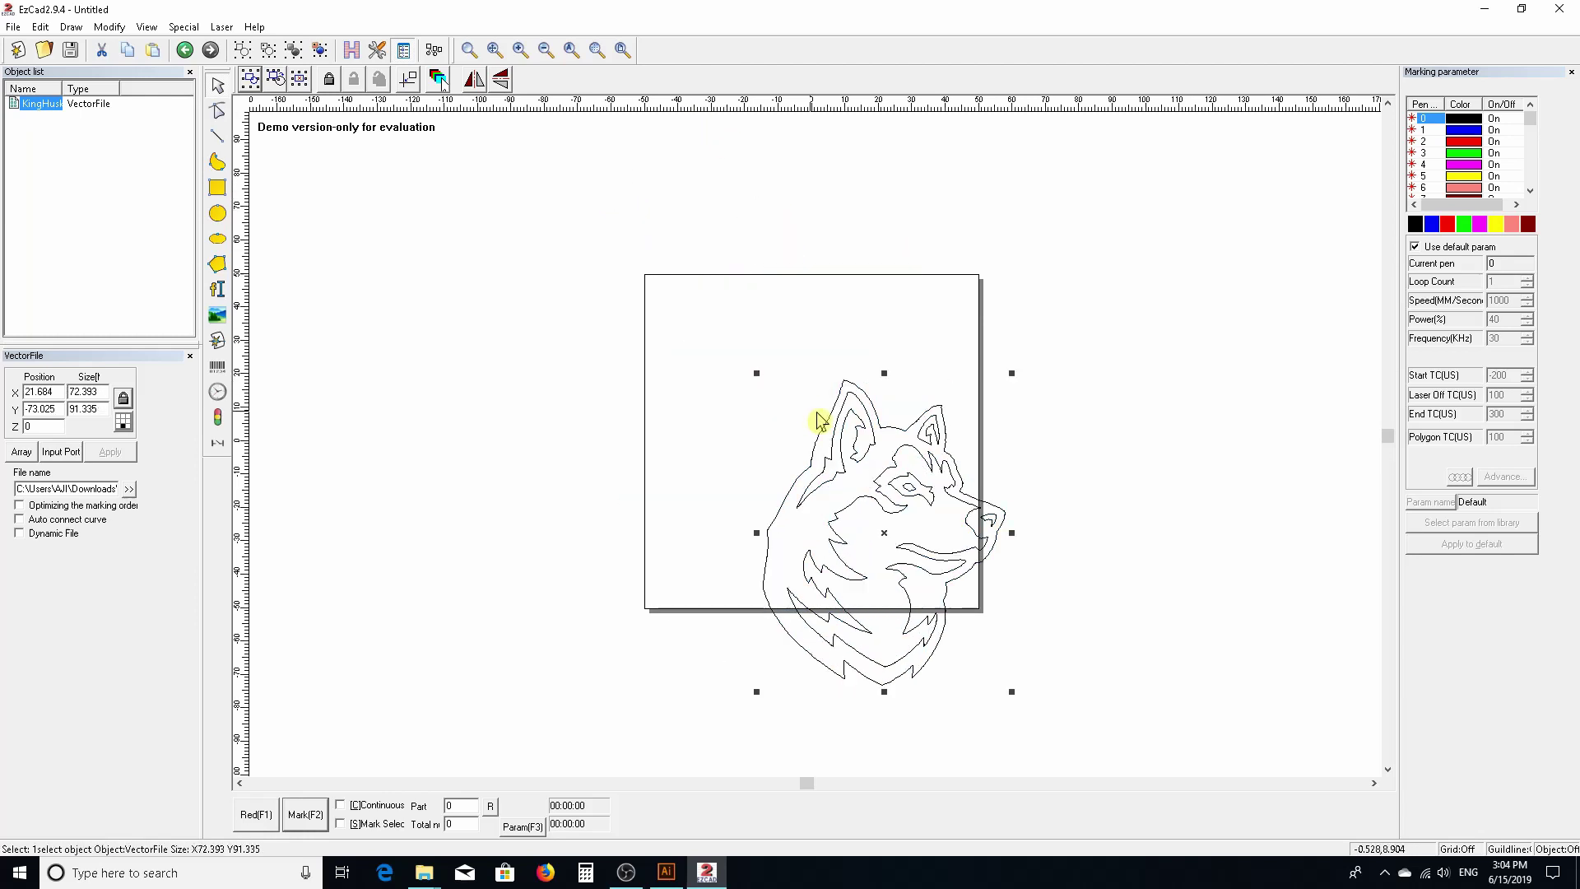
scroll(823, 424, "up", 1)
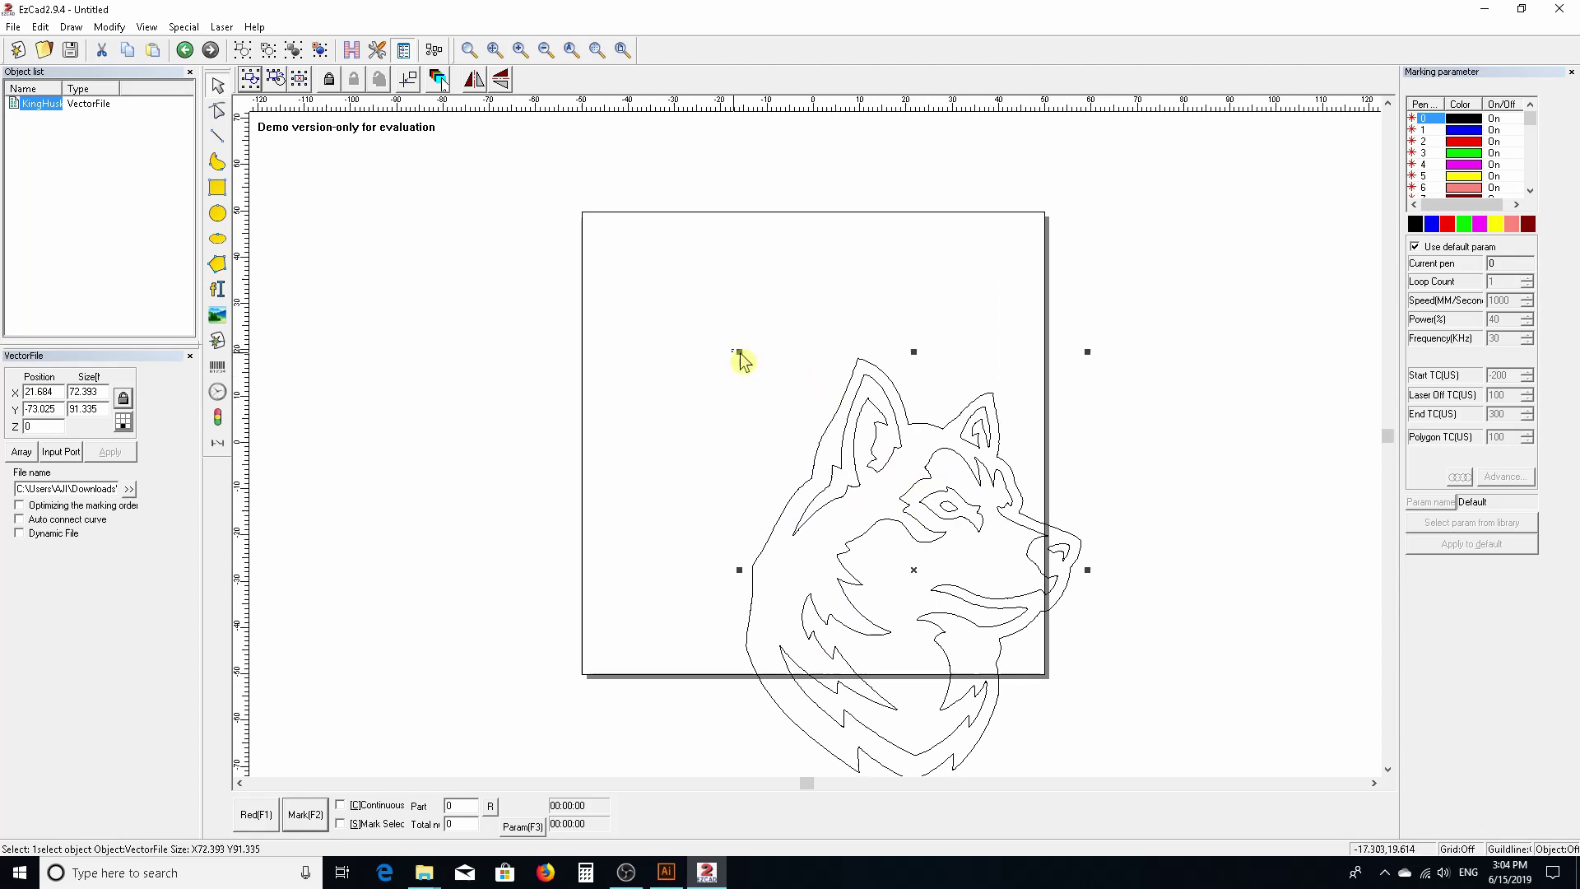
left_click_drag(739, 354, 803, 404)
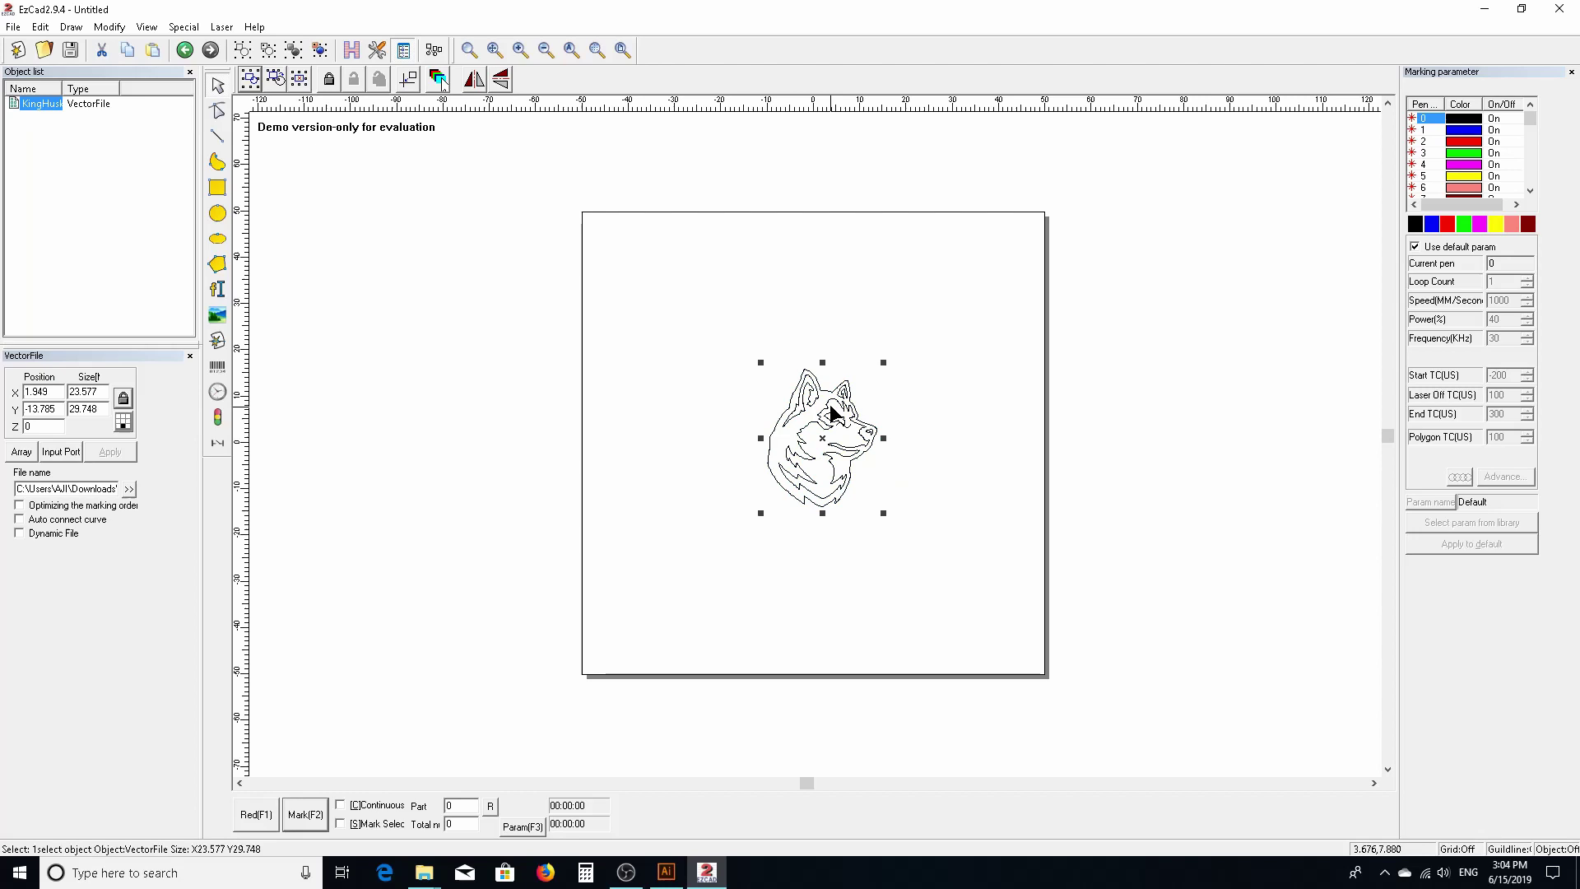
scroll(835, 400, "up", 1)
scroll(835, 400, "up", 1)
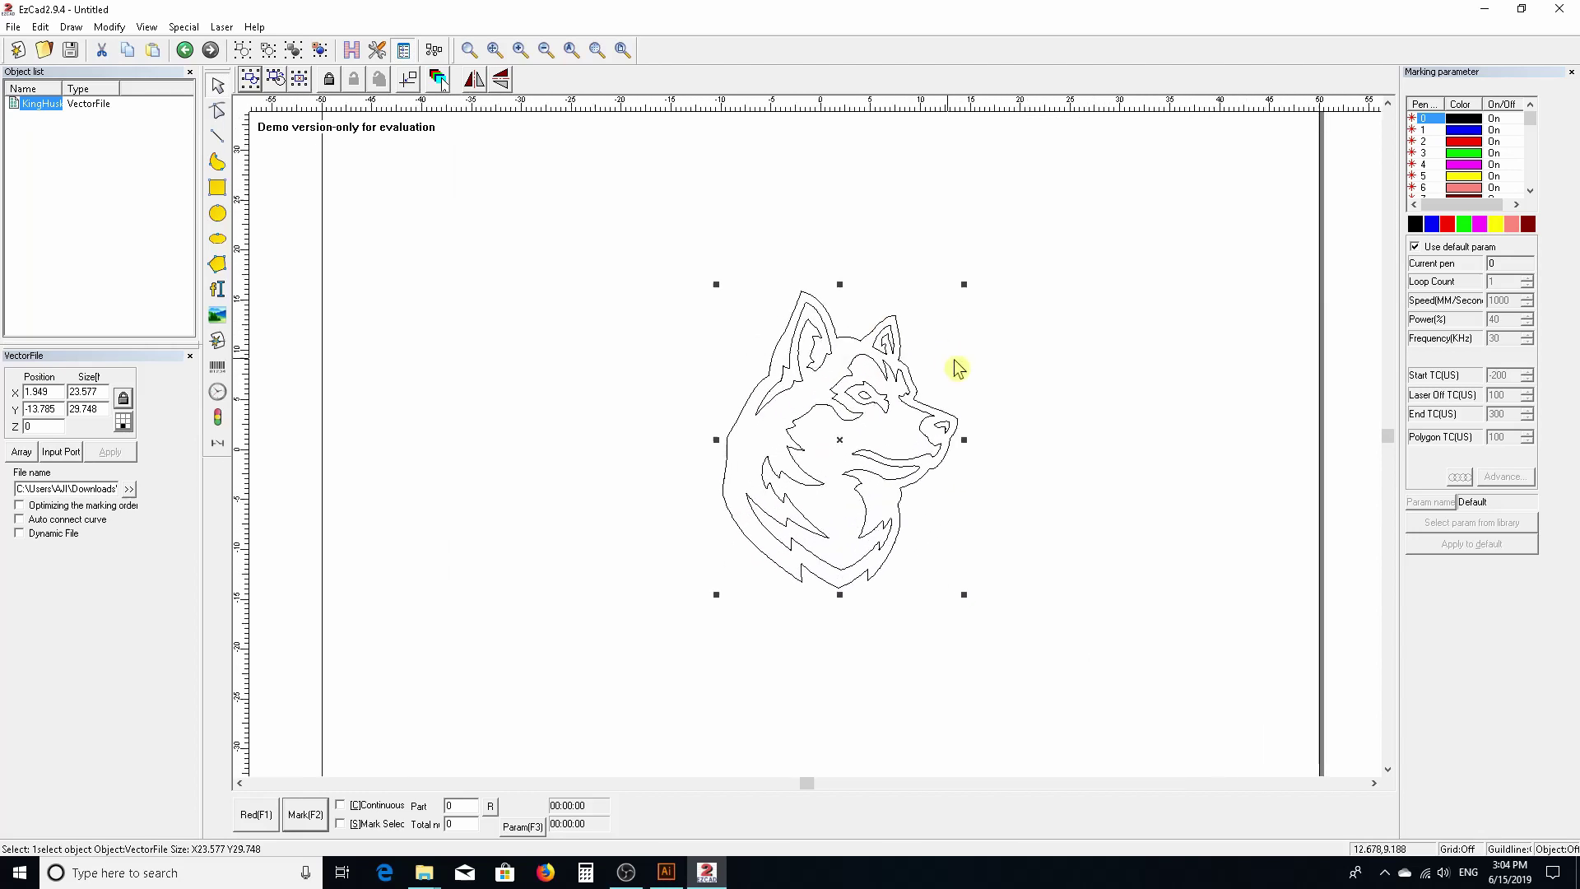
Apply a default hatch fill, making the husky solid black with 0.02 mm line spacing at 0°.
left_click(353, 52)
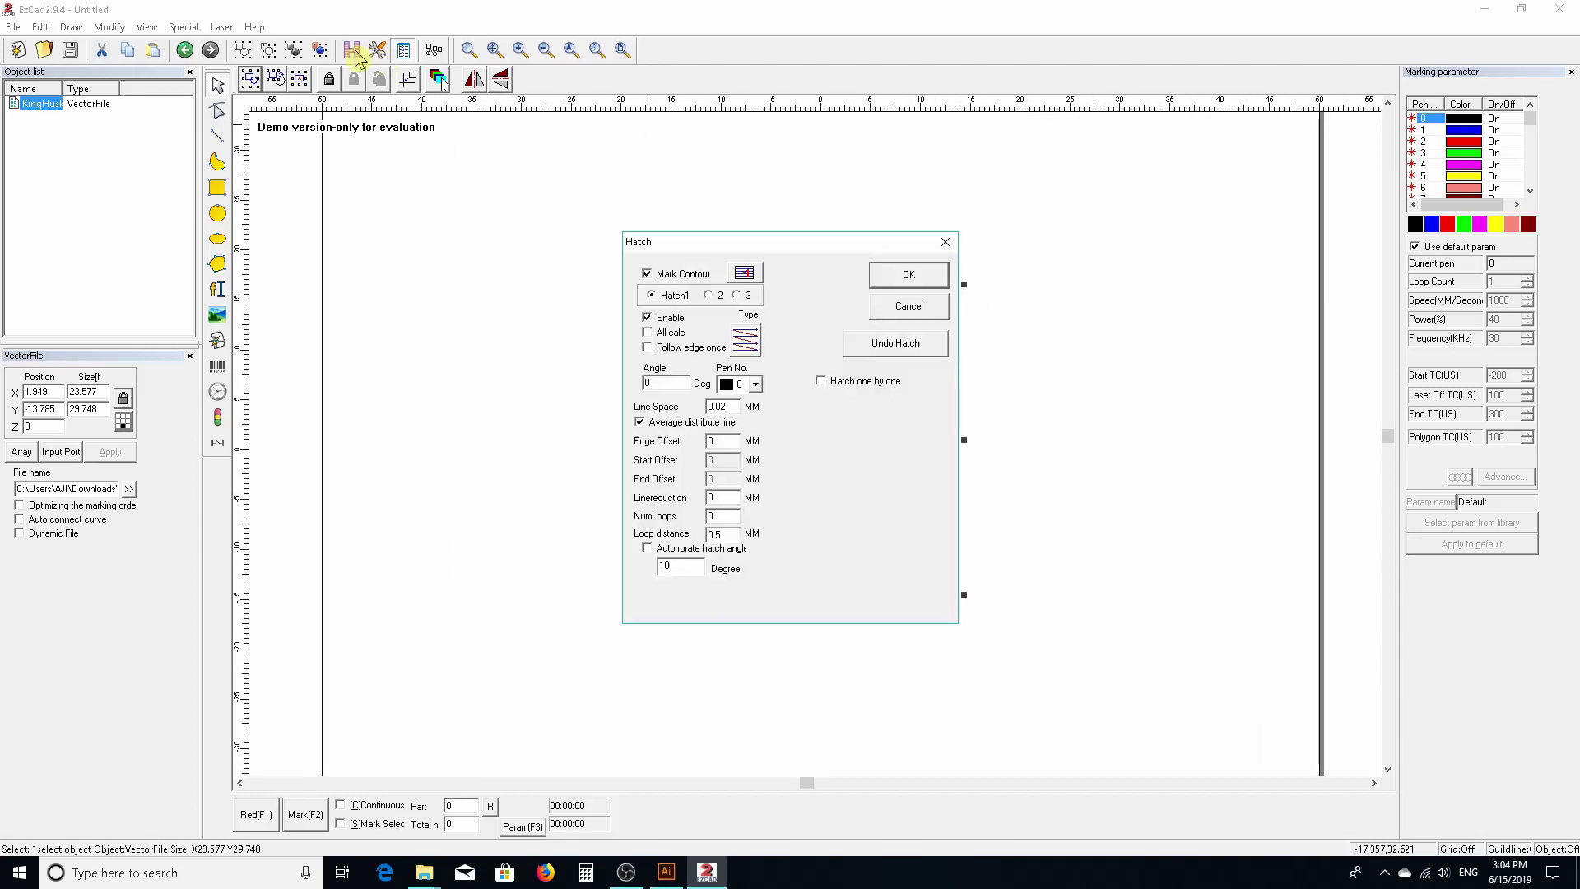
left_click(897, 277)
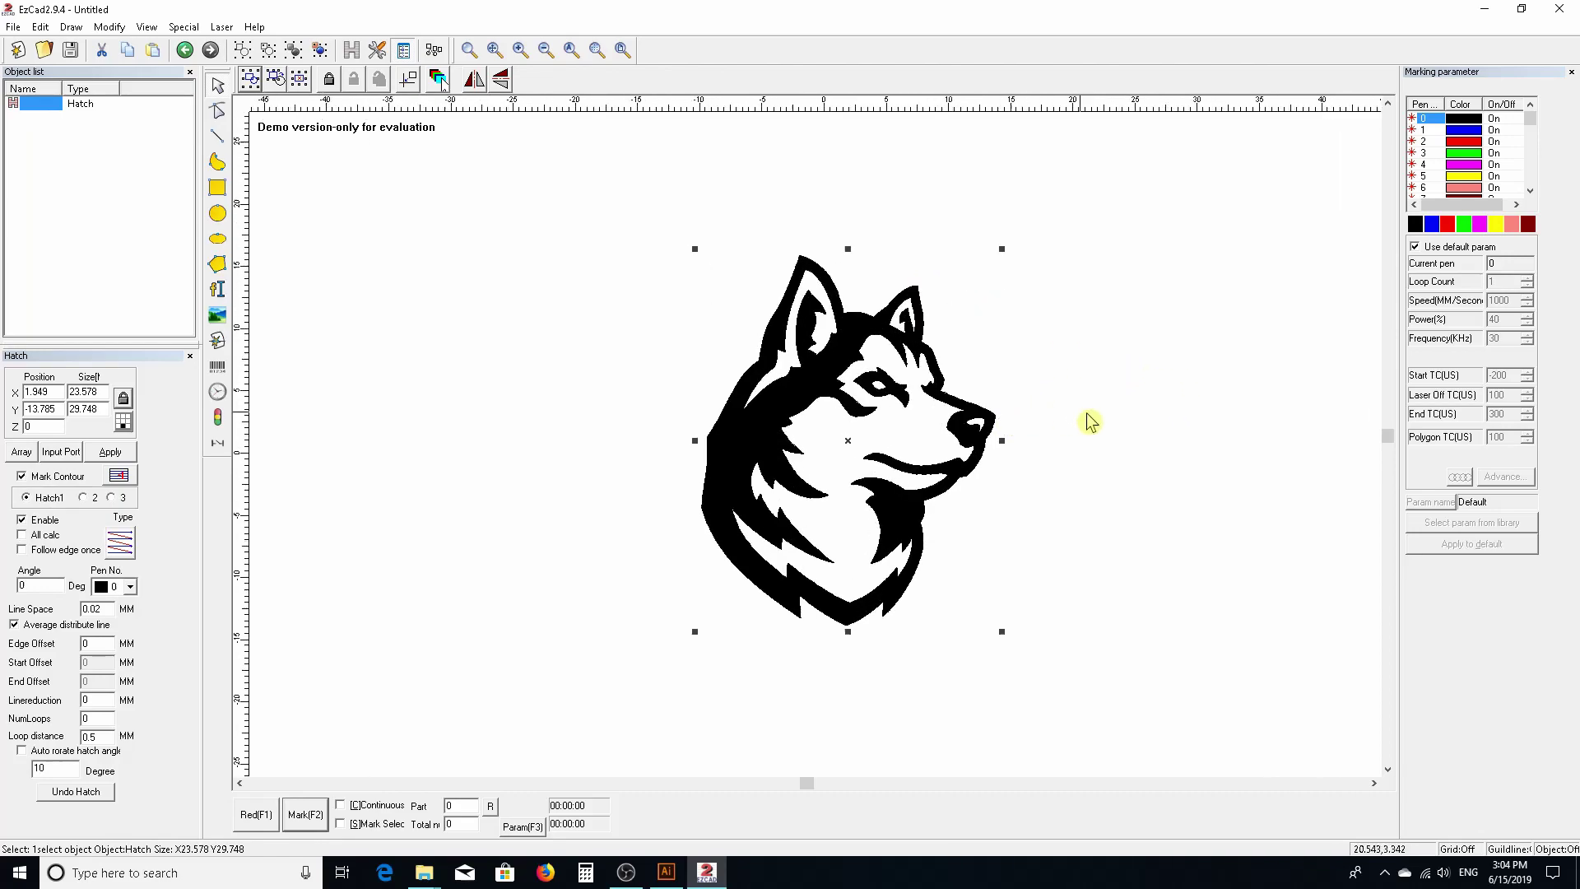
scroll(1084, 428, "up", 2)
scroll(1083, 434, "up", 5)
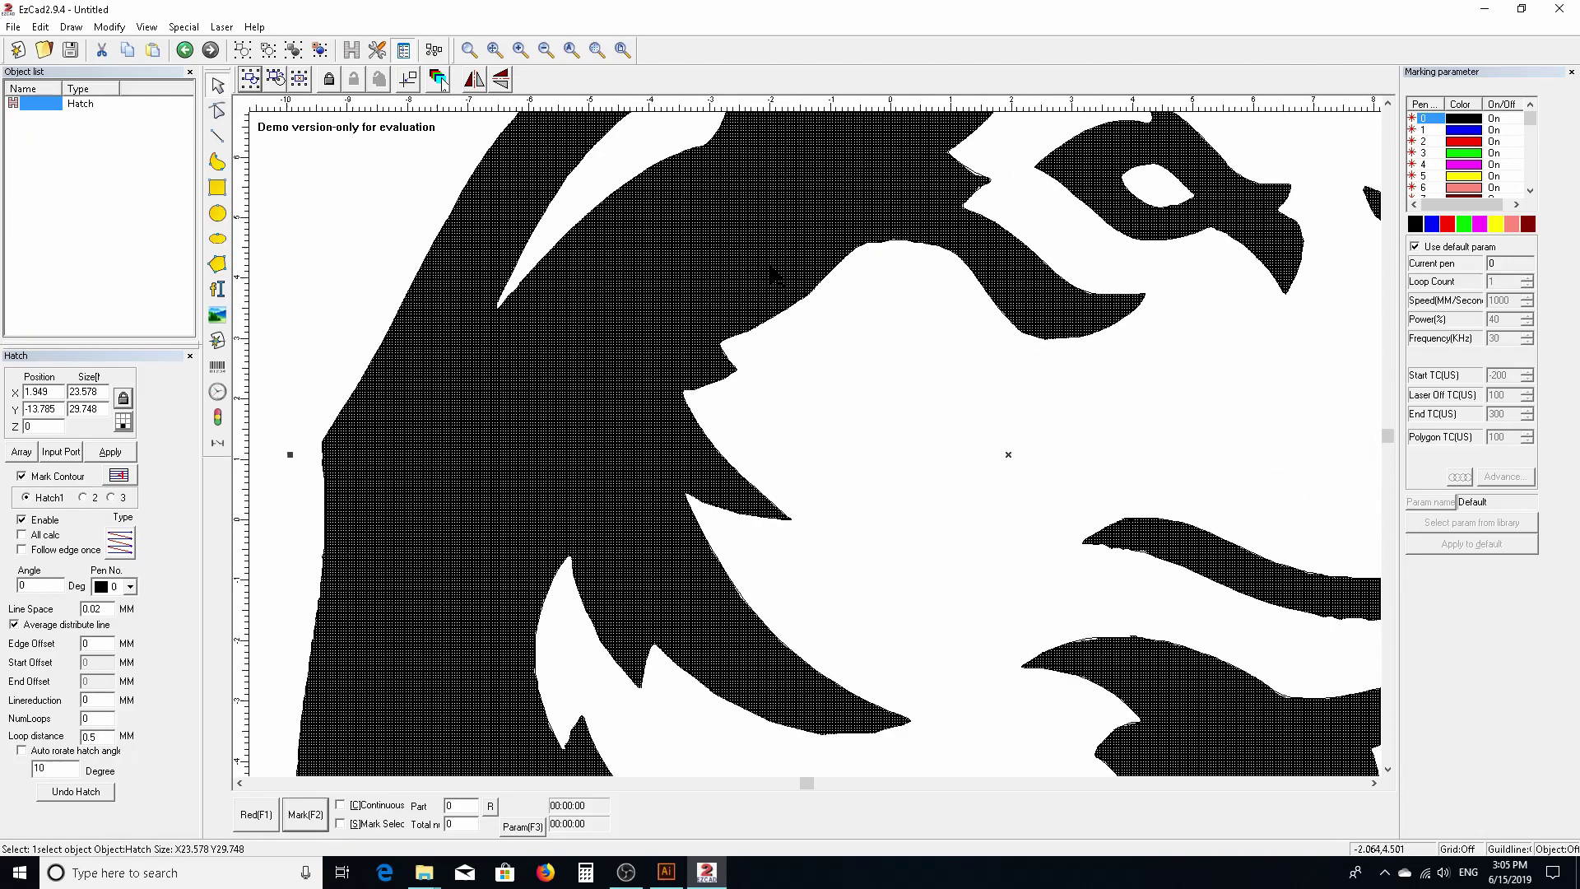
scroll(725, 271, "up", 4)
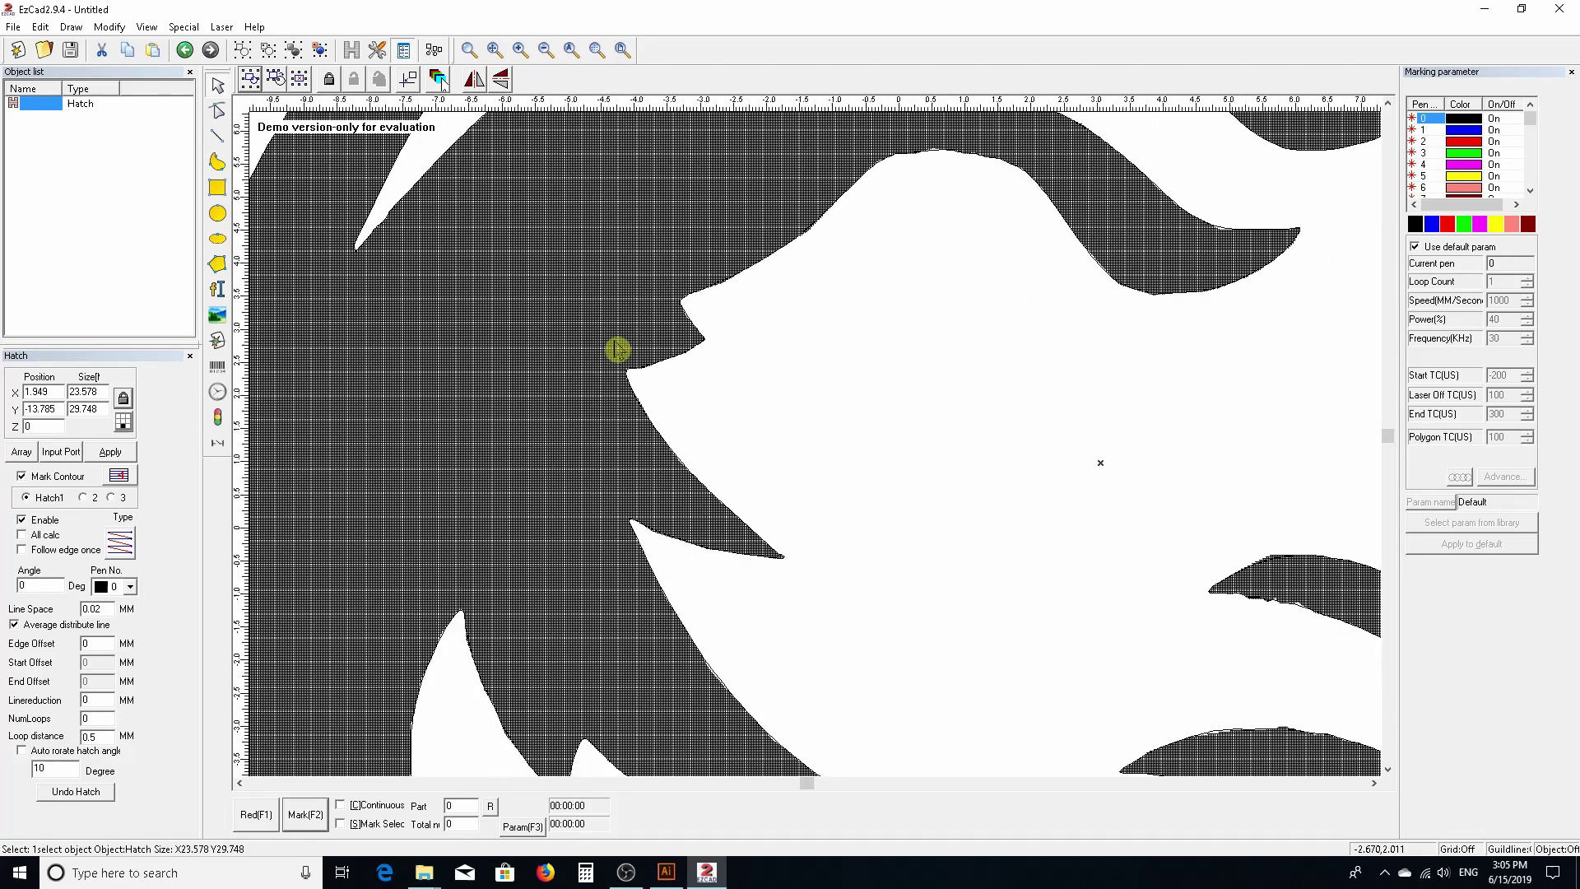
scroll(617, 353, "down", 10)
scroll(617, 350, "down", 3)
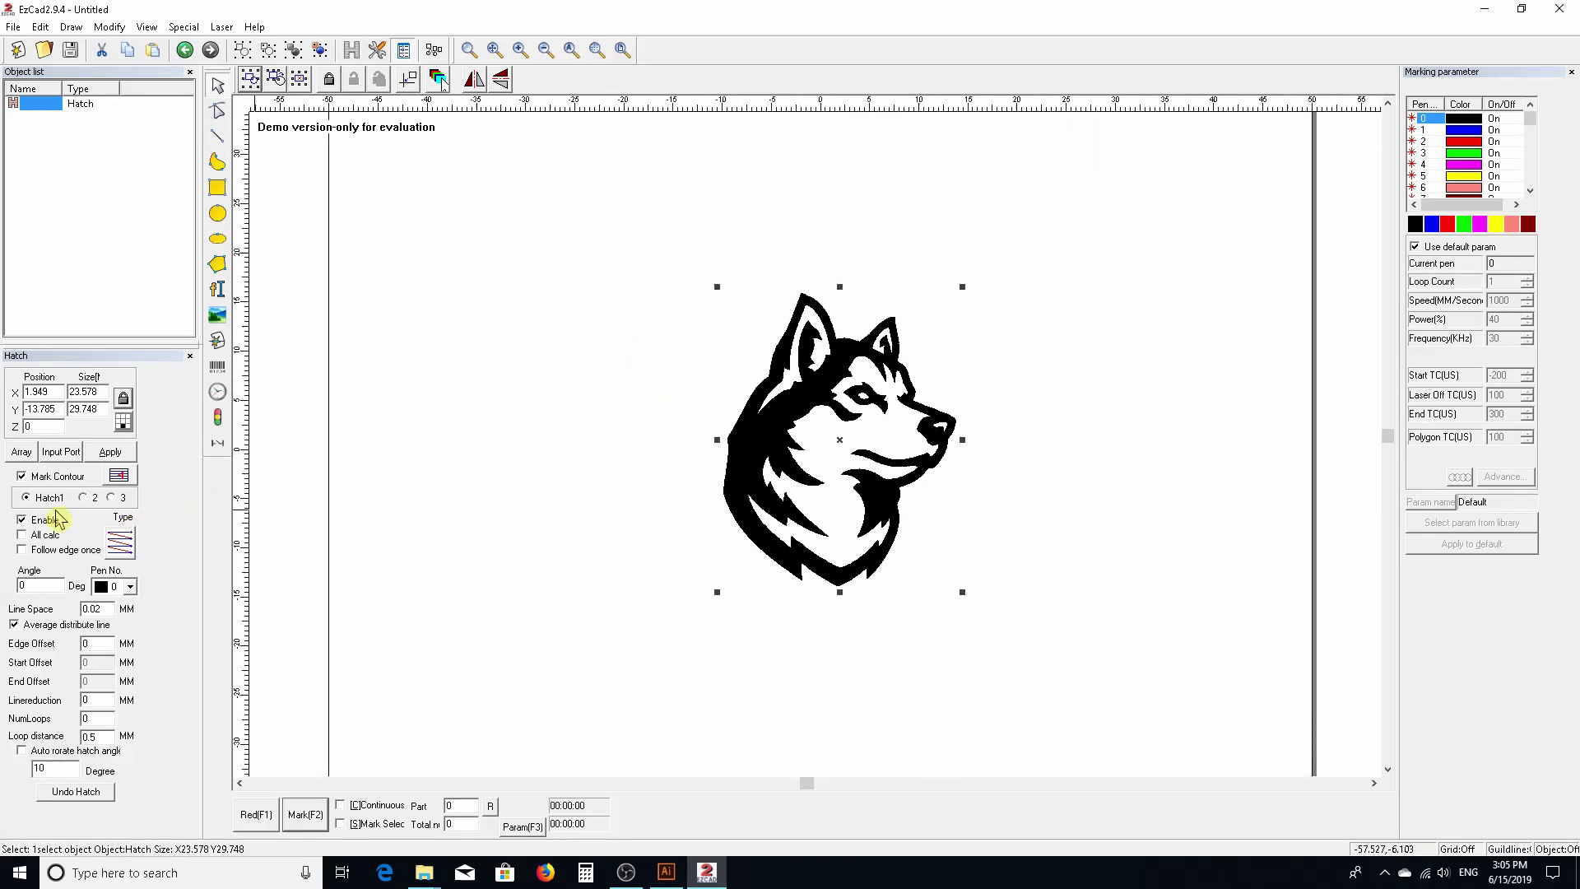
Review the second and third hatch sets, then return to the first set.
left_click(89, 499)
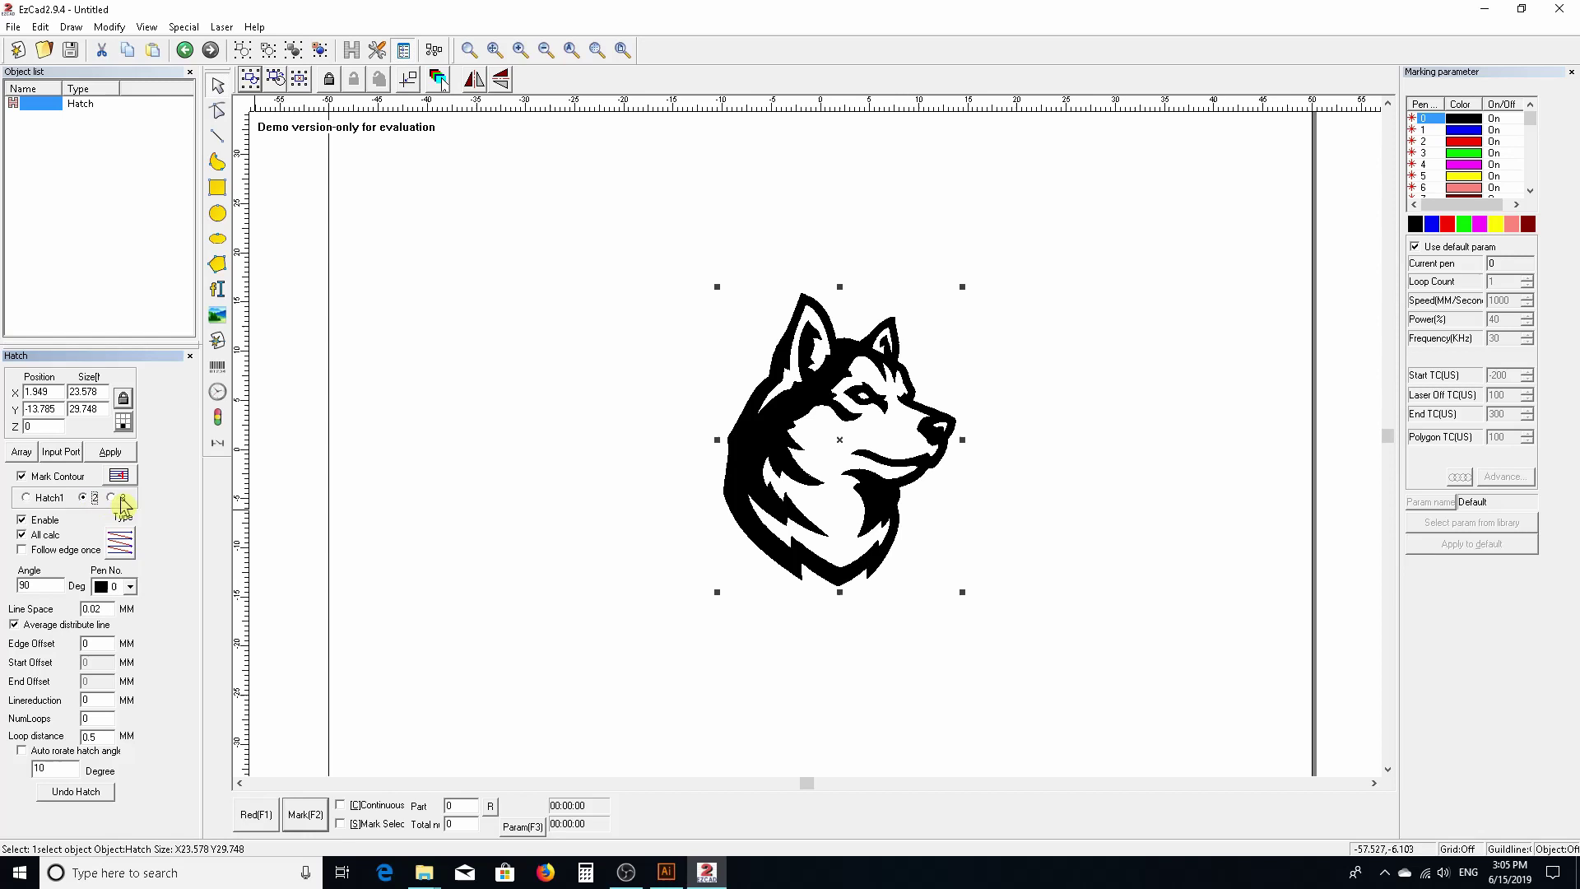
left_click(112, 498)
left_click(84, 498)
left_click(27, 498)
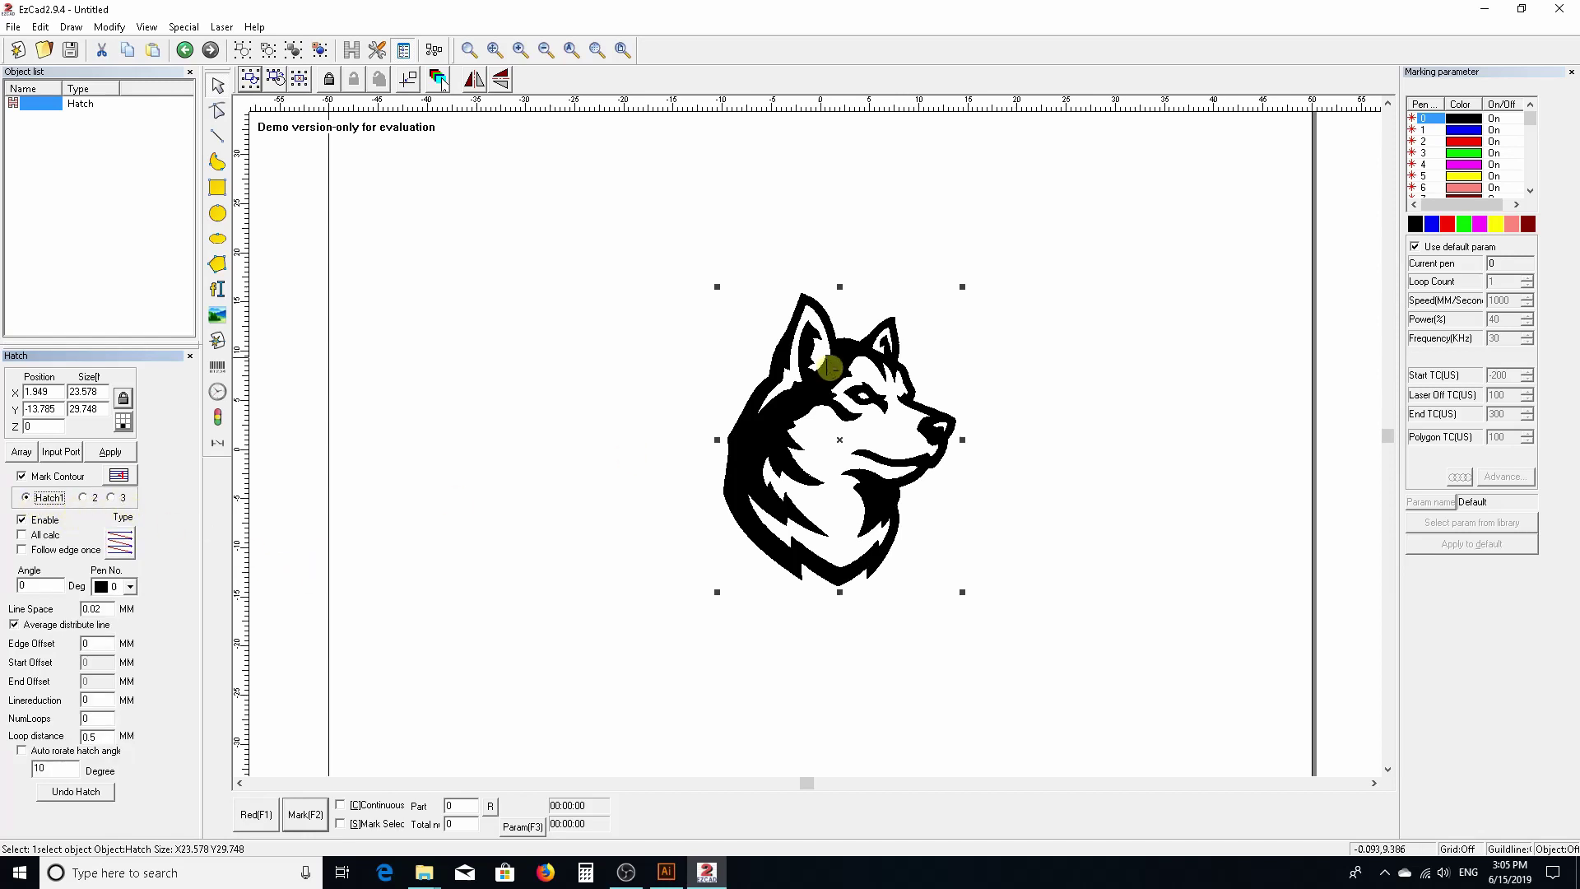
scroll(823, 362, "up", 2)
scroll(1039, 454, "up", 2)
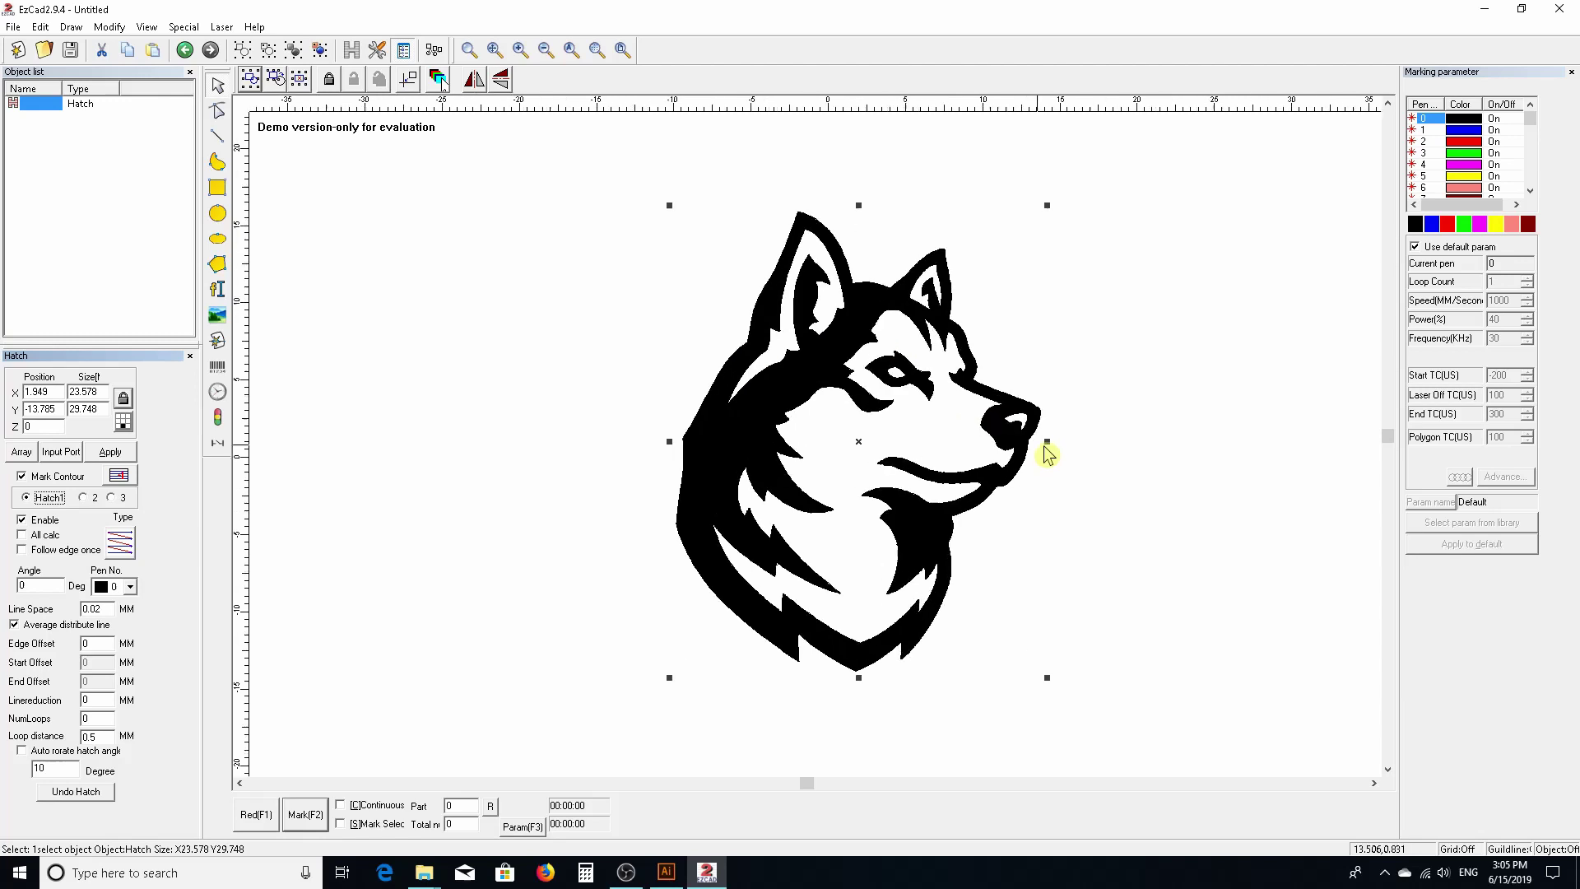